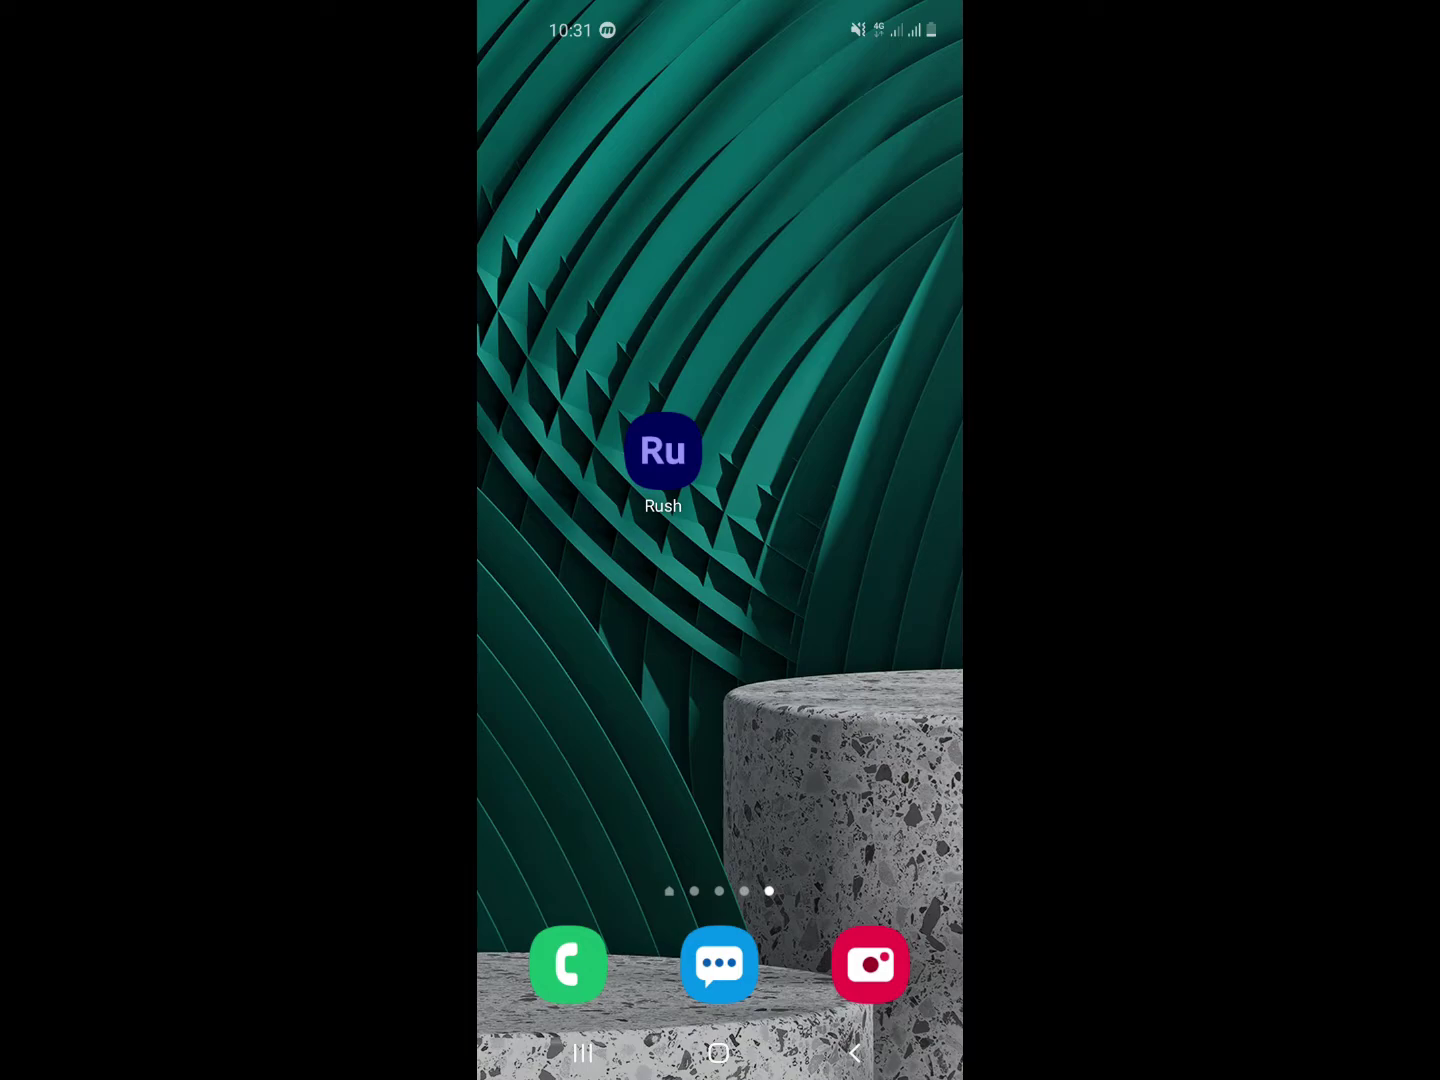
- Launch Premiere Rush to its welcome screen
mouse_move(720, 800)
left_mouse_down()
mouse_move(720, 300)
mouse_move(720, 800)
left_mouse_up()
left_click(663, 451)
left_click(632, 342)
left_click(665, 440)
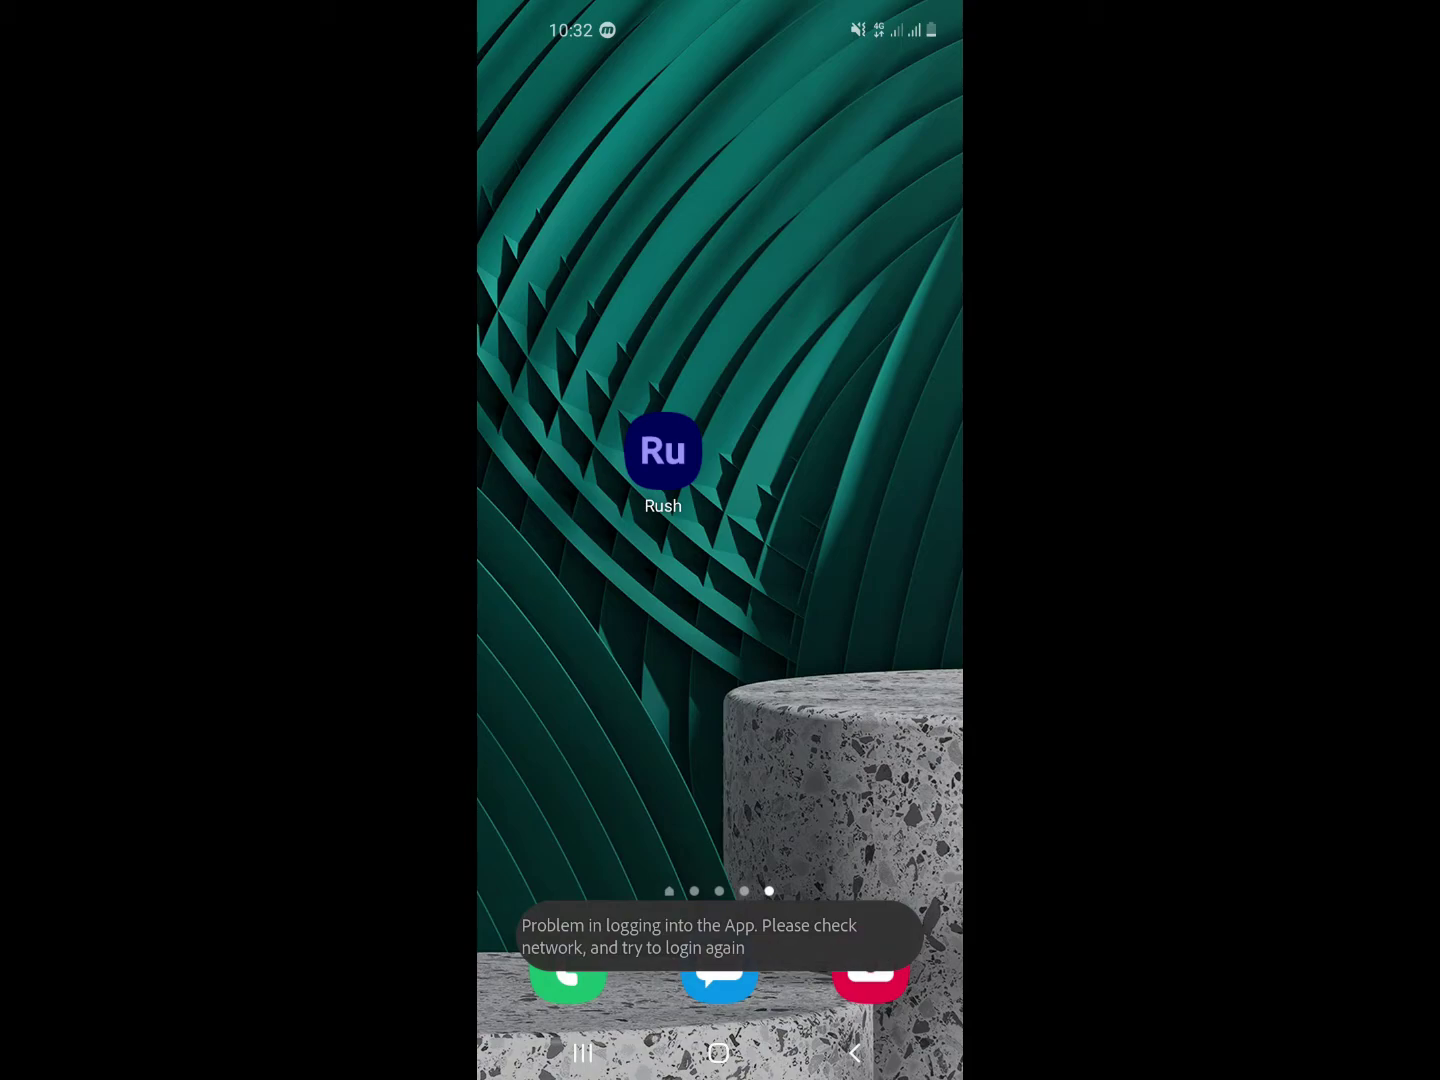
left_click(663, 450)
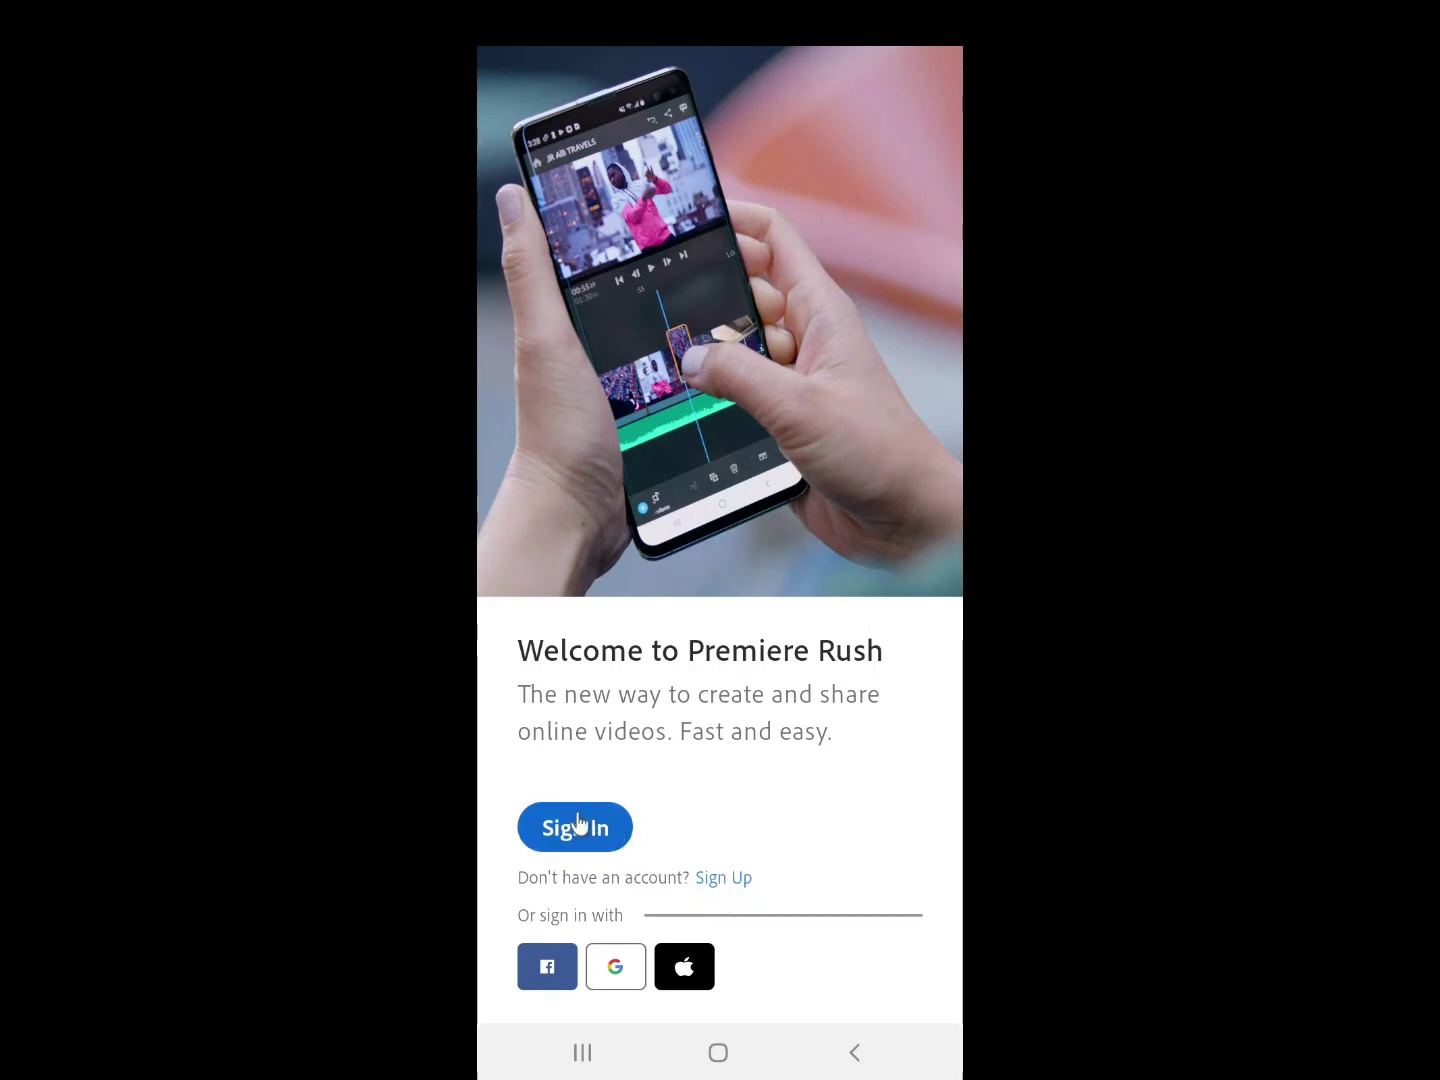
left_click(731, 879)
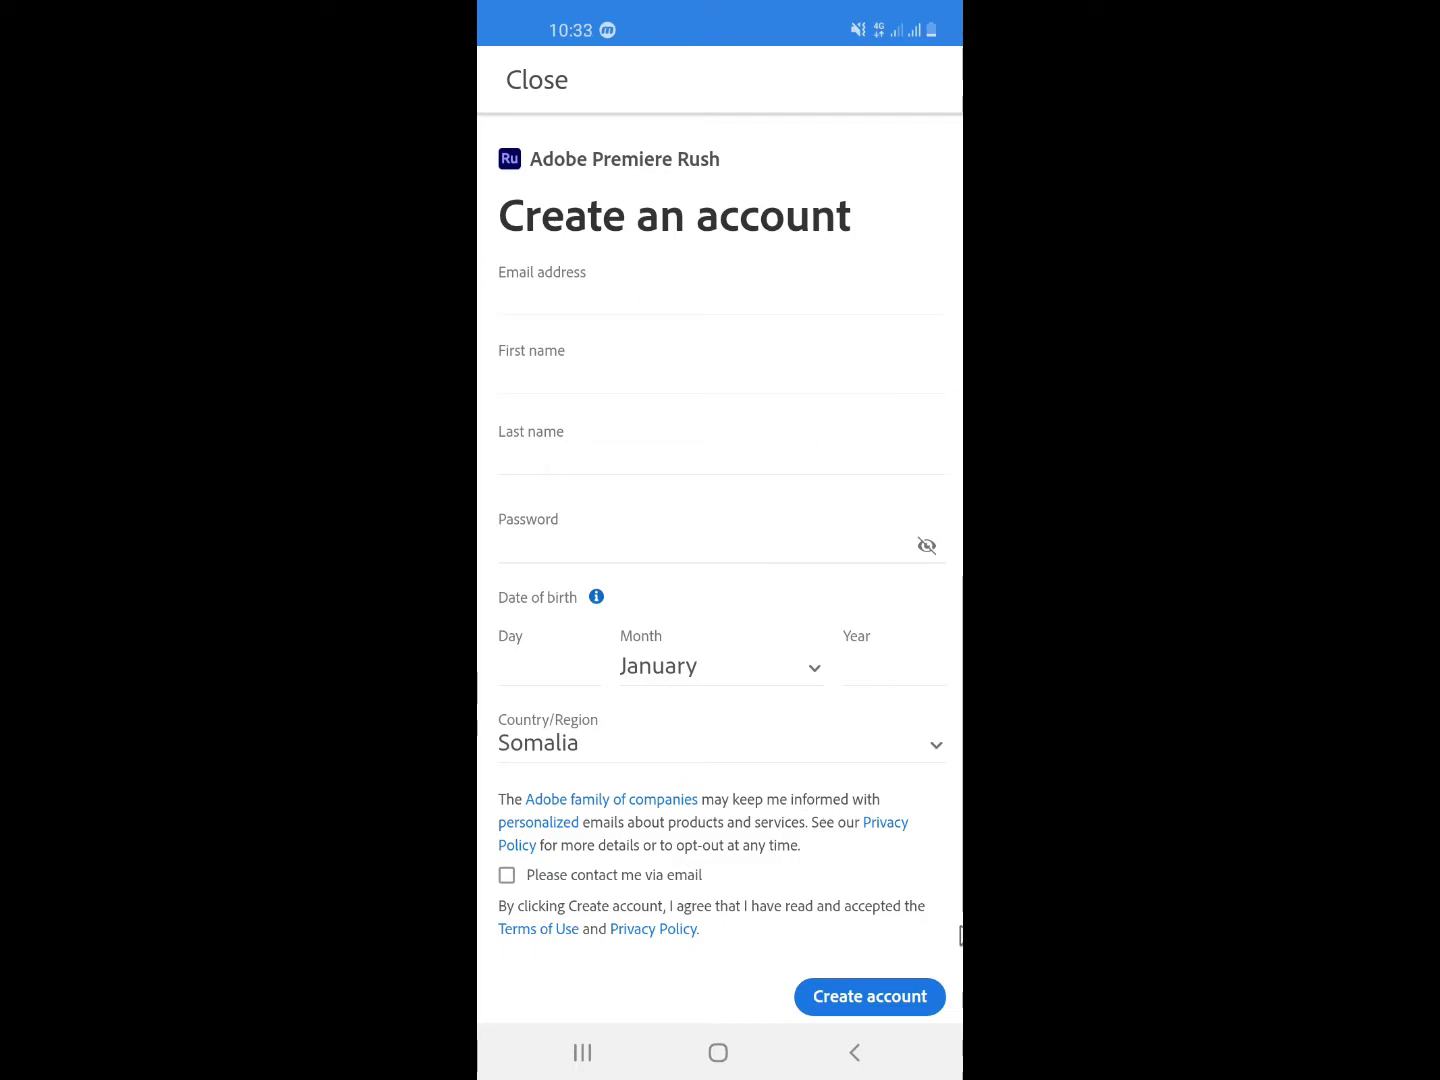
left_click(880, 1002)
left_click(855, 1064)
left_click(855, 1064)
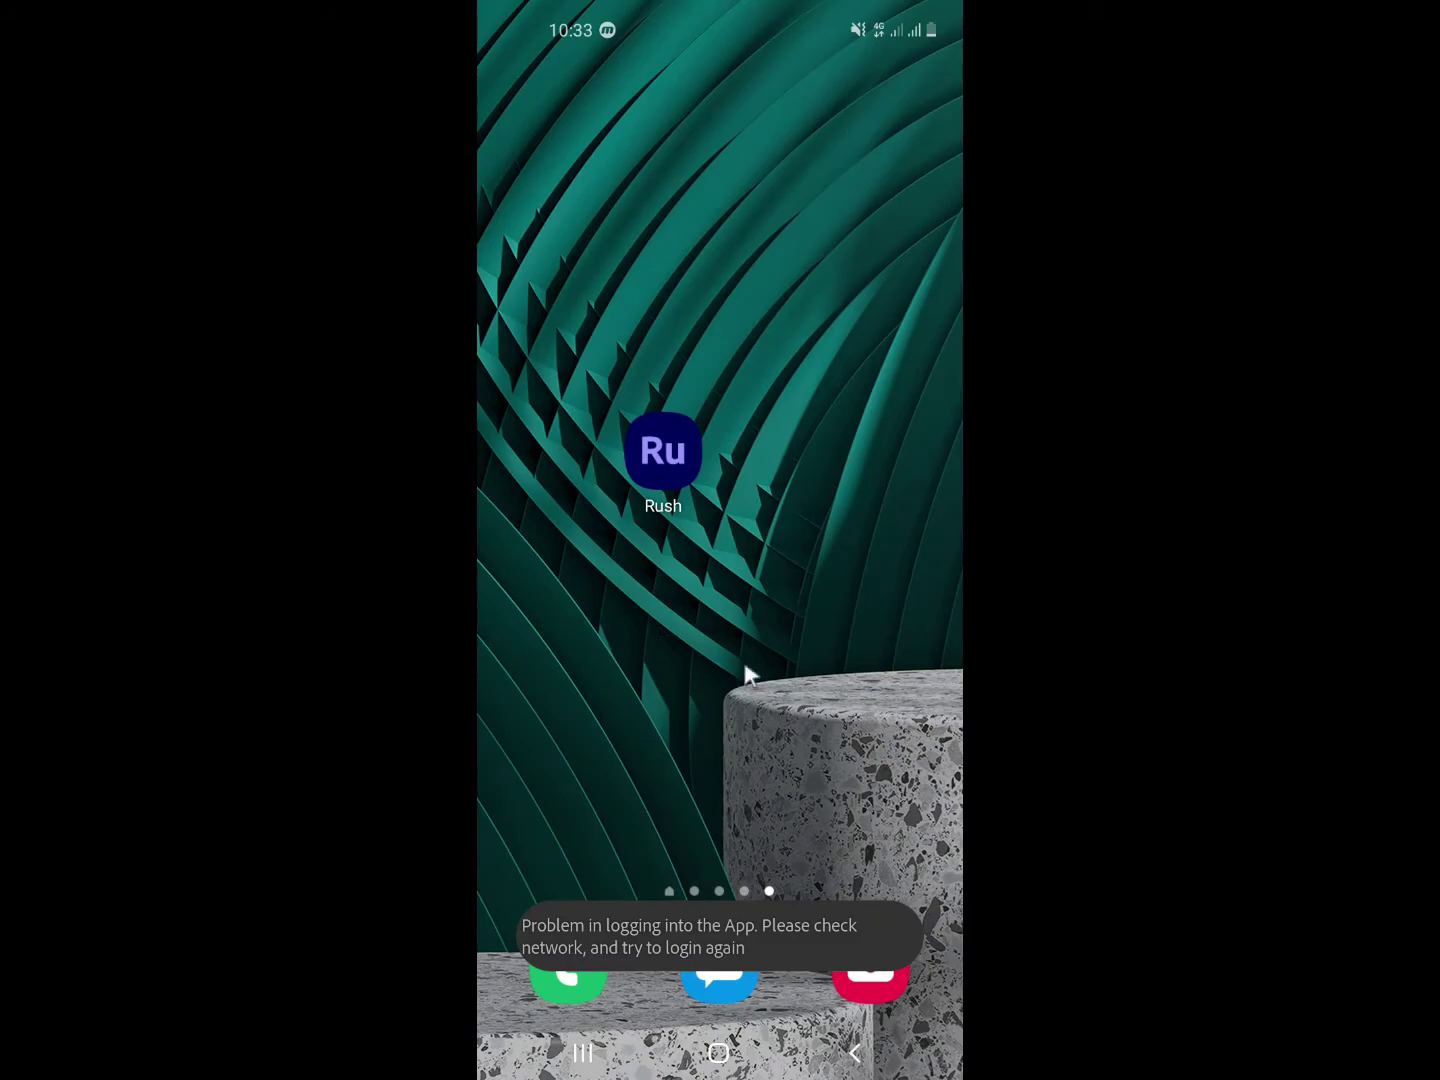
- In the Google app, search 'temp mail' and copy a disposable address from temp-mail.org
left_click_drag(868, 692, 880, 560)
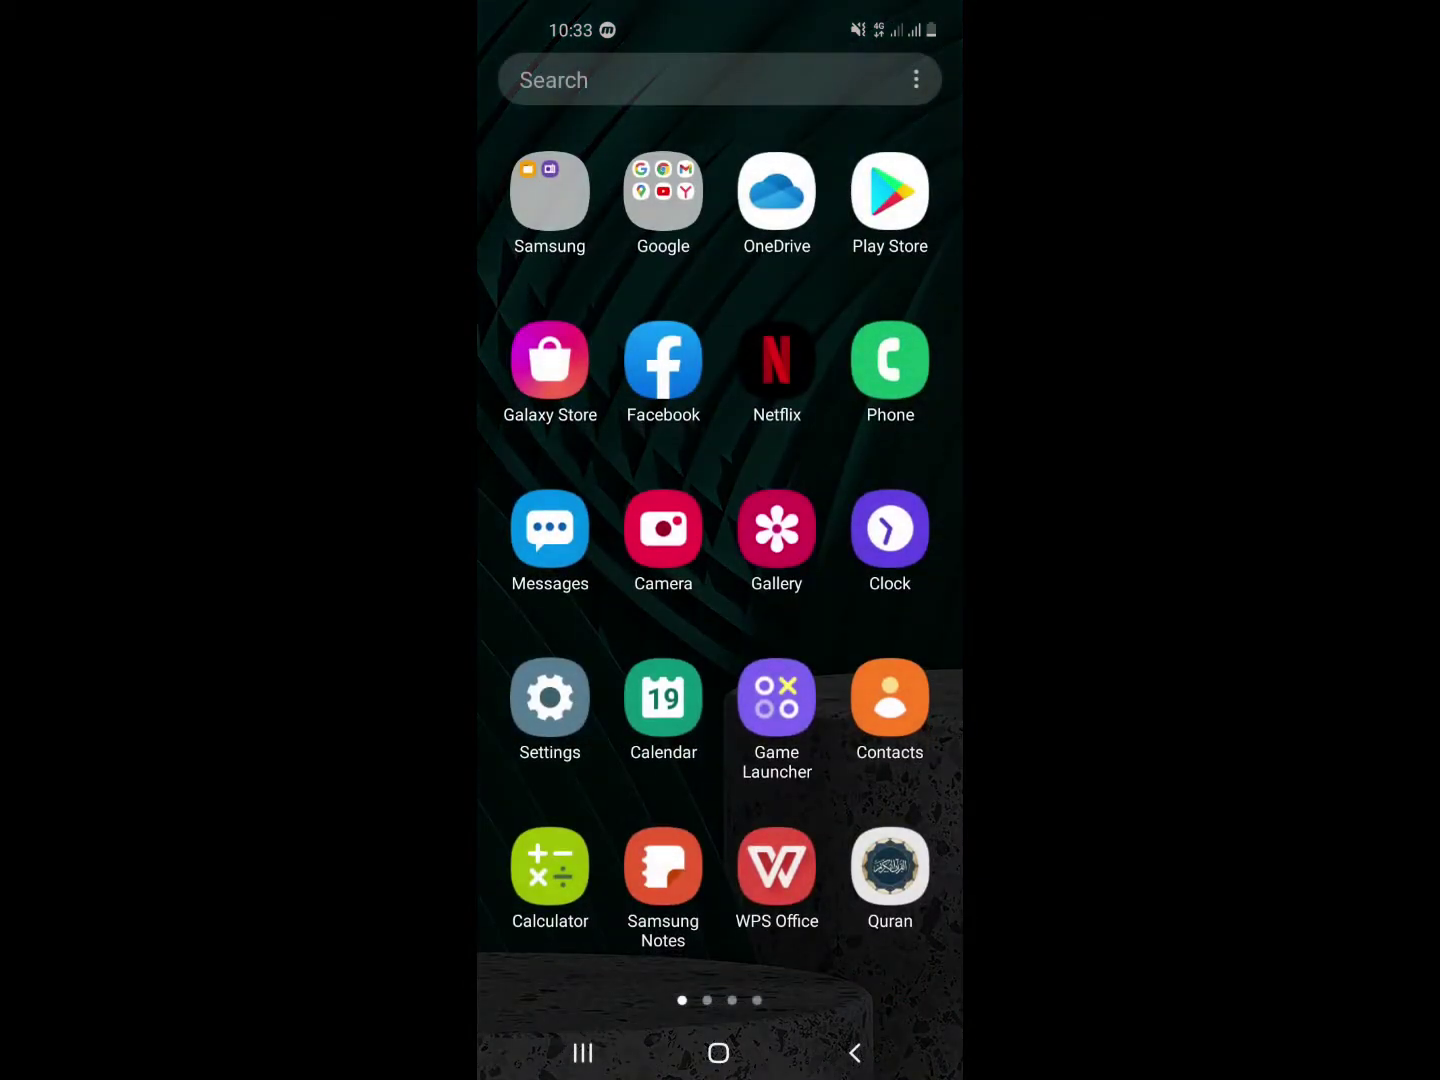
left_click(620, 200)
left_click(564, 389)
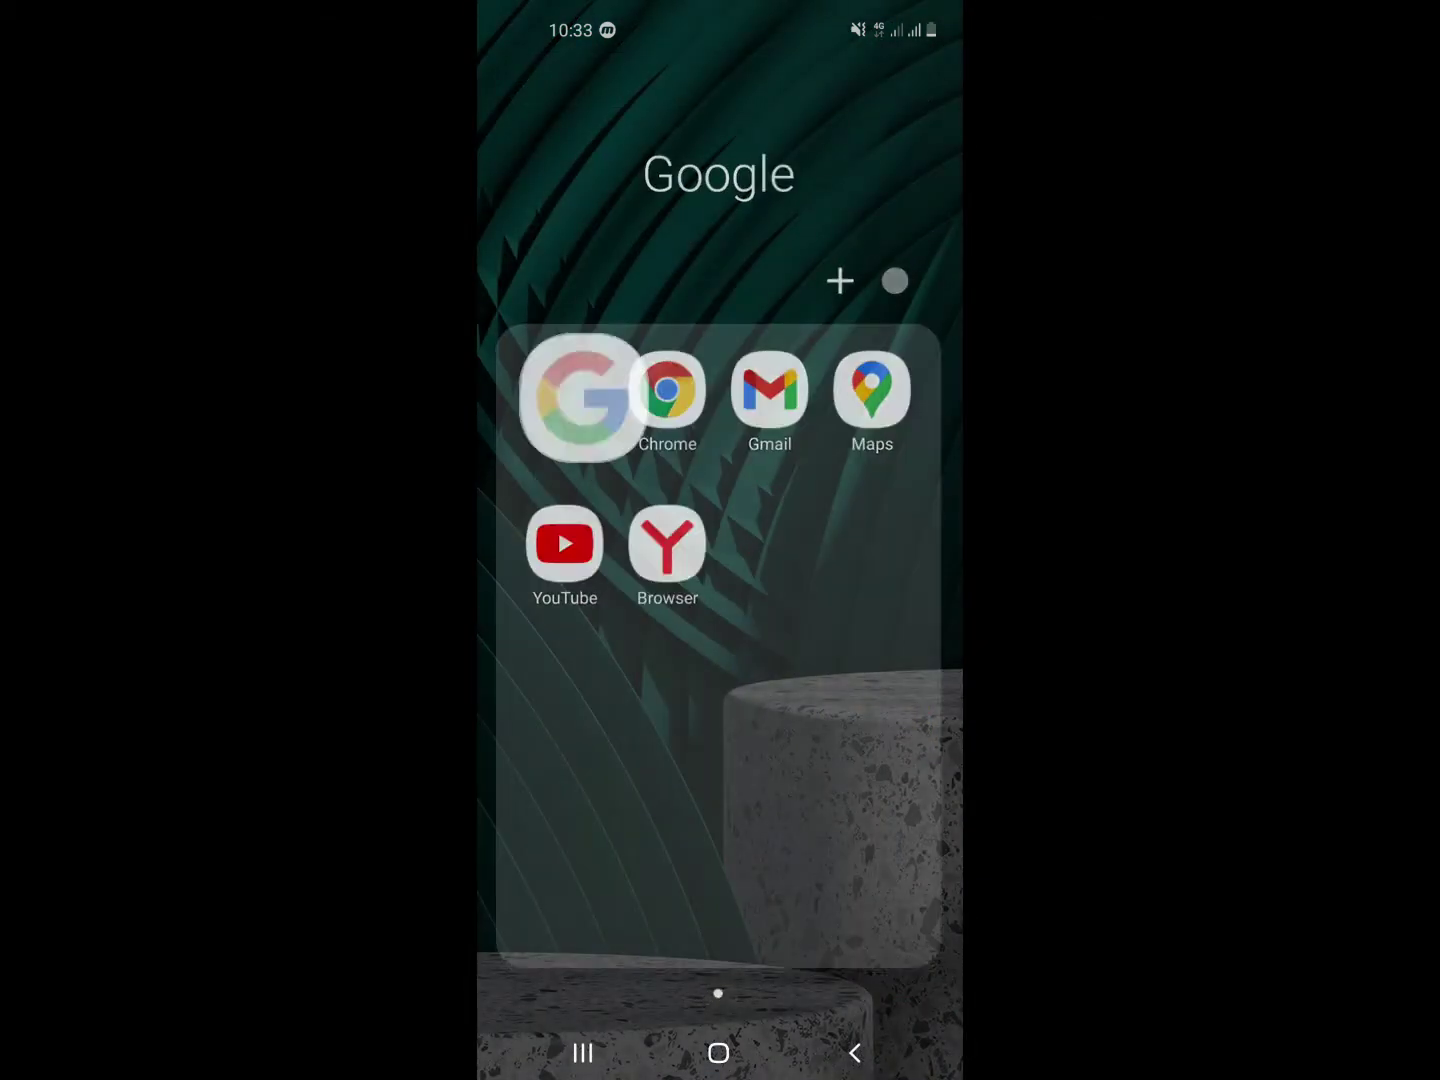
left_click(563, 208)
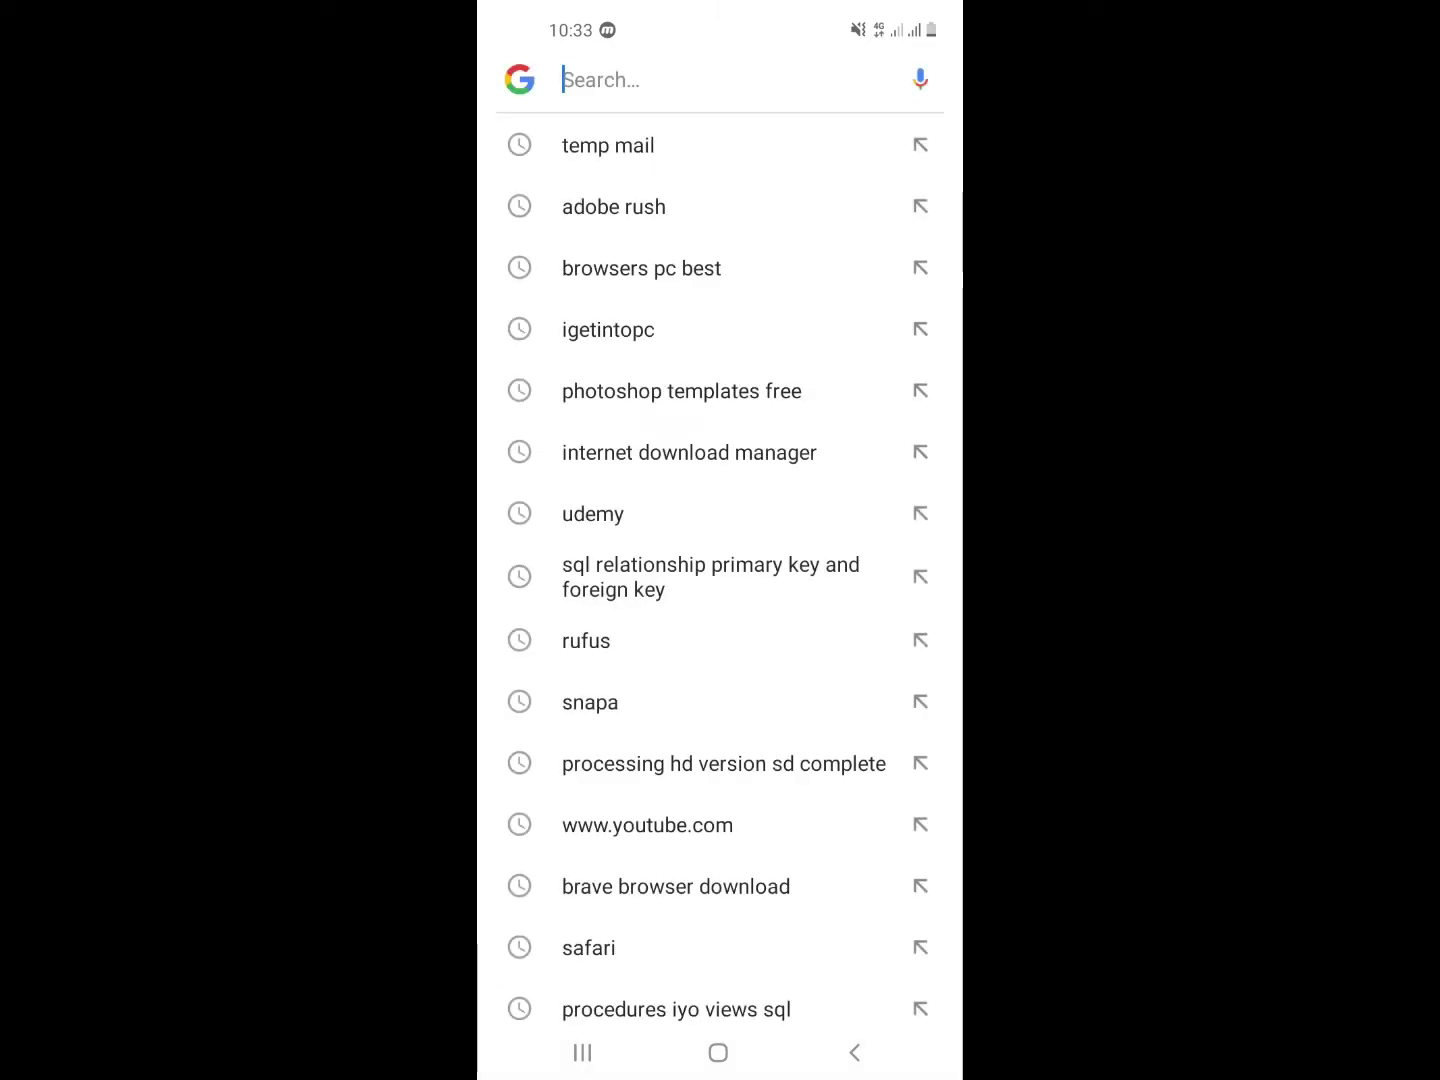
left_click(608, 145)
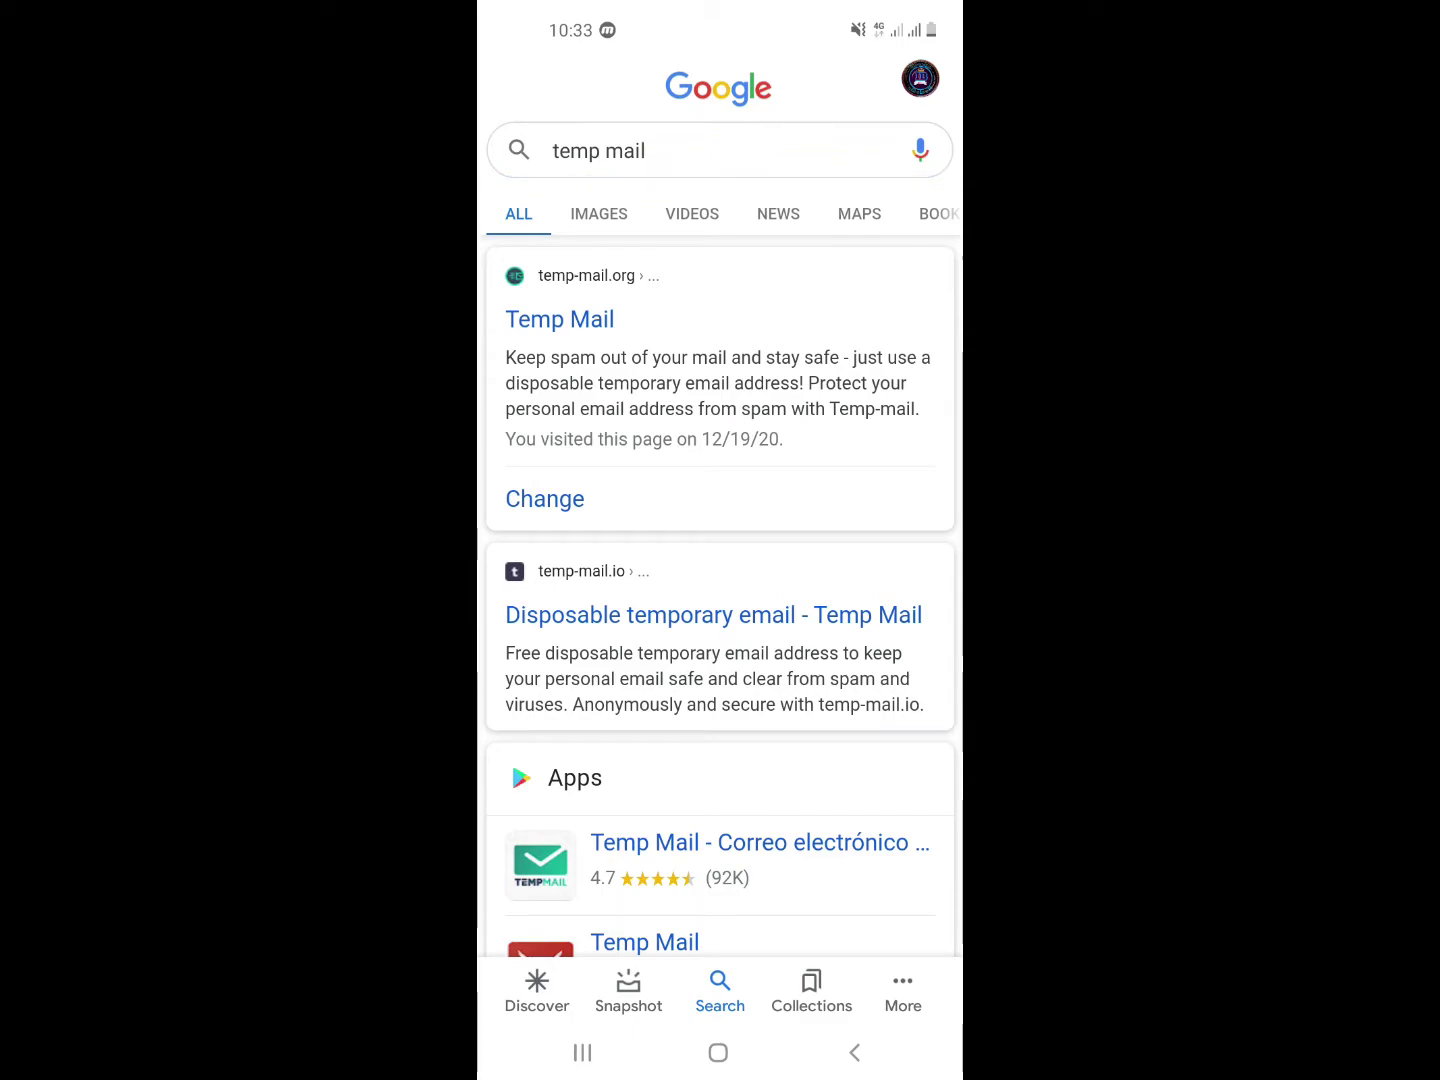
left_click(560, 318)
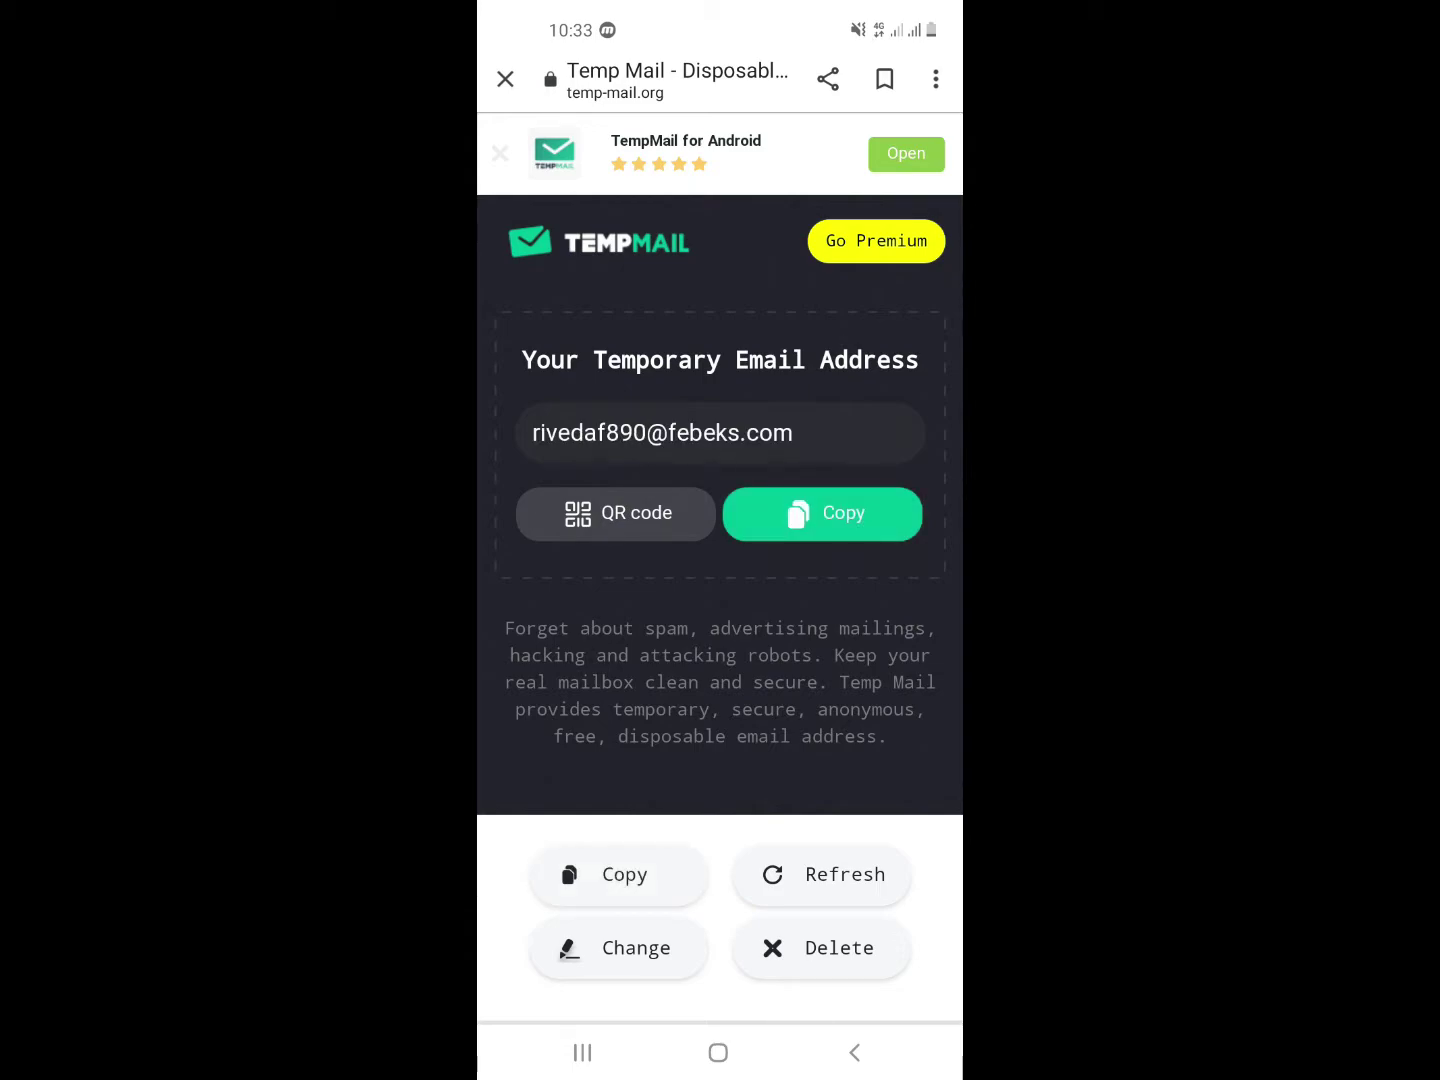
left_click(832, 508)
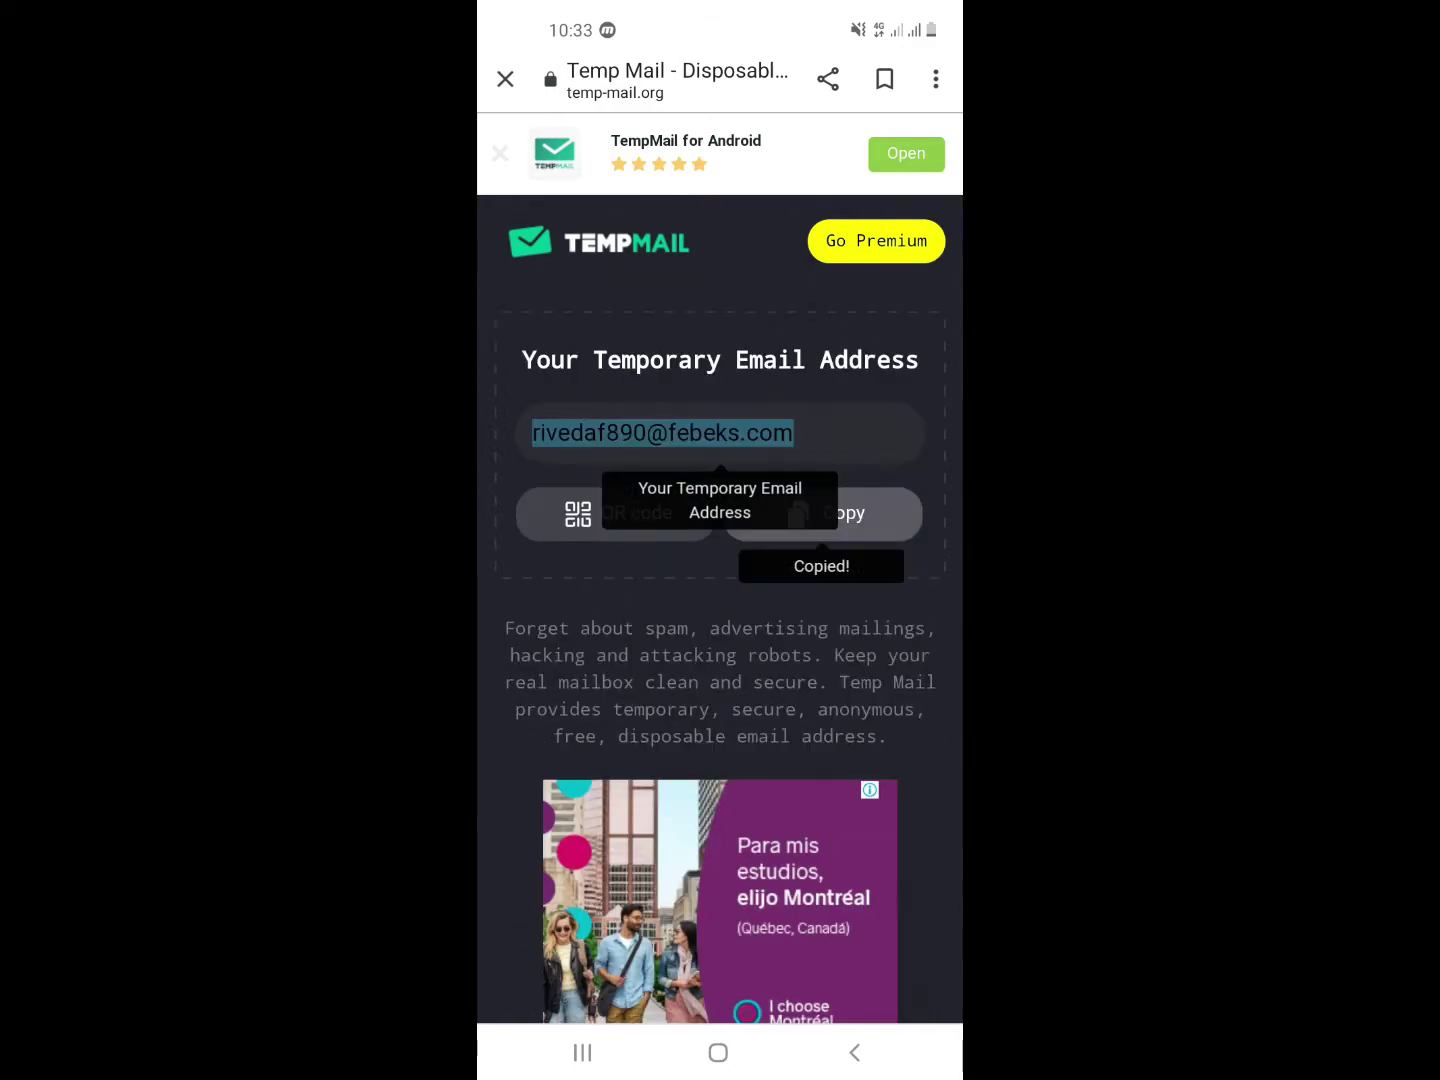
- Close Temp Mail and the Google app and return to the home screen with Rush
left_click(858, 1054)
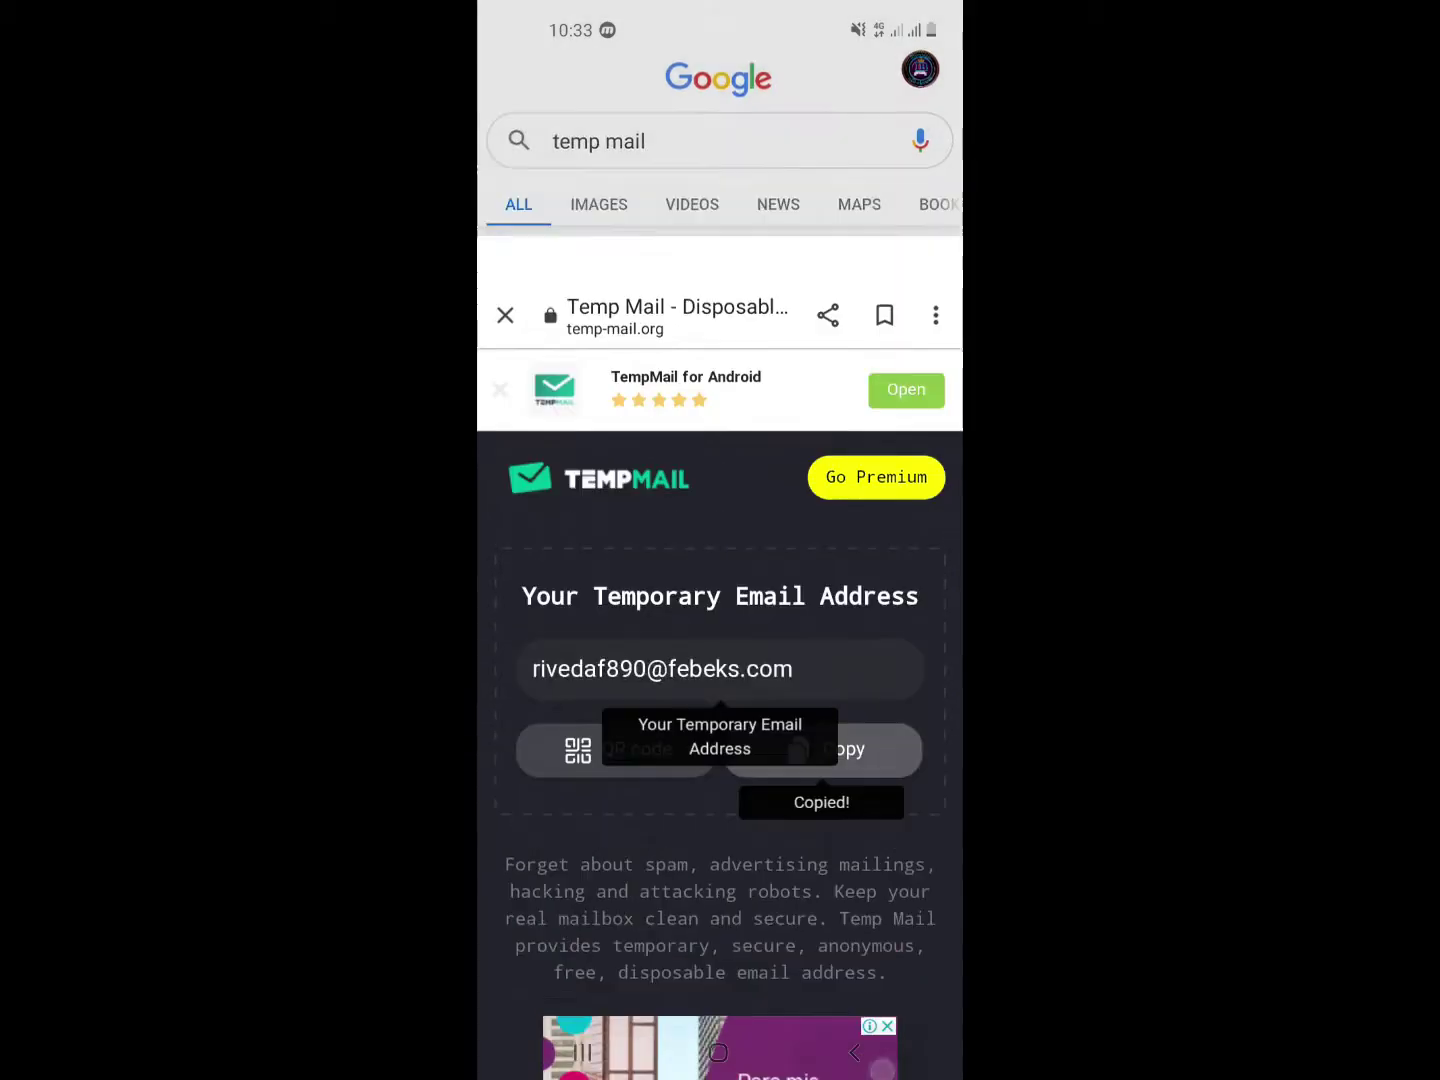
left_click(856, 1054)
left_click(858, 1054)
left_click_drag(720, 850, 720, 400)
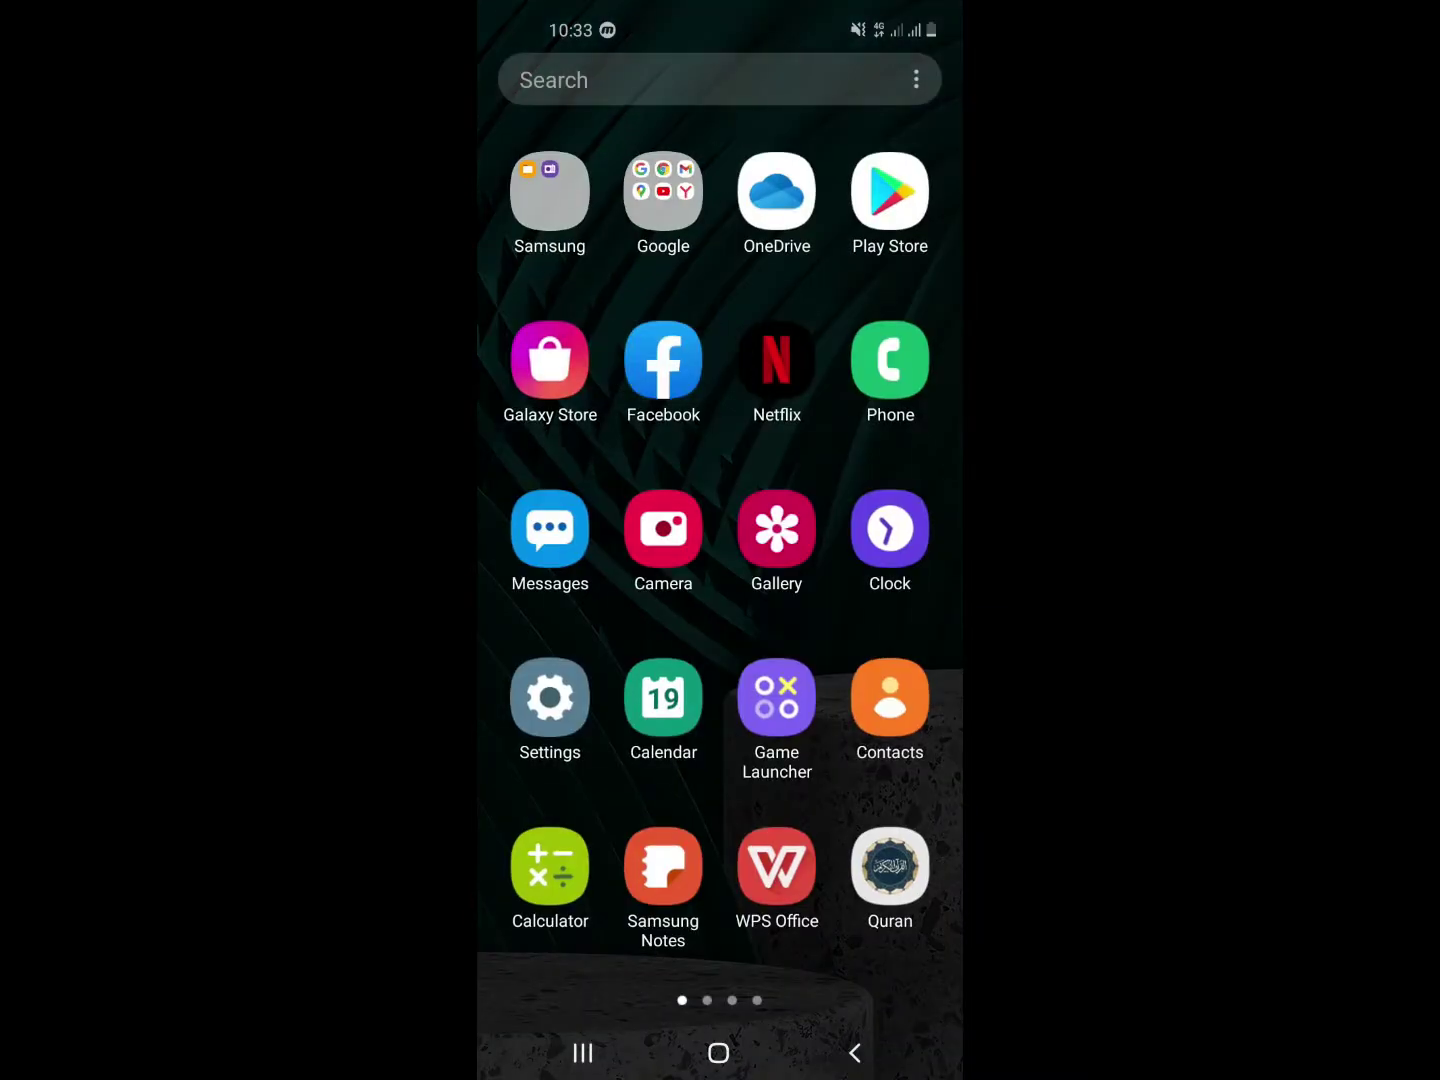
left_click_drag(900, 900, 758, 900)
left_click(855, 1053)
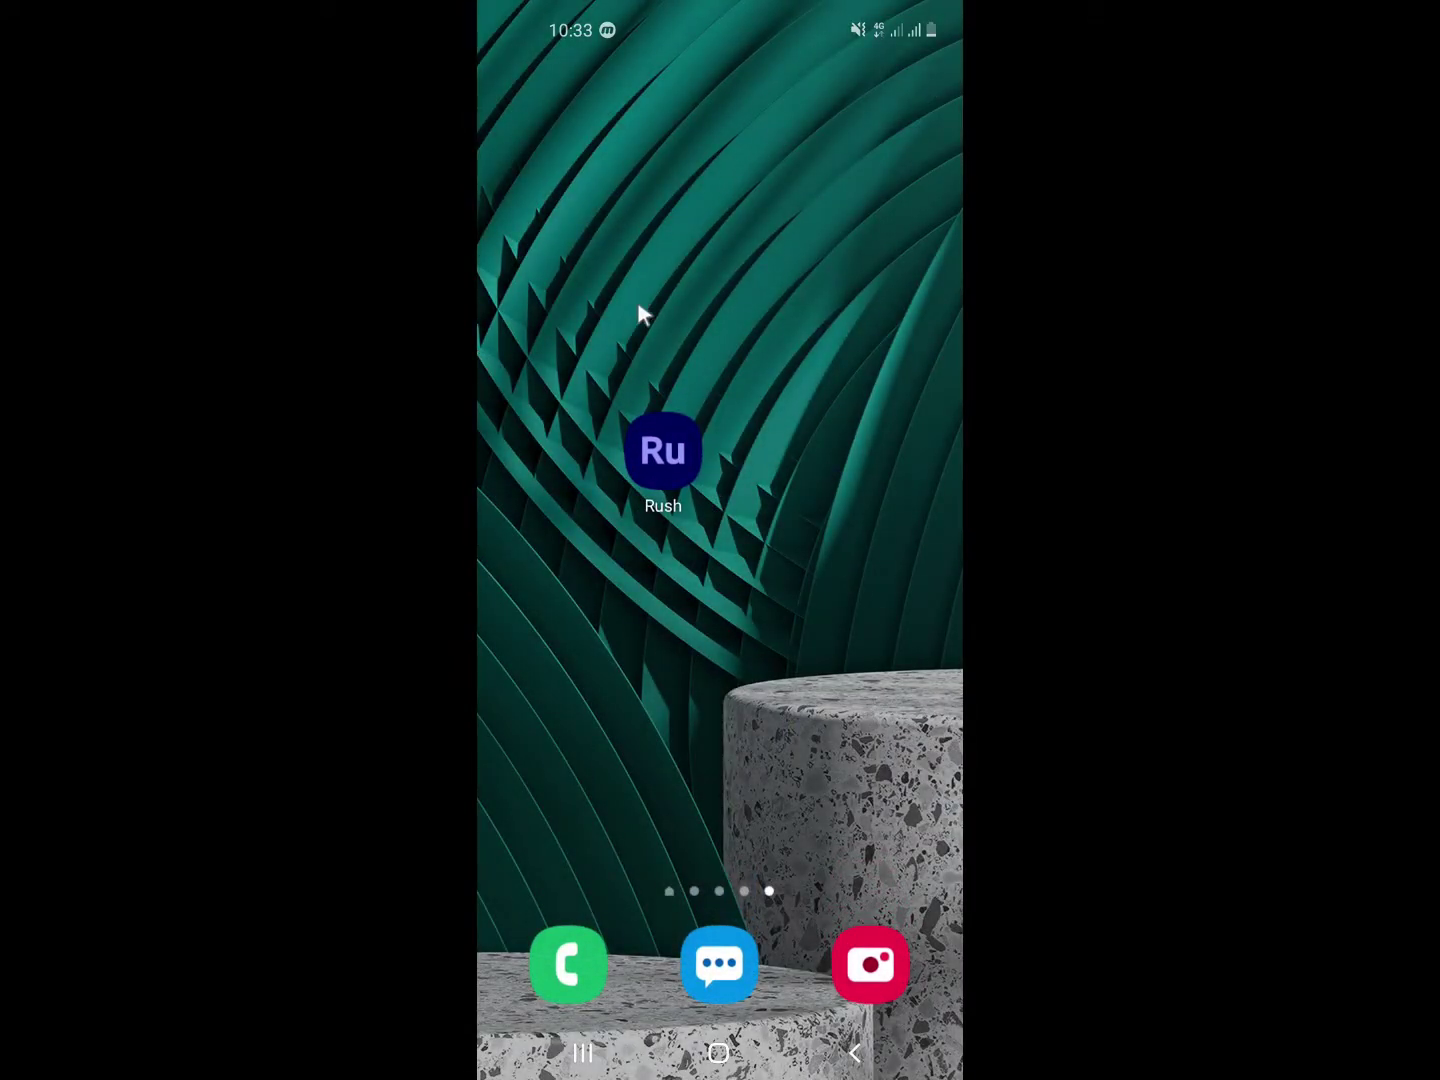
- Launch Rush, open Sign Up and paste the copied temporary email into Email
left_click(660, 438)
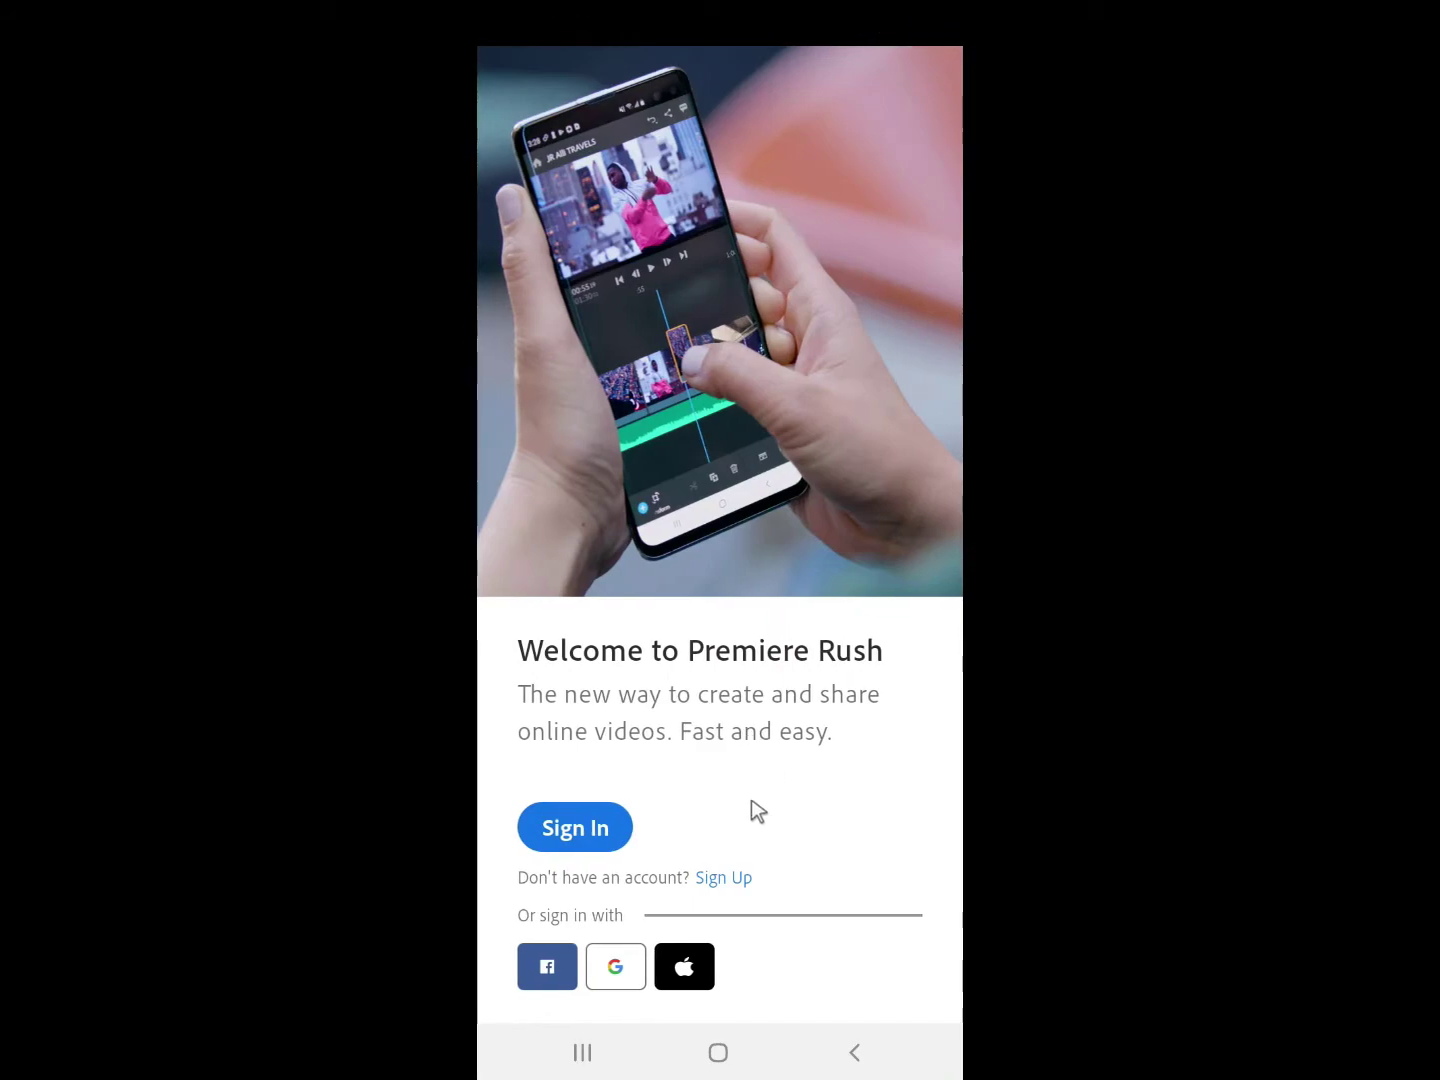
left_click(737, 874)
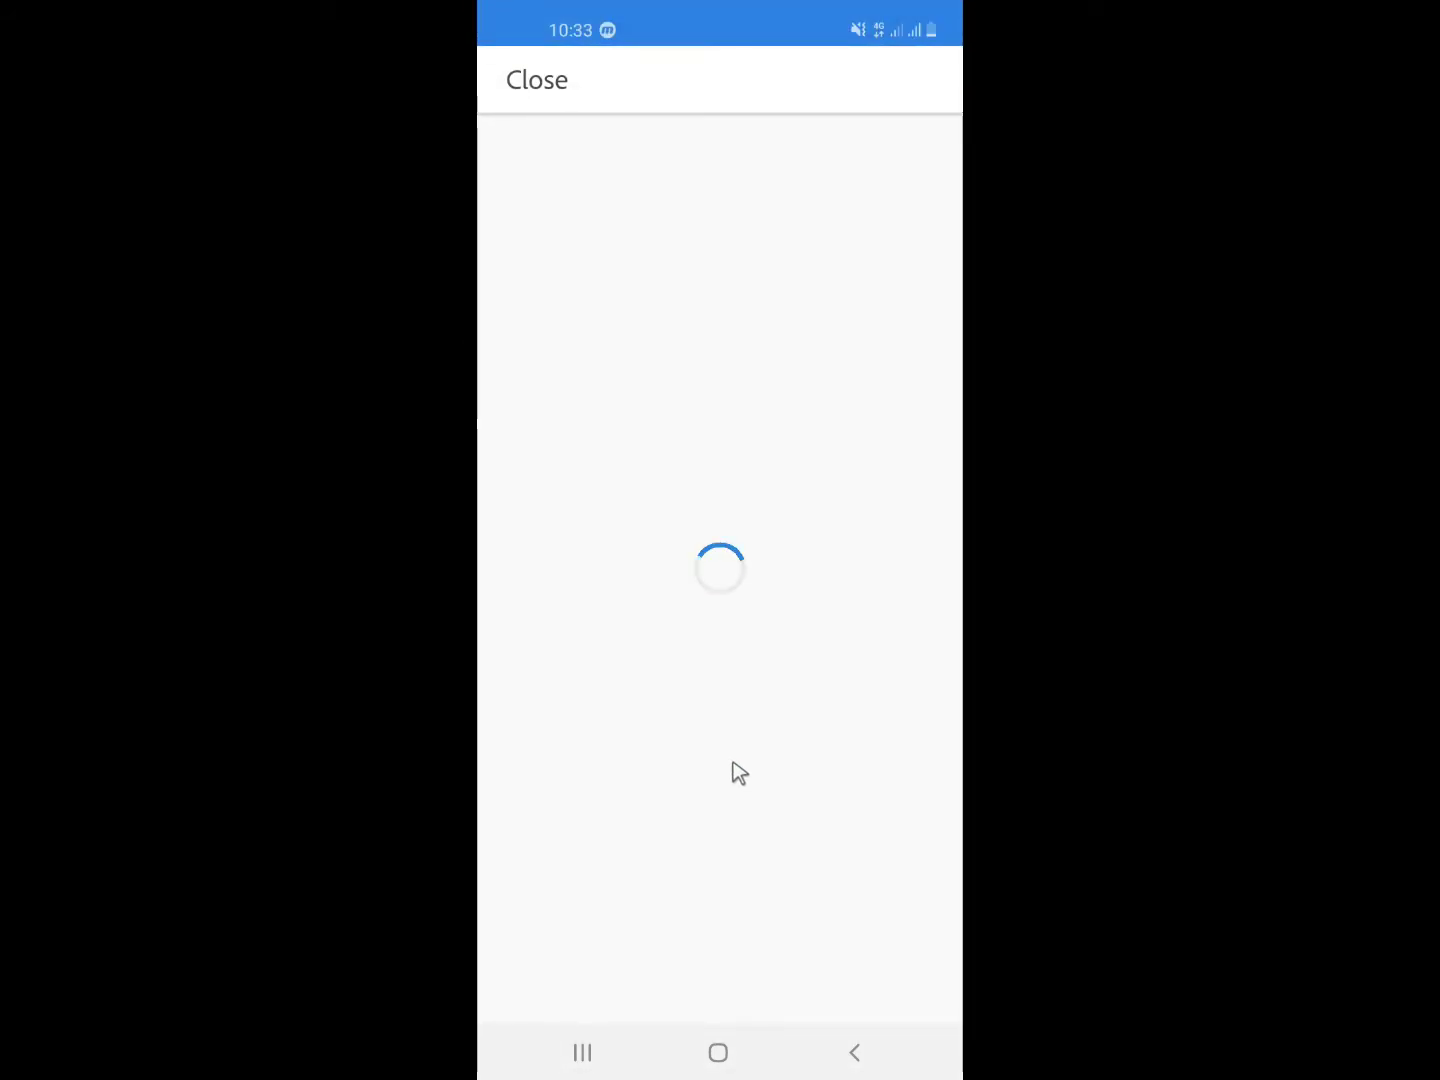
left_click(601, 299)
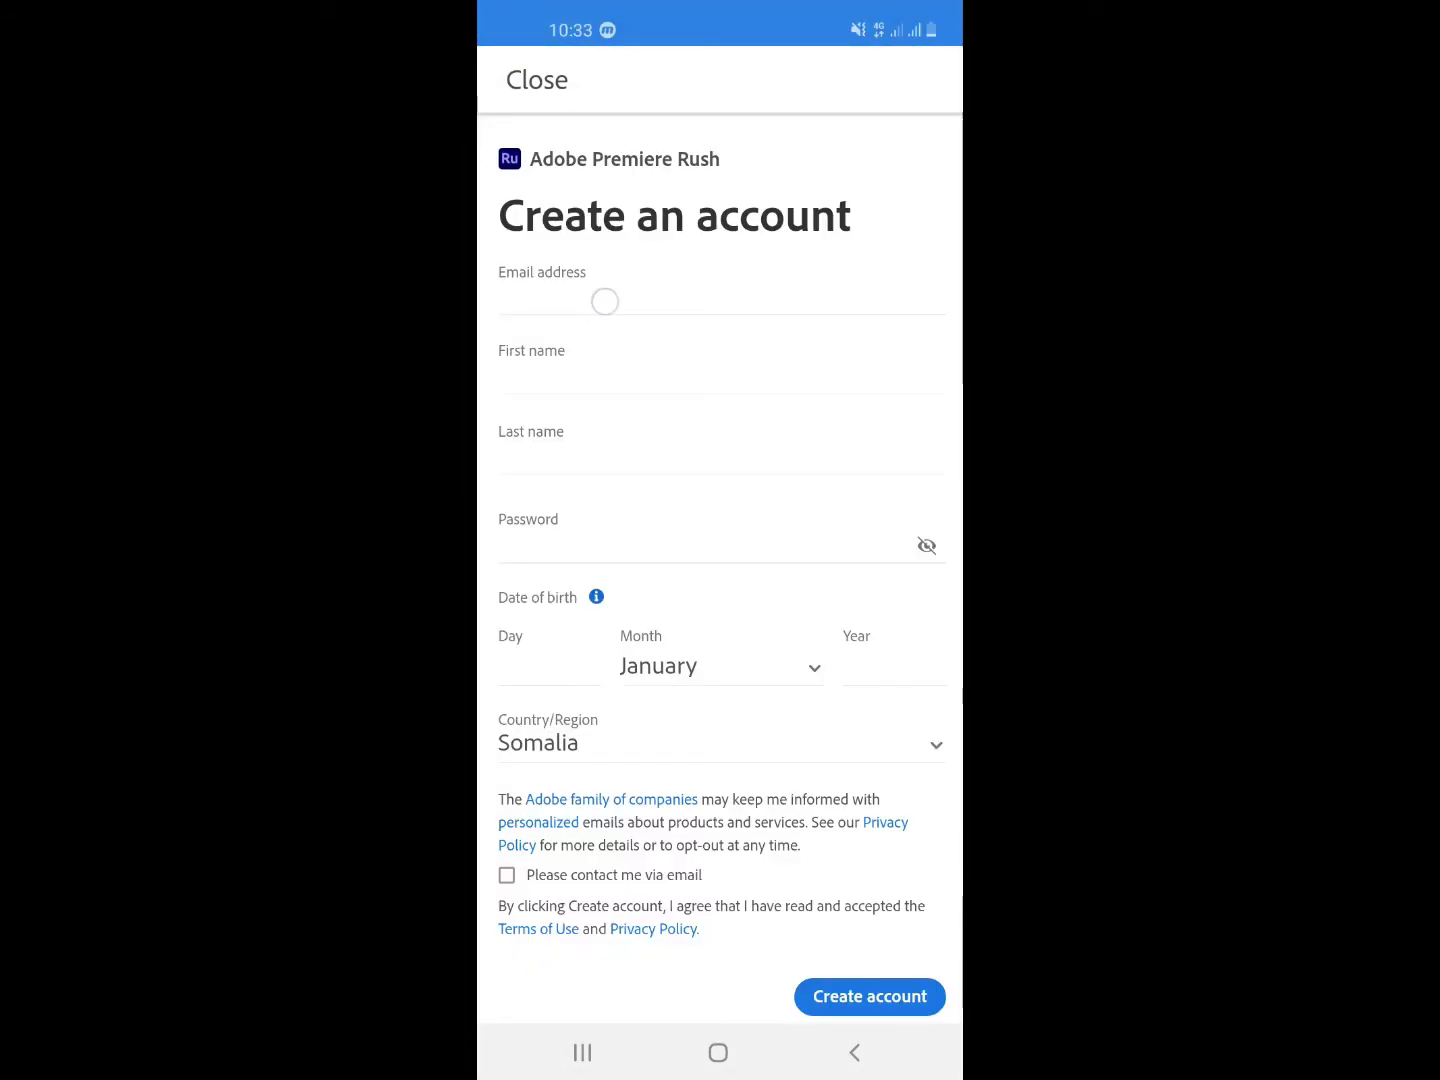
left_click(538, 245)
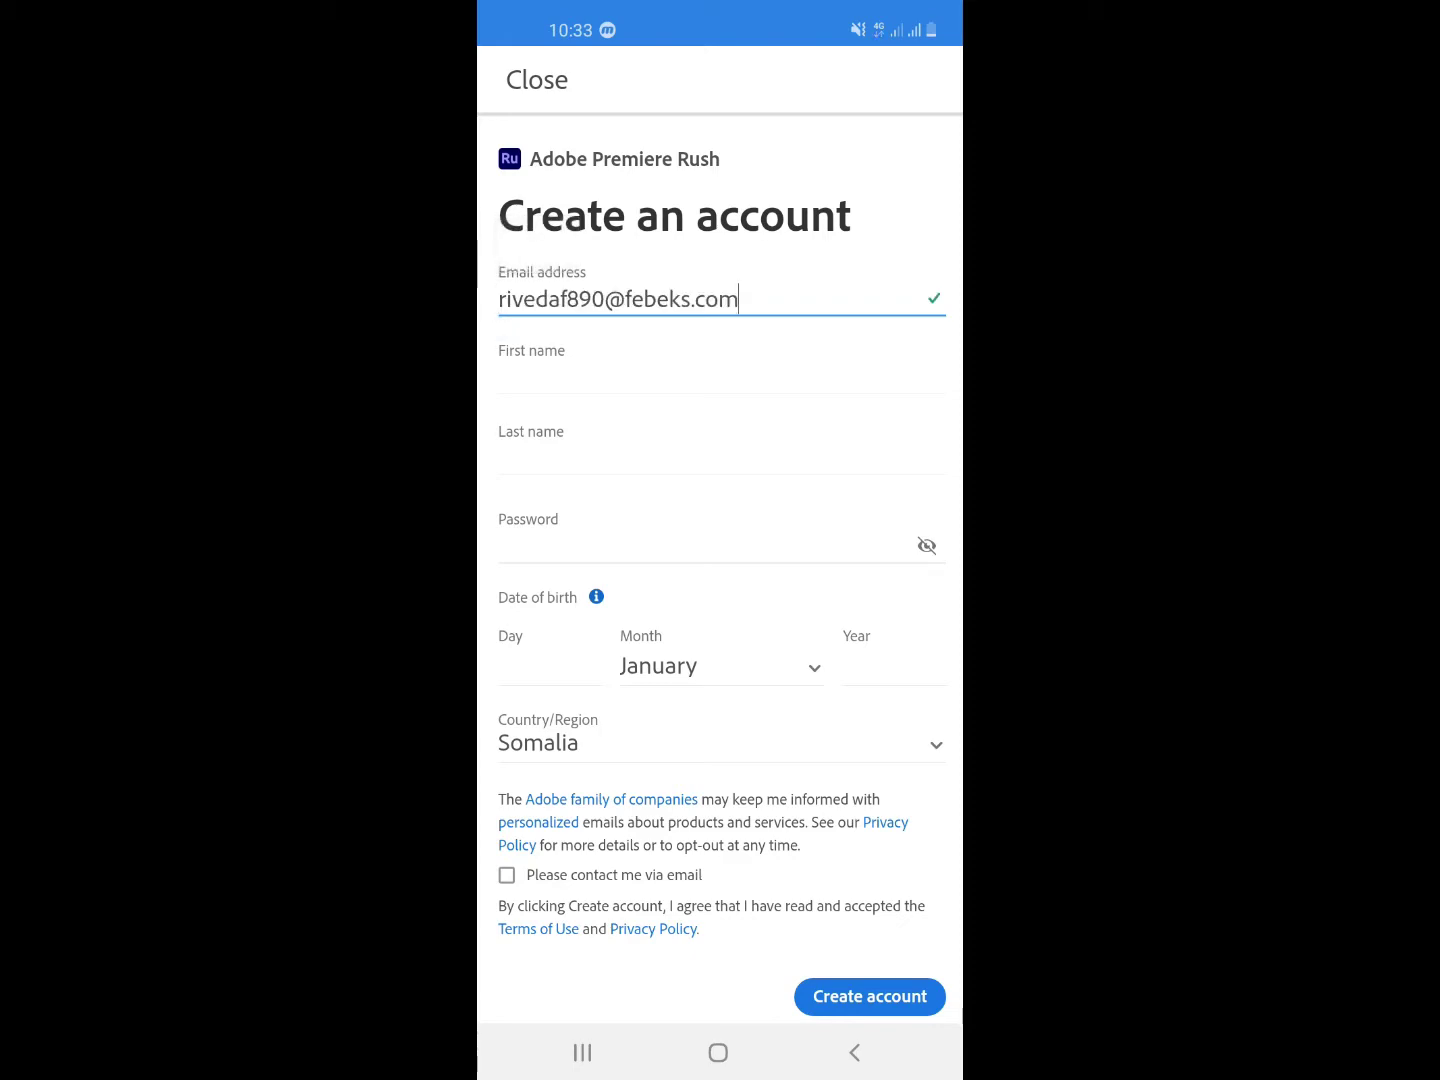
- Fill in first and last name from the autofill suggestion and begin the password
left_click(625, 359)
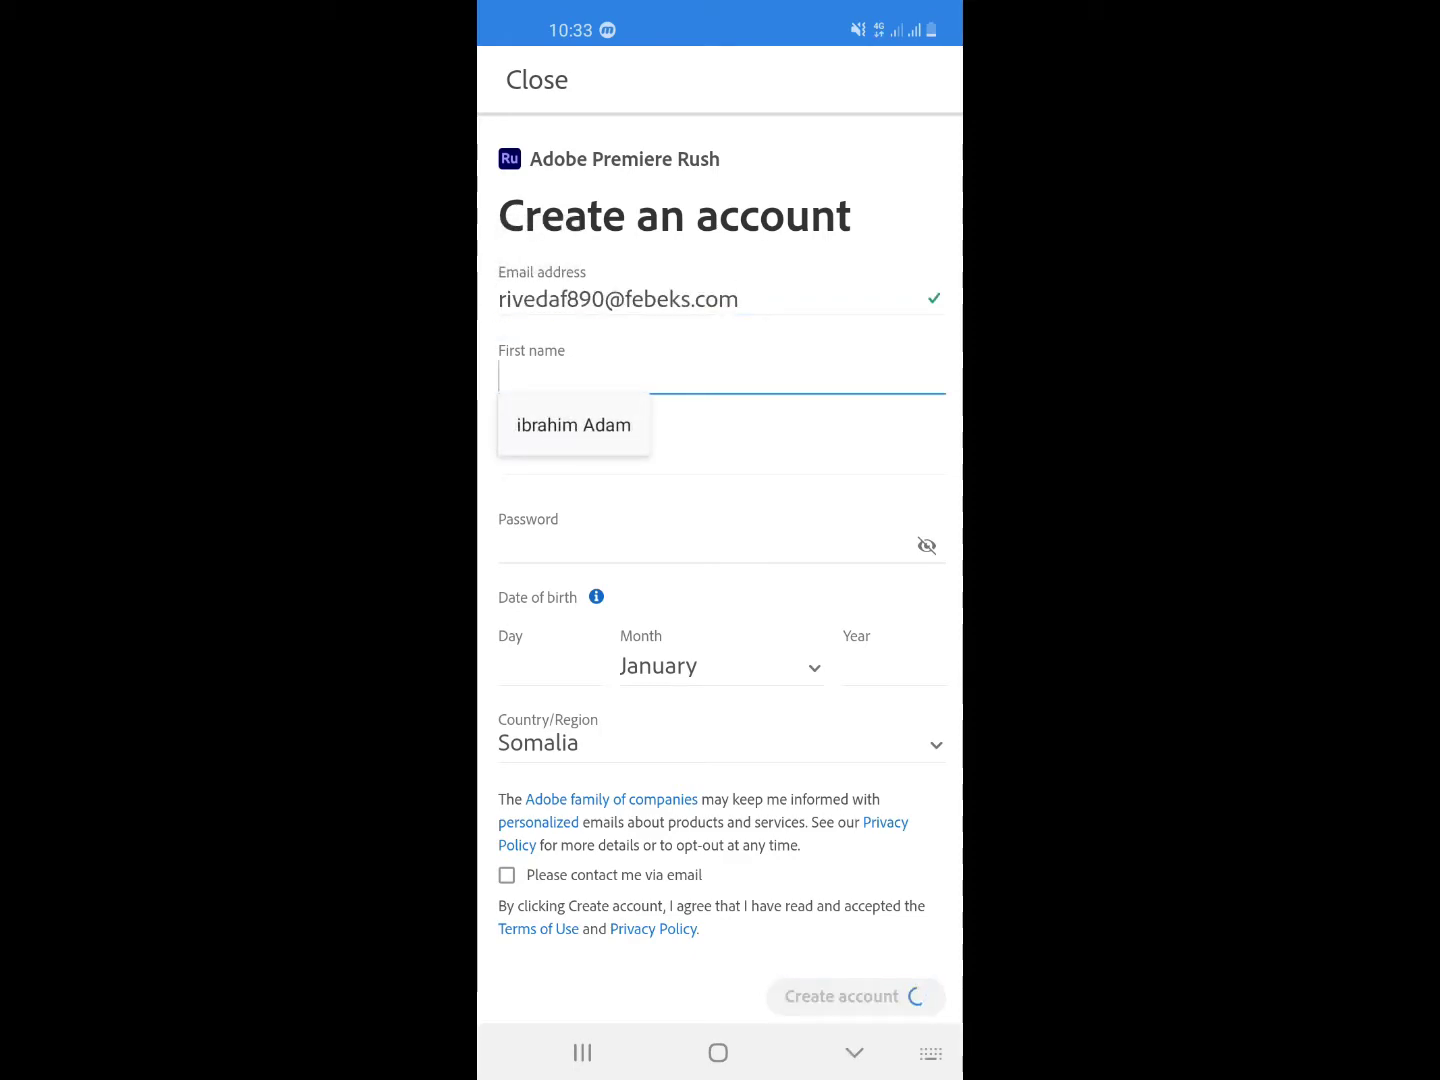
left_click(580, 424)
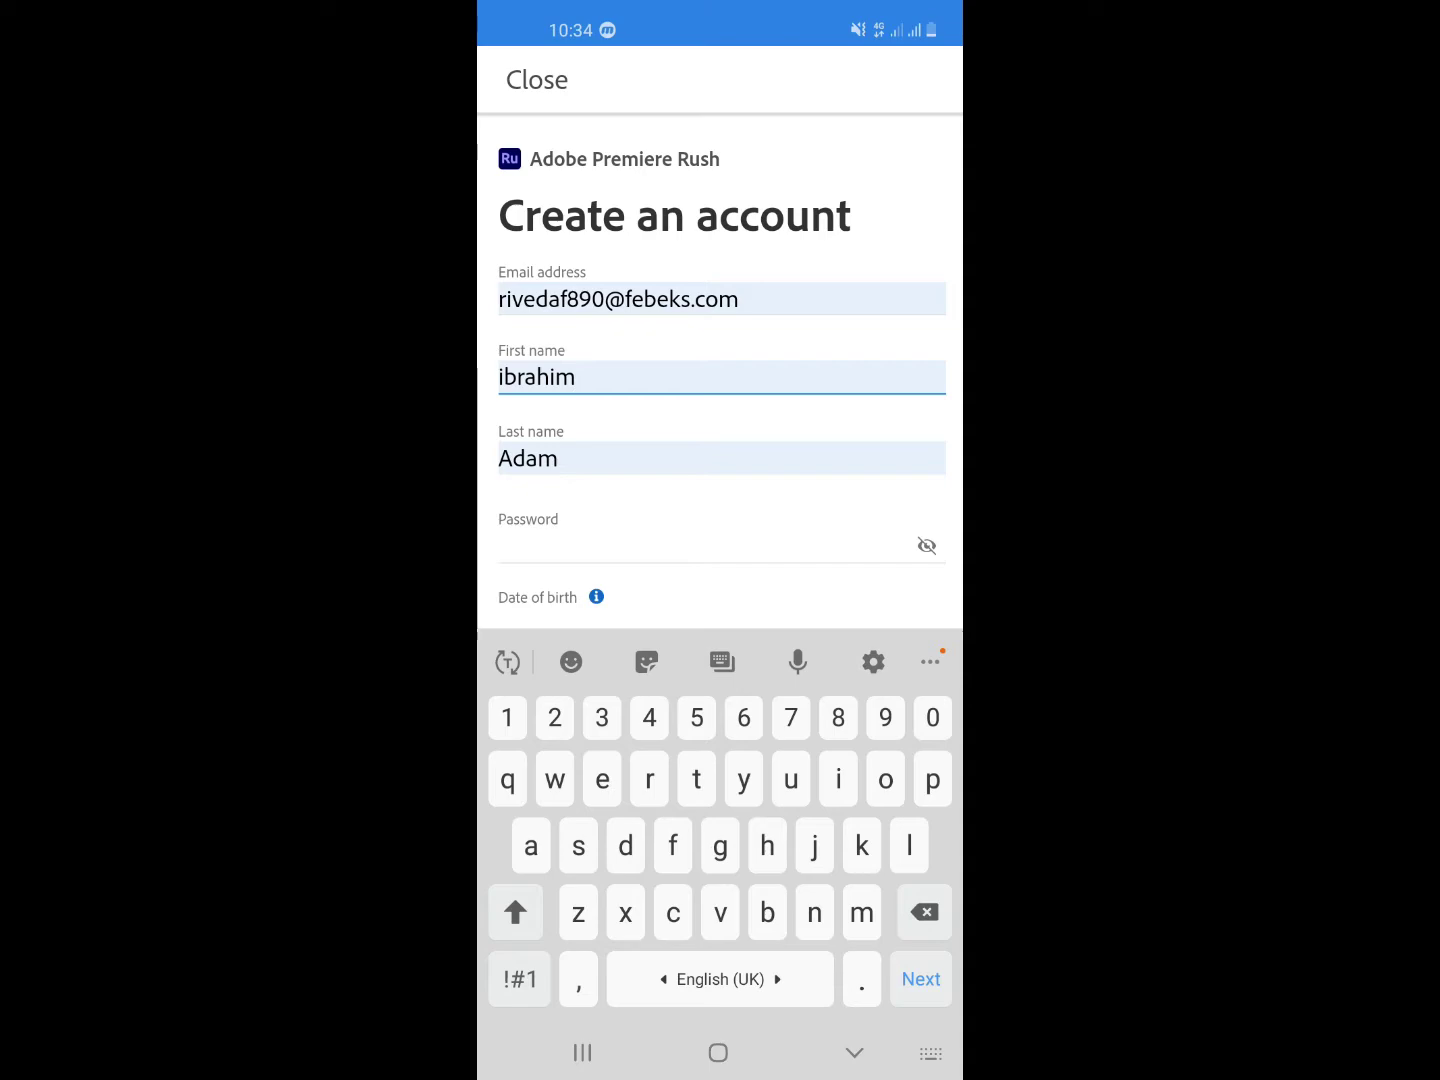
left_click(671, 485)
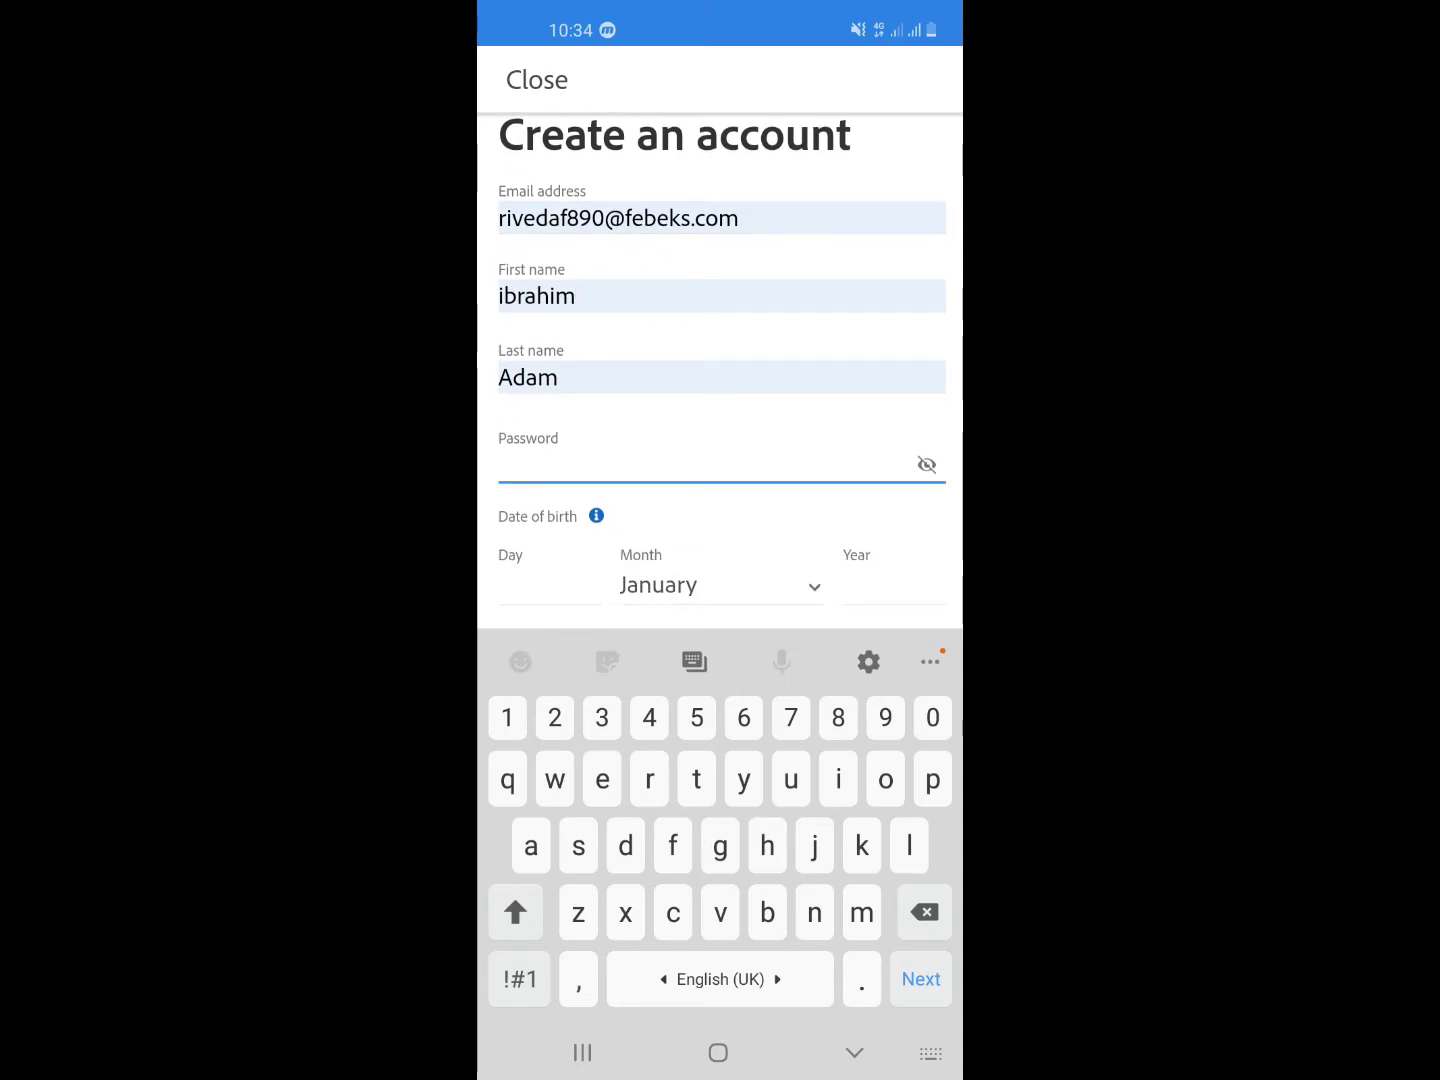
left_click_drag(730, 443, 768, 308)
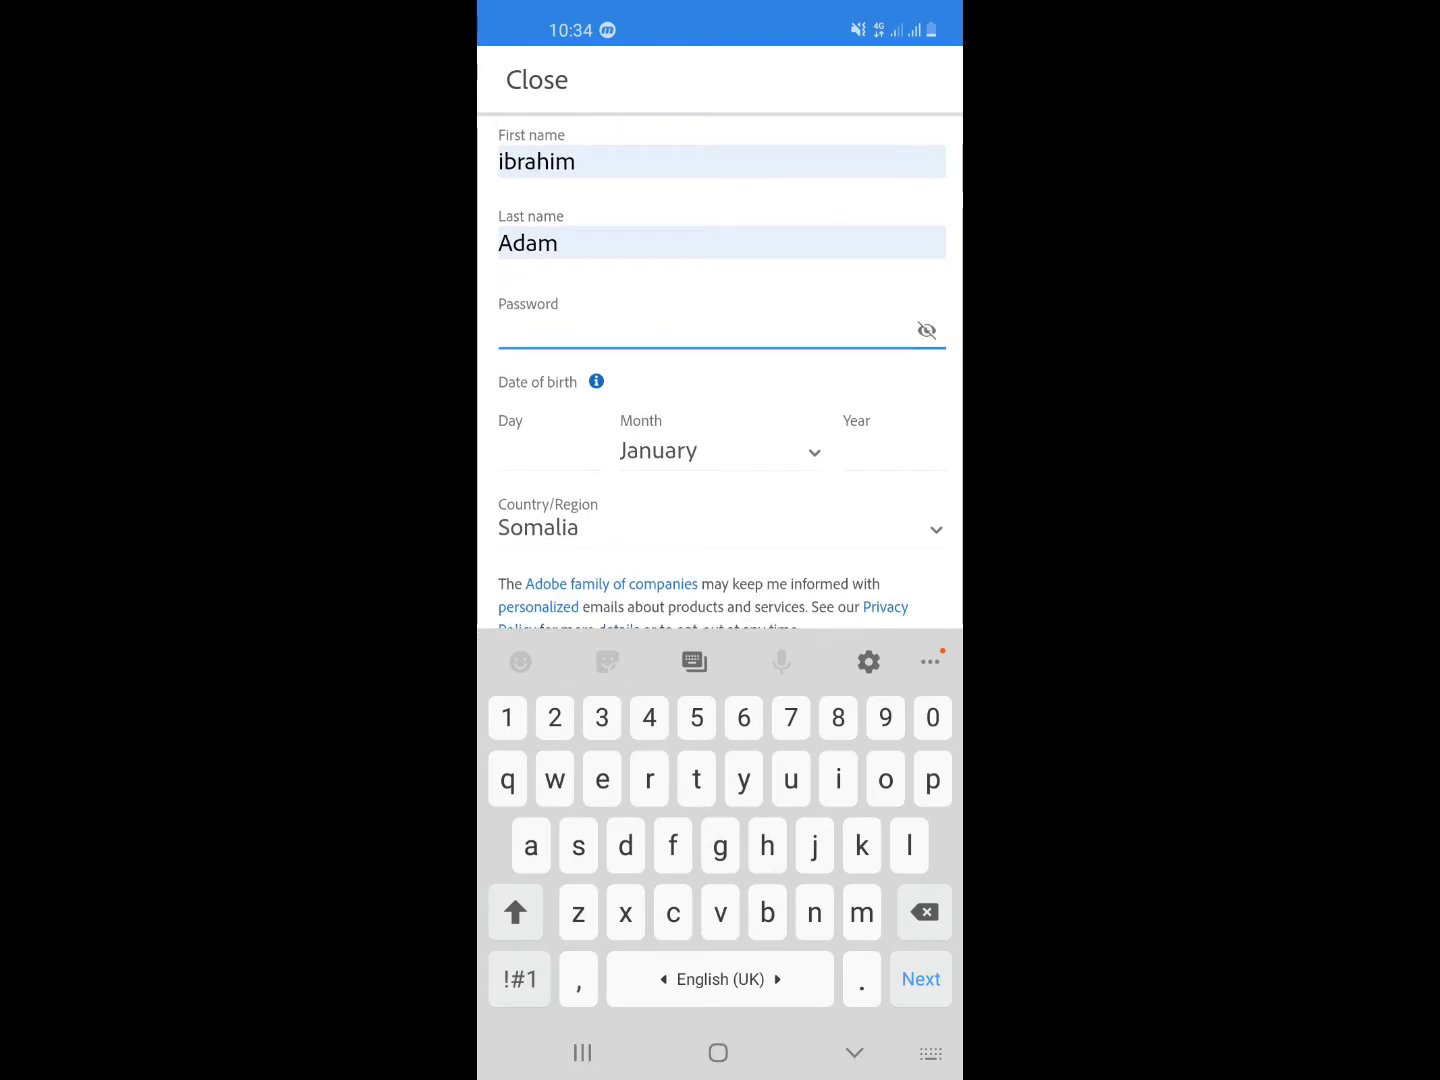
type("i")
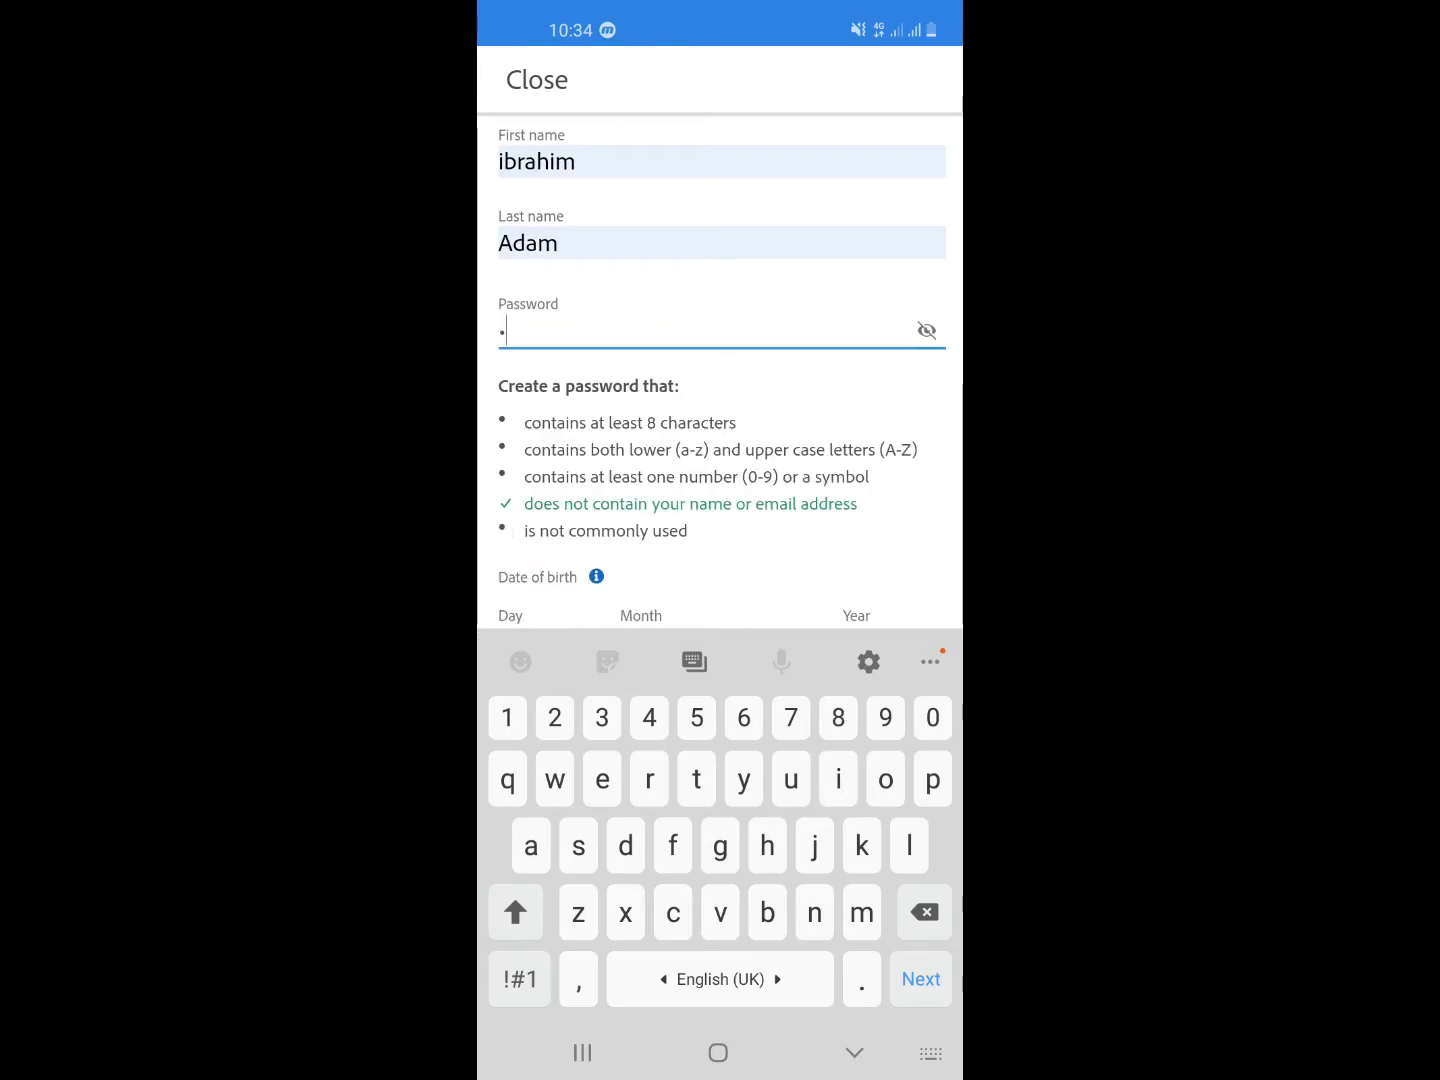
left_click_drag(795, 516, 803, 433)
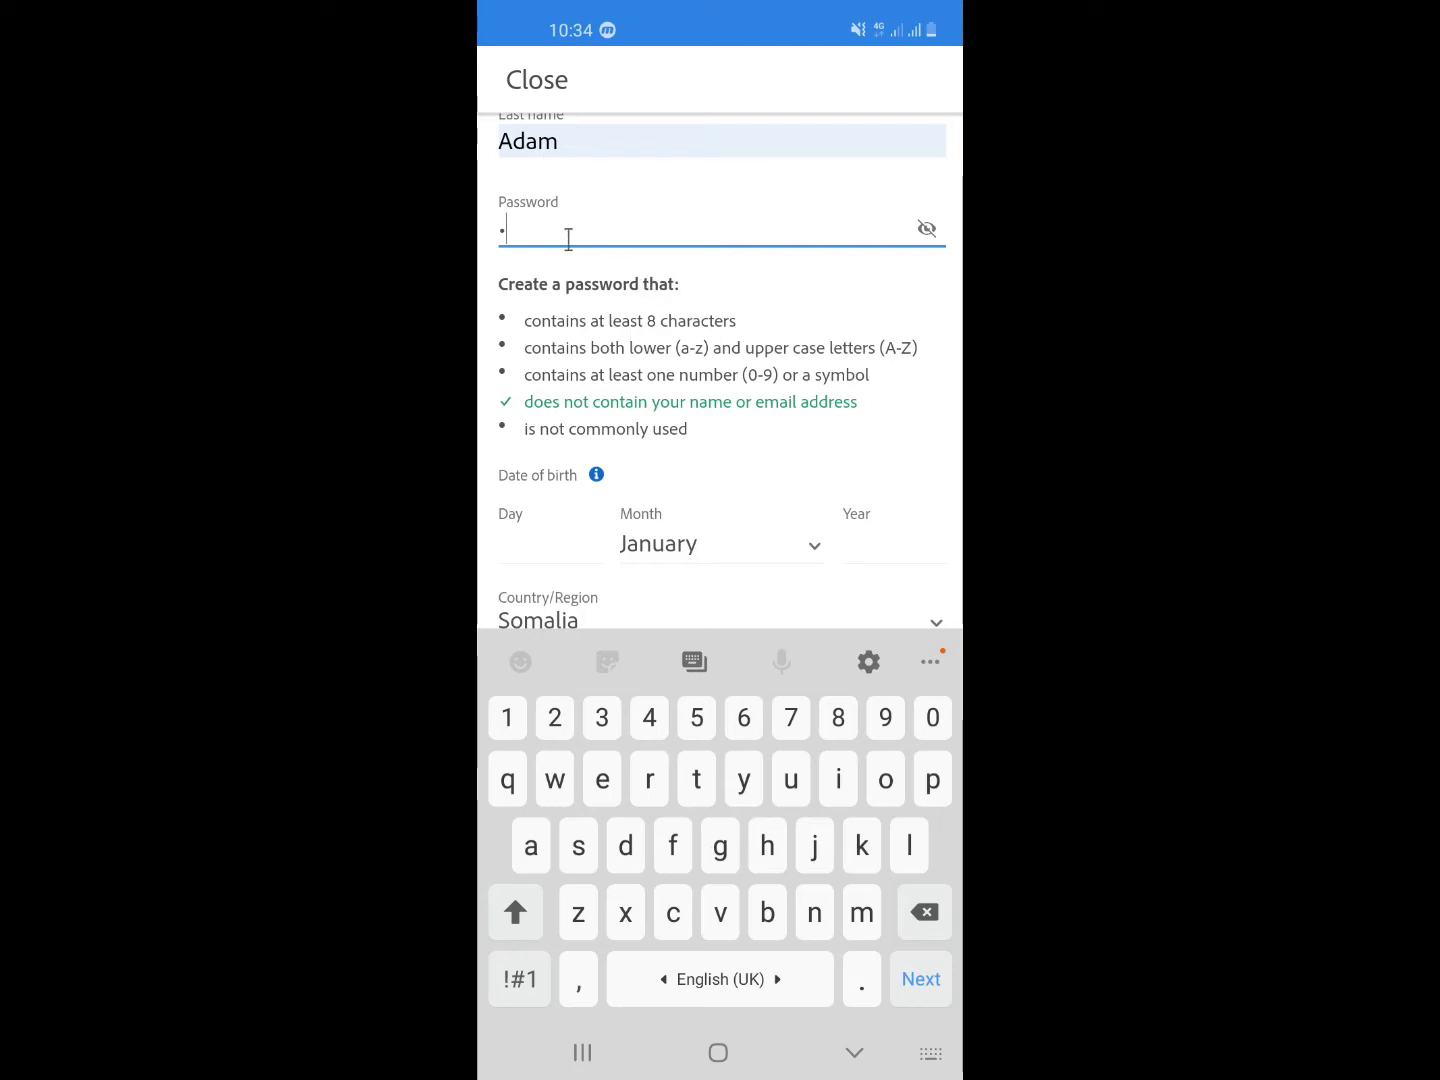
- Replace the stray character with the account password and set the birth day to 2
left_click(924, 912)
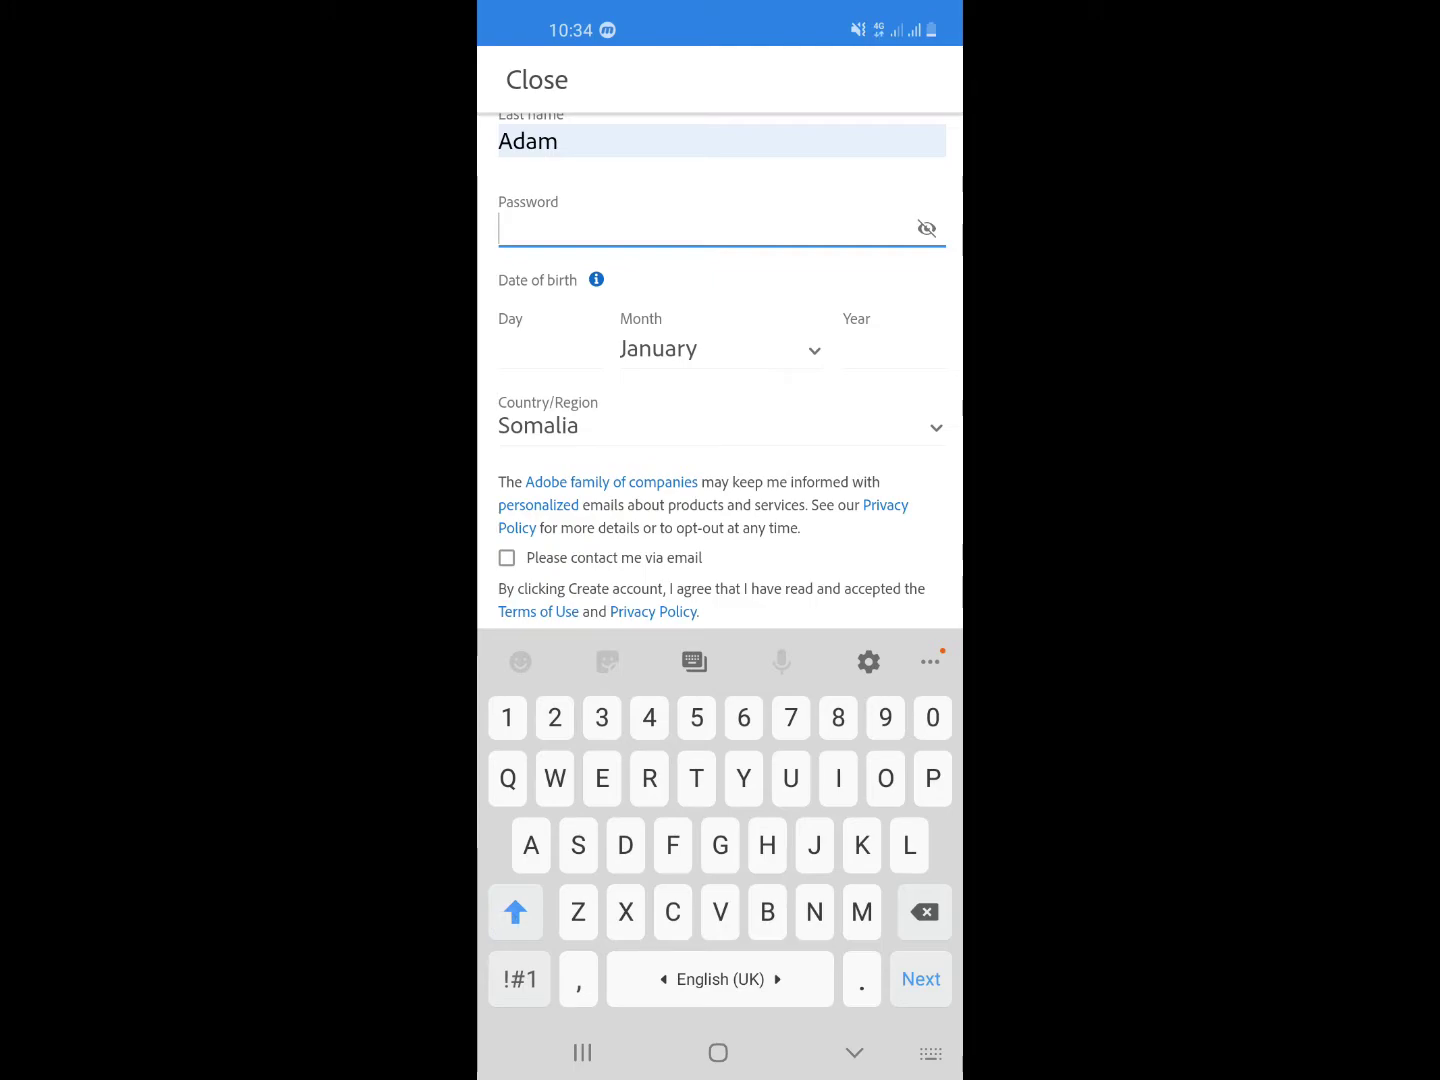
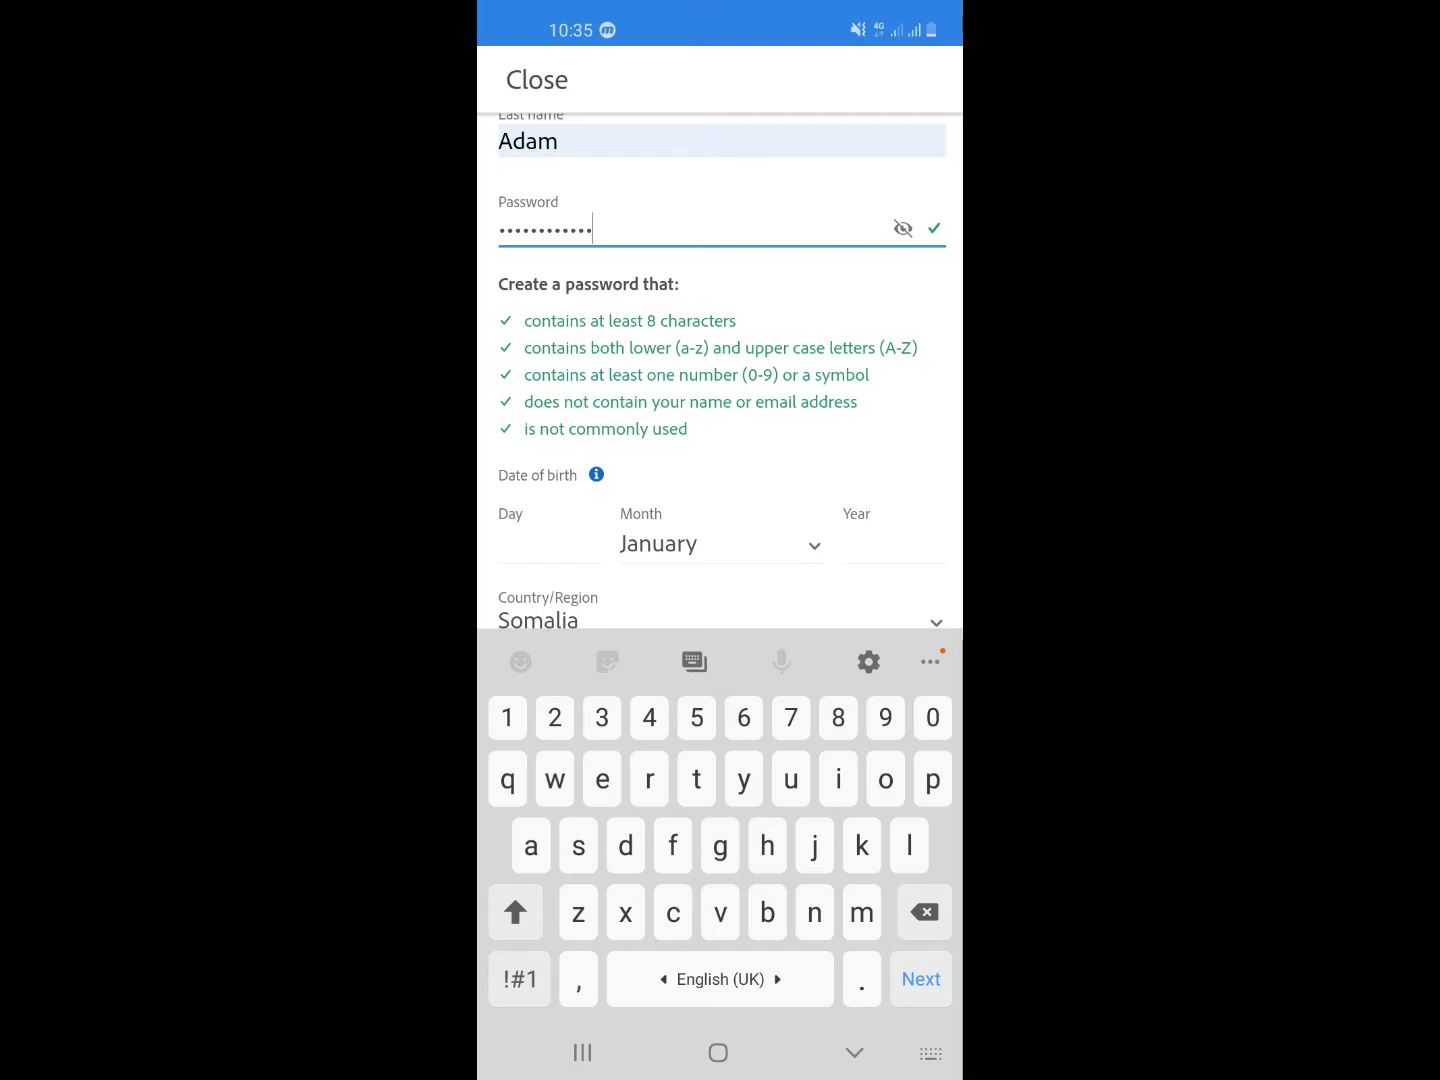
left_click(552, 541)
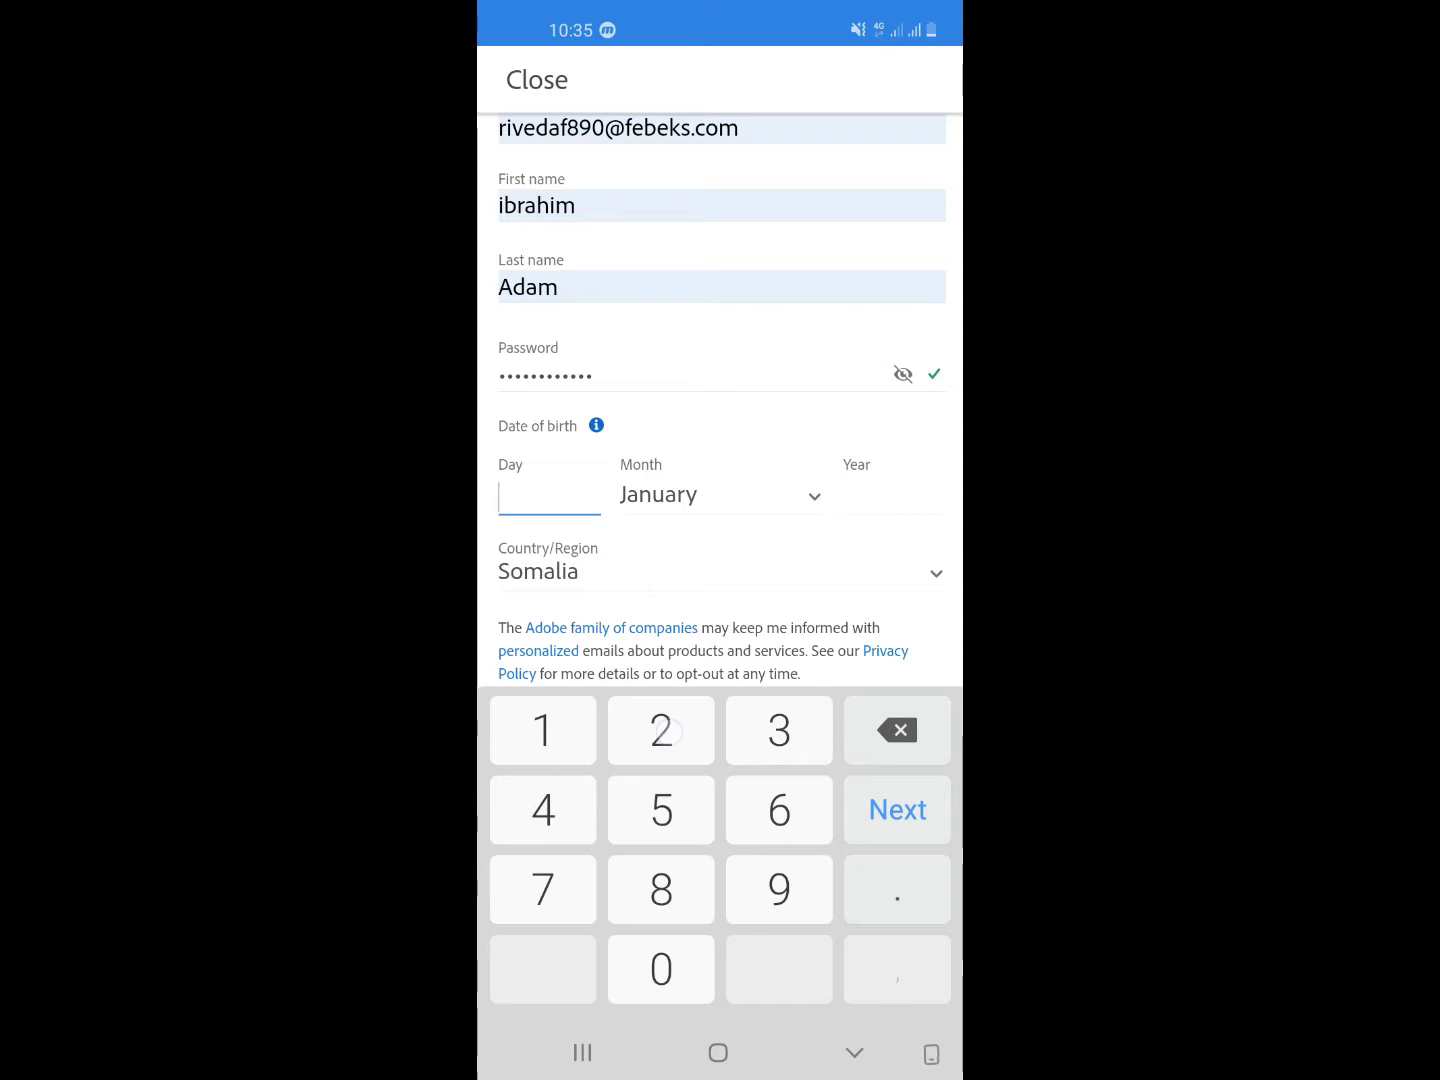
type("2")
- Set the birth year to 1999 and scroll through the form to check every field
left_click(731, 511)
left_click(885, 500)
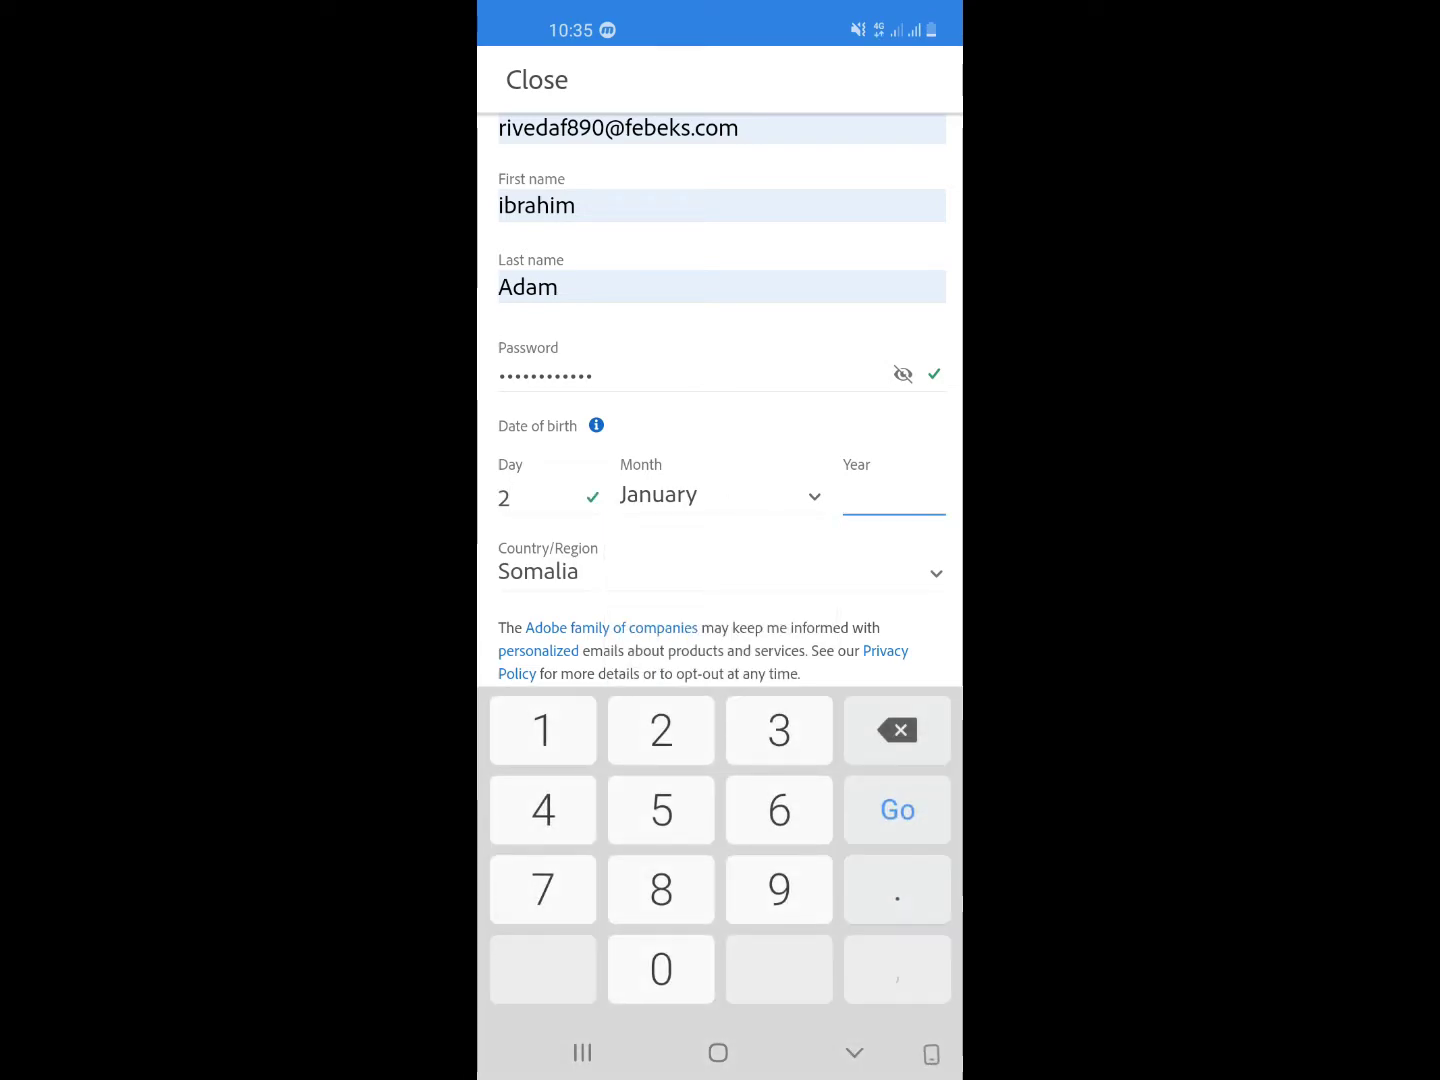
type("2580")
key("BackSpace")
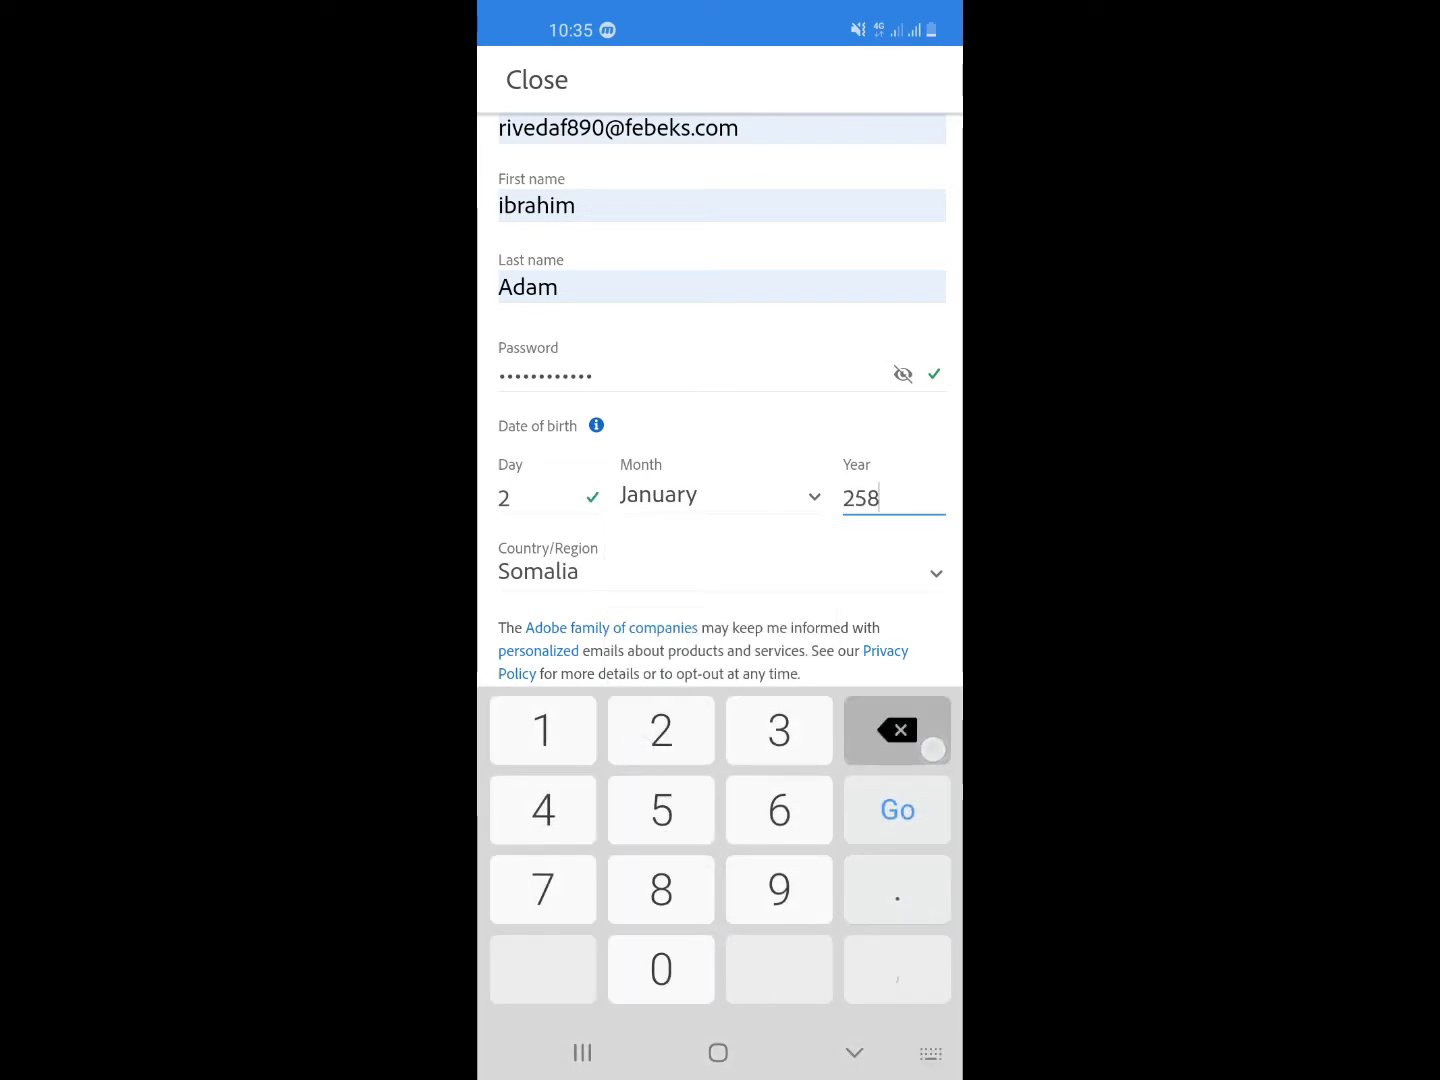
key("BackSpace")
key("BackSpace")
key("BackSpace")
type("1999")
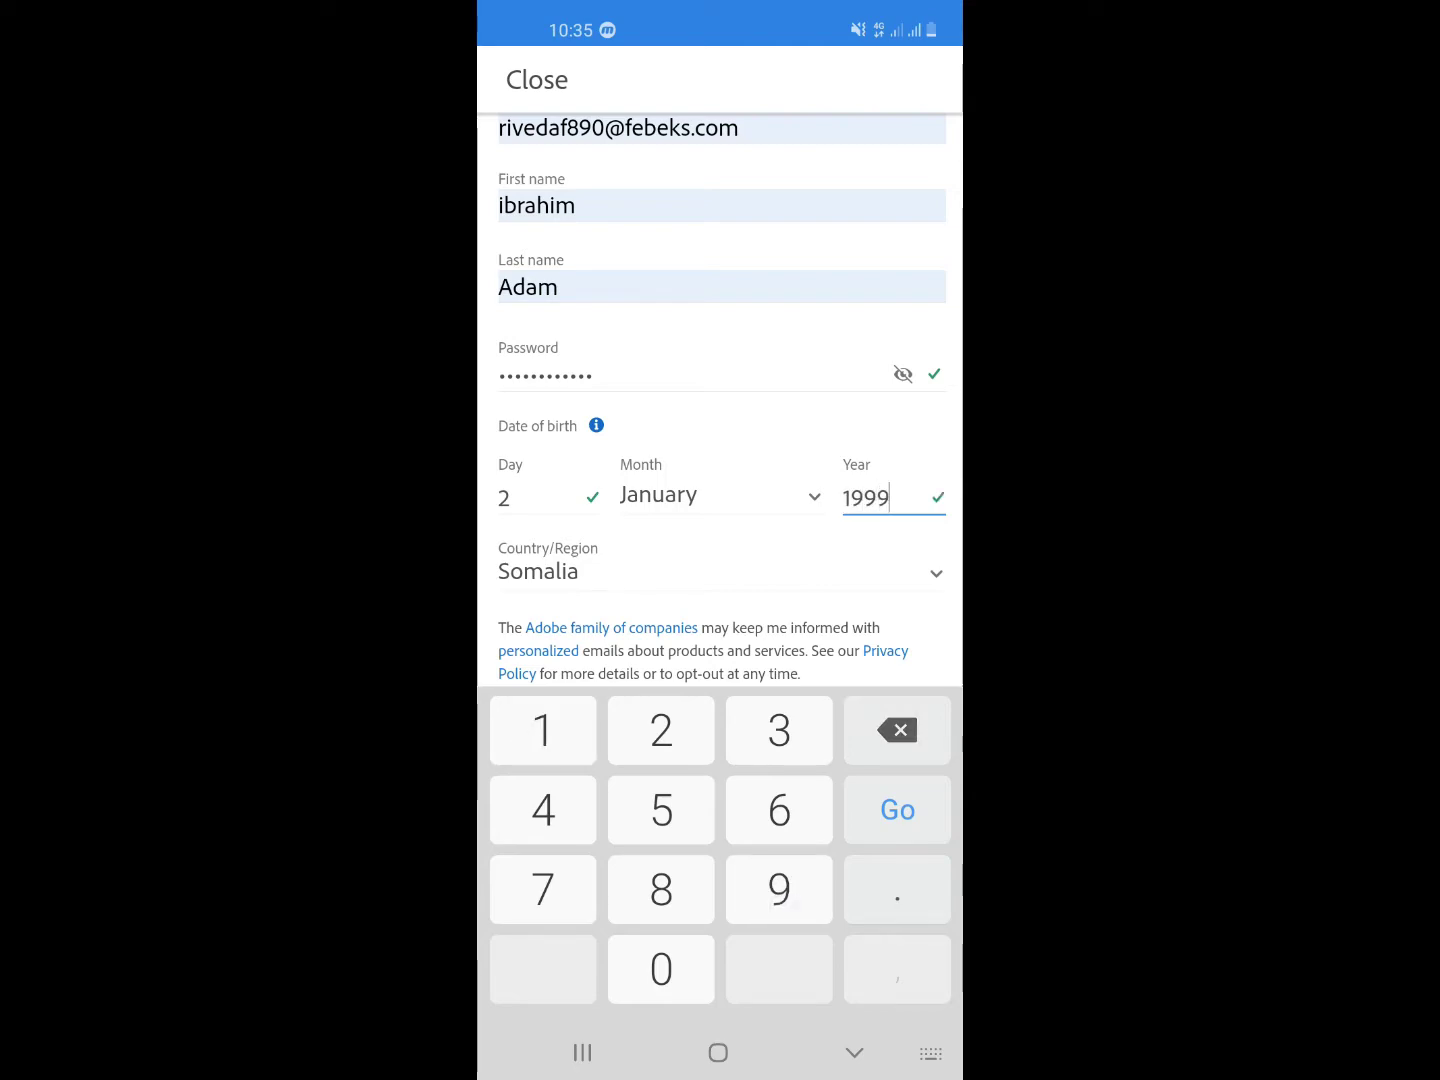
scroll(720, 400, "down", 3)
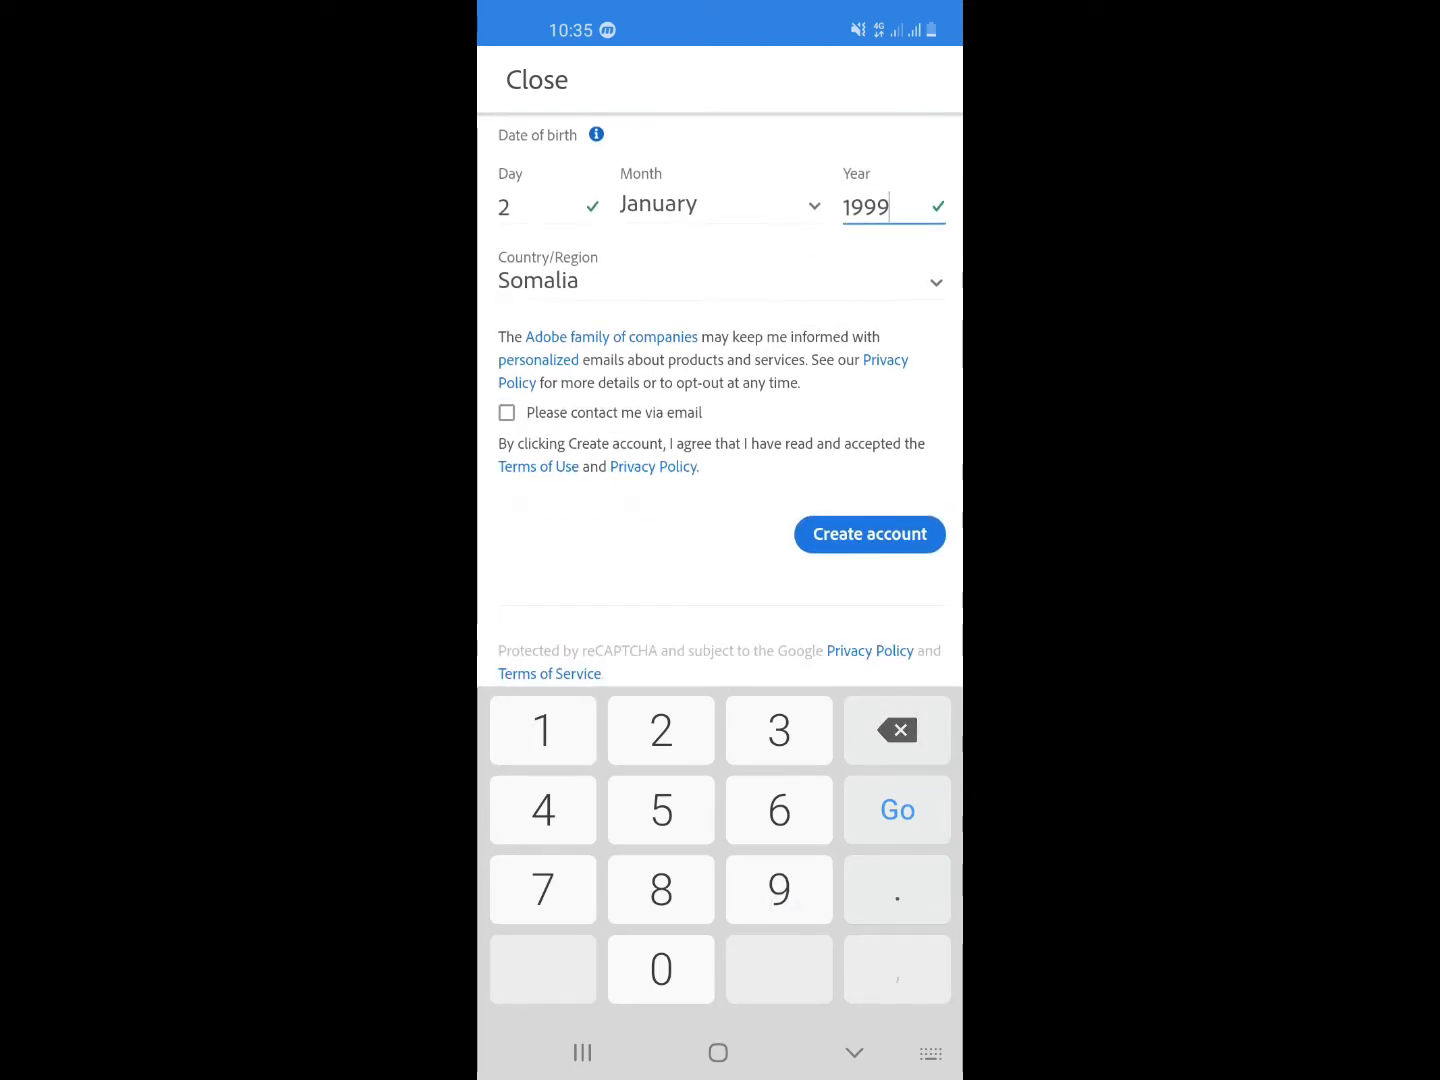
scroll(750, 514, "up", 5)
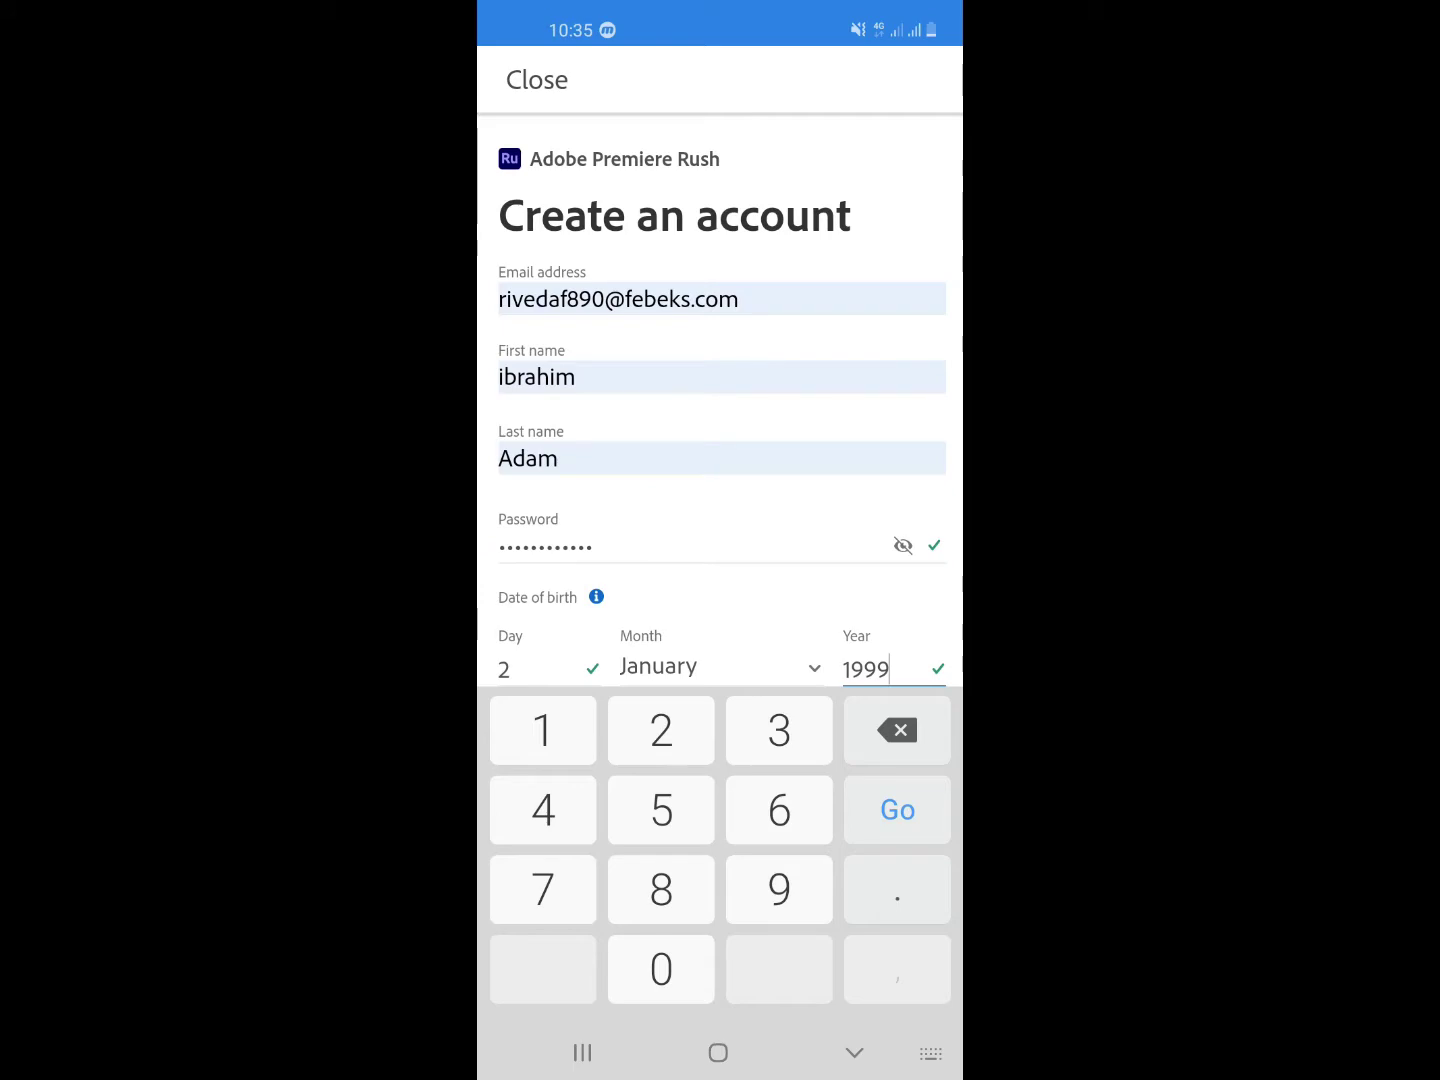
scroll(704, 514, "down", 5)
- Create the account, decline Google's password save, and start a new project from device media
left_click(895, 490)
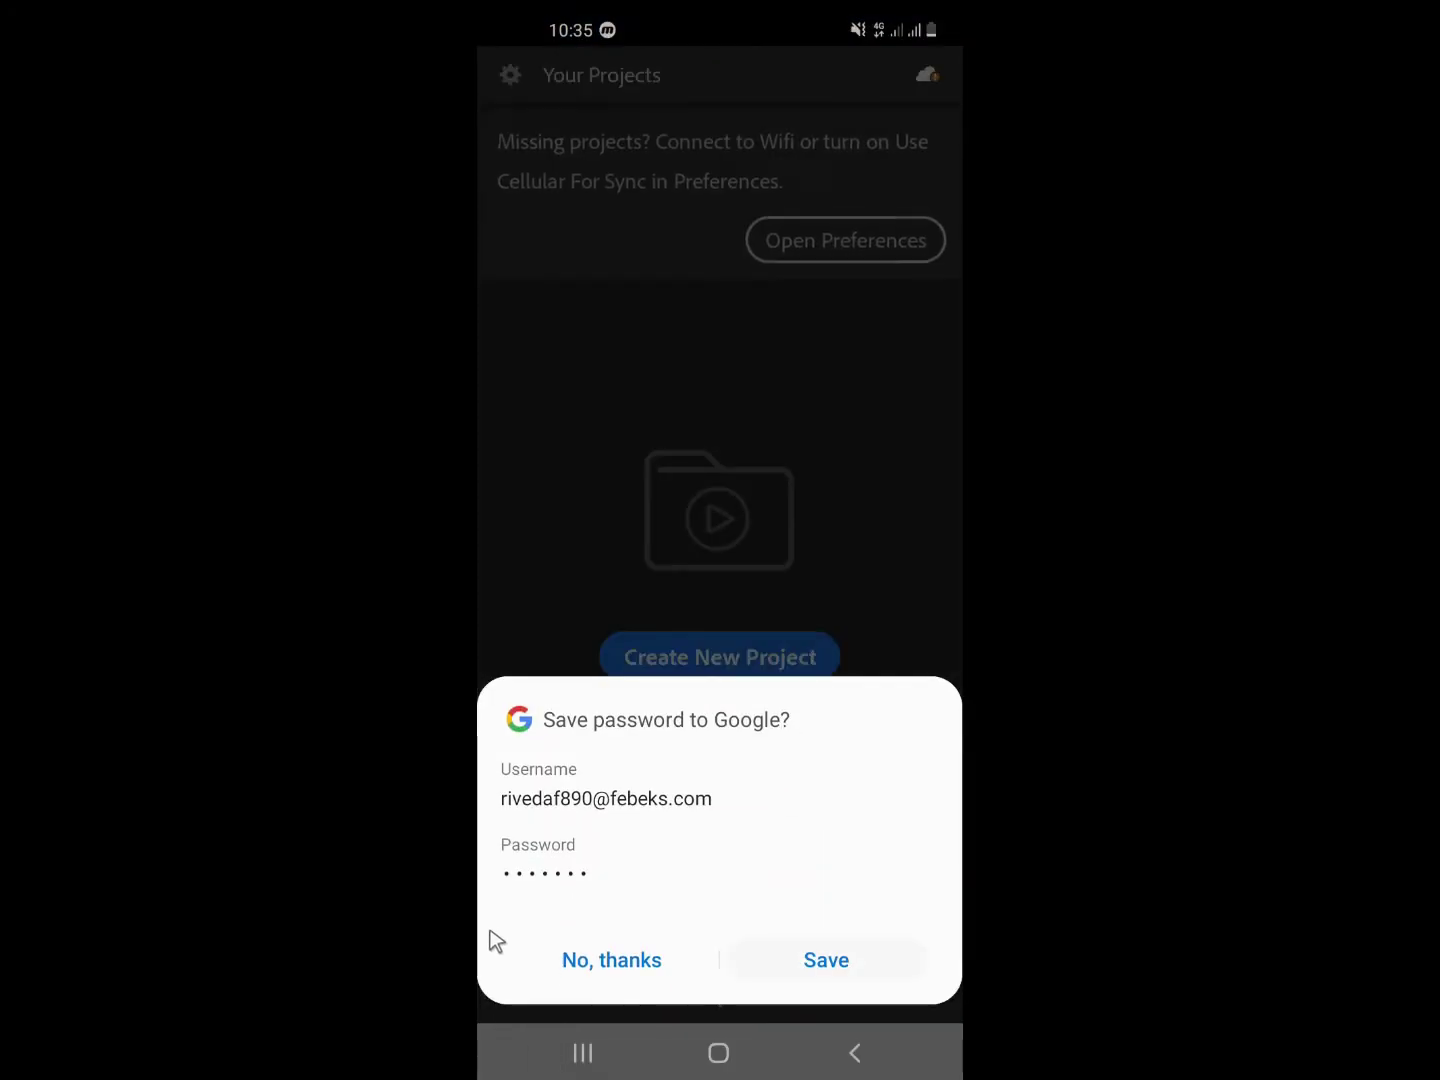
left_click(638, 957)
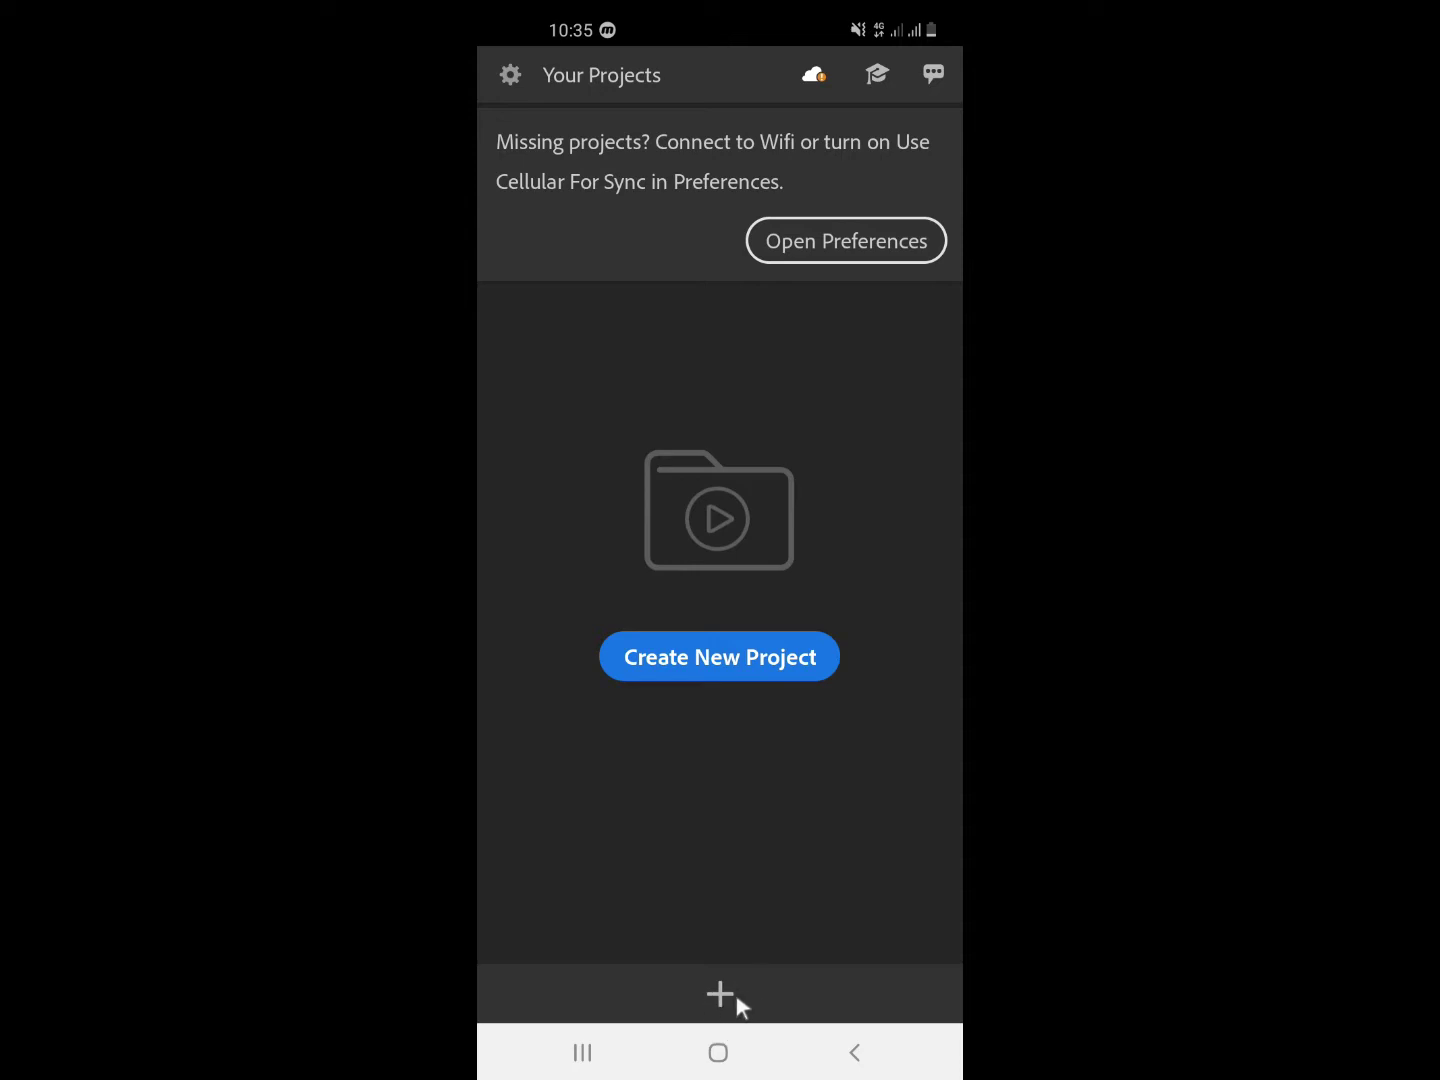
left_click(741, 666)
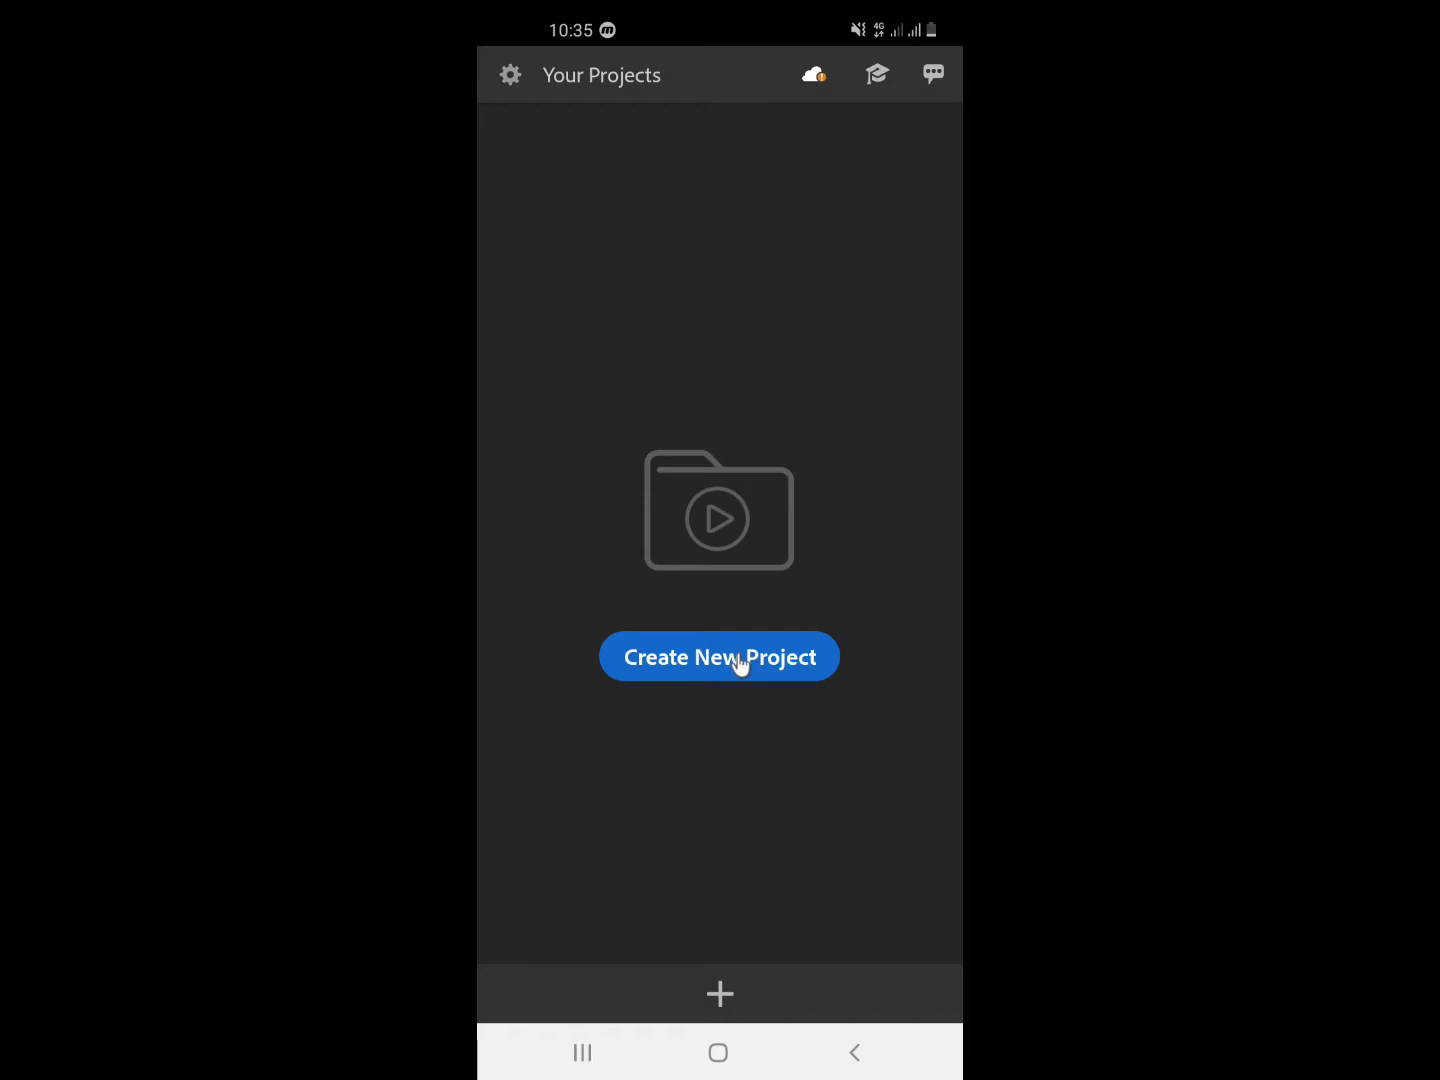
left_click(739, 660)
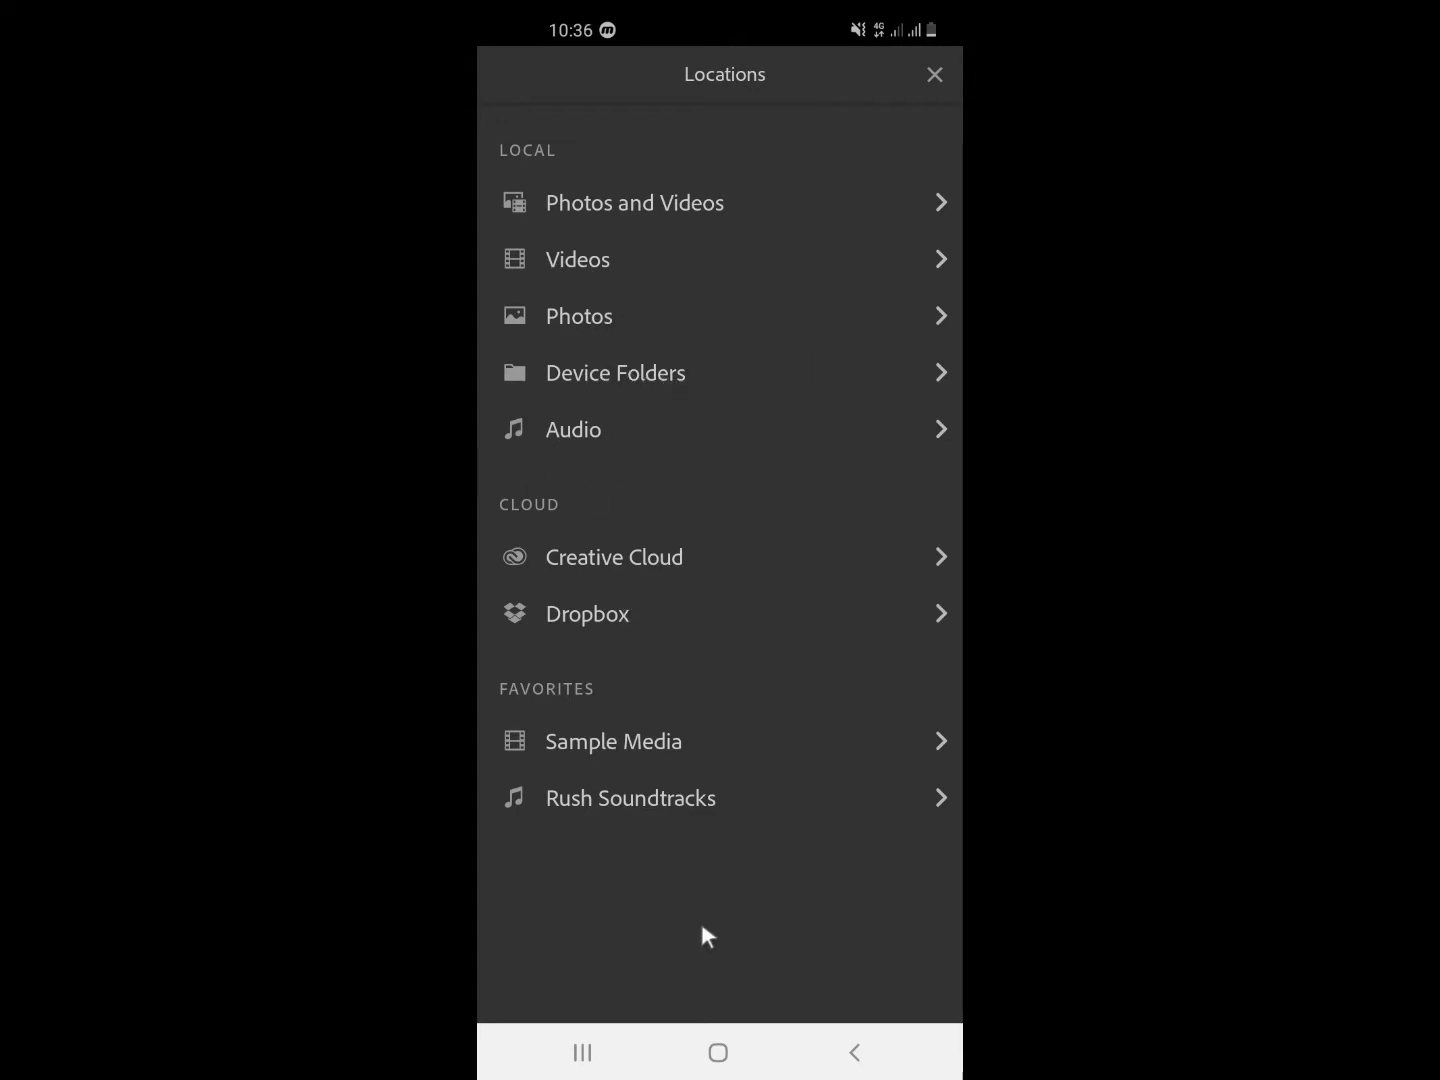
- Select only the talking-head video from Videos and set the project to 16:9
left_click(600, 258)
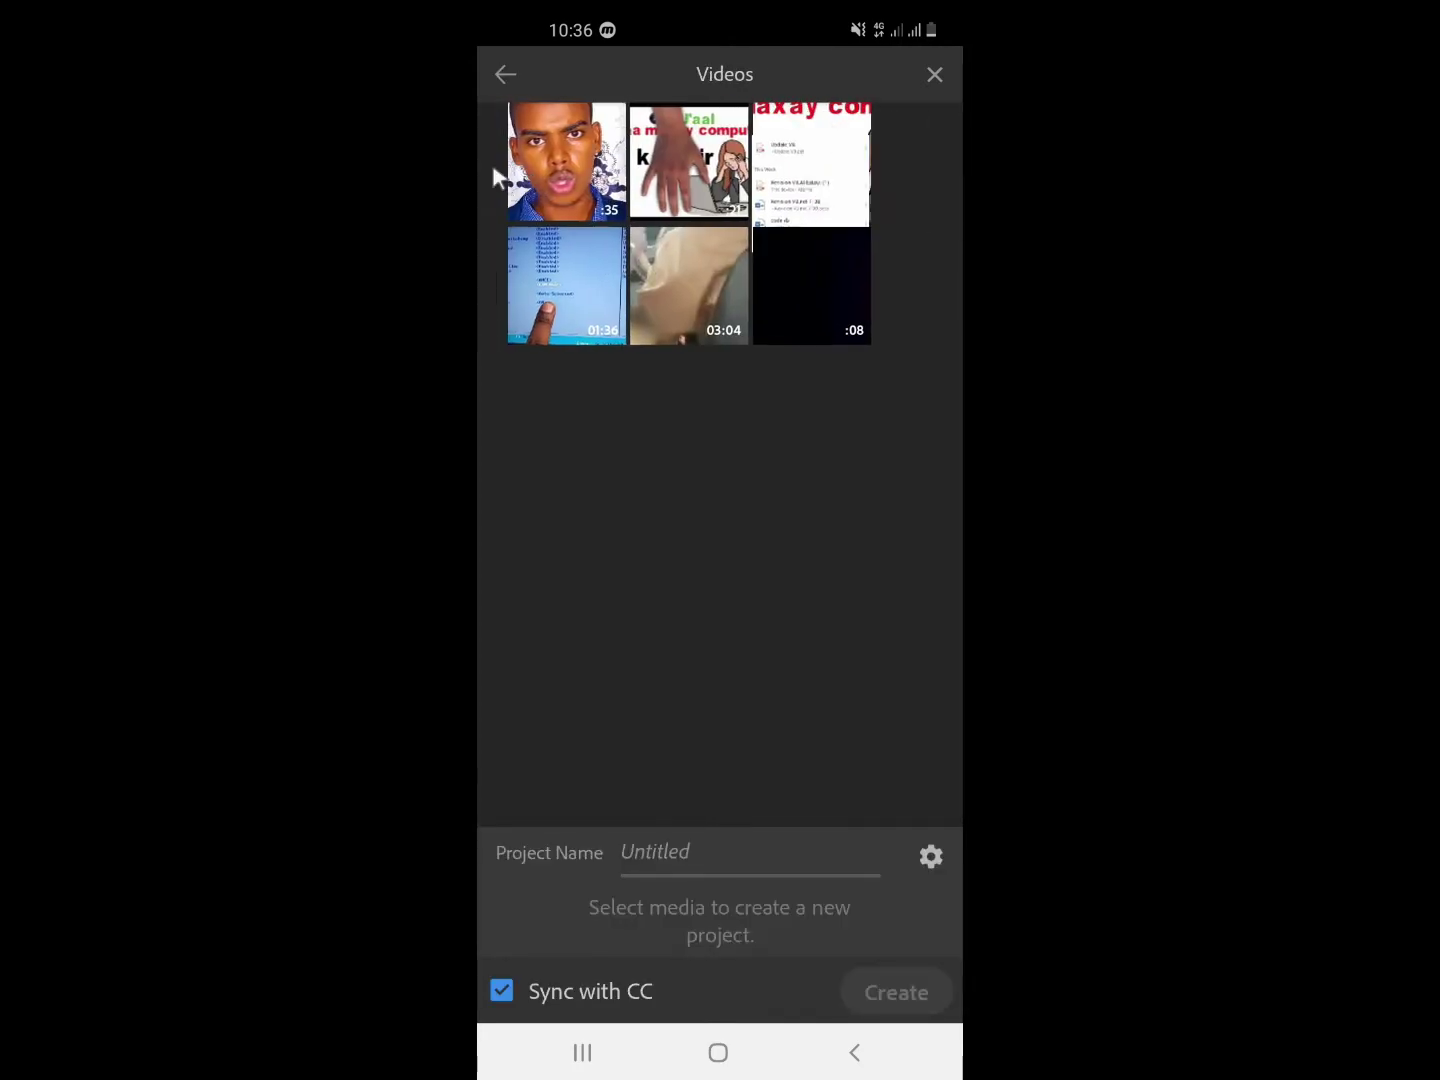
left_click(497, 162)
left_click(681, 163)
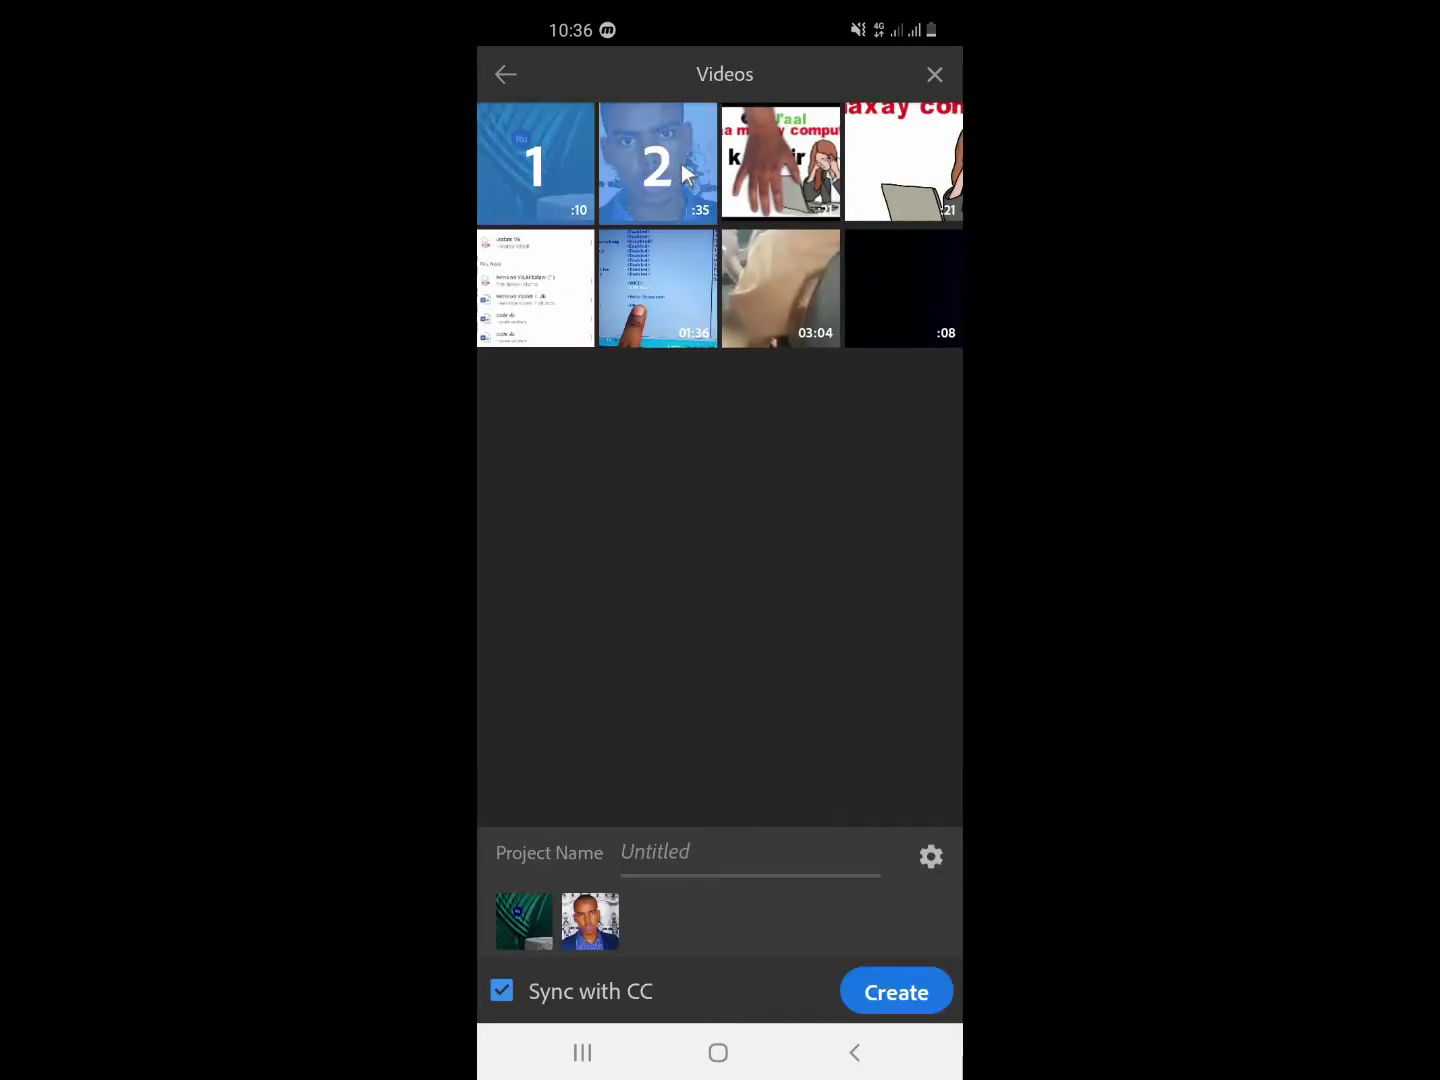
left_click(553, 152)
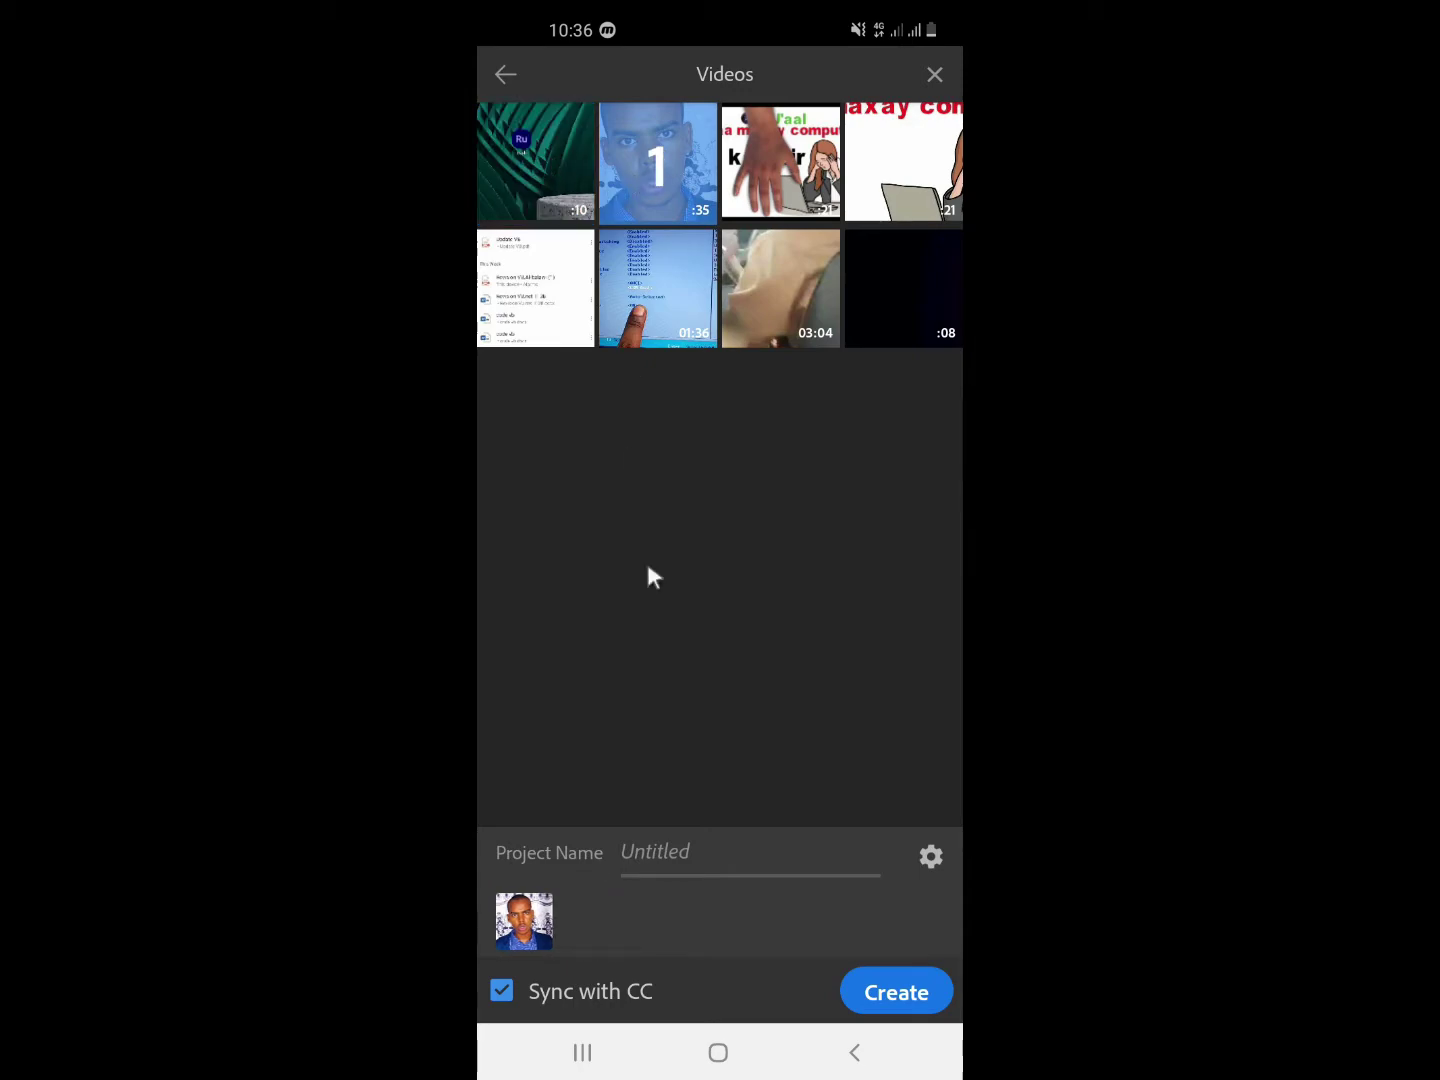
left_click(929, 857)
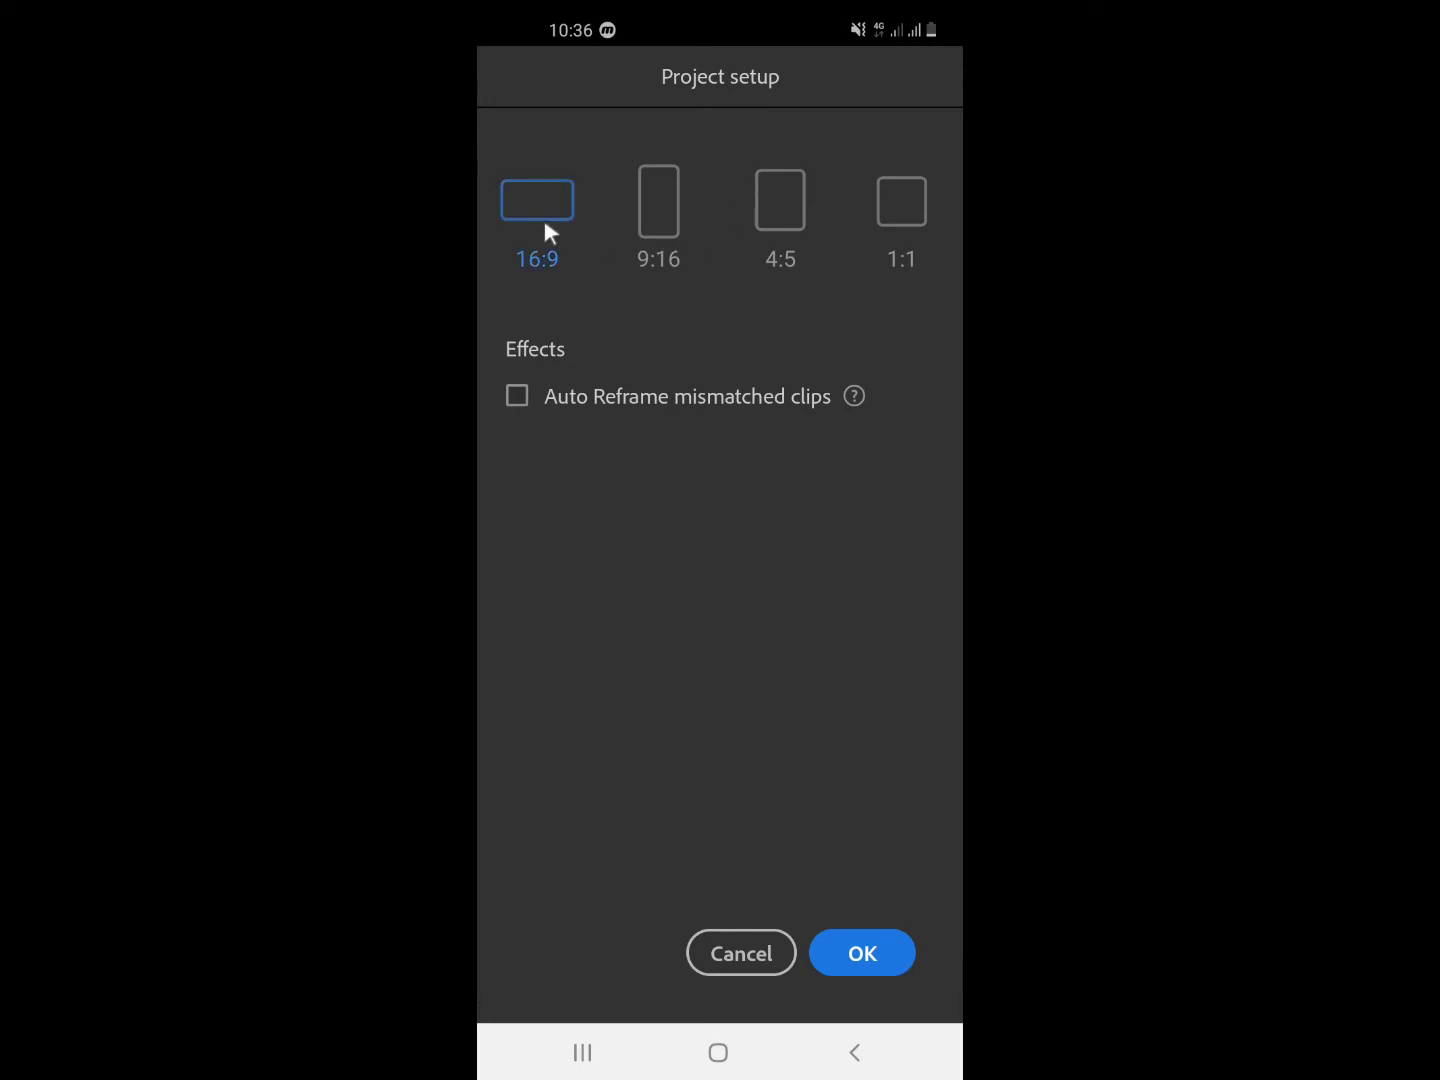
left_click(855, 955)
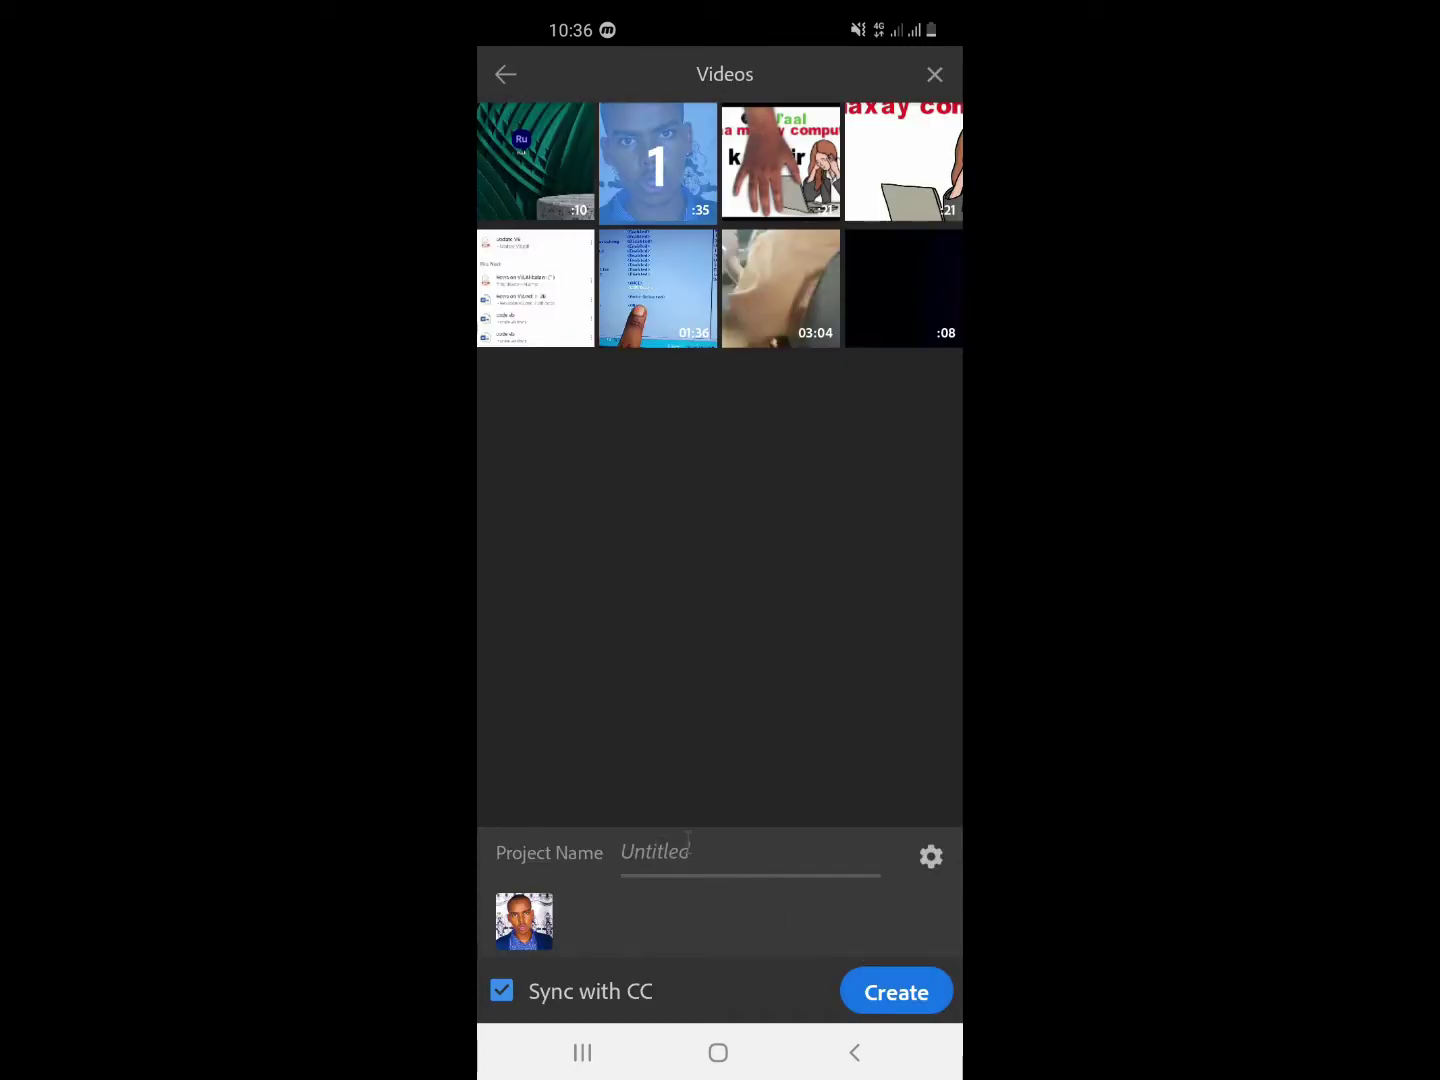
- Name the project 'fffffff' and create it
left_click(622, 853)
left_click(680, 860)
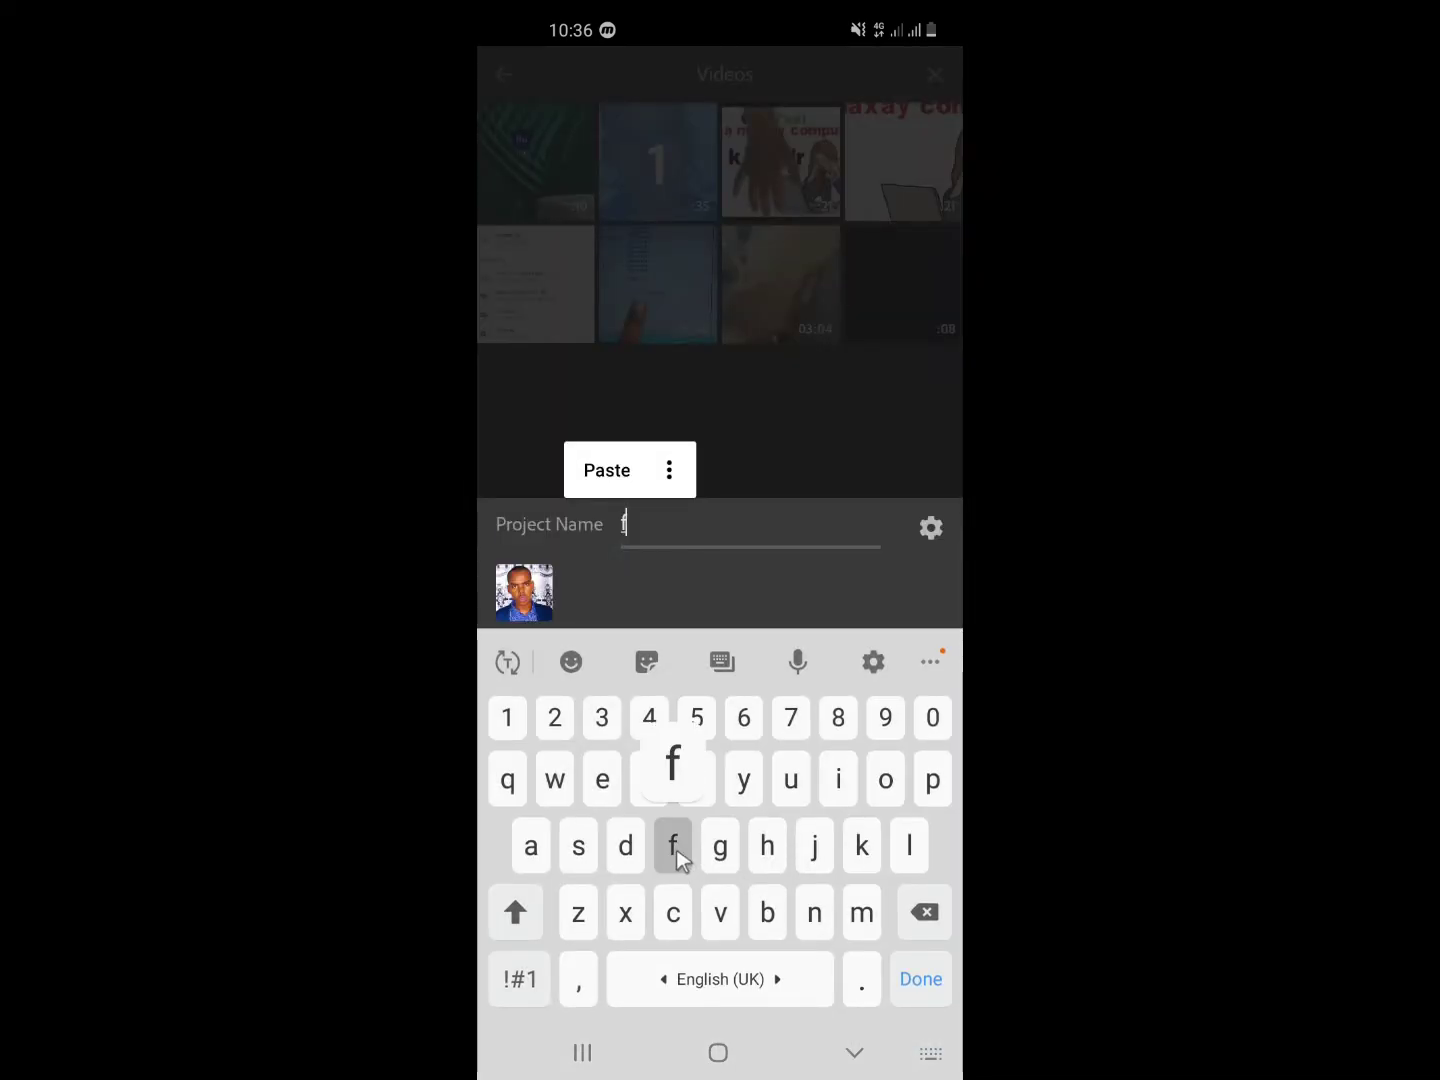
type("fffffff")
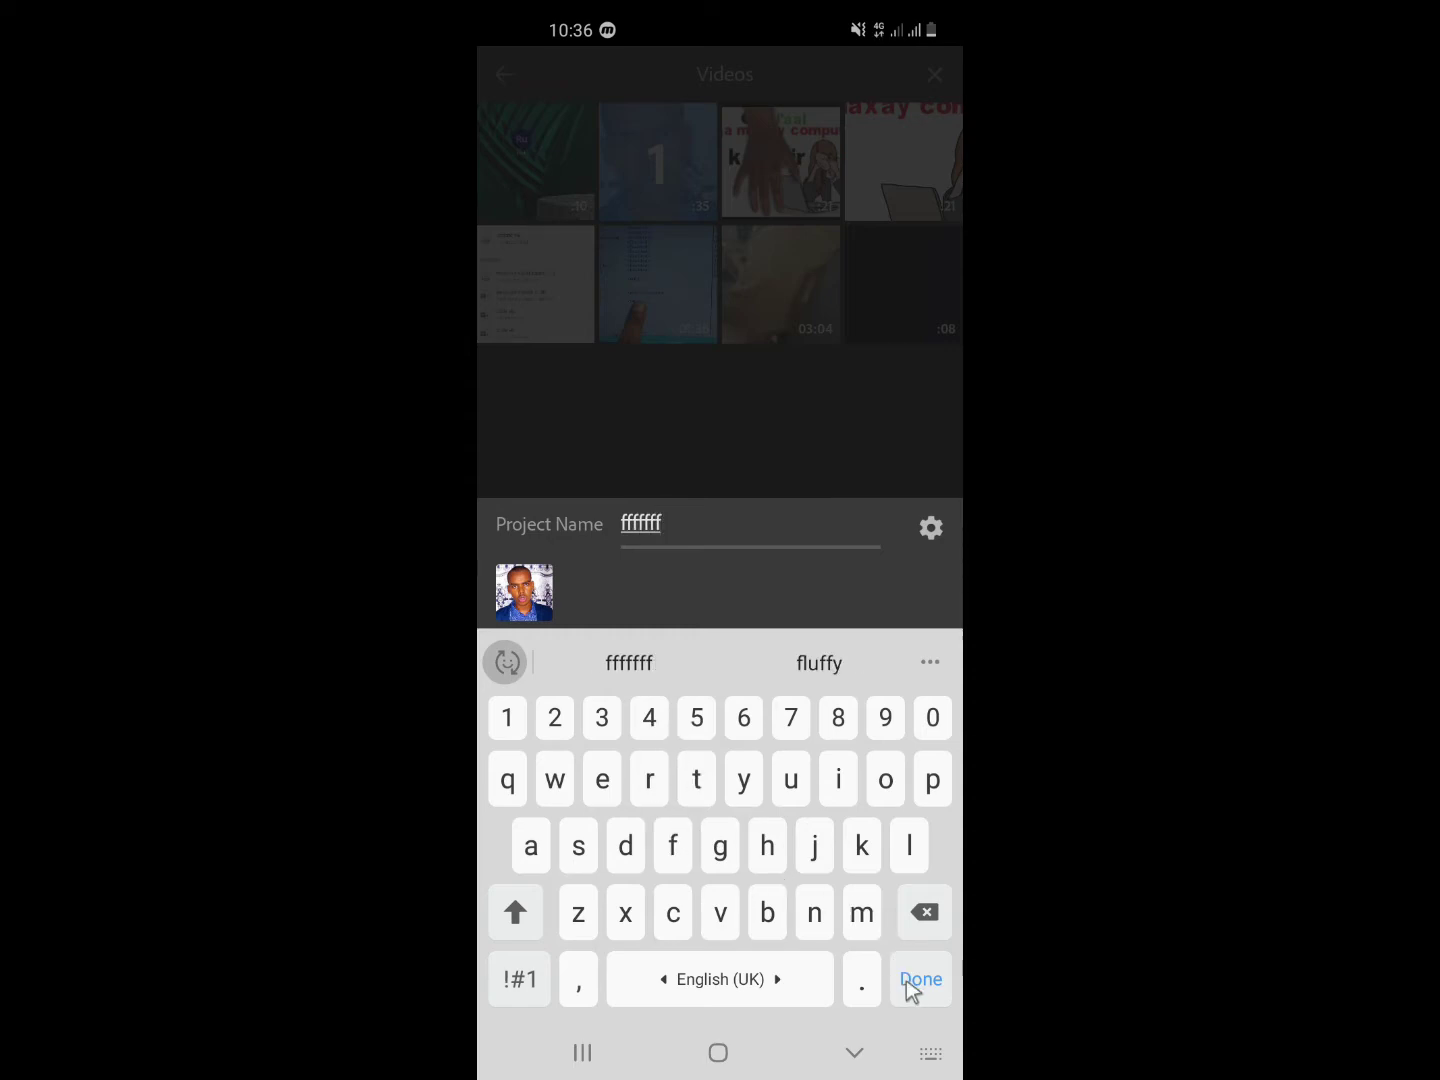
left_click(913, 988)
left_click(897, 993)
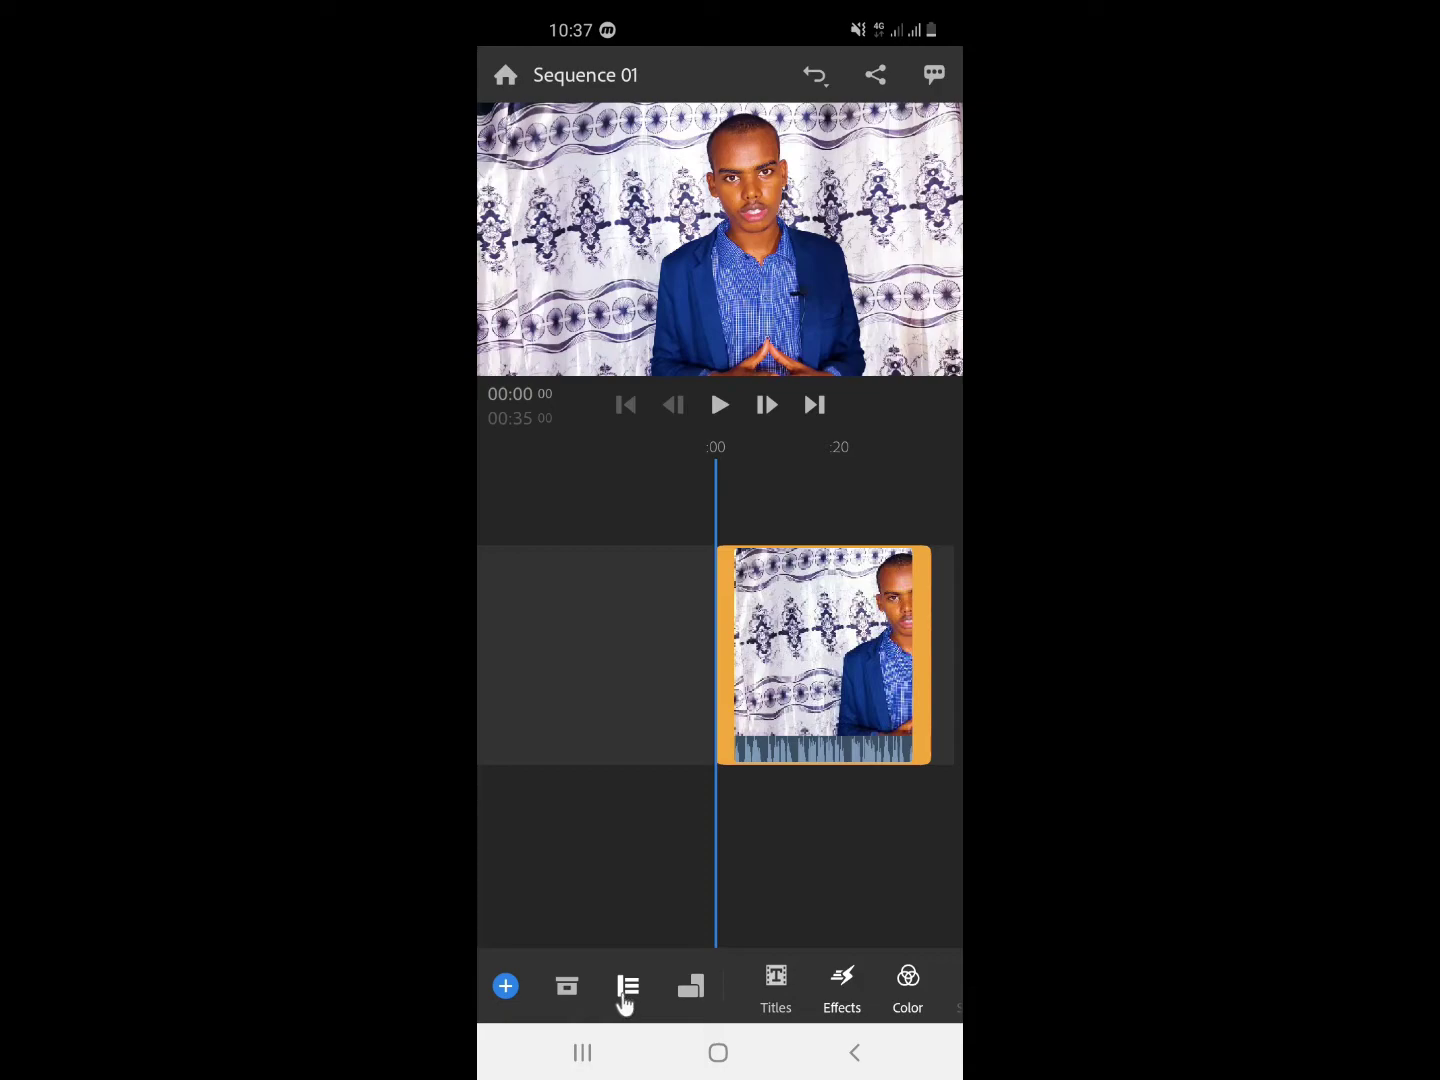
- Toggle the timeline track-header view on and off, then open Project Assets
left_click(626, 1000)
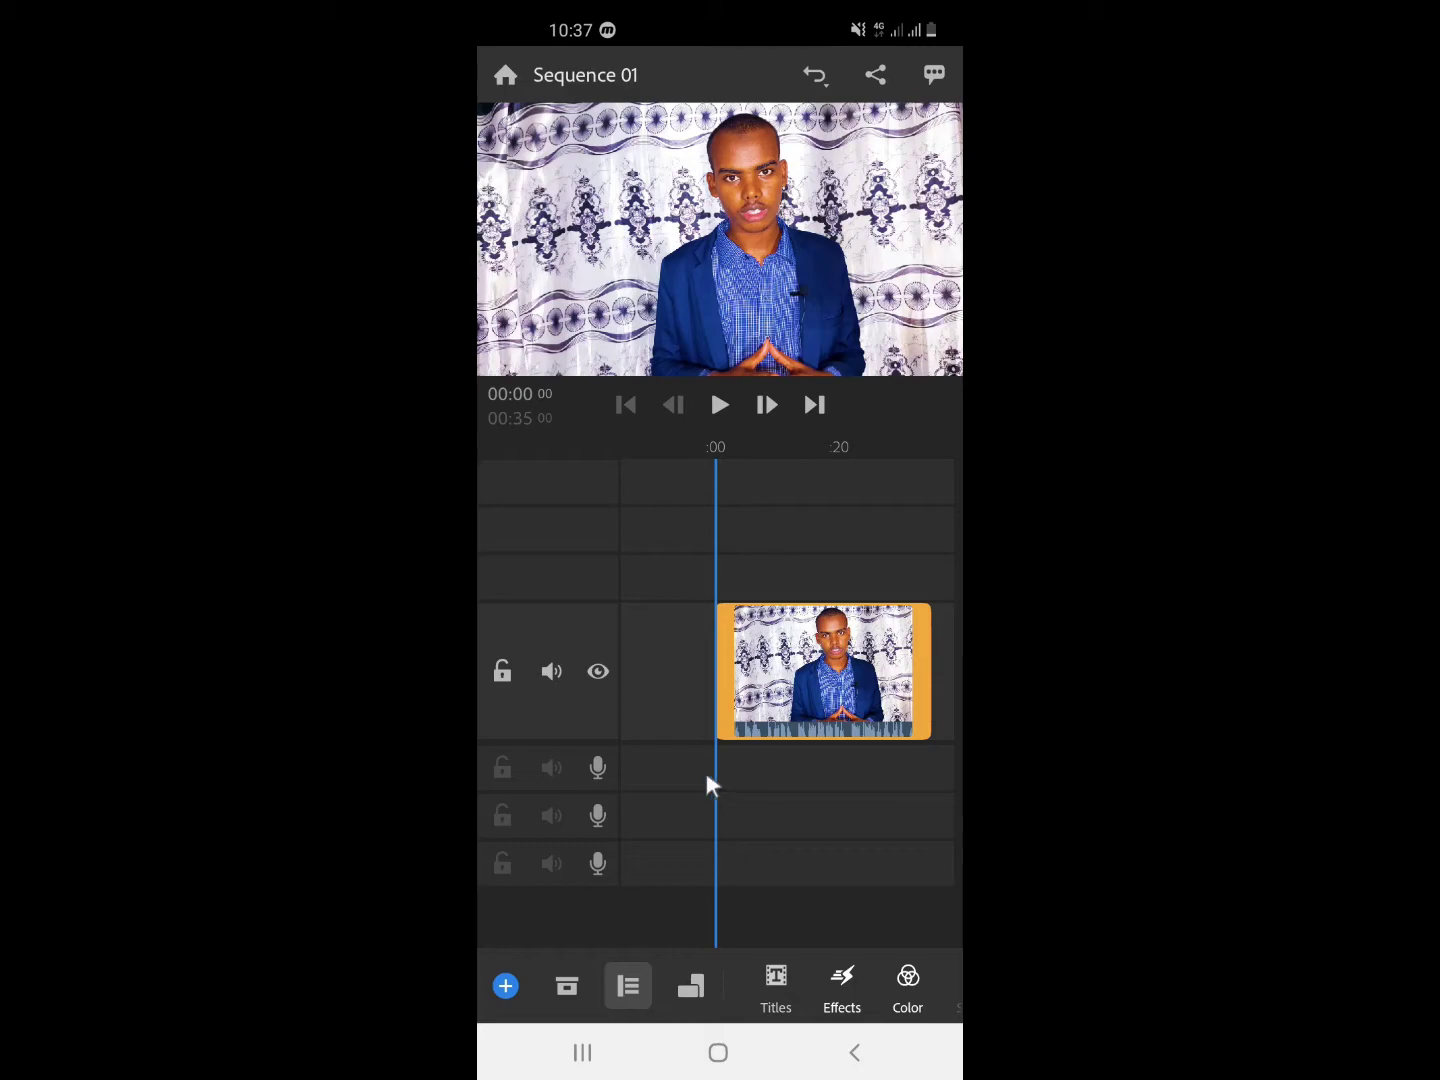
left_click(813, 1000)
left_click_drag(813, 1000, 708, 1000)
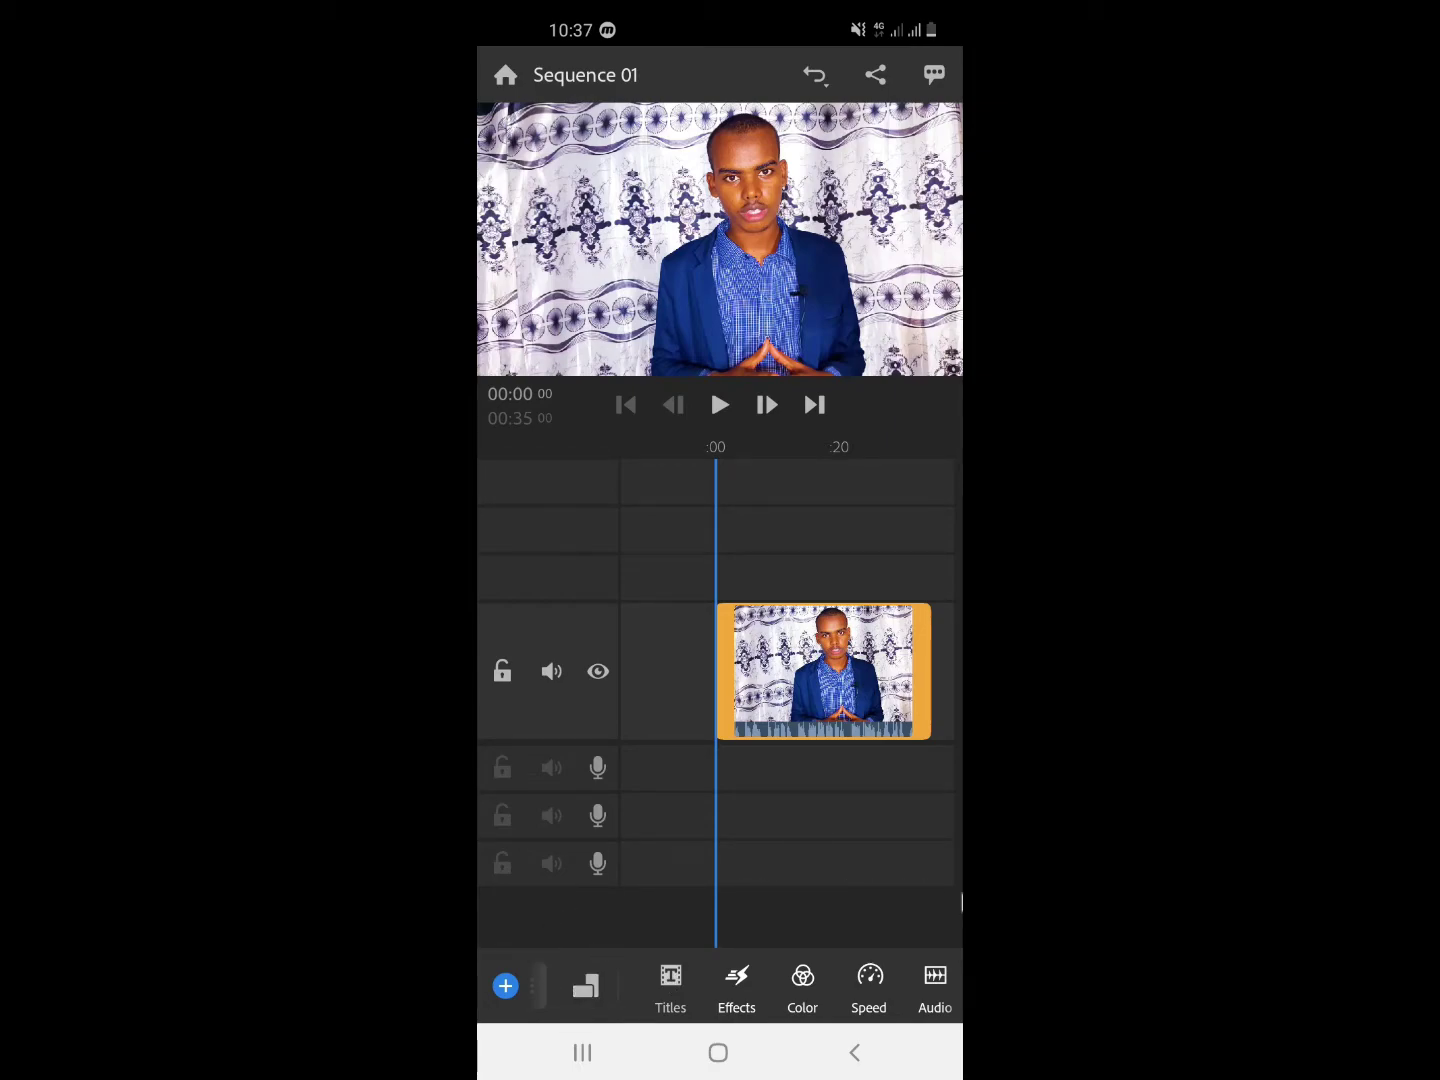
left_click(587, 988)
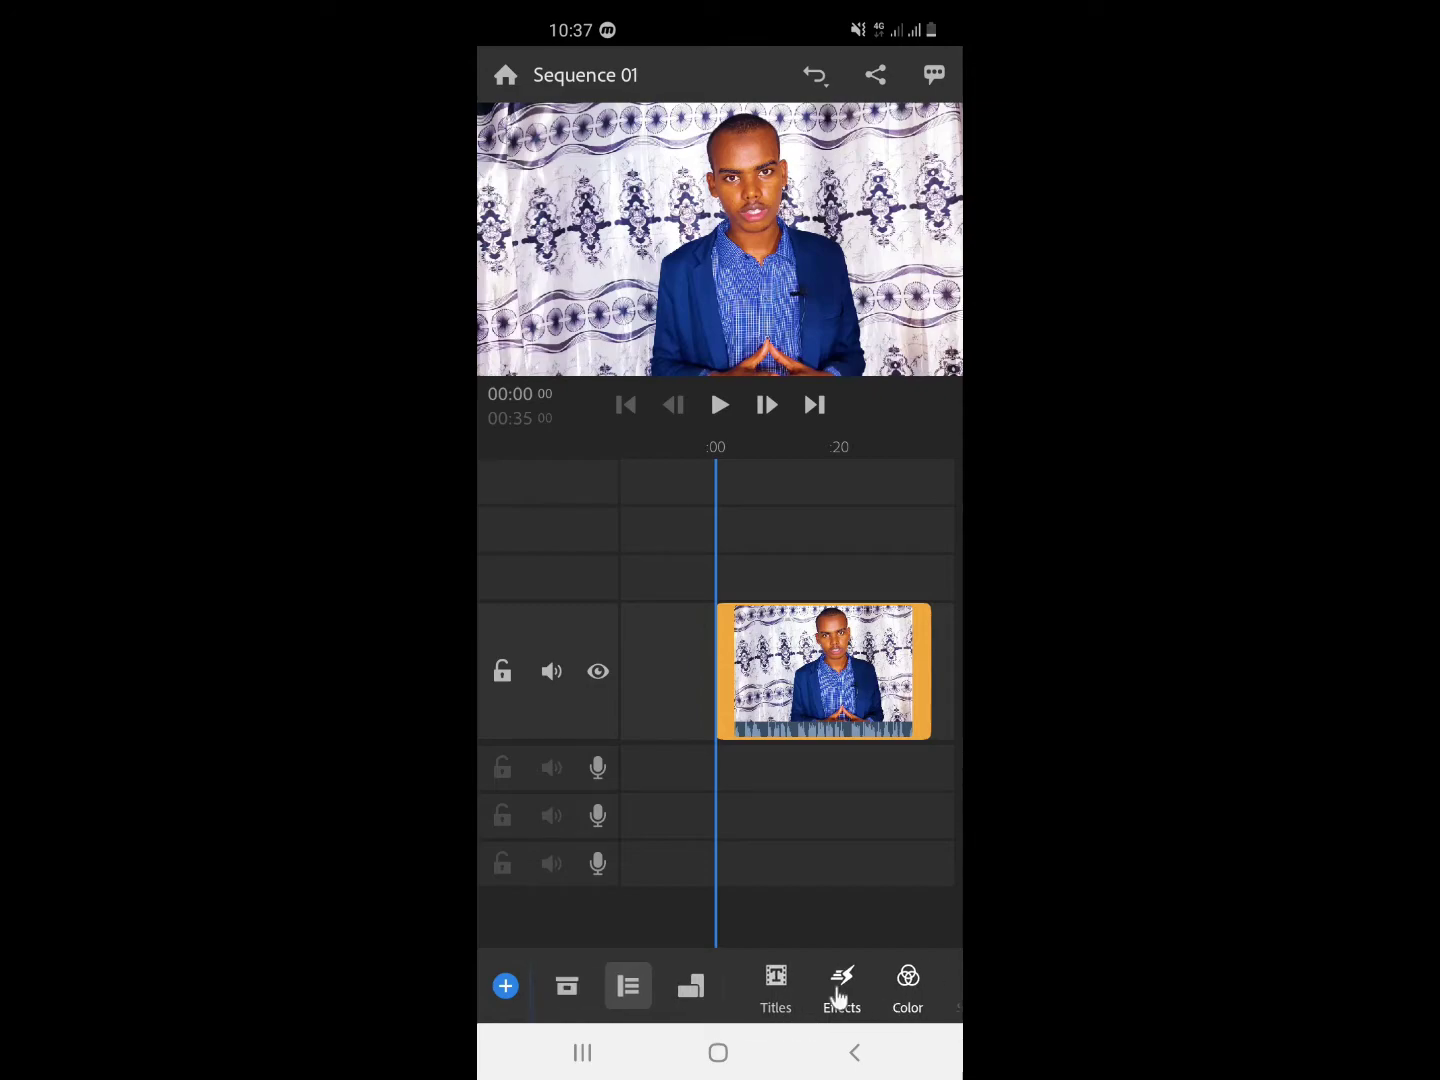
left_click(624, 986)
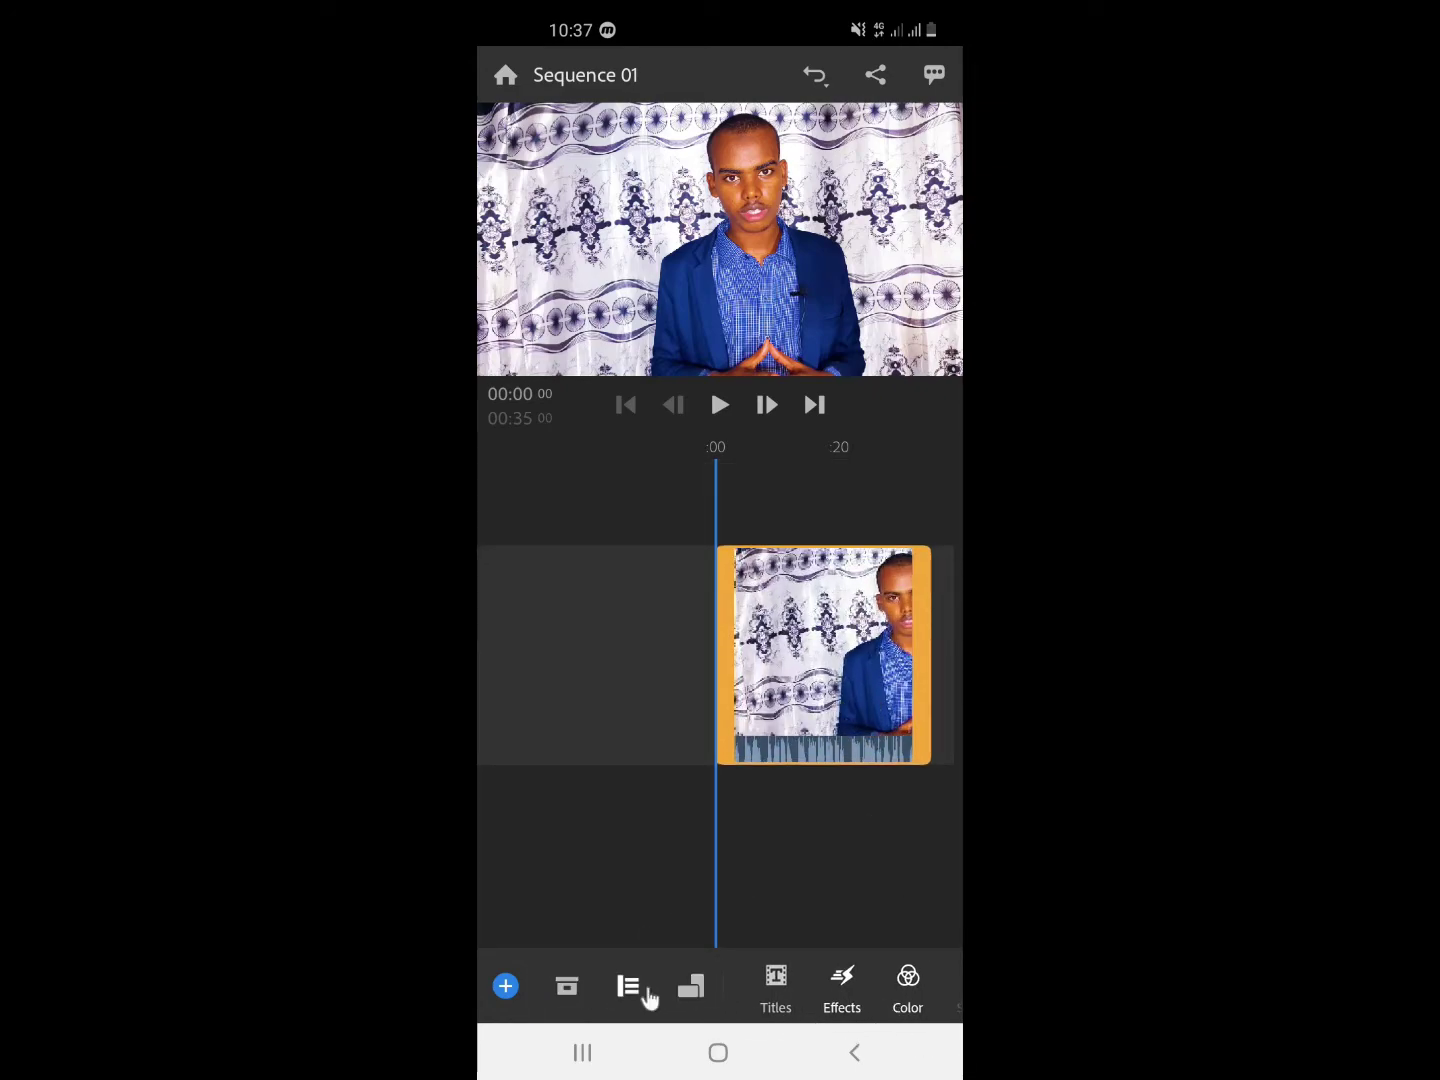
left_click(630, 990)
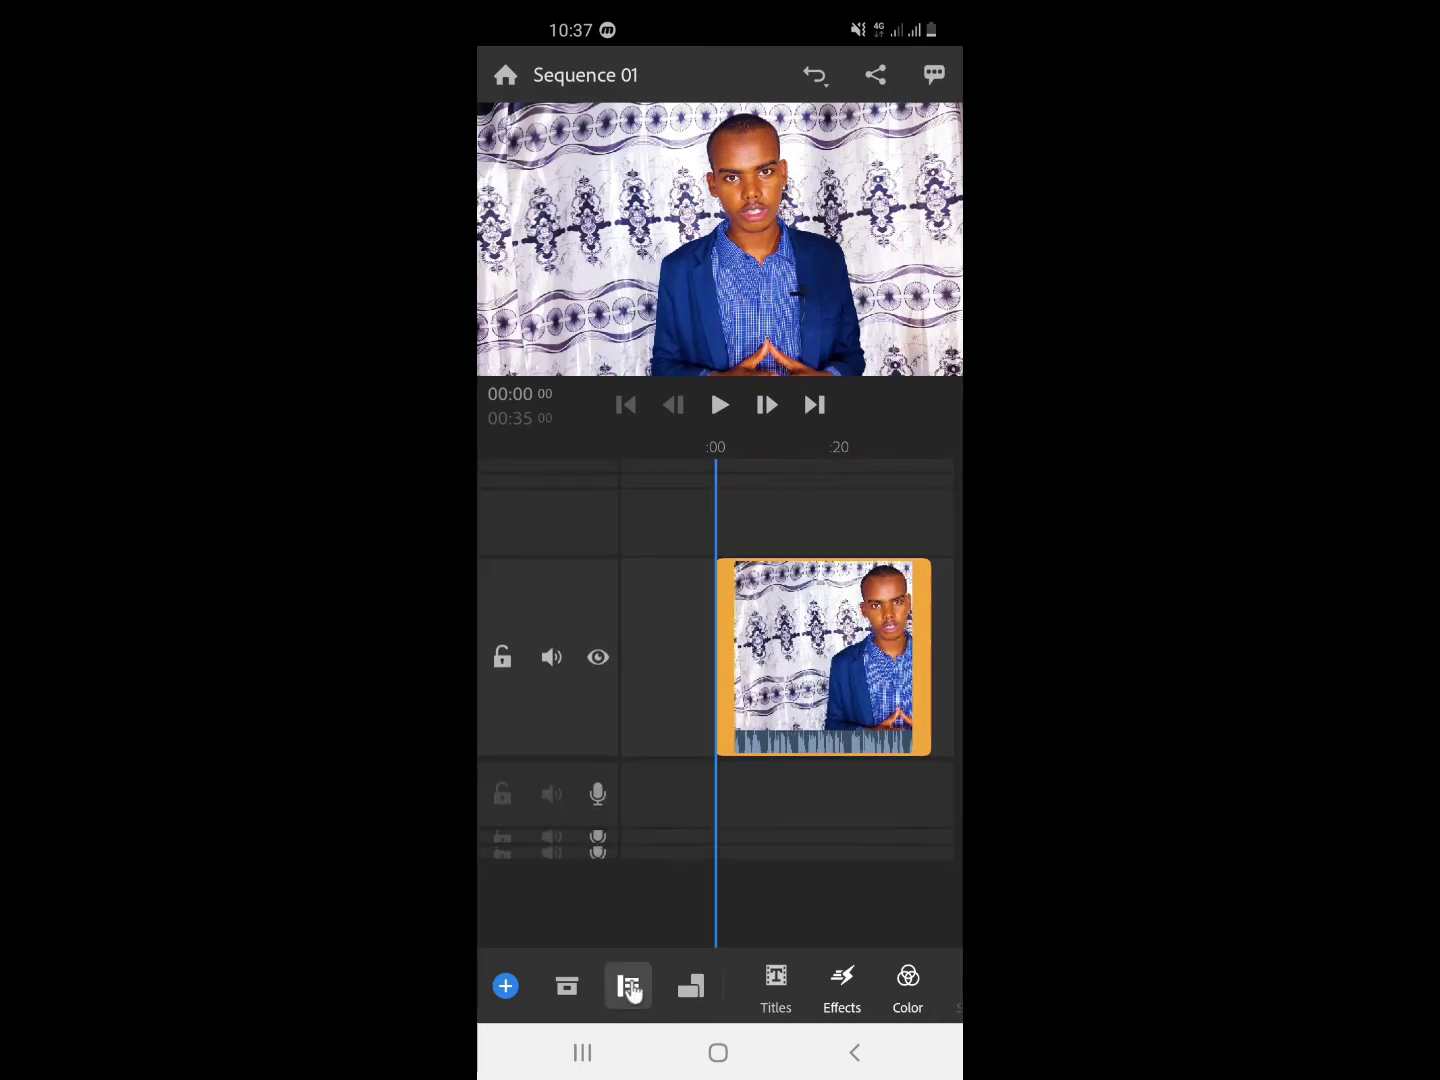
left_click(630, 990)
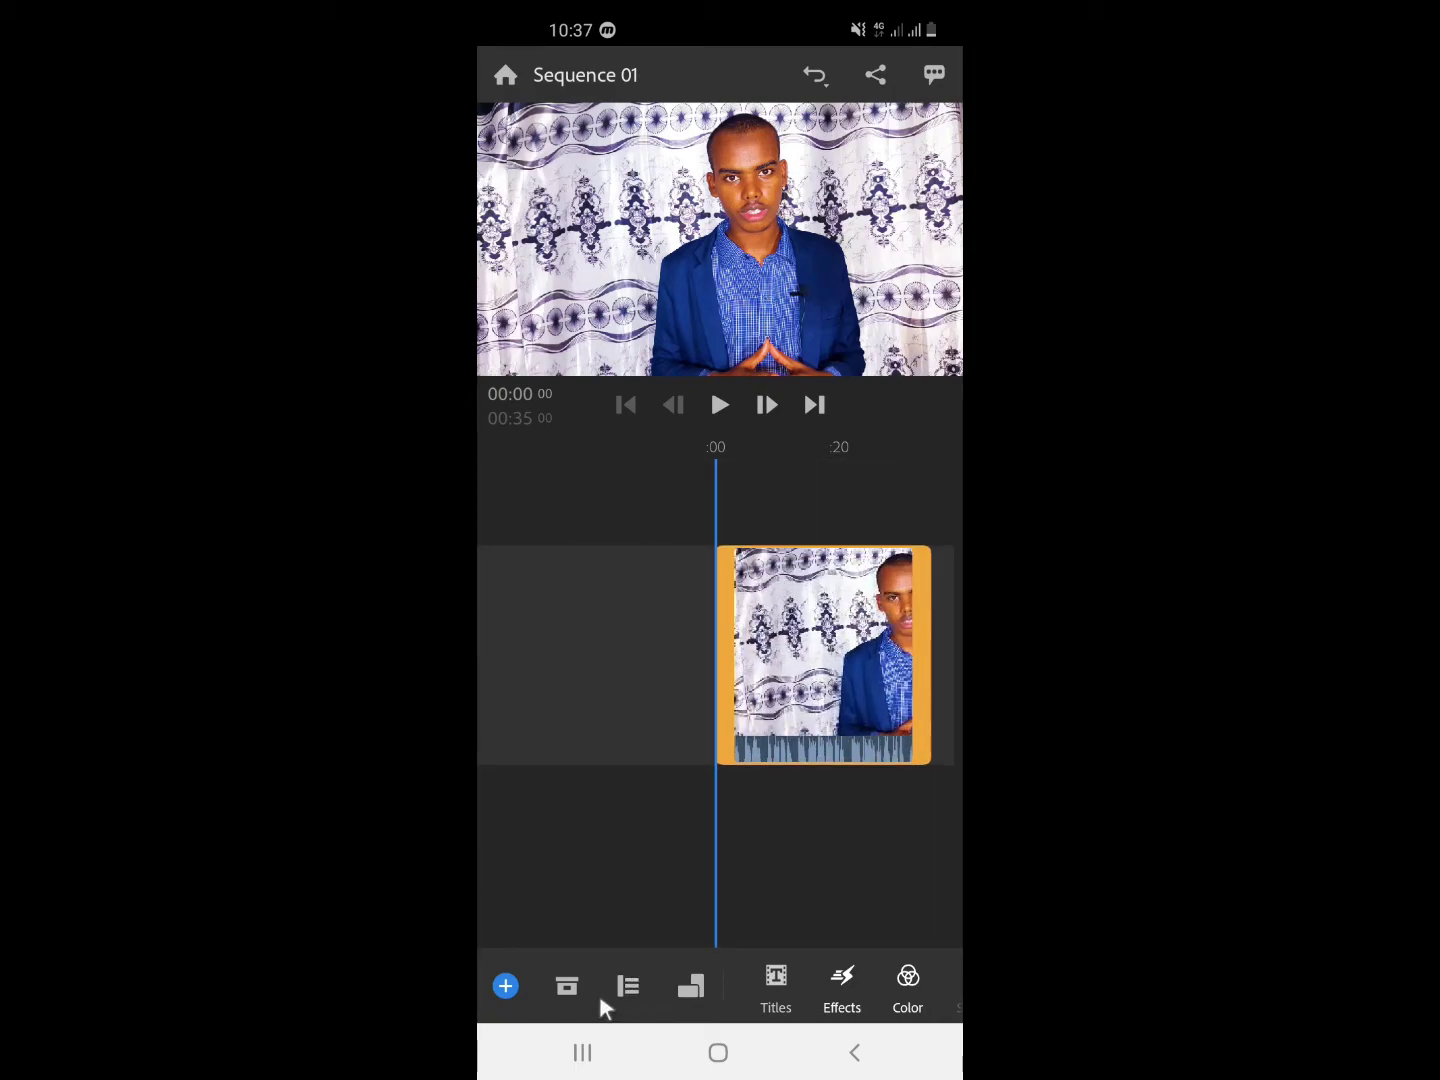
left_click(580, 998)
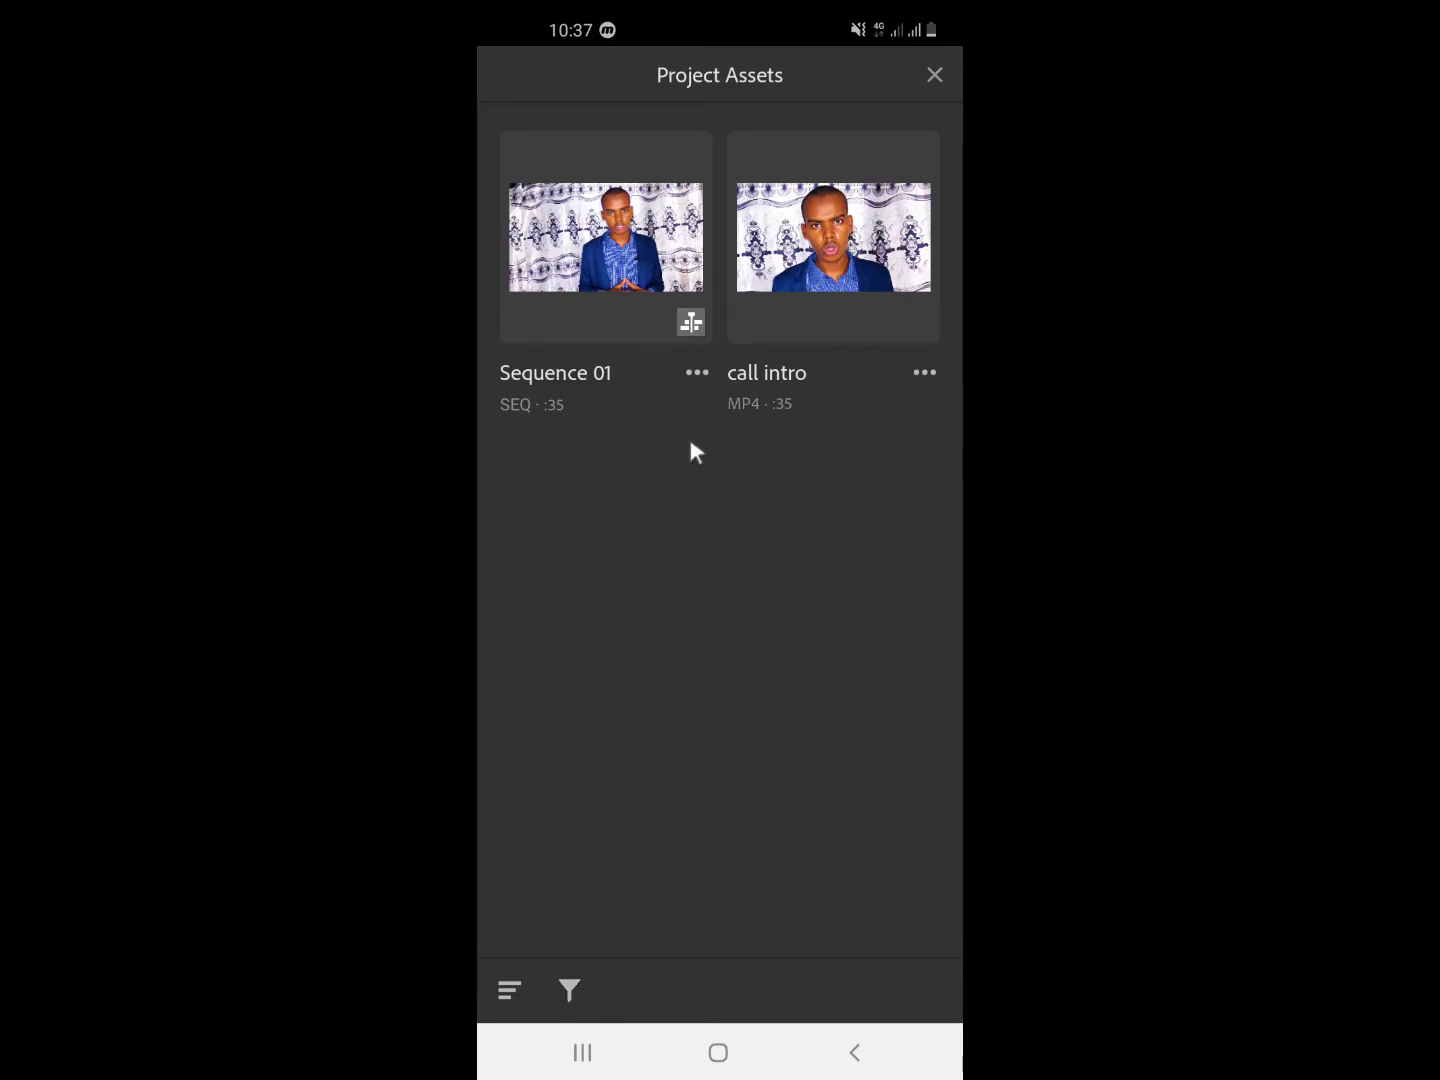
- Close Project Assets, glance at the aspect-ratio choices, and open the title style presets
left_click(936, 75)
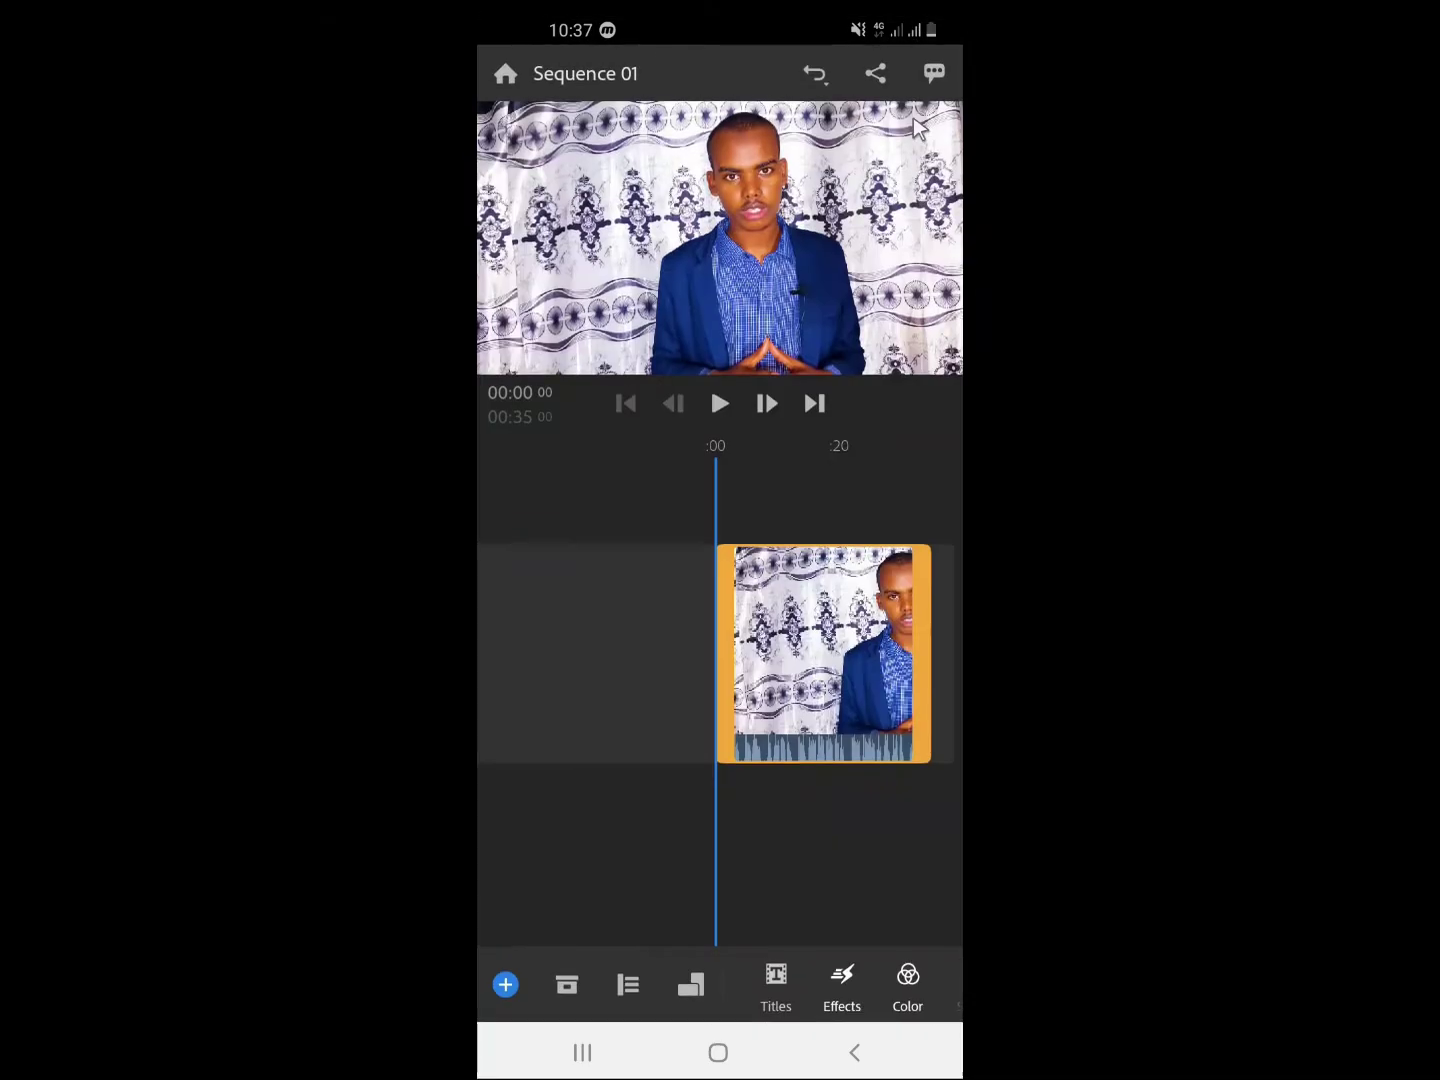
left_click(691, 990)
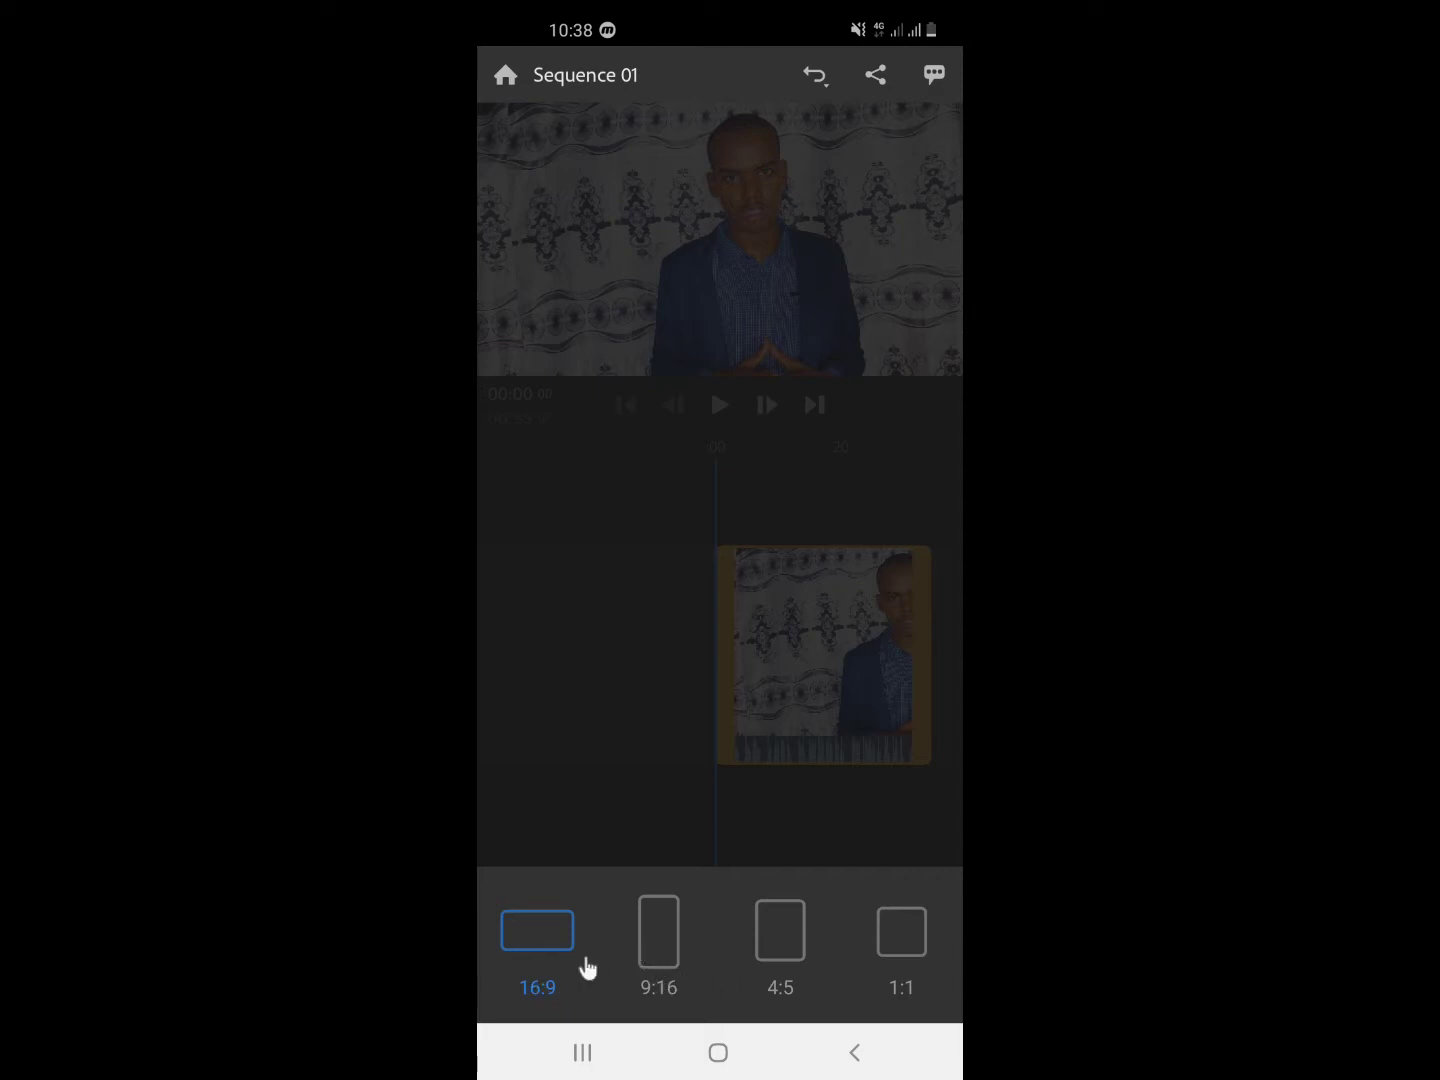
left_click(593, 755)
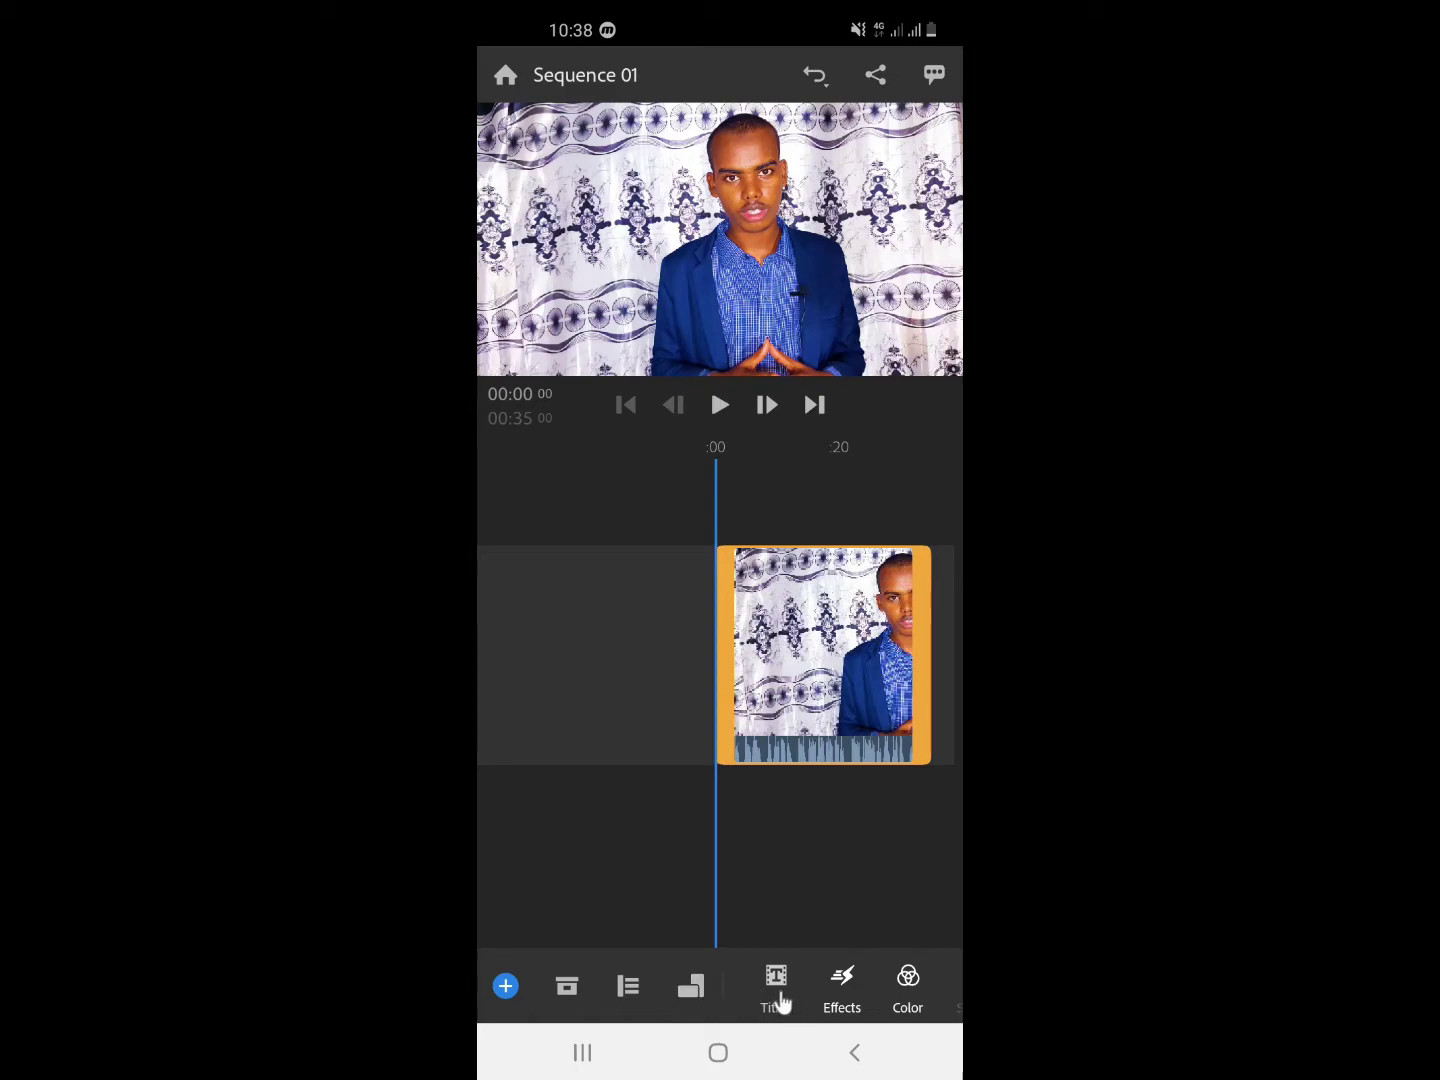
left_click(779, 999)
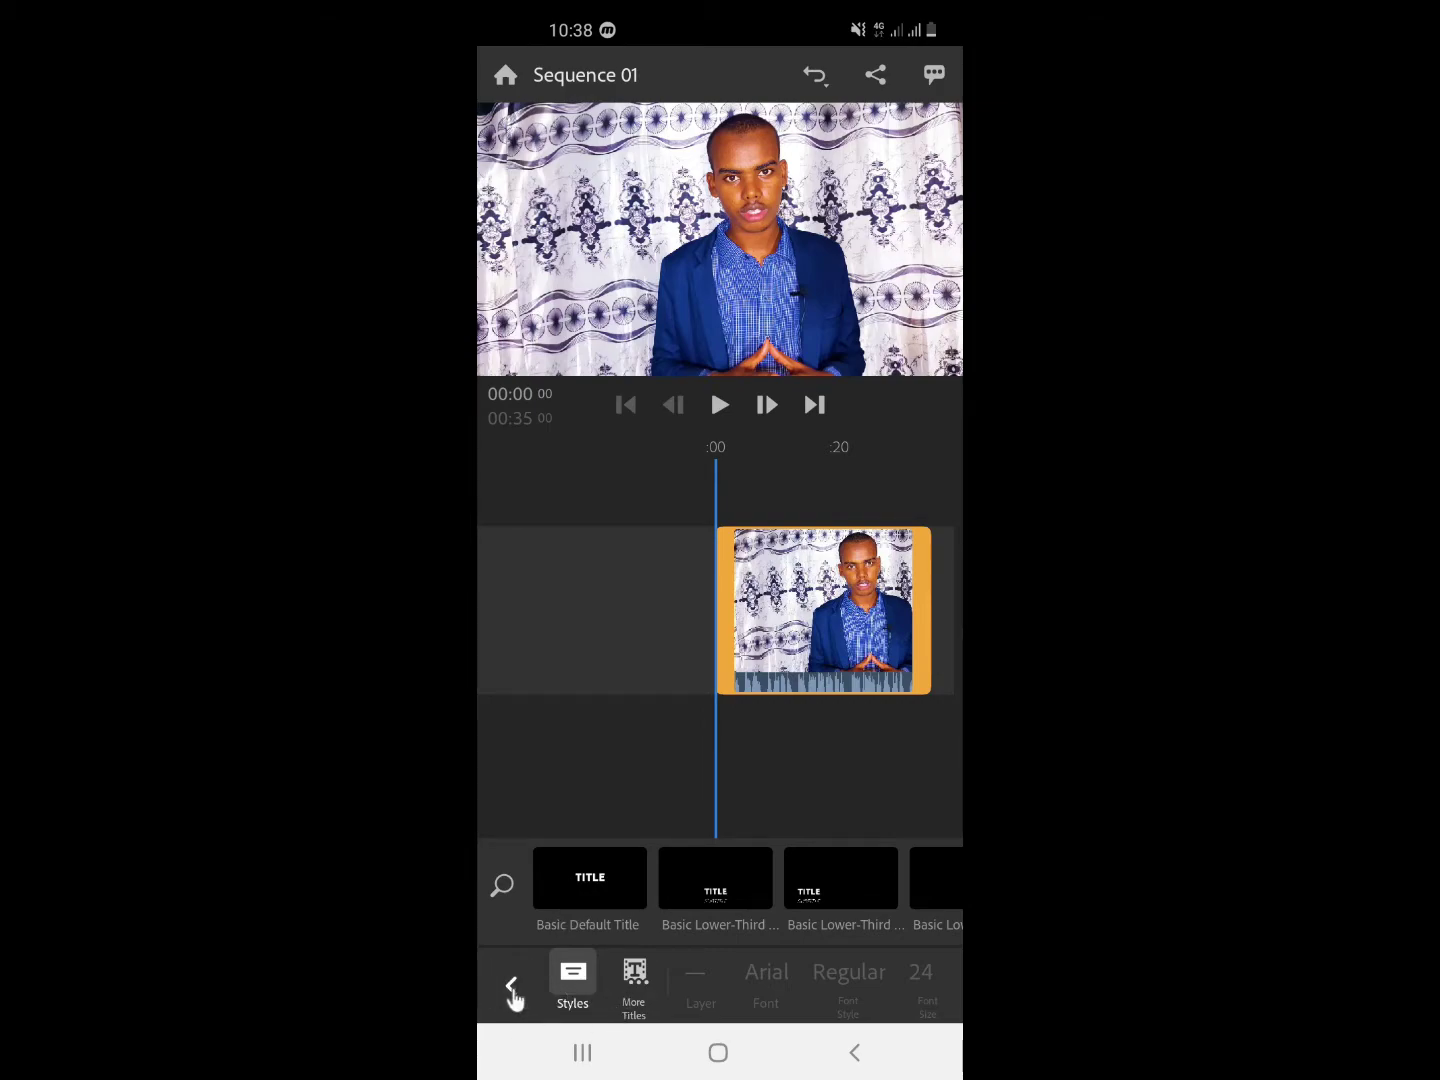
- Browse the Transitions, Color, Speed and Audio panels, leaving speed 100% and volume 50%
left_click(511, 988)
left_click(845, 1002)
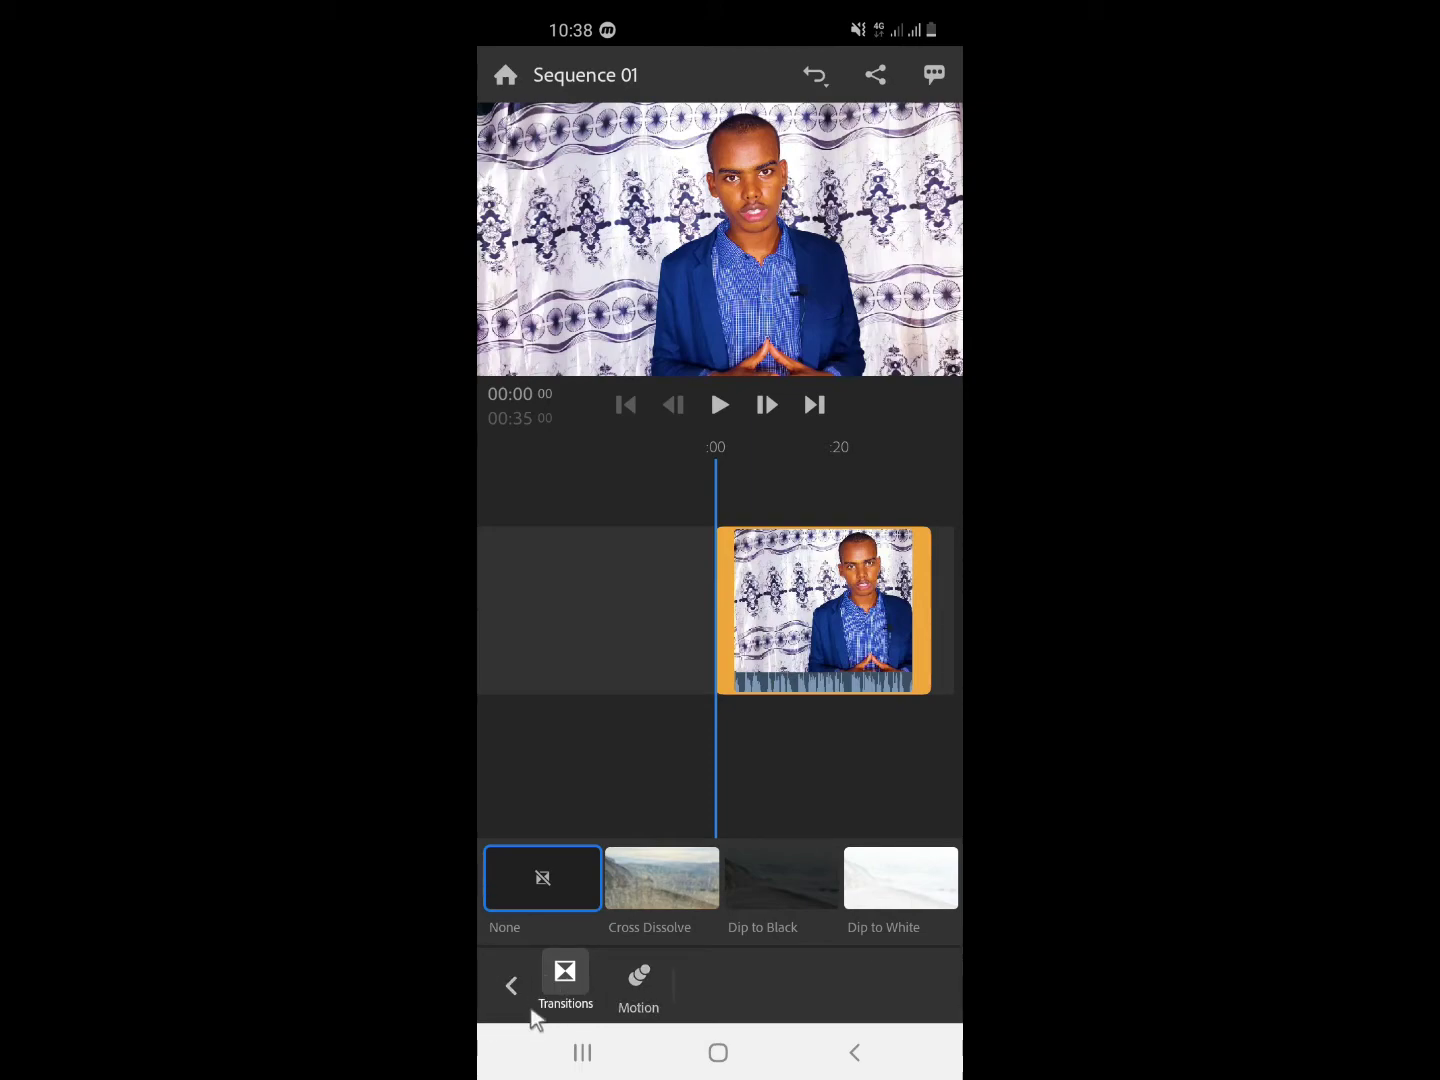
left_click(512, 988)
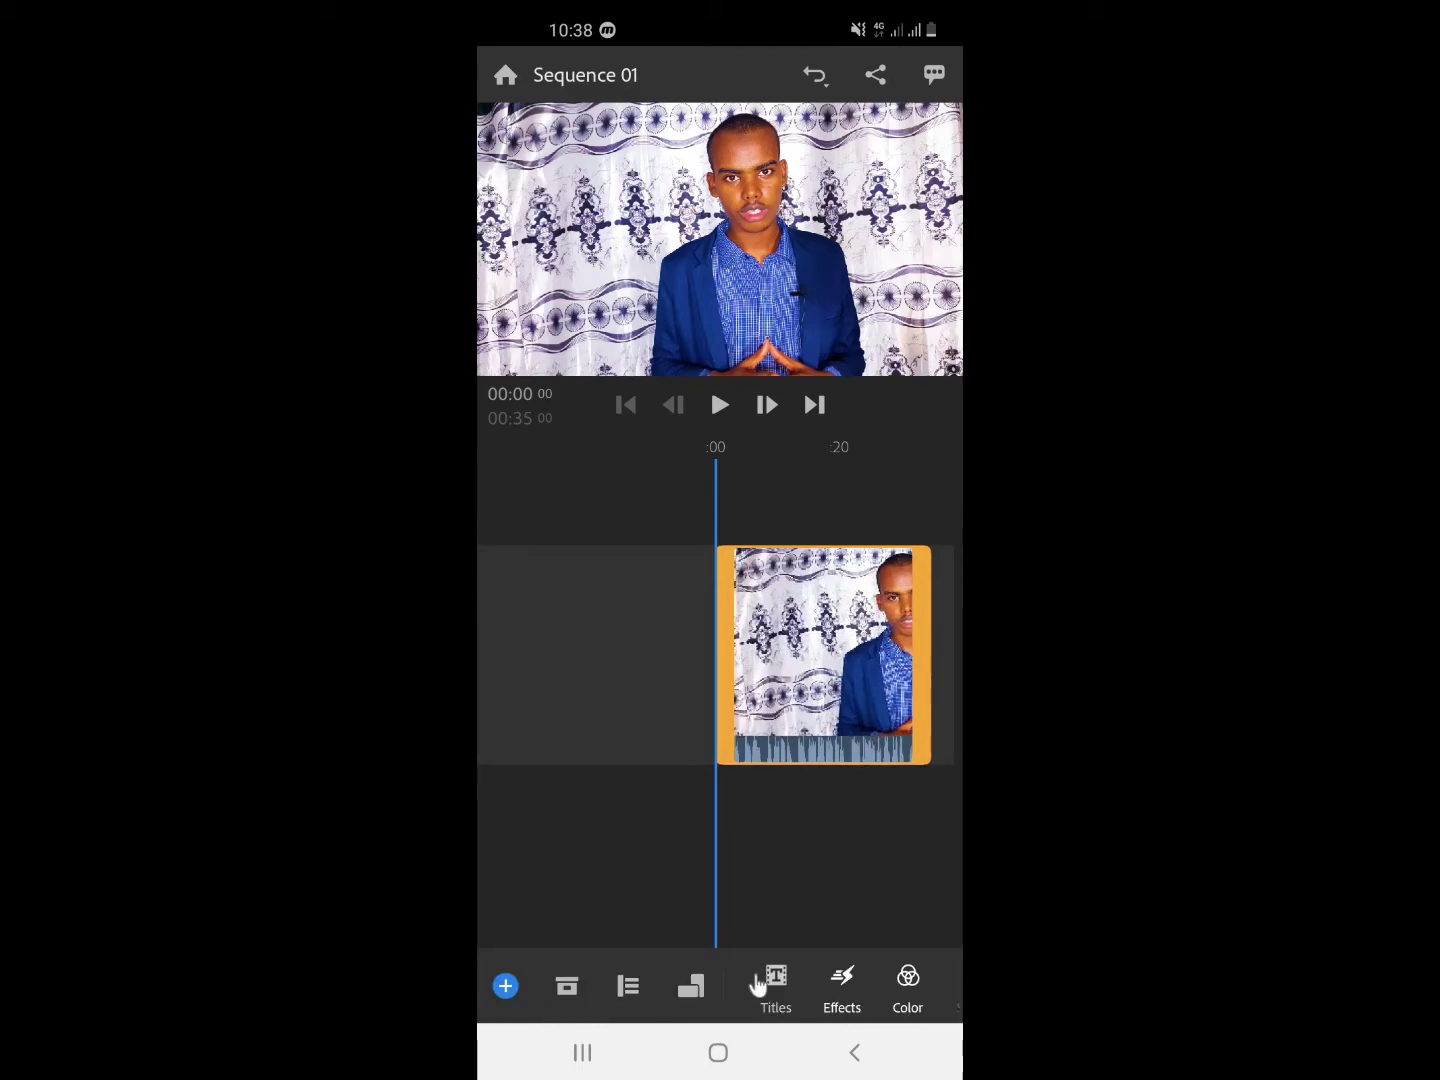
left_click(909, 980)
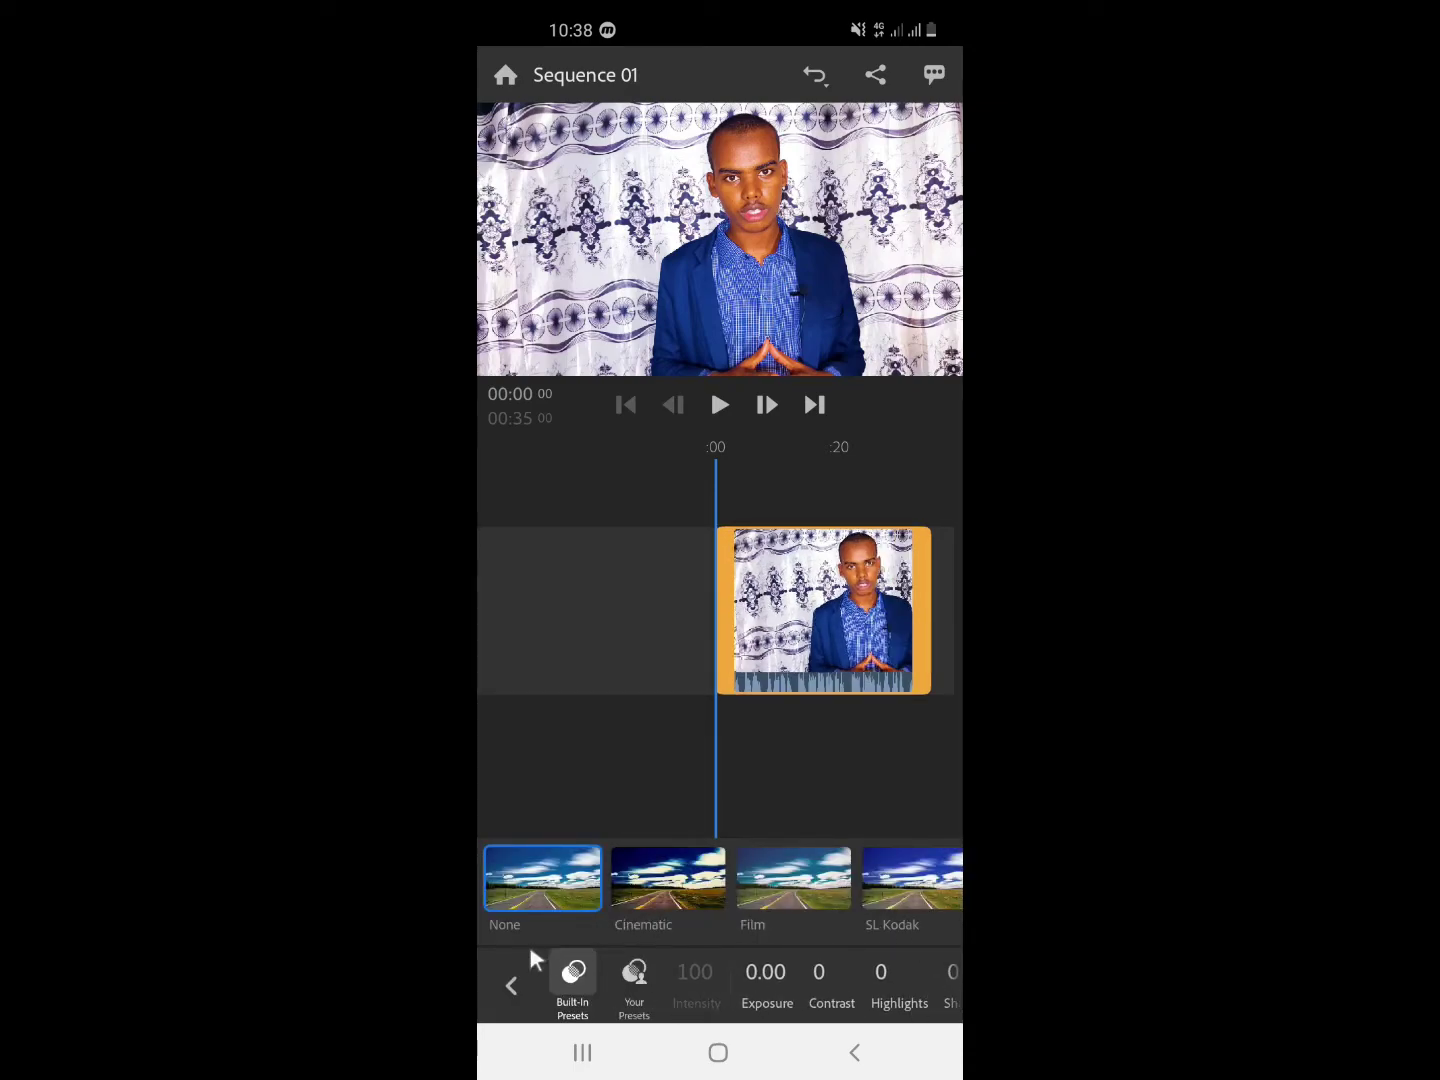
left_click(514, 994)
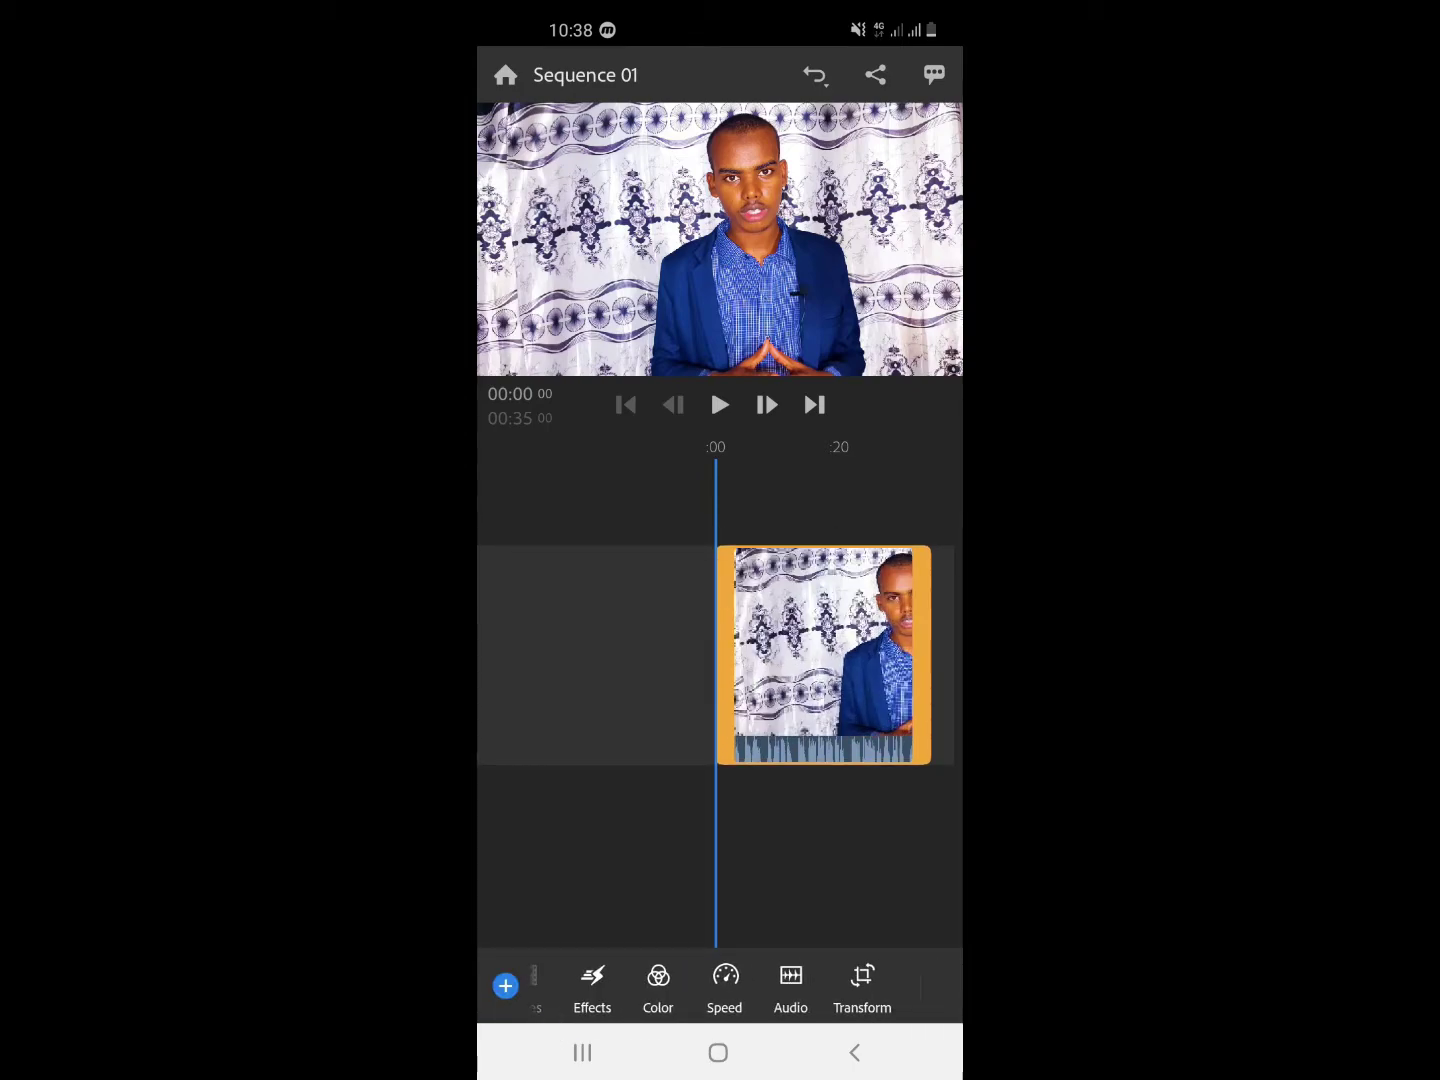
left_click(737, 1000)
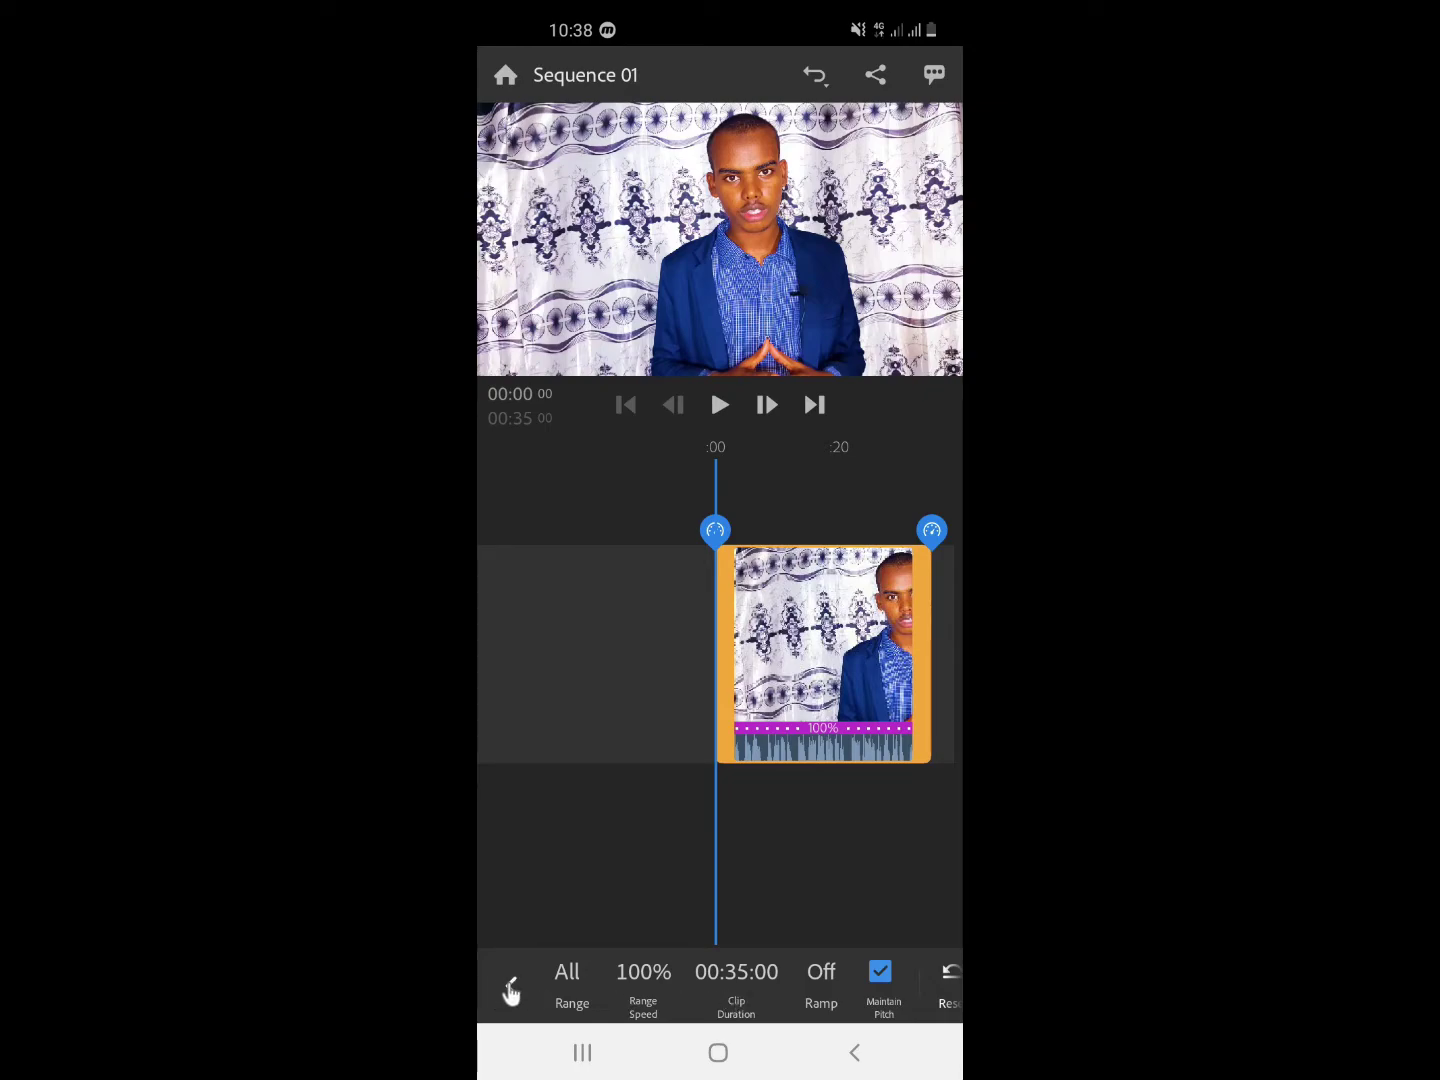
left_click(510, 988)
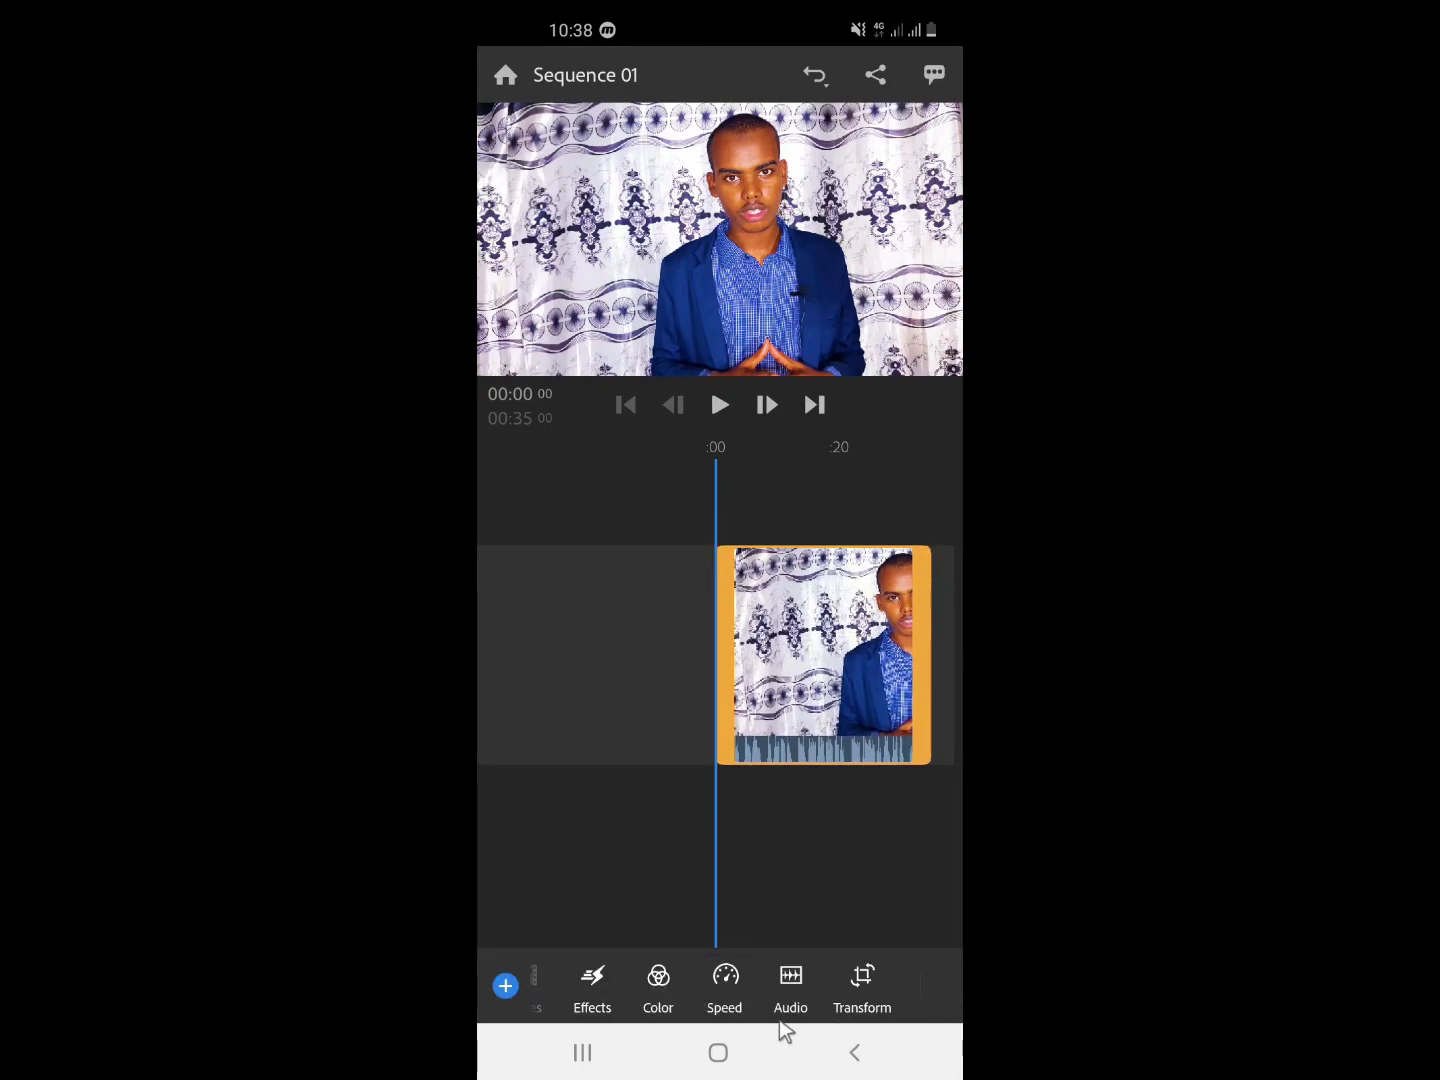
left_click(800, 995)
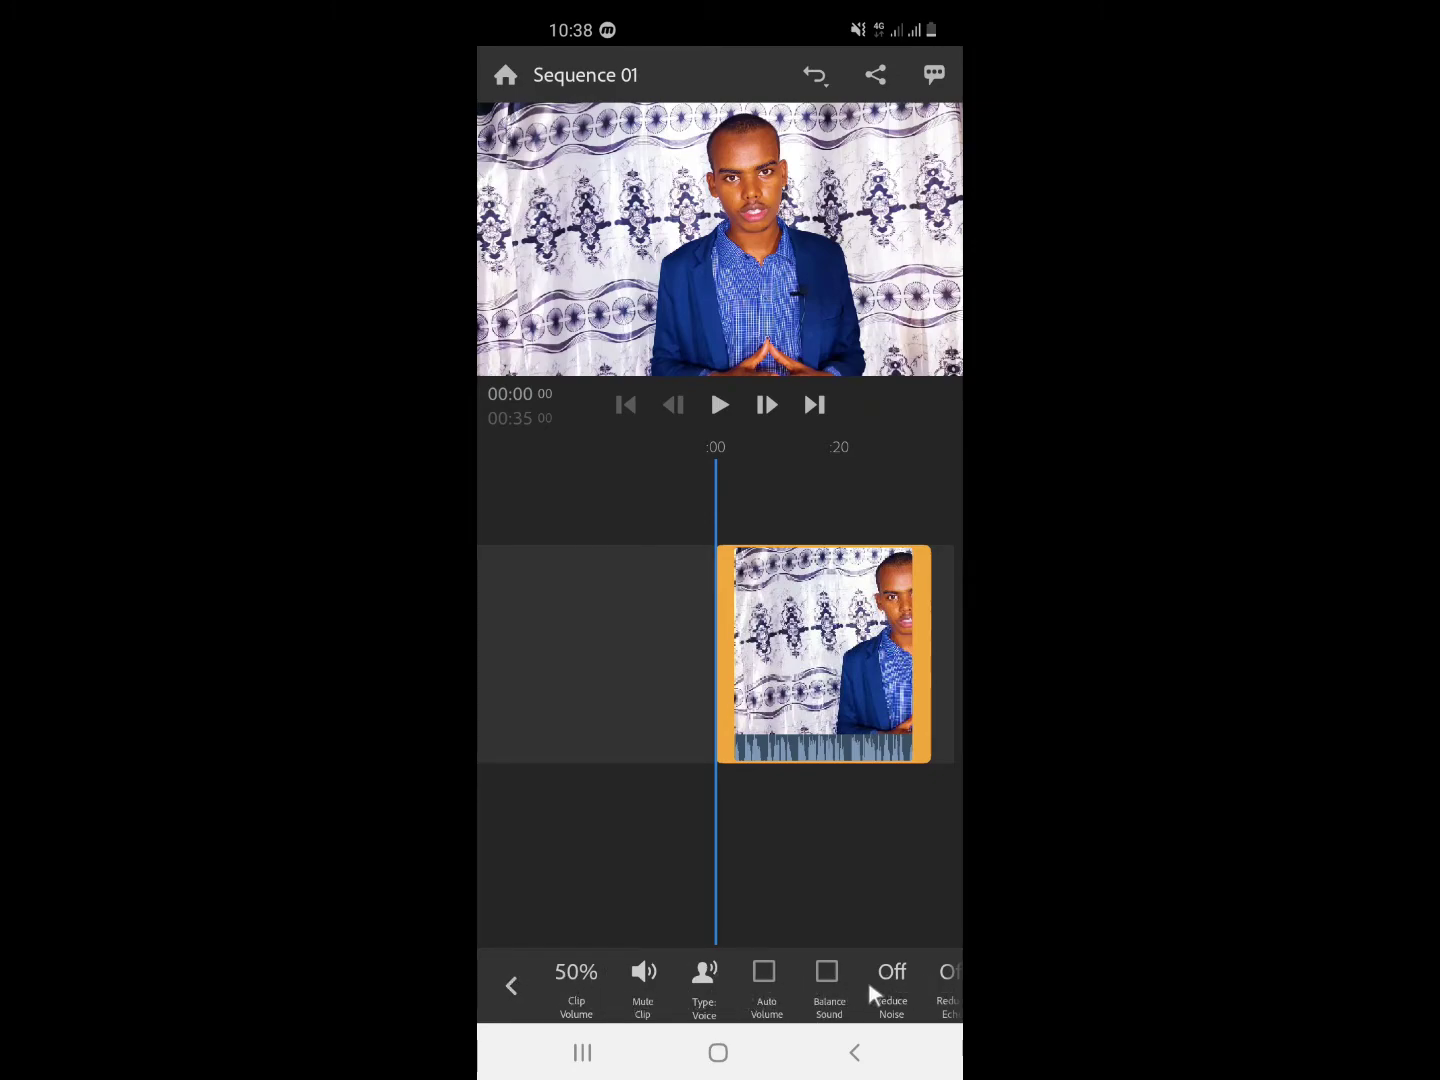
left_click(512, 990)
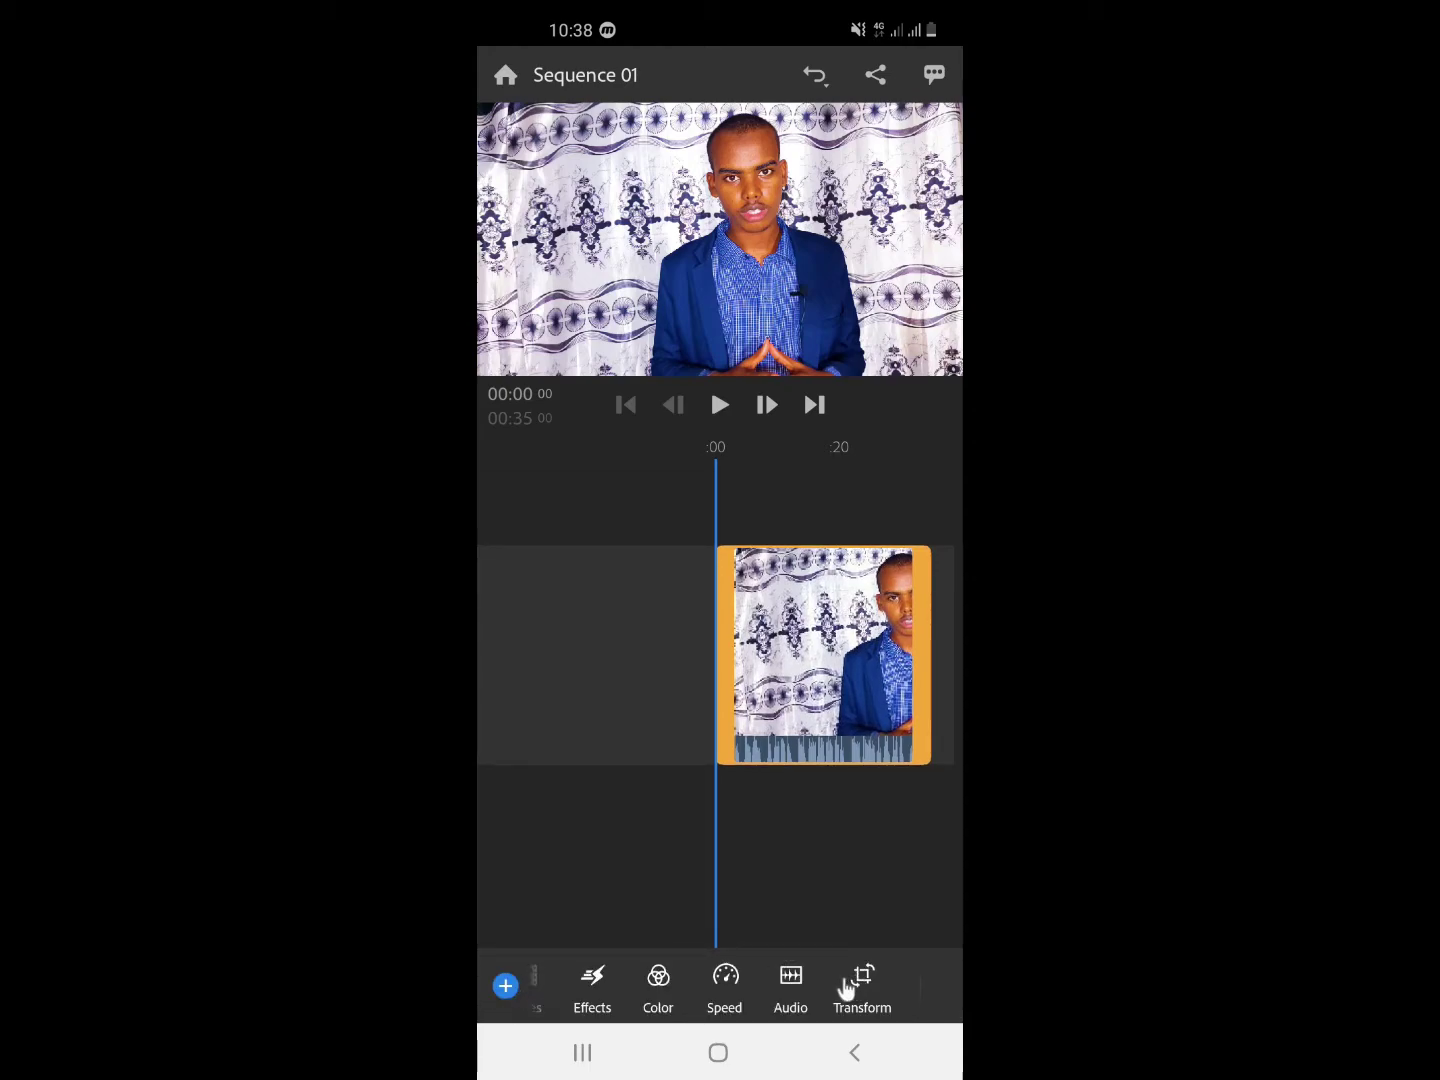
left_click(864, 987)
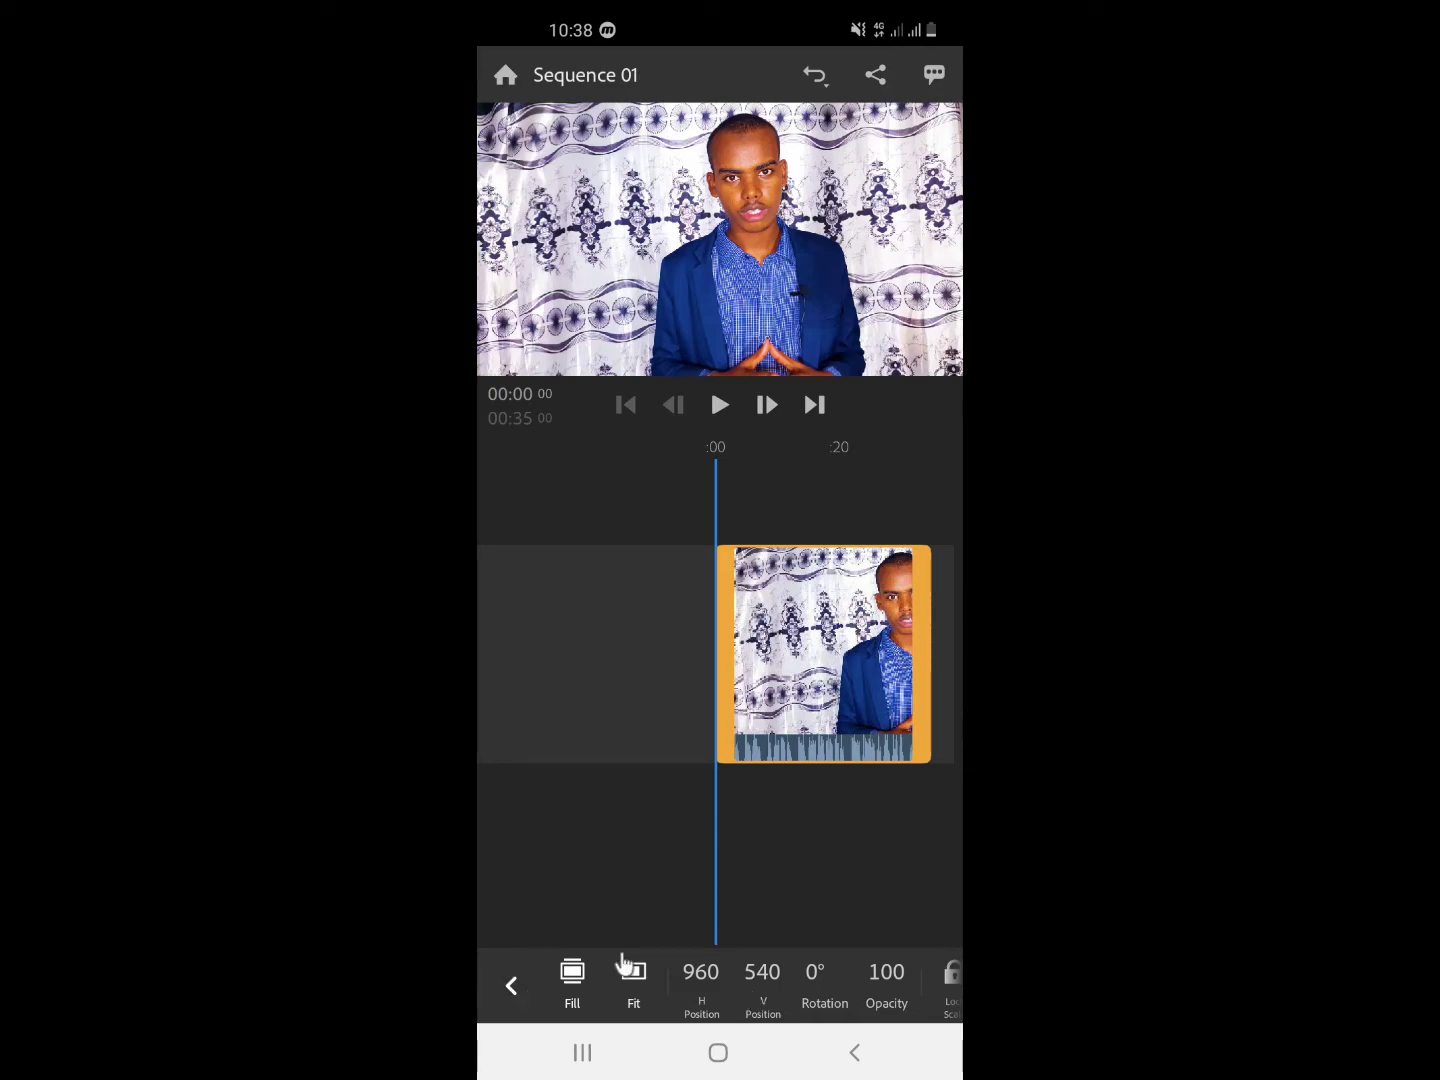
left_click(512, 990)
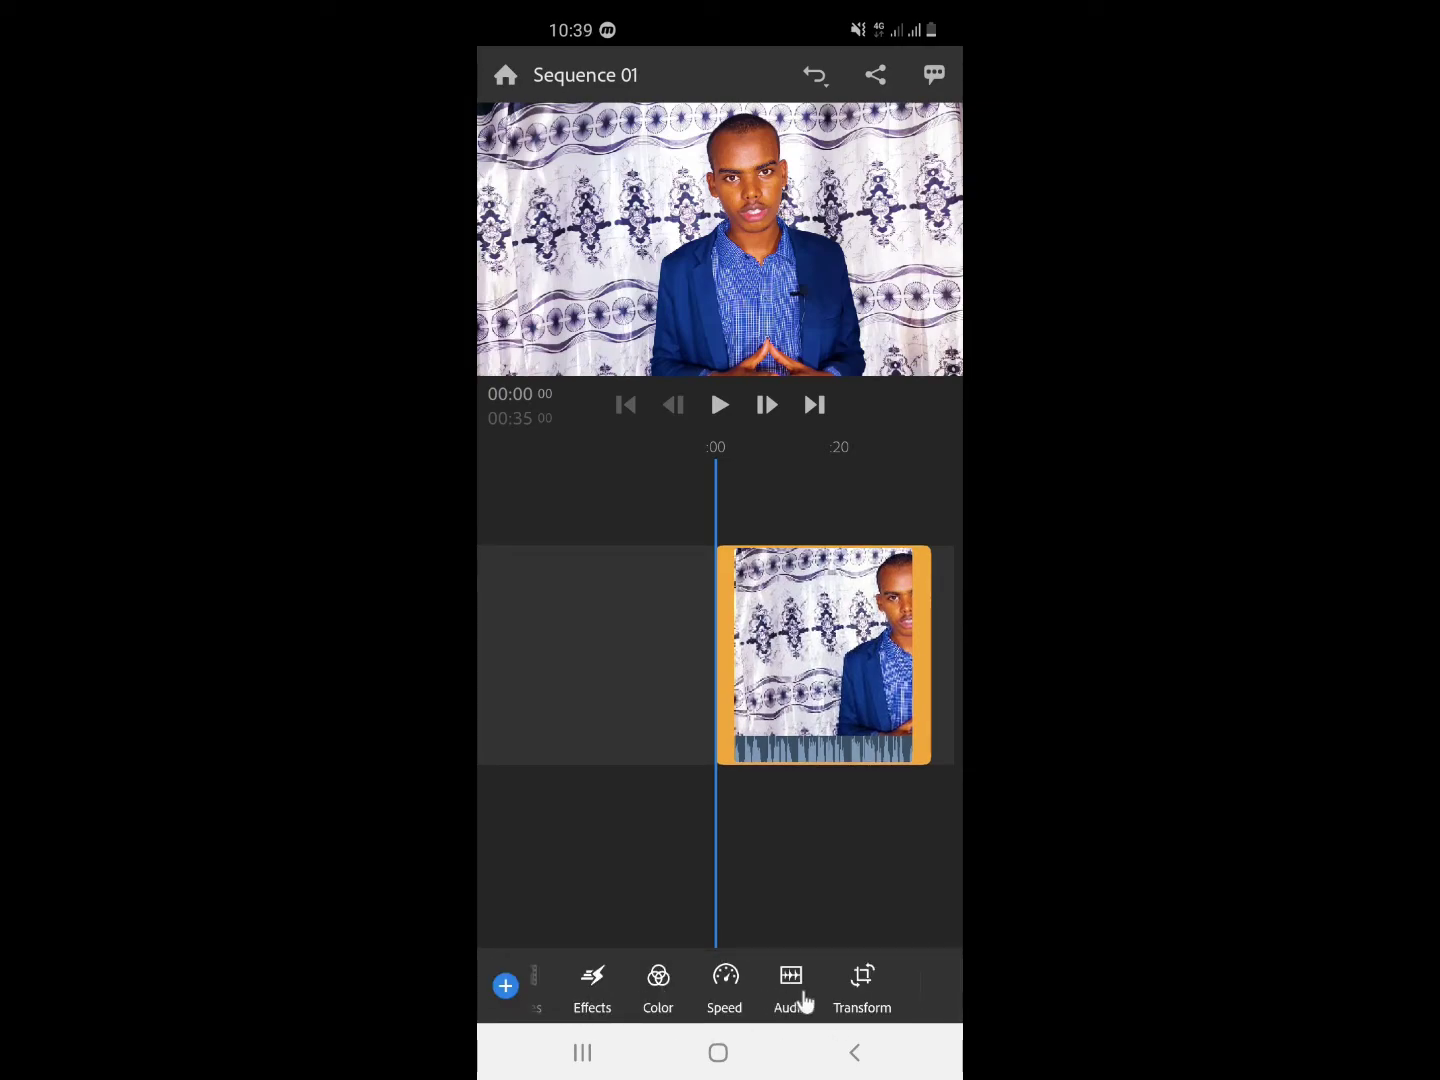
left_click_drag(805, 1000, 590, 1010)
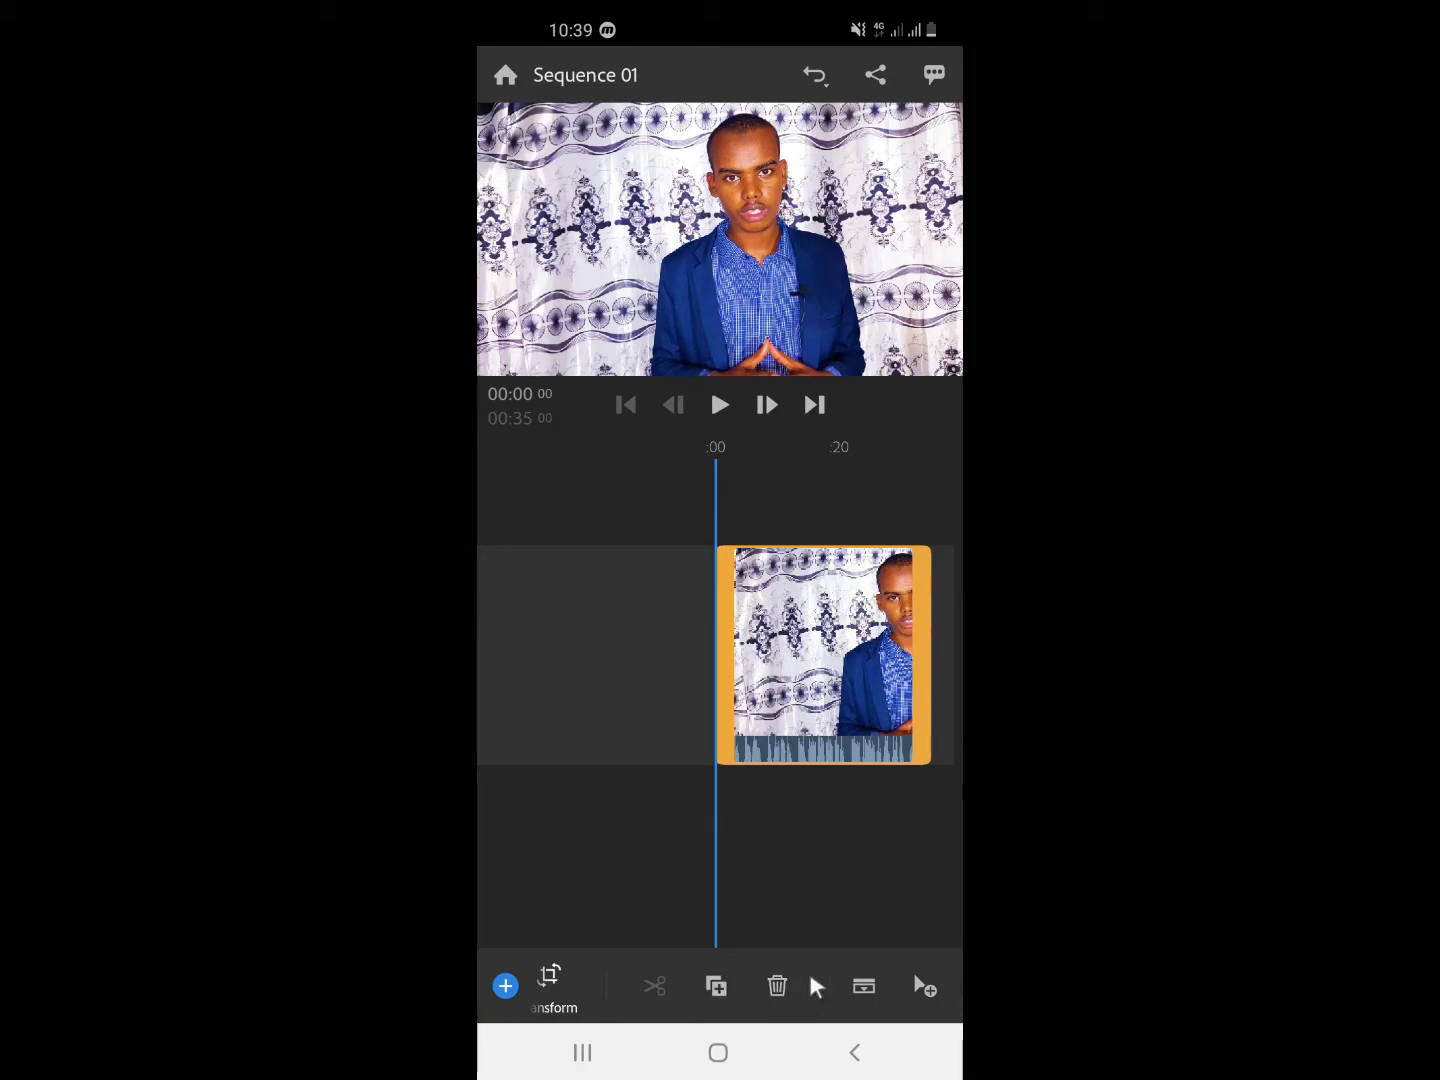
left_click(866, 988)
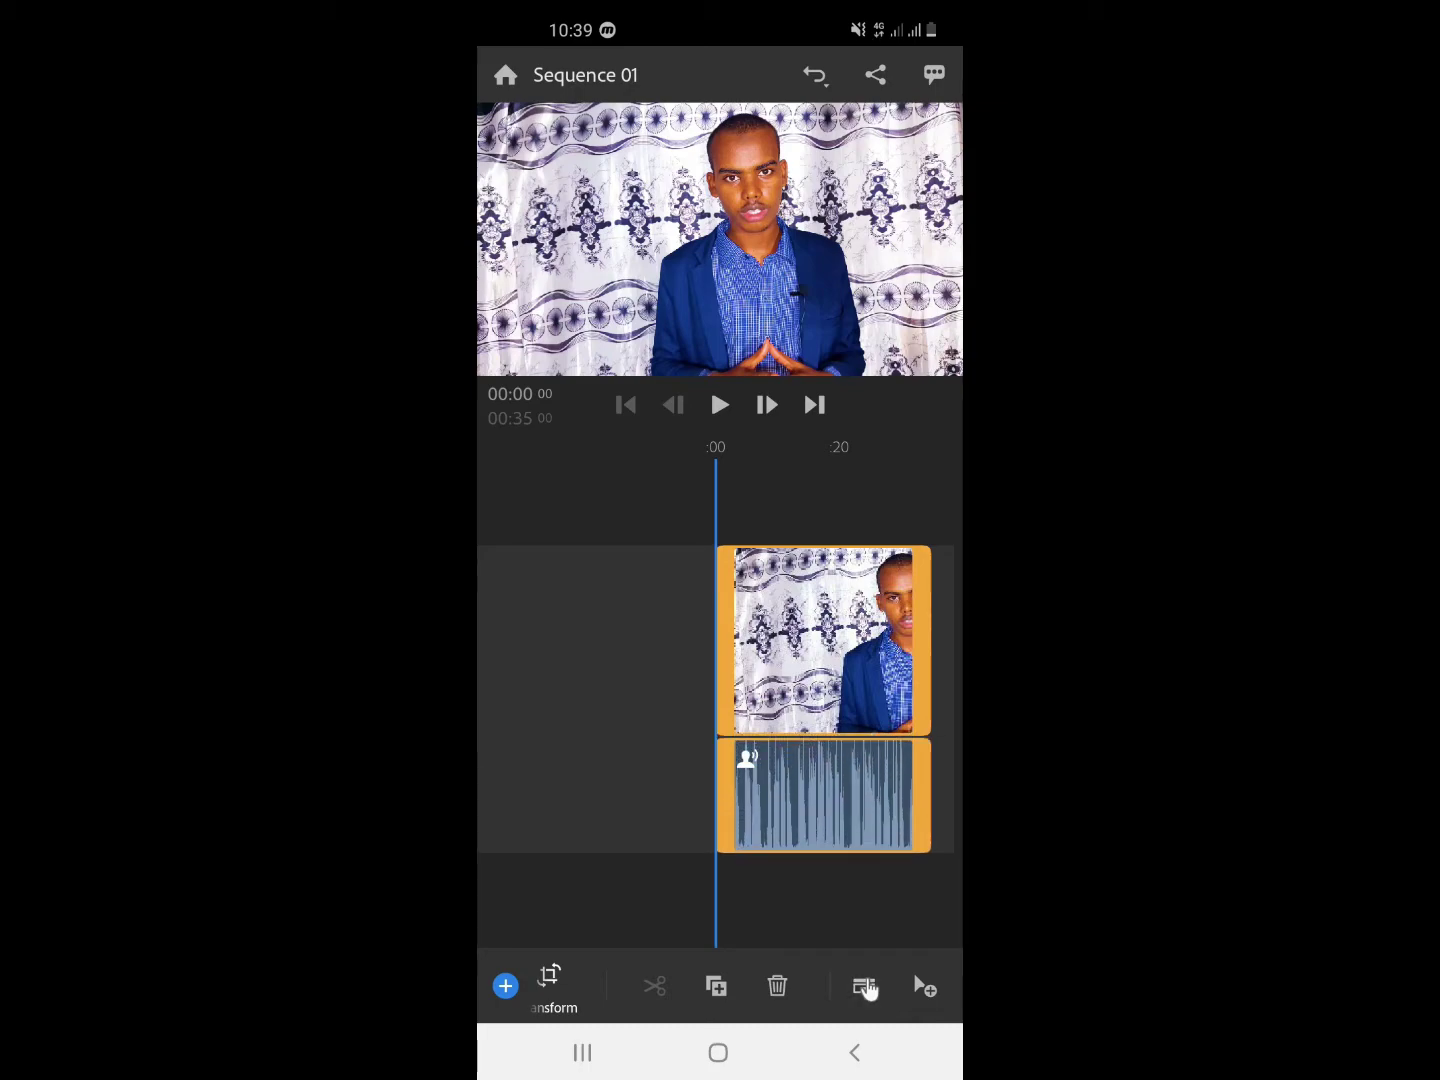
left_click(866, 988)
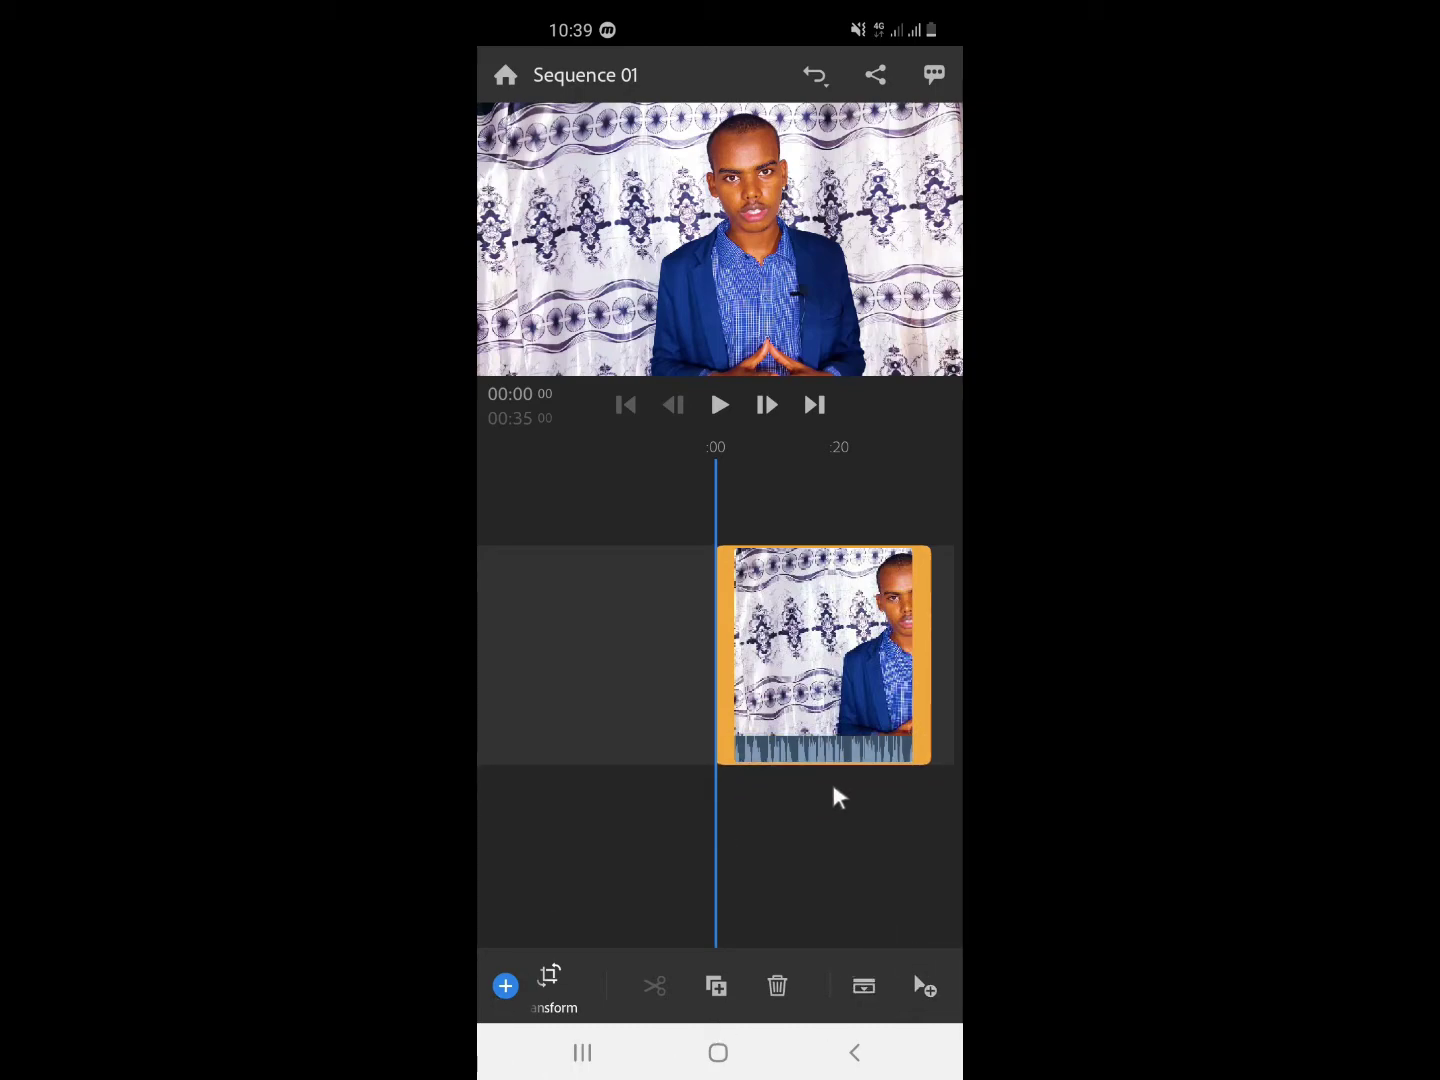
left_click(720, 405)
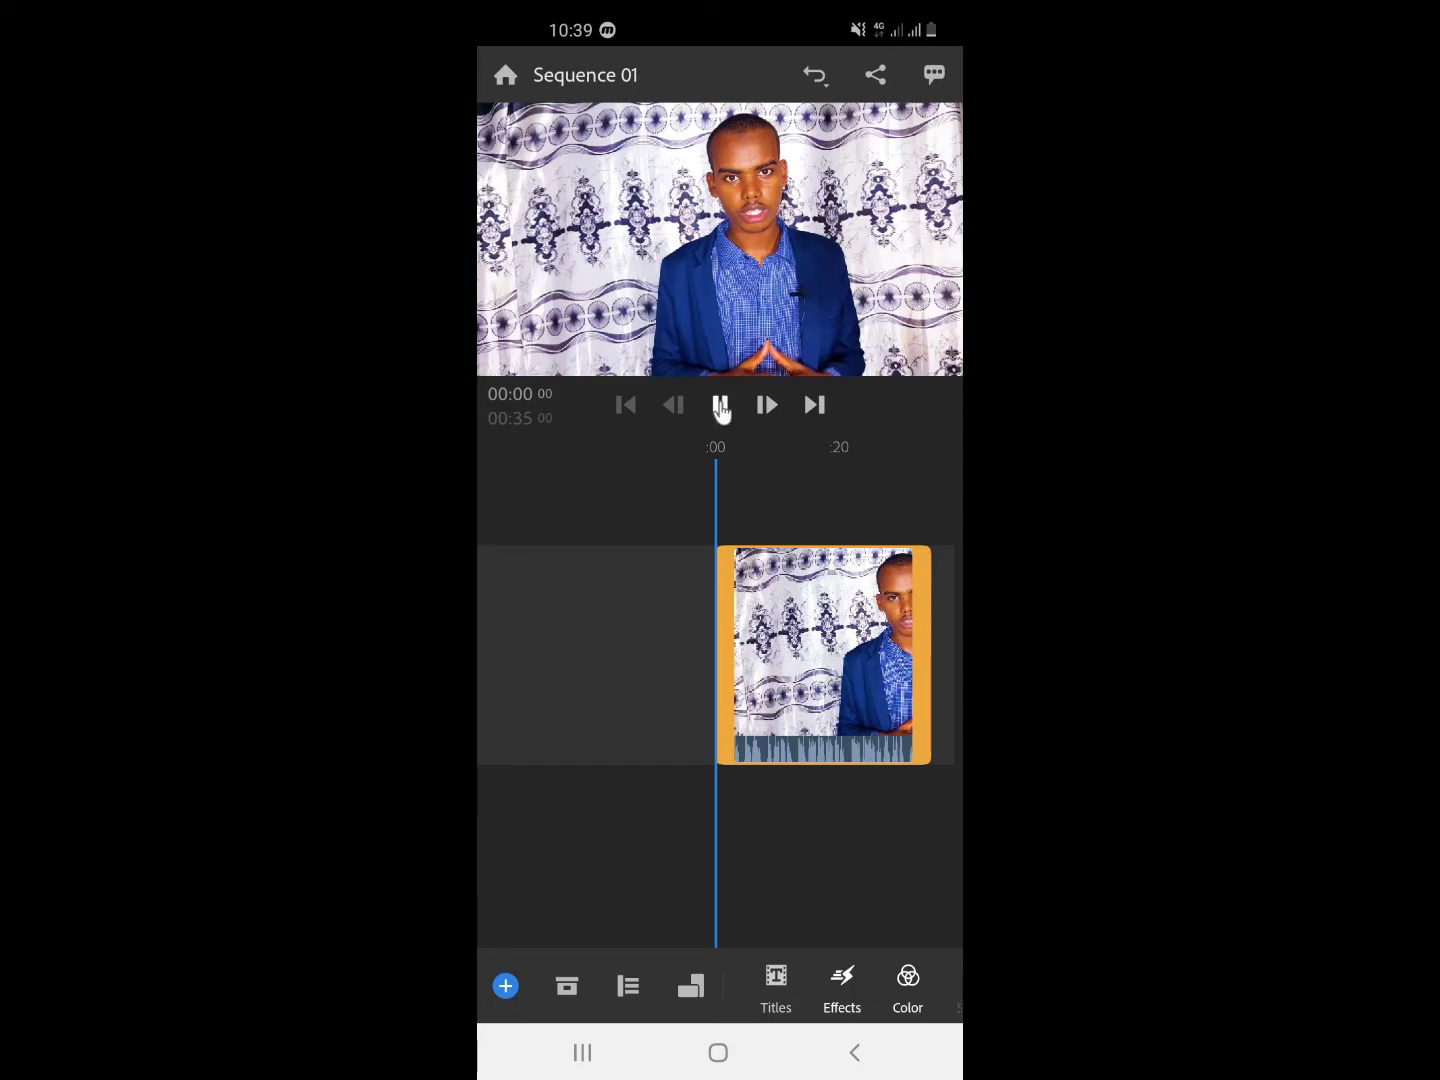
left_click(720, 405)
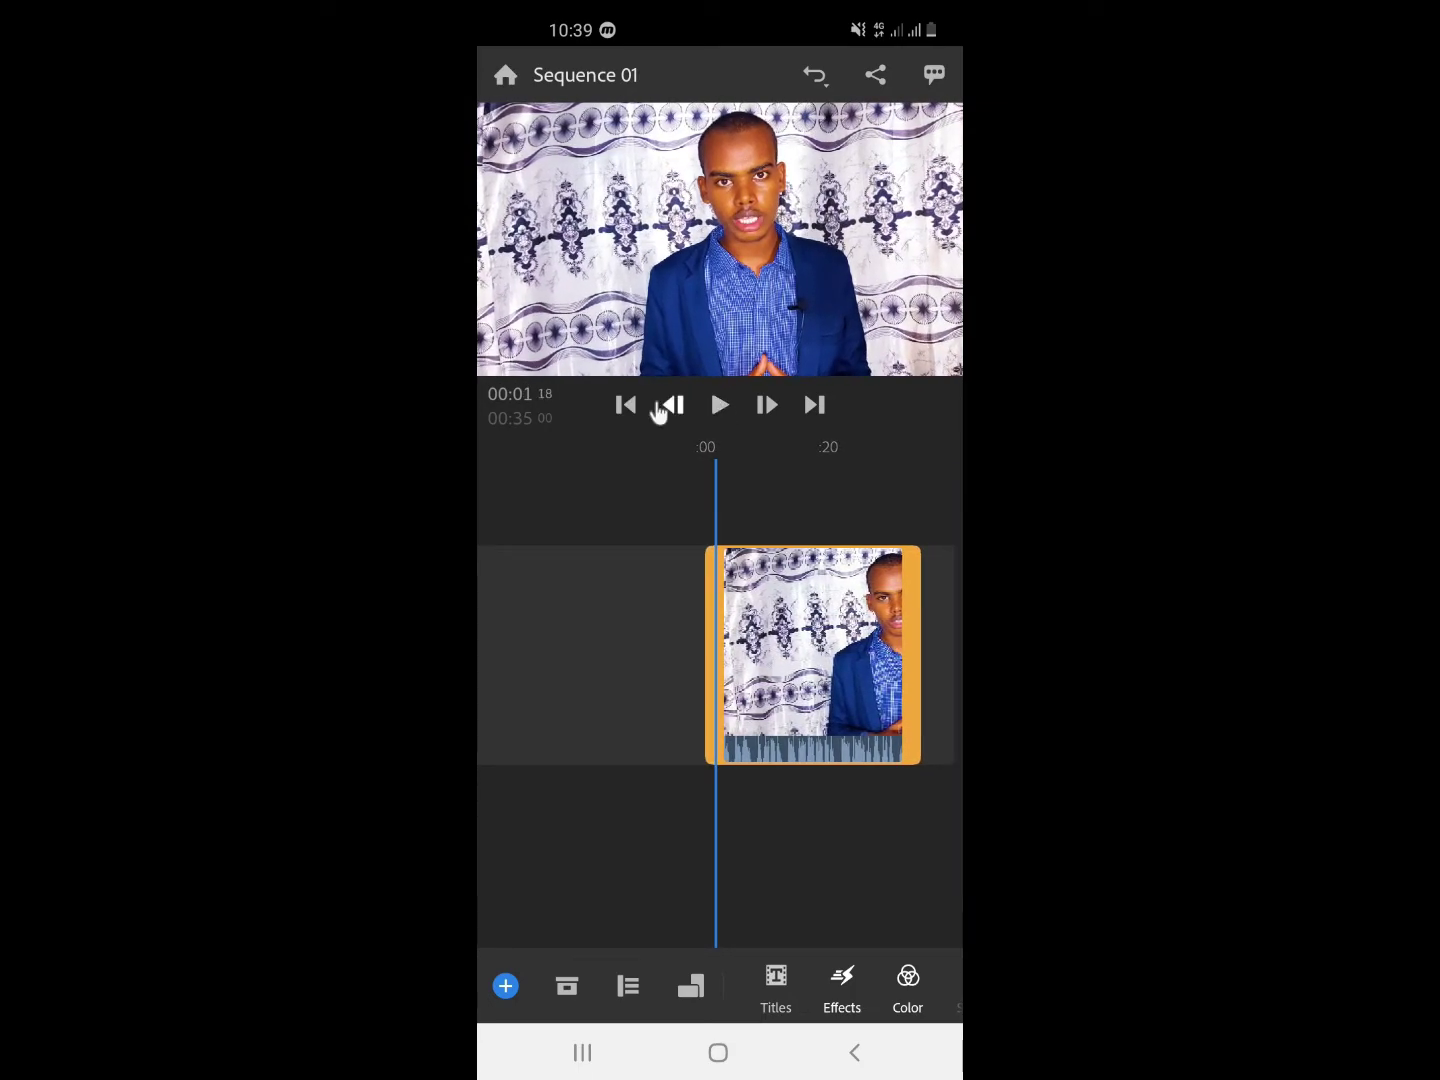
left_click(626, 405)
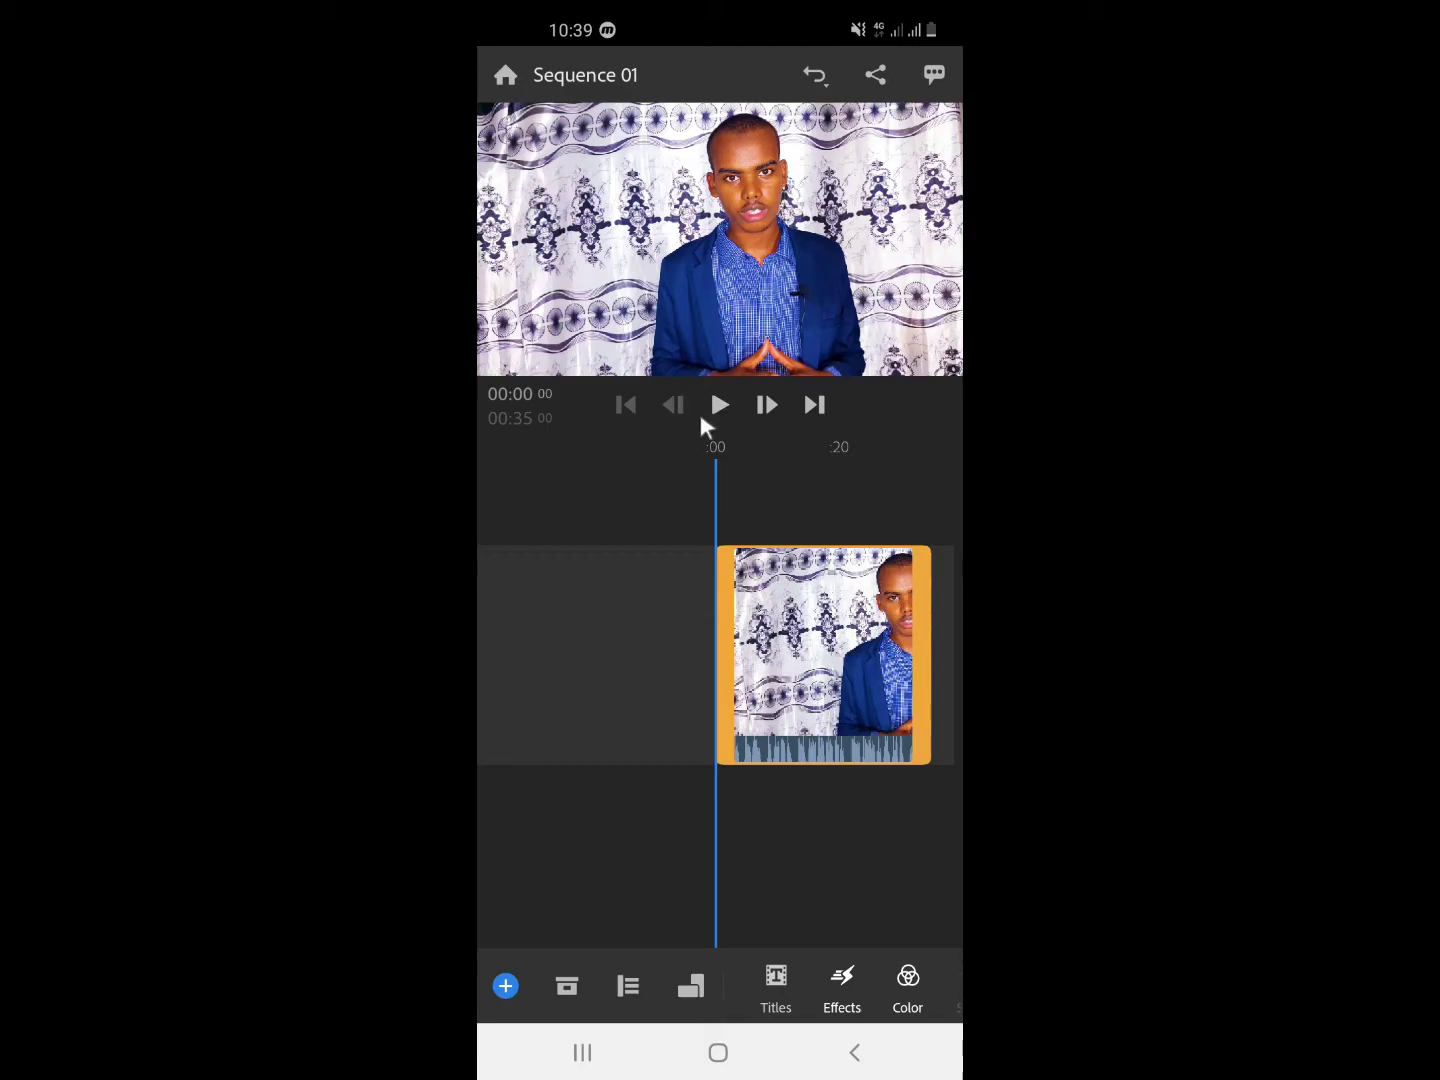
left_click(822, 989)
left_click_drag(822, 989, 700, 989)
- Open Color and preview the Cinematic, Film, SL Kodak, SL Bleach, SL Fuji and Mono presets
left_click(765, 975)
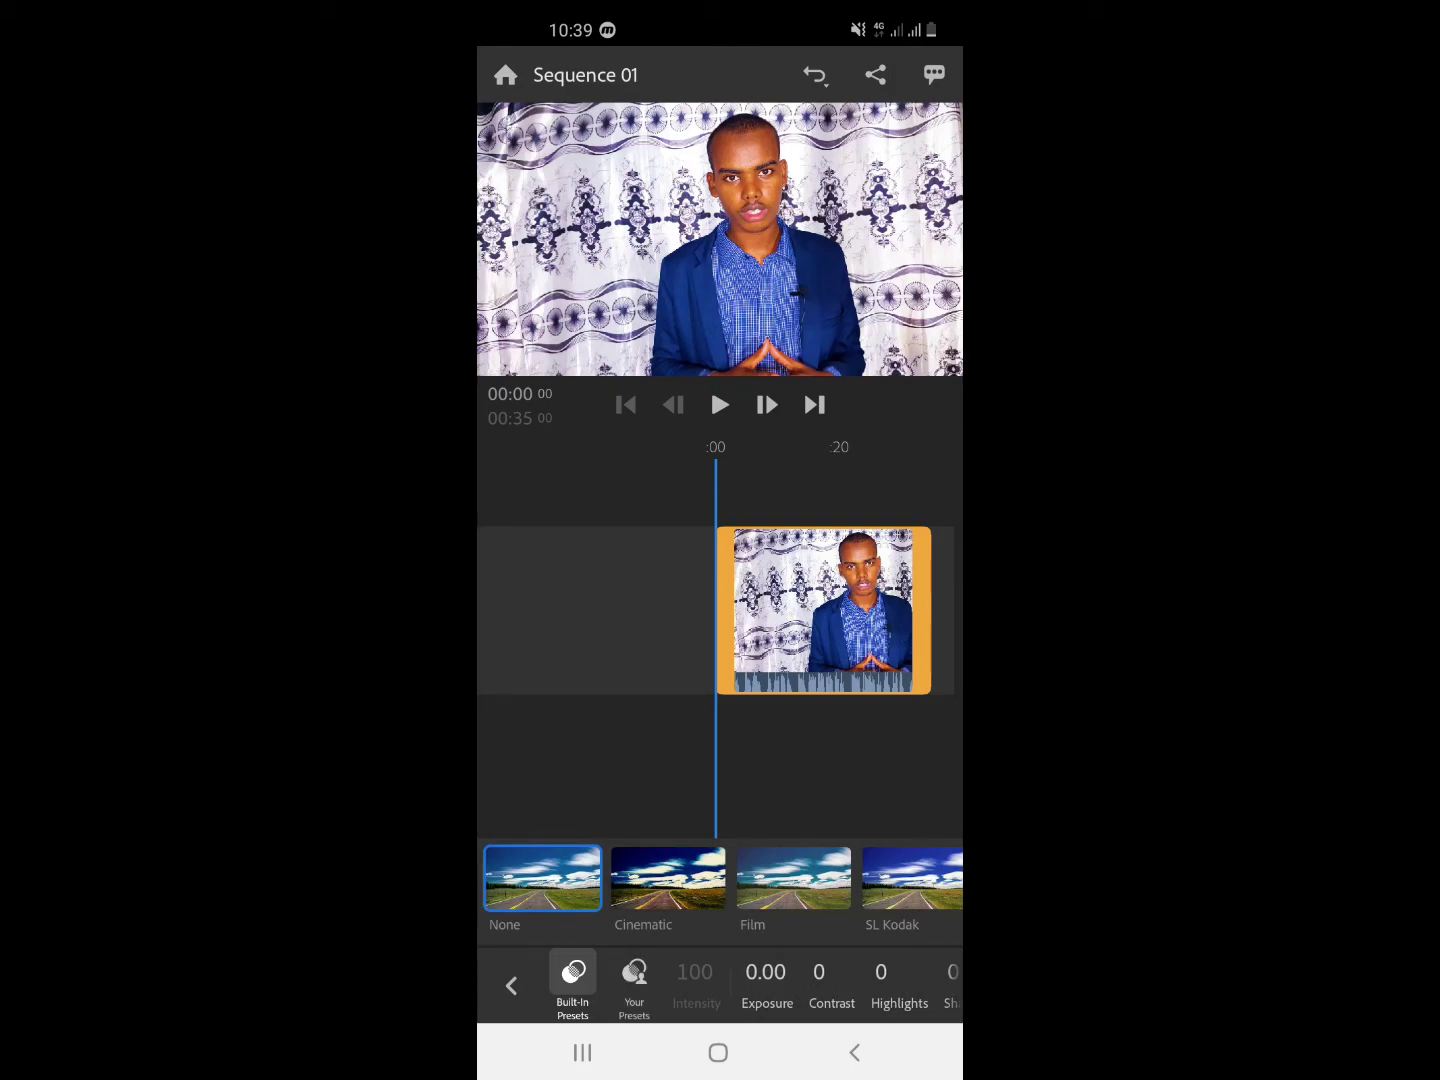
left_click(662, 870)
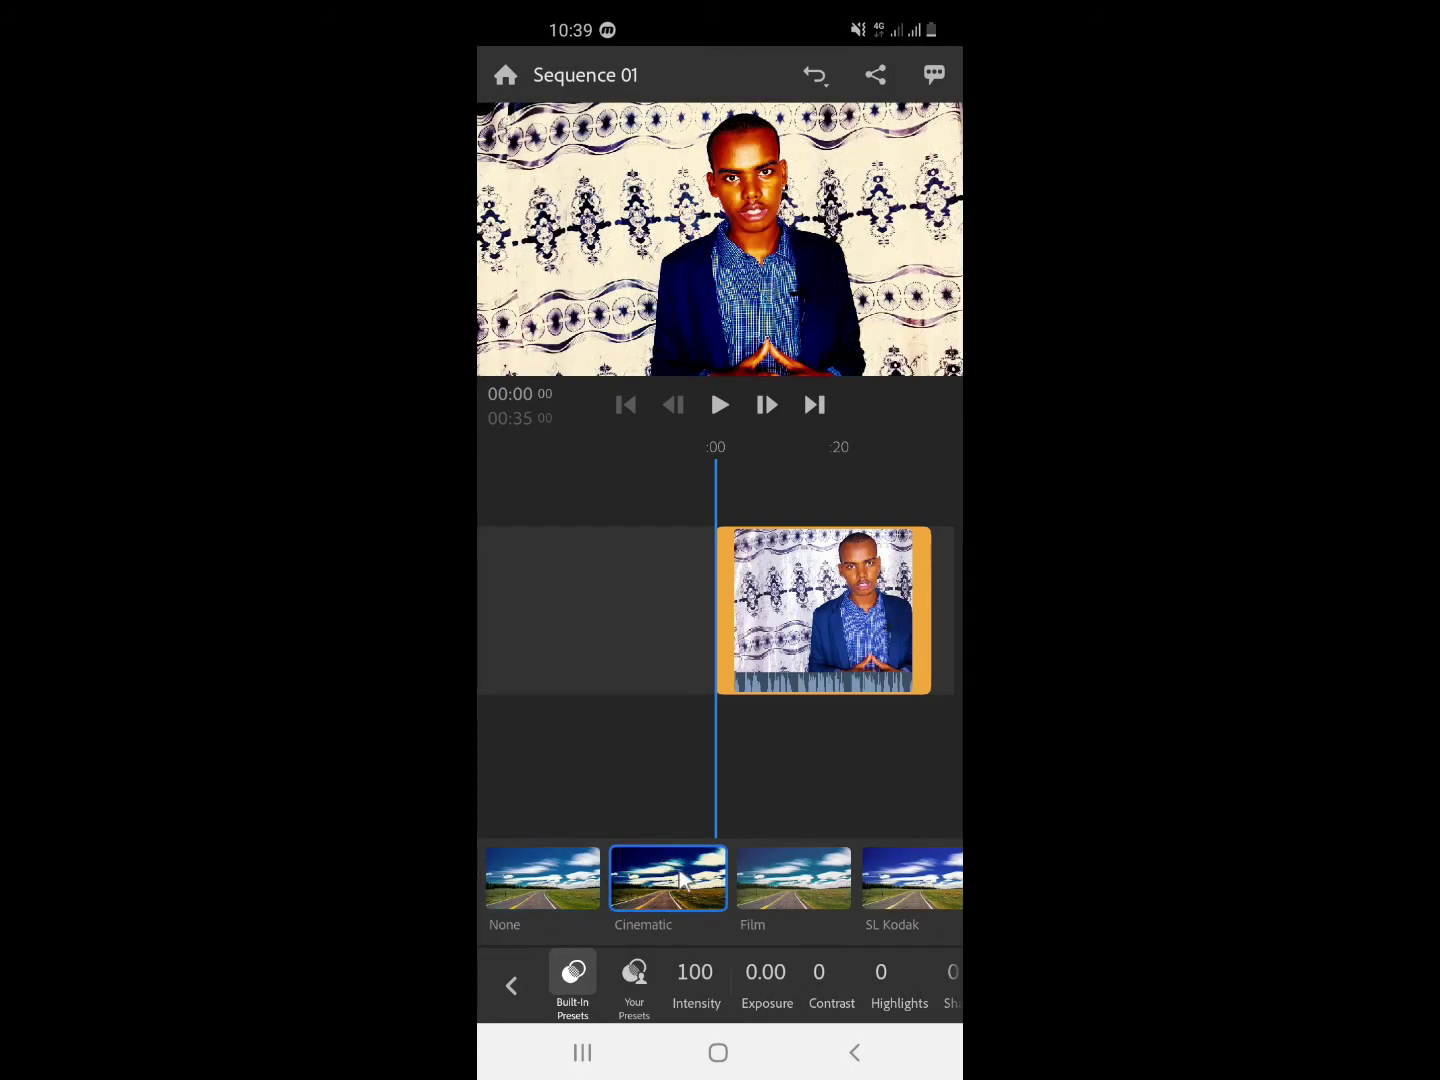
left_click(790, 876)
left_click(889, 881)
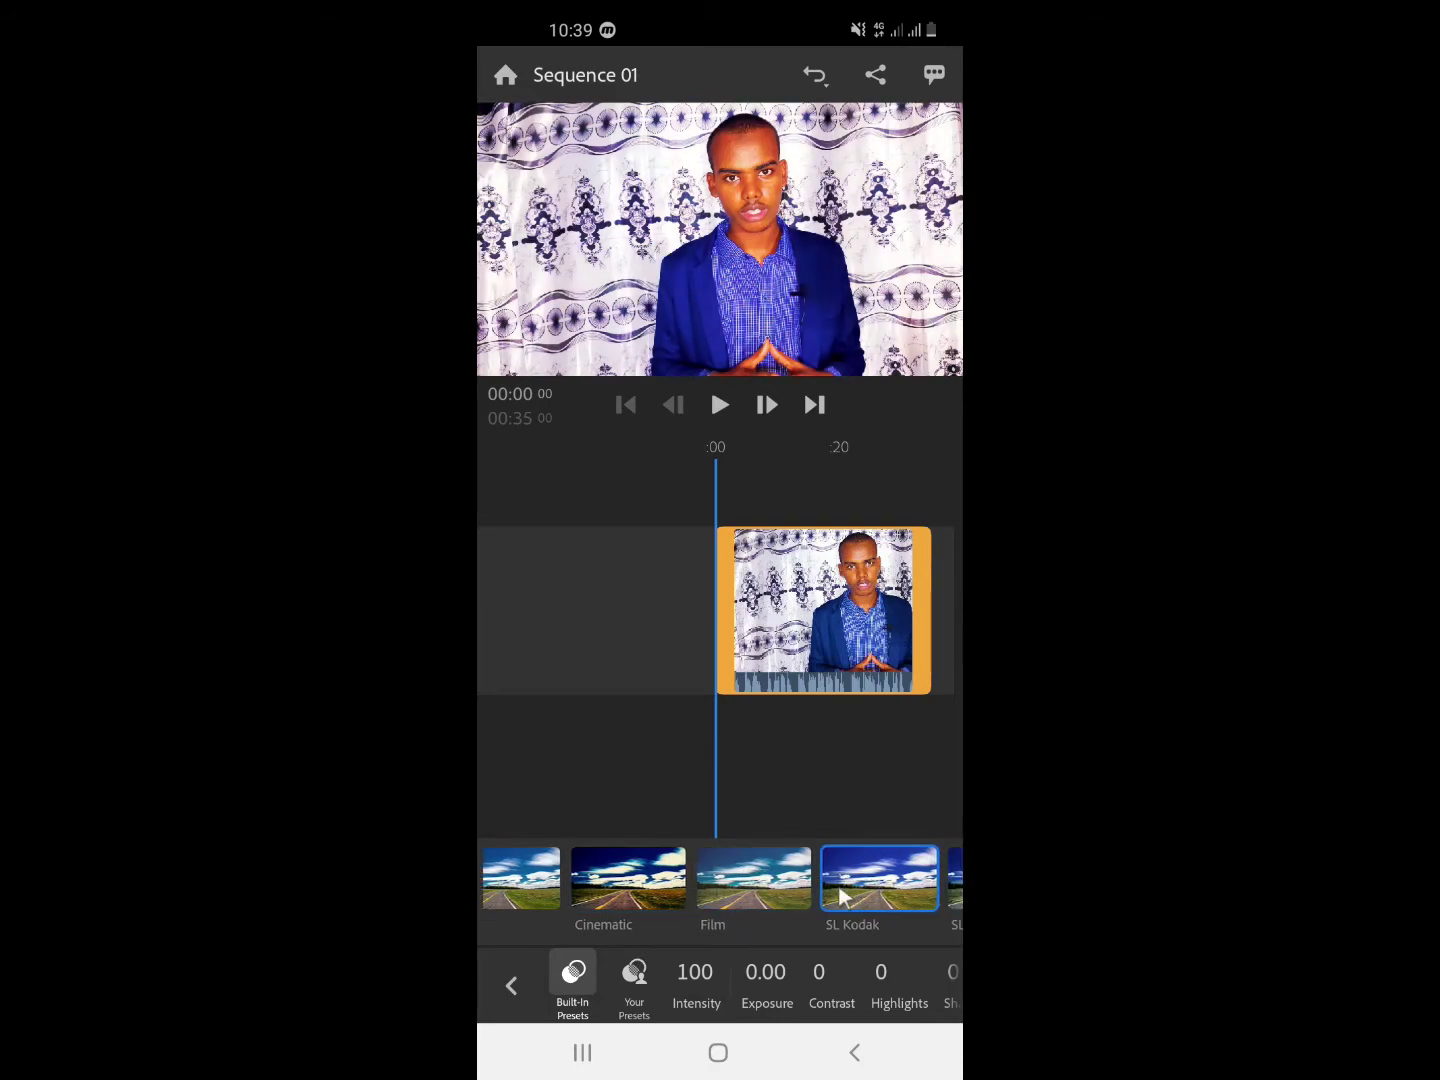
left_click_drag(889, 881, 549, 898)
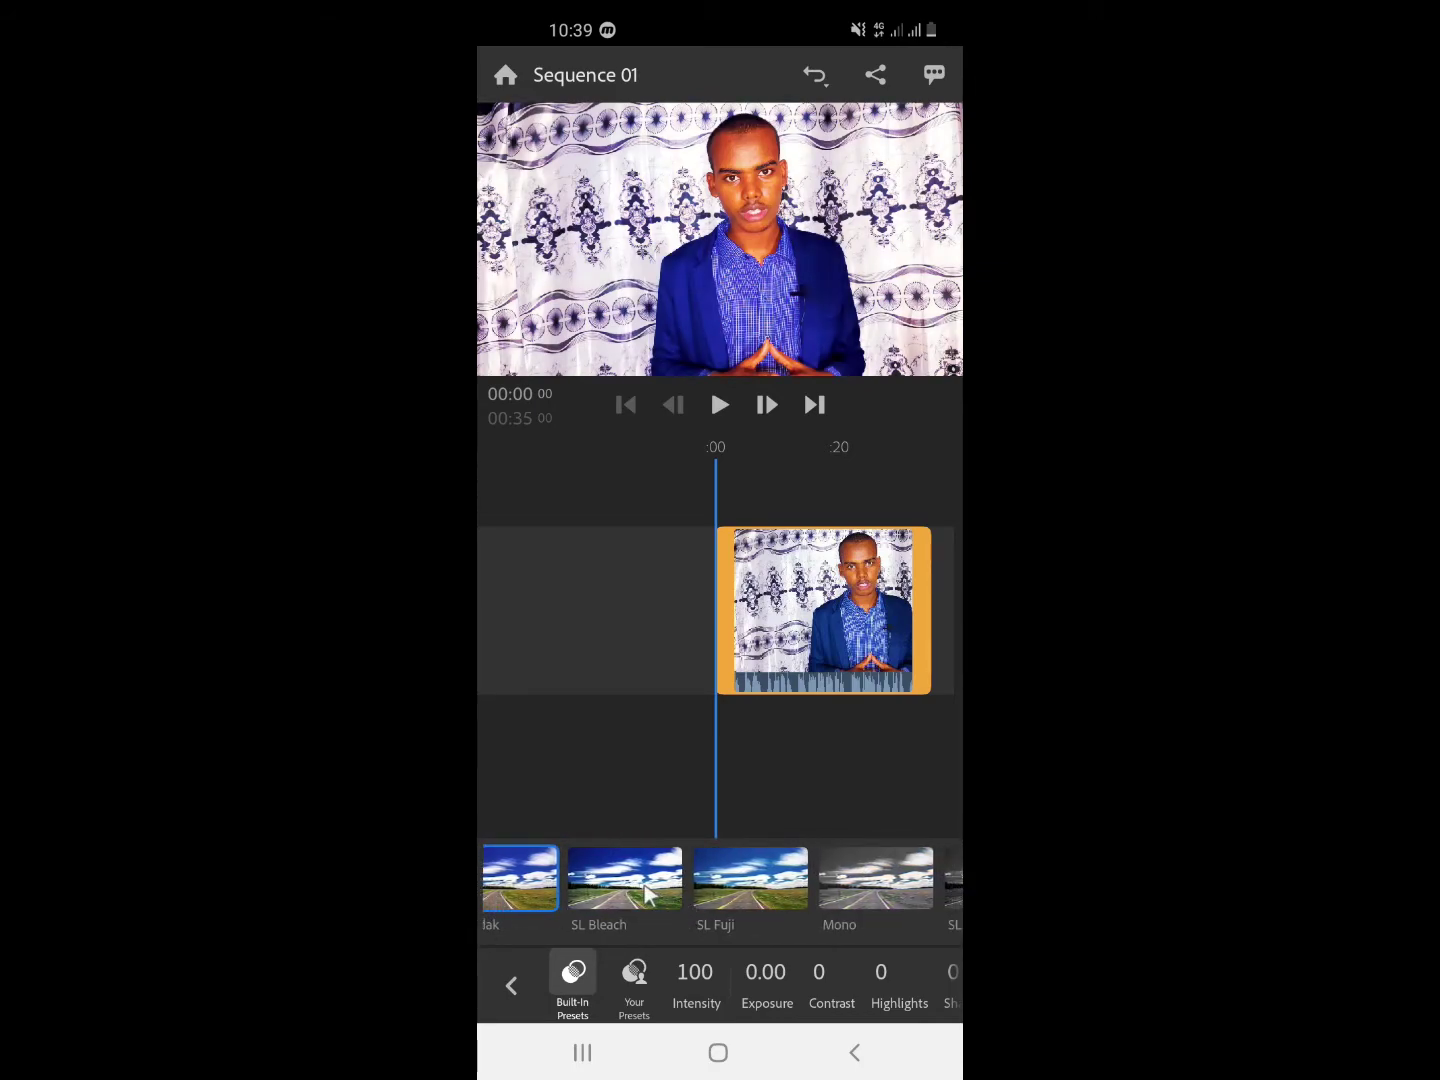
left_click(647, 888)
left_click(756, 887)
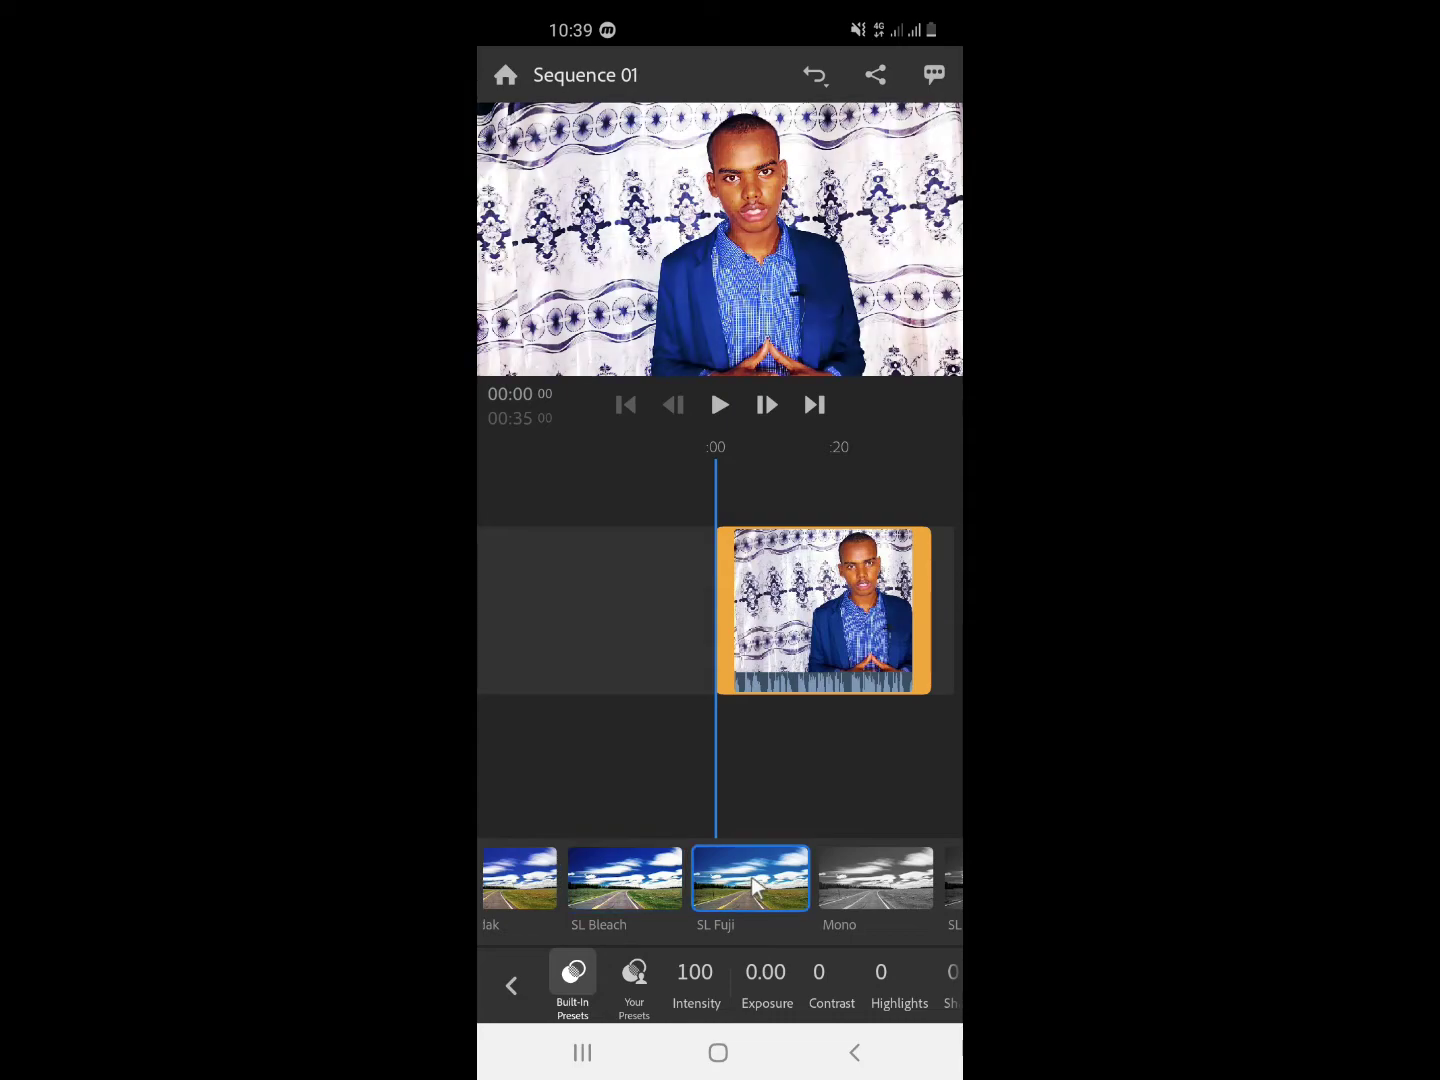
left_click(886, 876)
left_click_drag(888, 885, 551, 893)
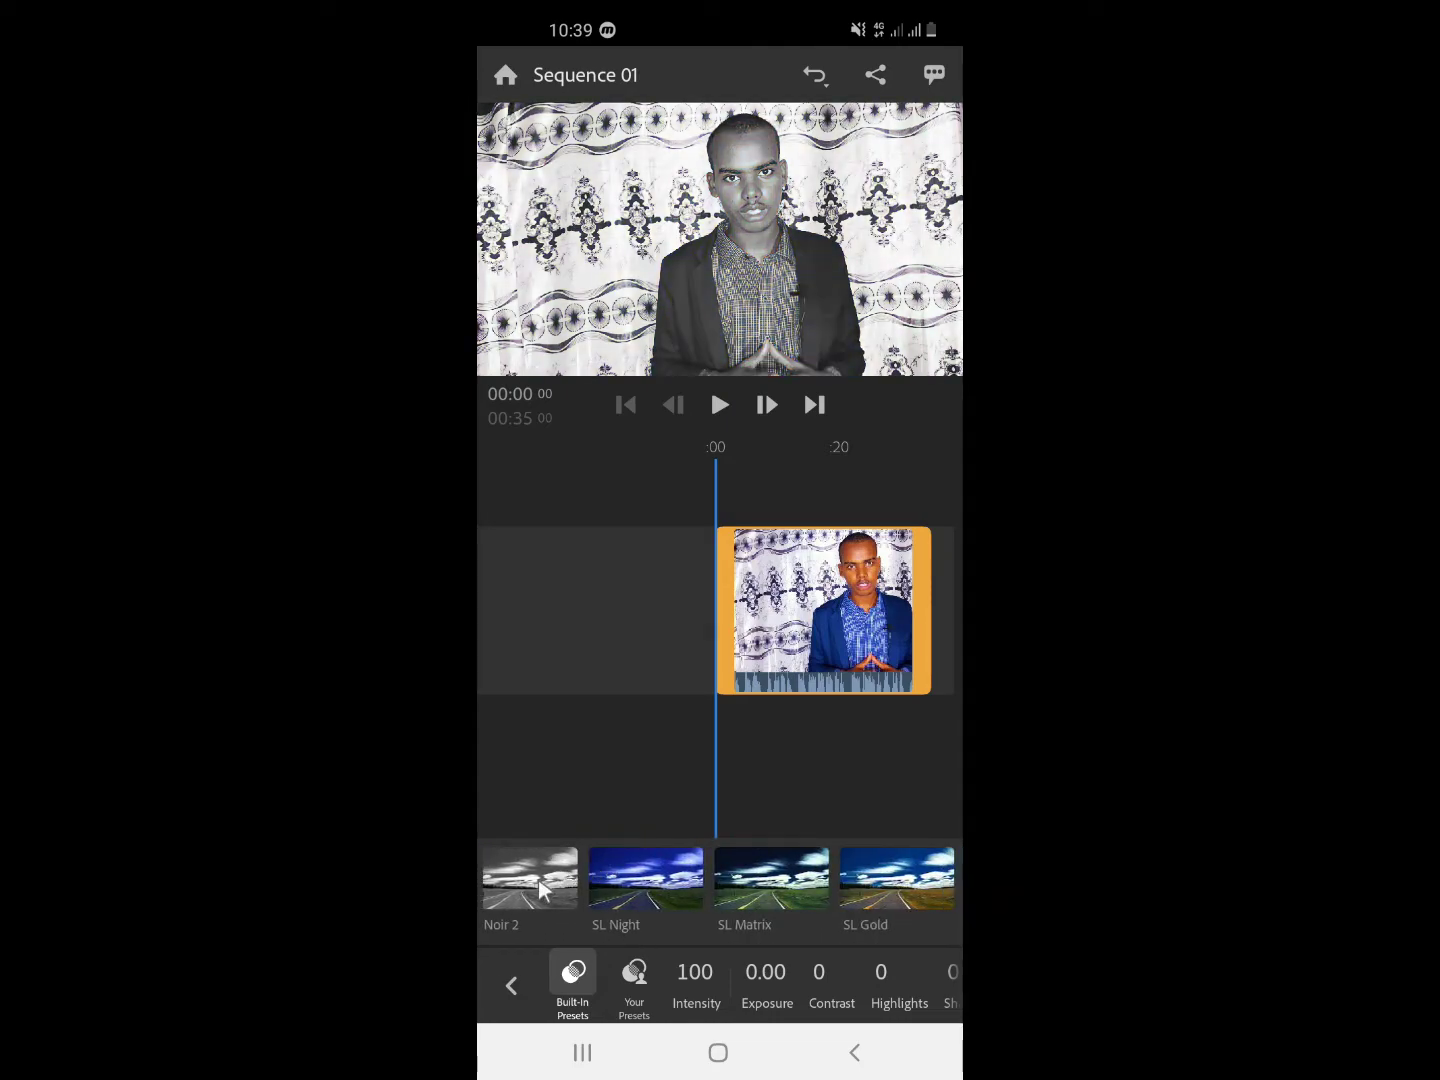
- Preview SL Noir 2, SL Night, SL Matrix and SL Gold, then settle on SL Kodak
left_click(545, 885)
left_click(651, 881)
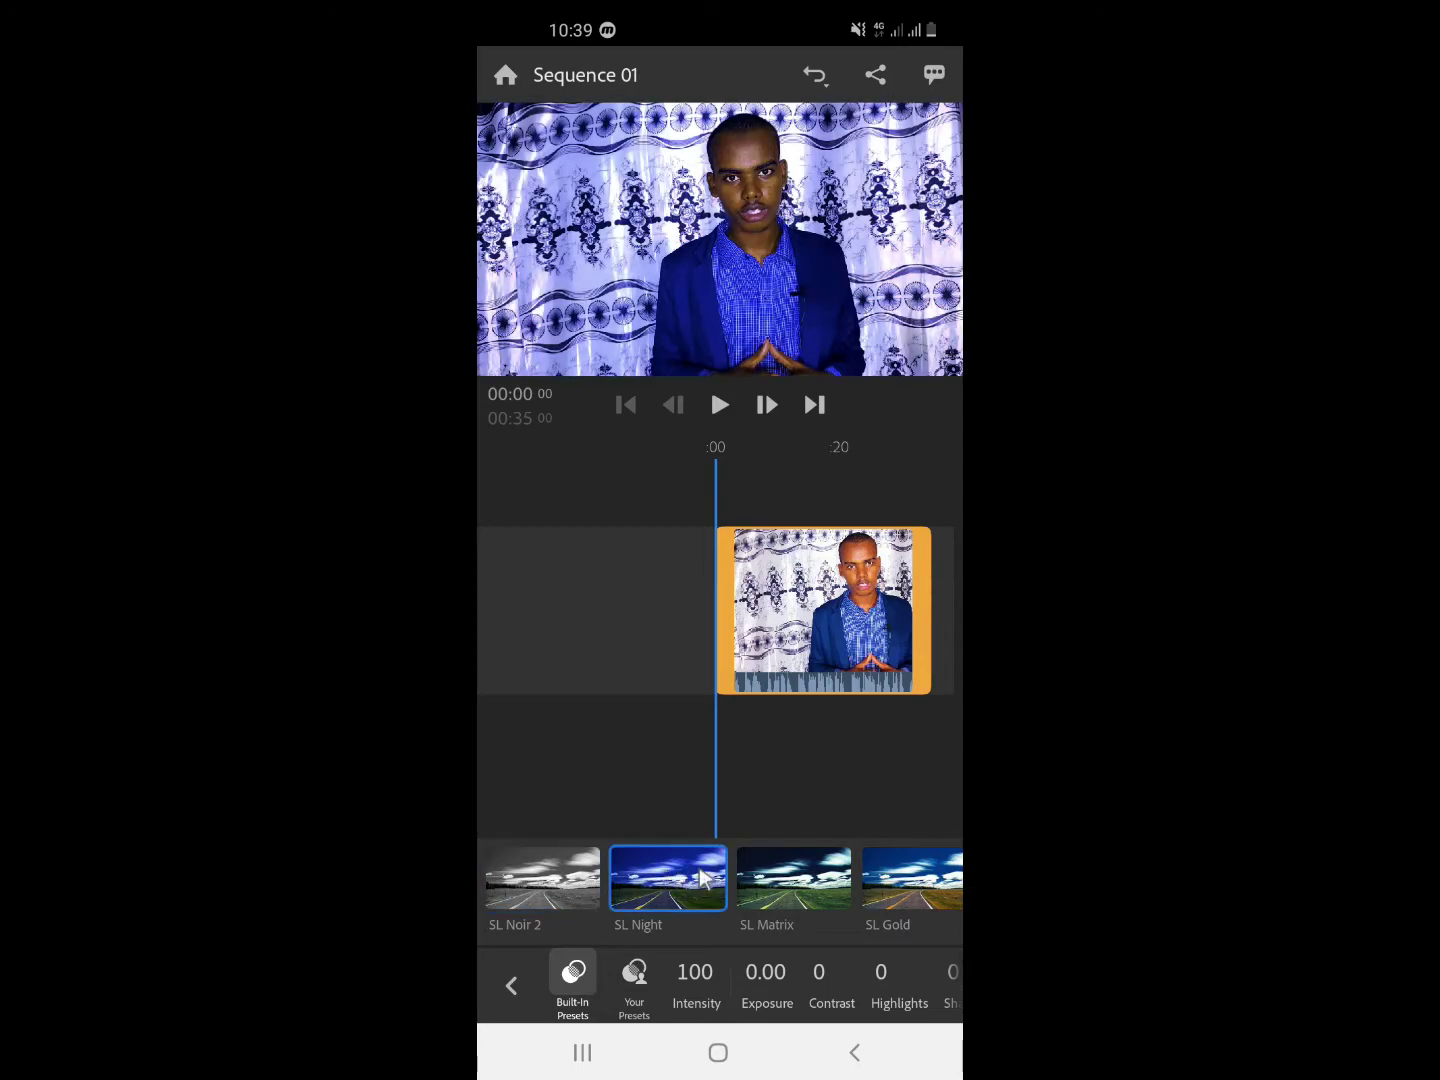
left_click(840, 877)
left_click(880, 876)
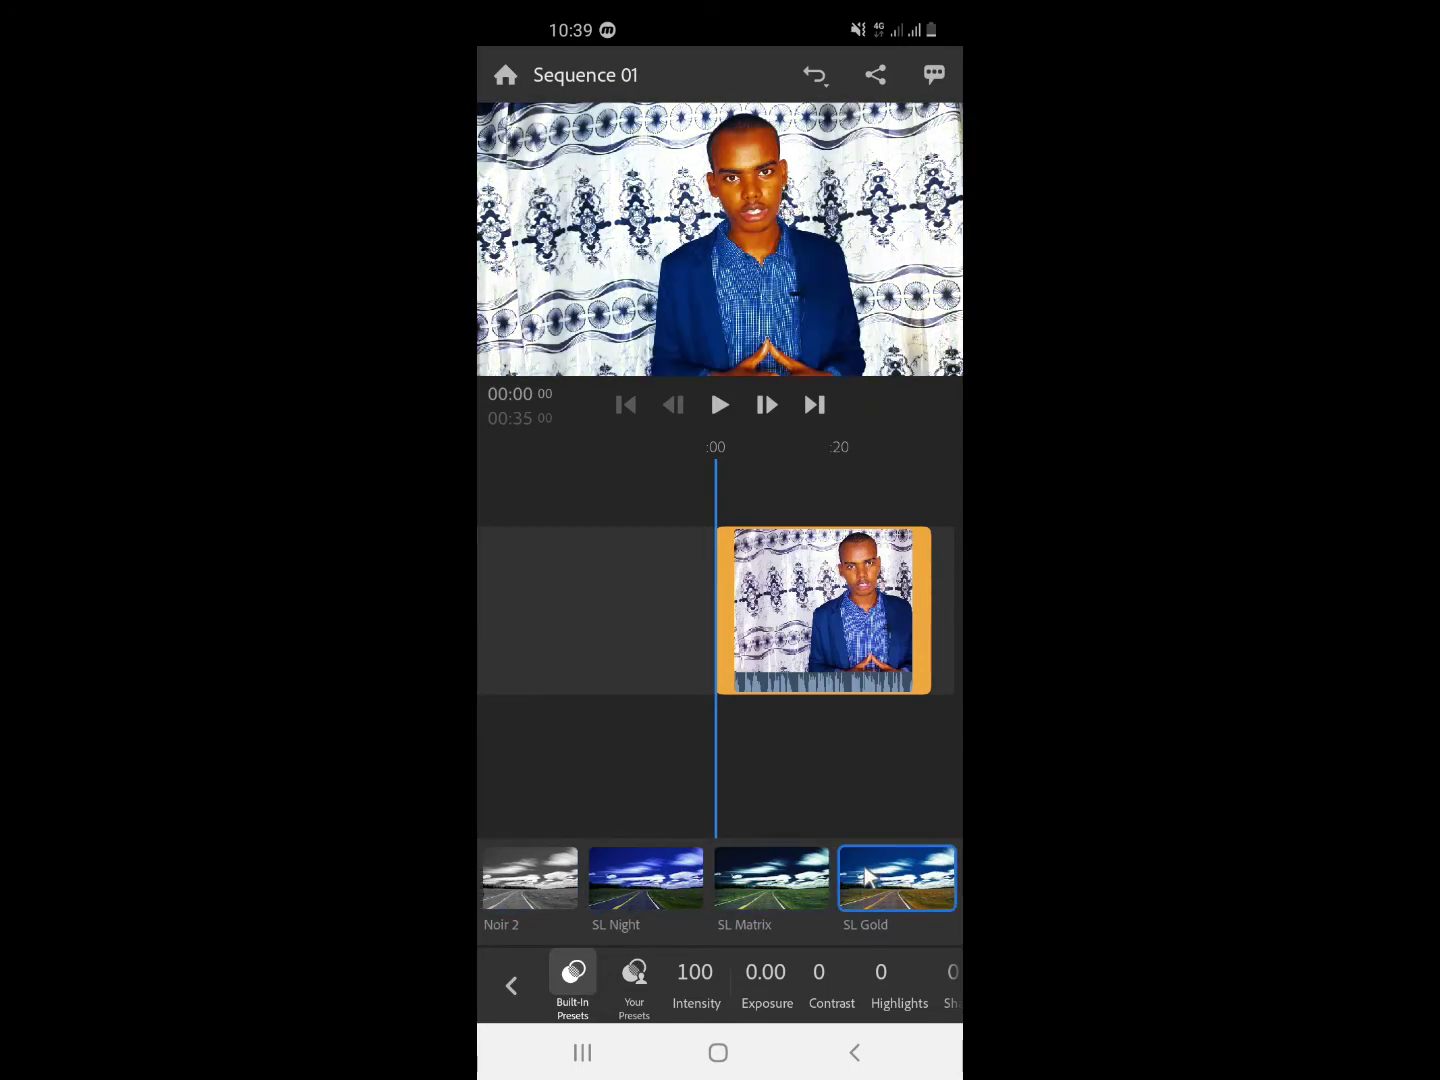
left_click_drag(640, 877, 940, 876)
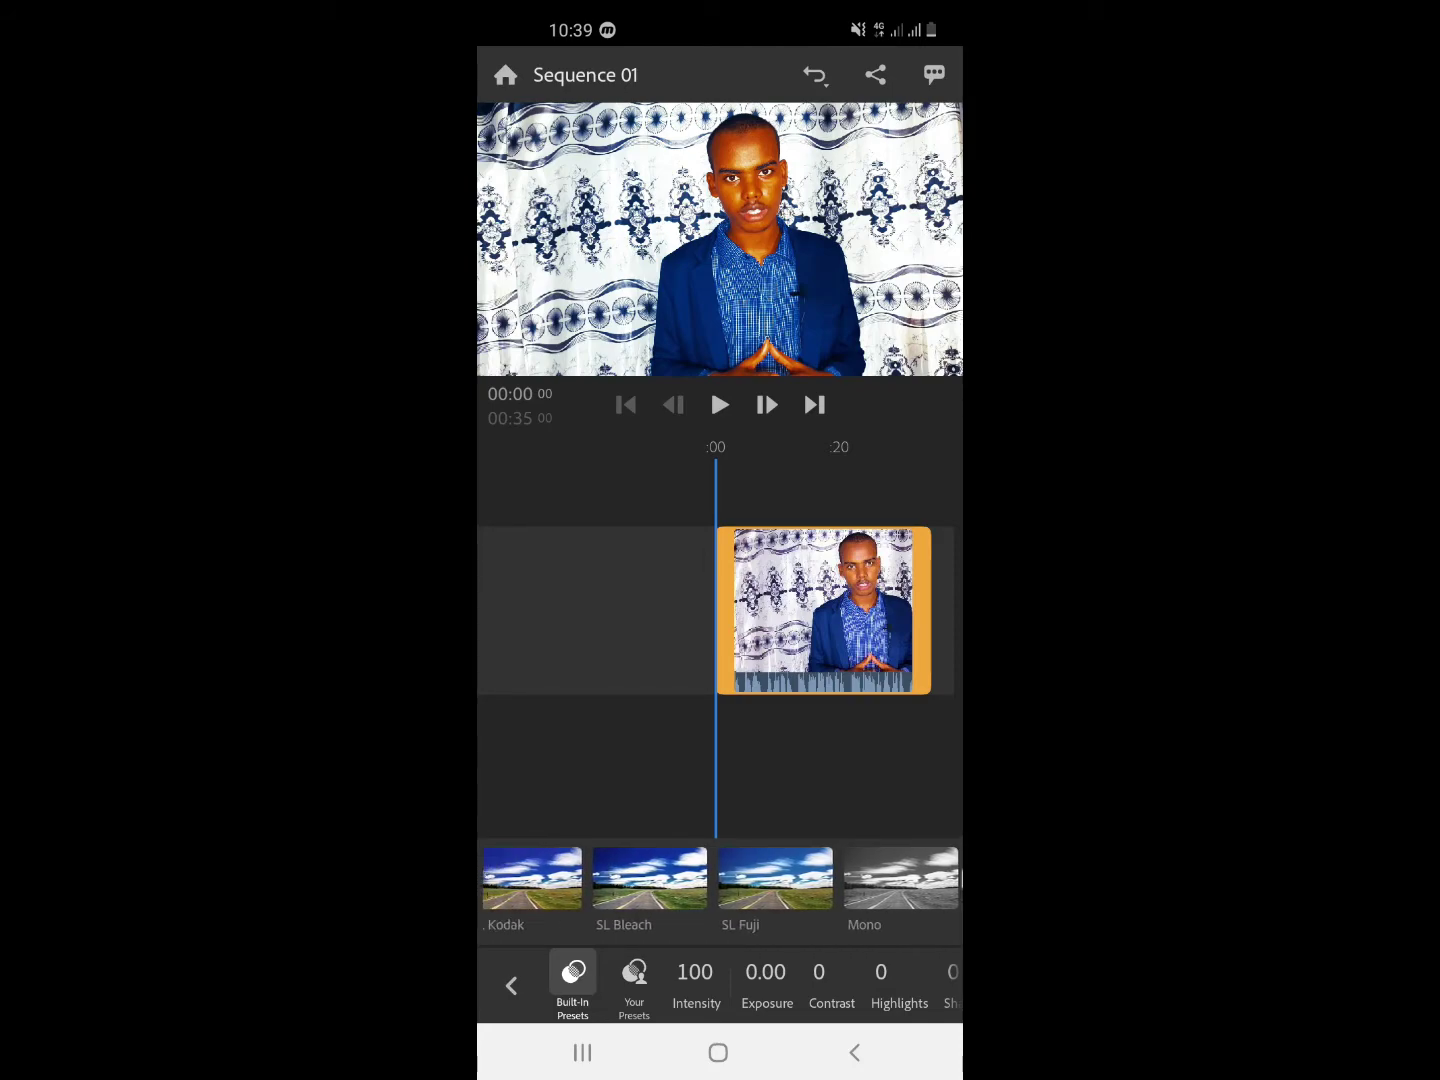
left_click(812, 885)
left_click(668, 888)
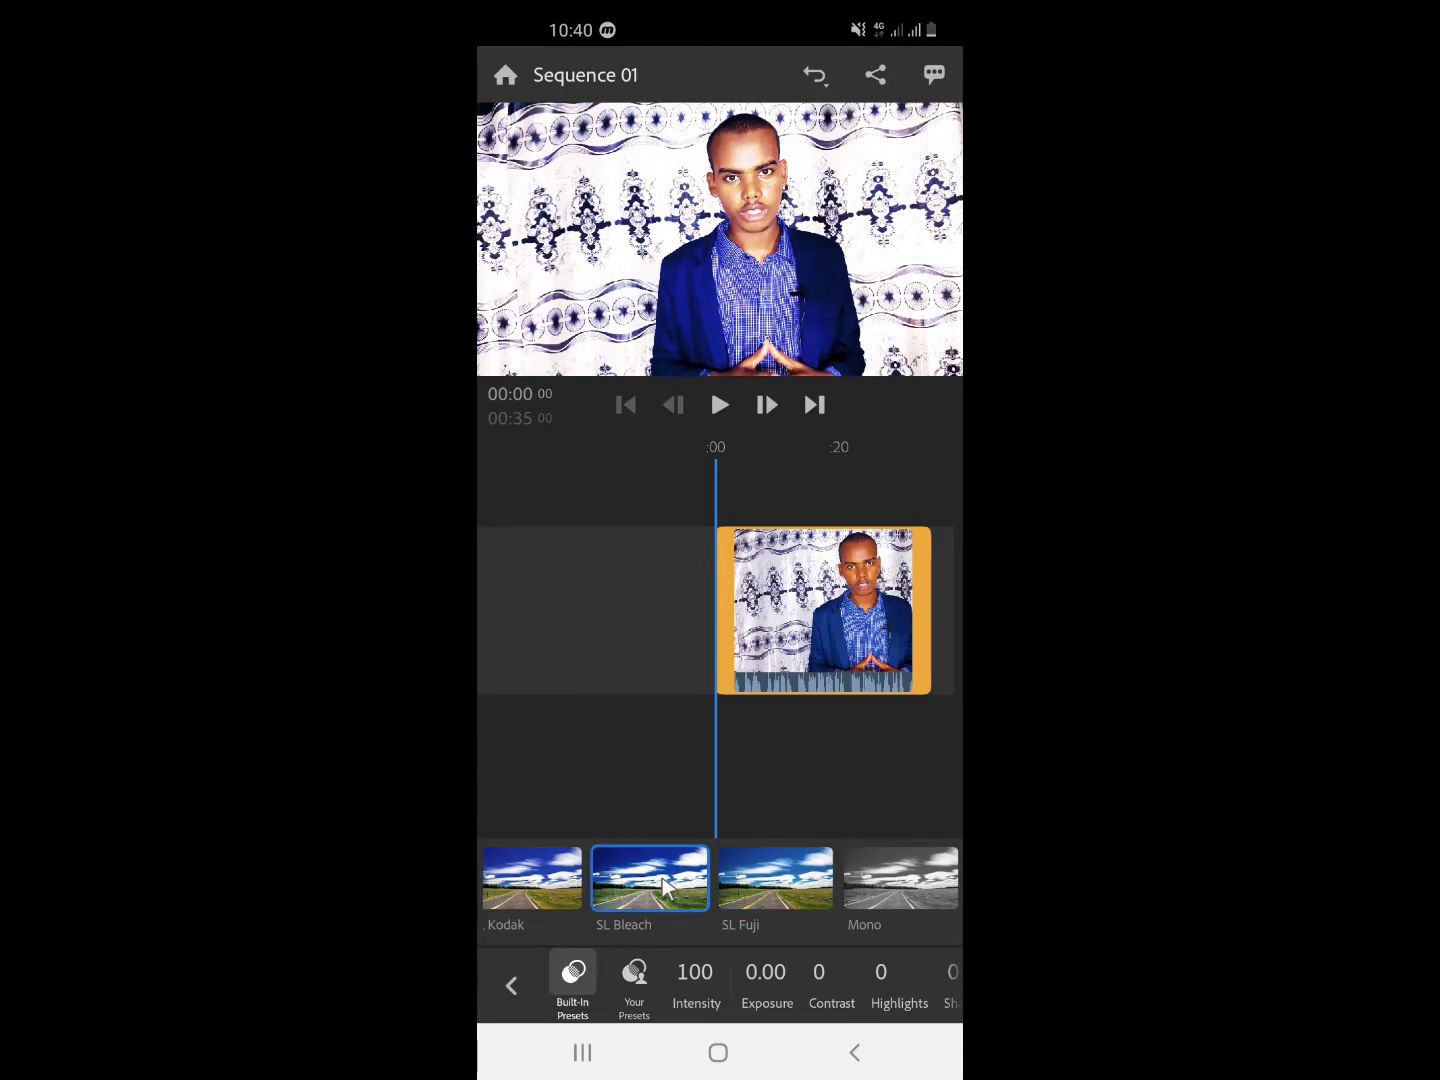
left_click_drag(668, 888, 812, 888)
left_click(765, 883)
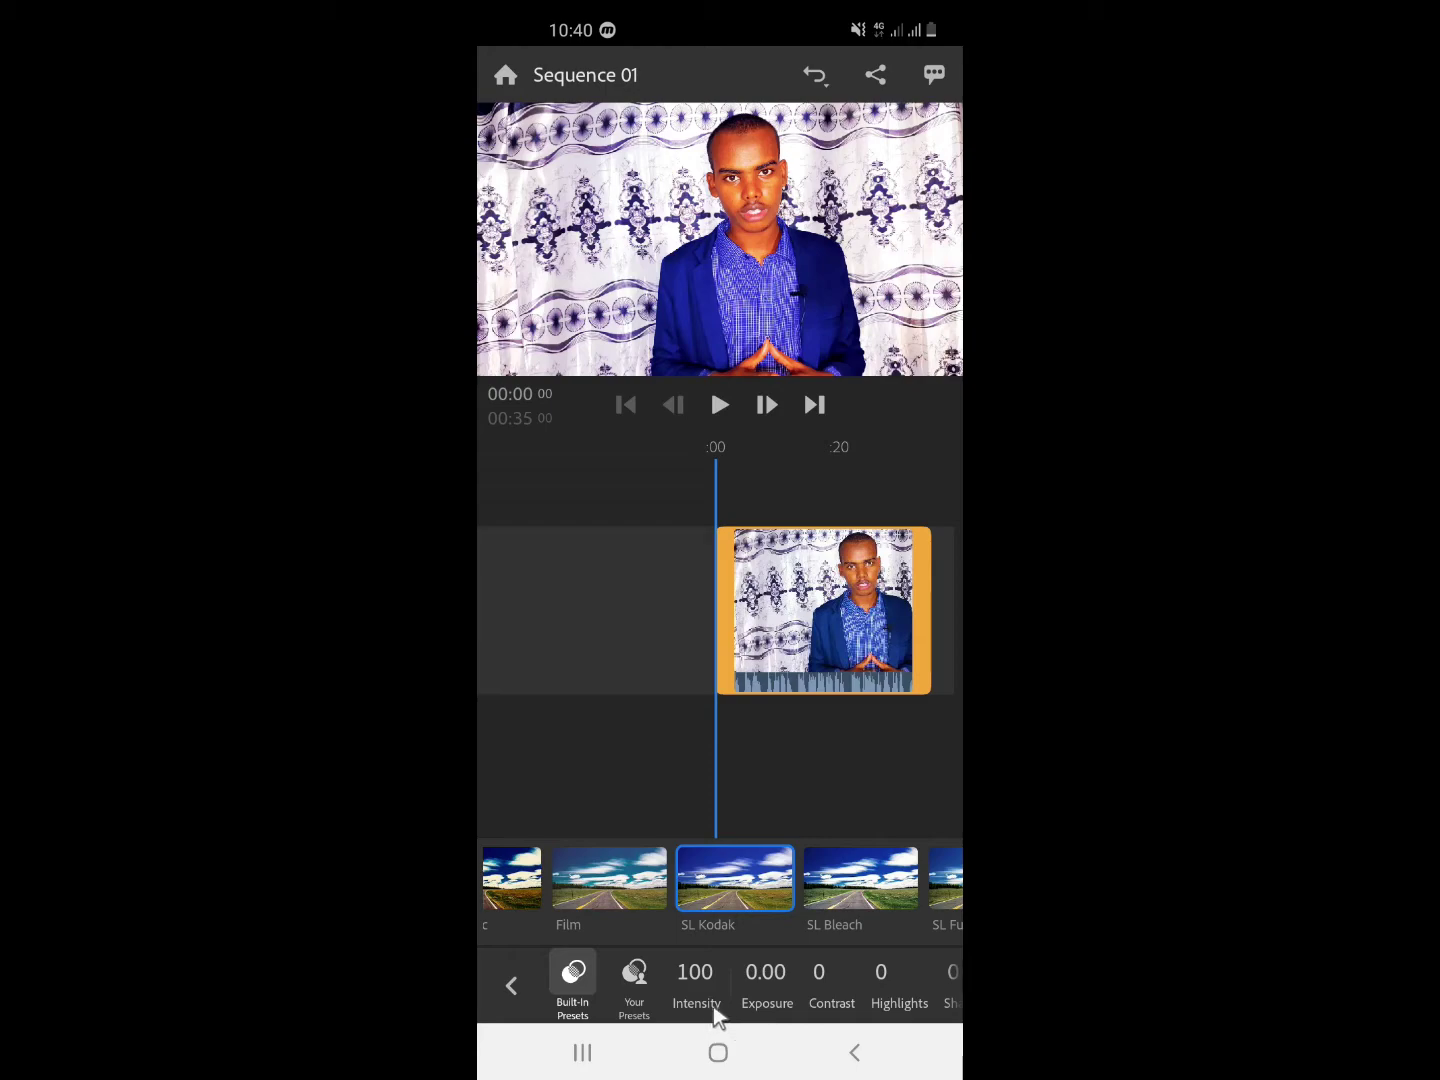
- Set intensity 130, exposure -0.39, contrast 43, highlights 16 and shadows -33
left_click(690, 985)
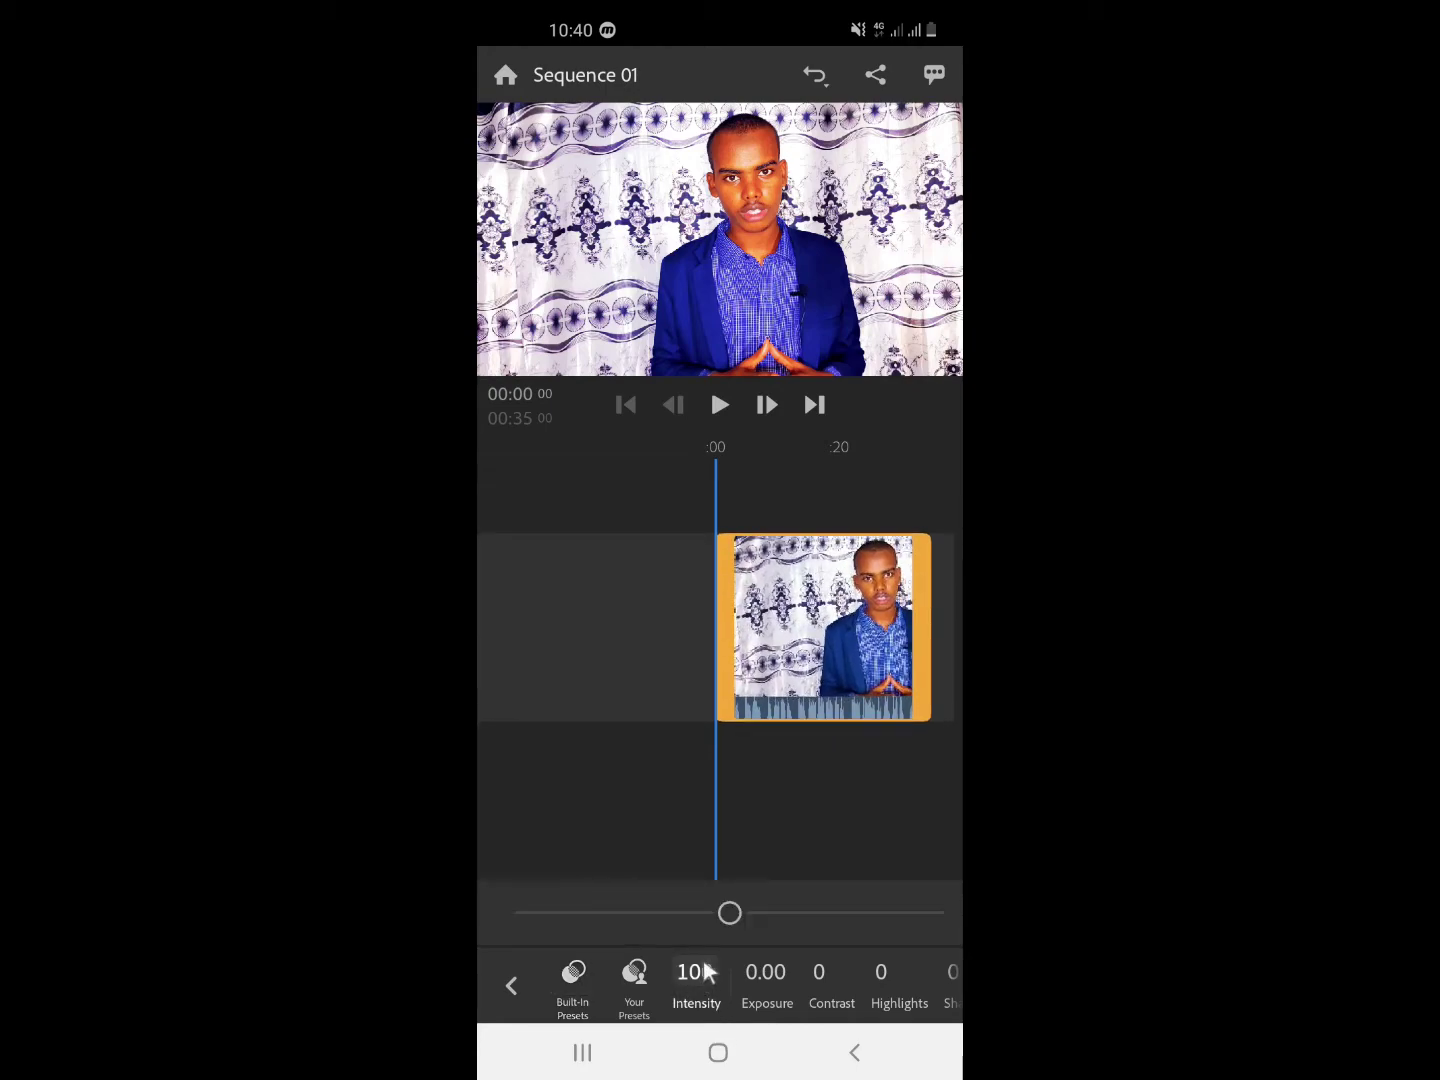
mouse_move(740, 922)
left_mouse_down()
mouse_move(931, 937)
mouse_move(794, 975)
left_mouse_up()
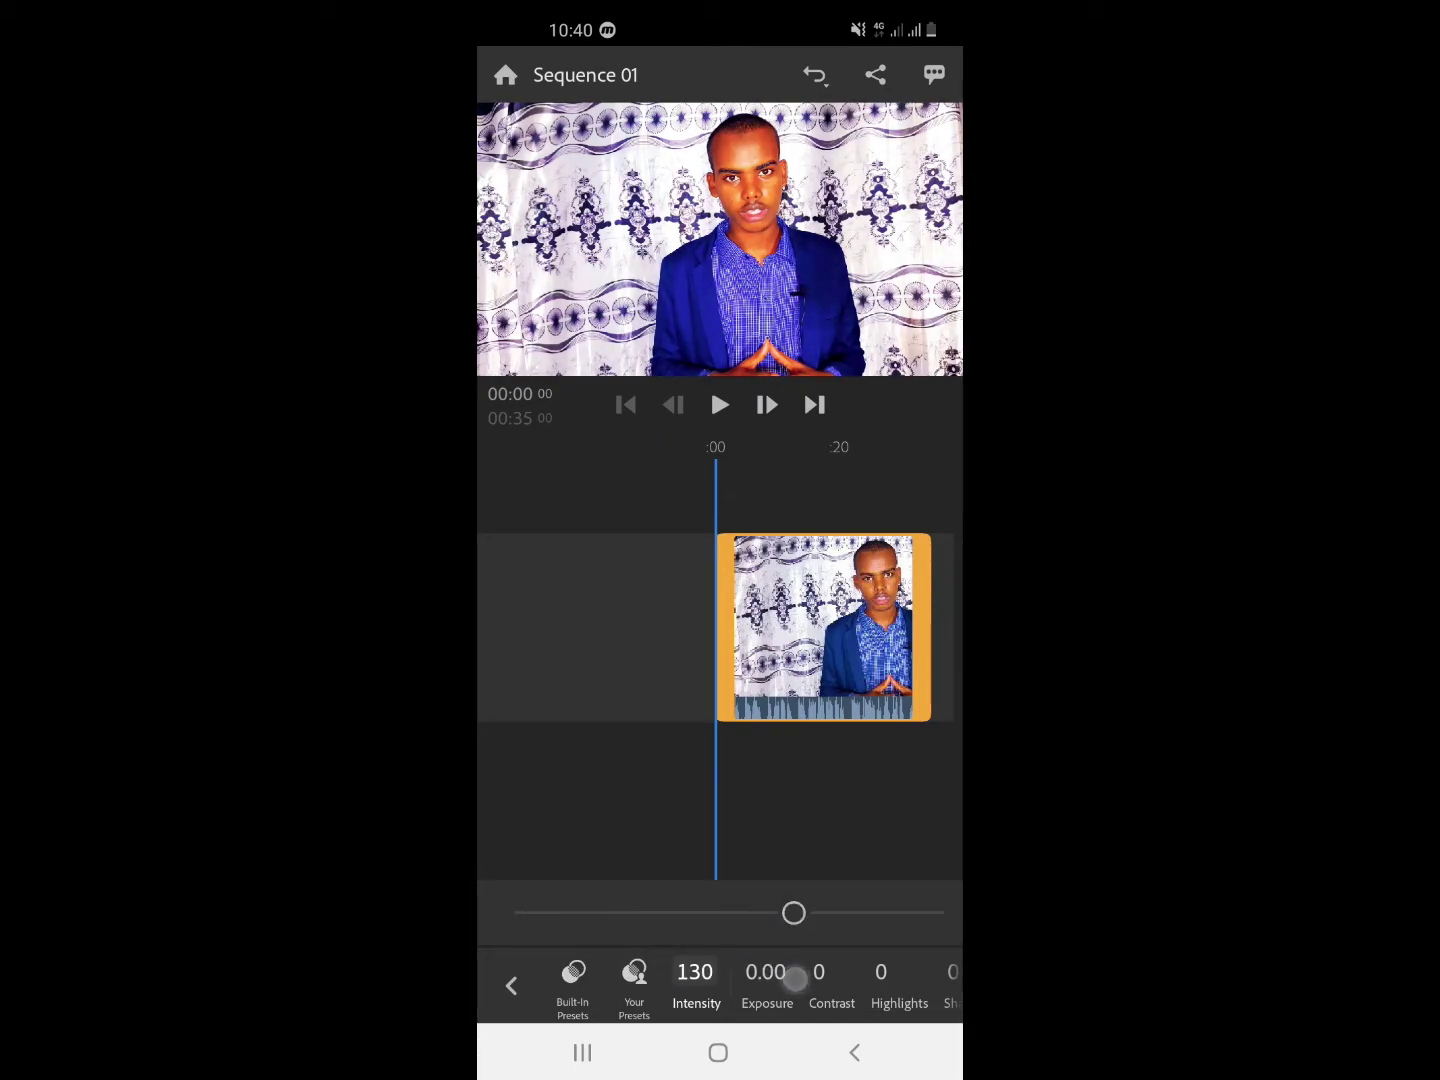
left_click(767, 985)
mouse_move(730, 913)
left_mouse_down()
mouse_move(756, 982)
mouse_move(607, 995)
left_mouse_up()
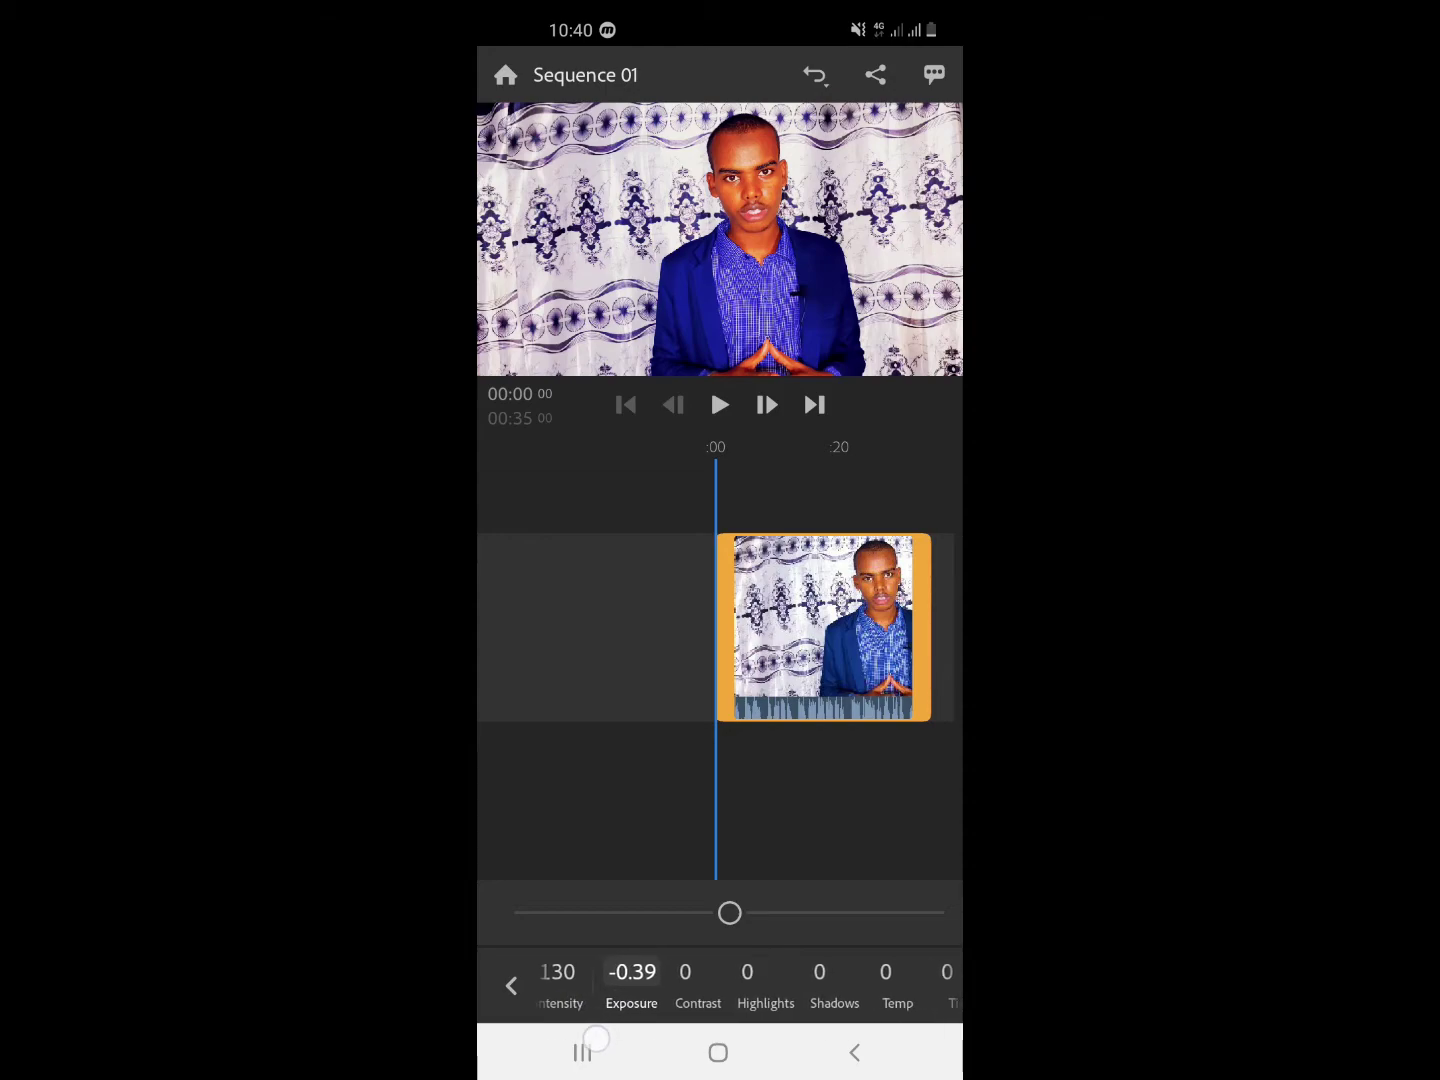
left_click(705, 985)
mouse_move(729, 913)
left_mouse_down()
mouse_move(912, 932)
mouse_move(665, 958)
mouse_move(836, 958)
mouse_move(805, 973)
mouse_move(820, 958)
left_mouse_up()
left_click(755, 1003)
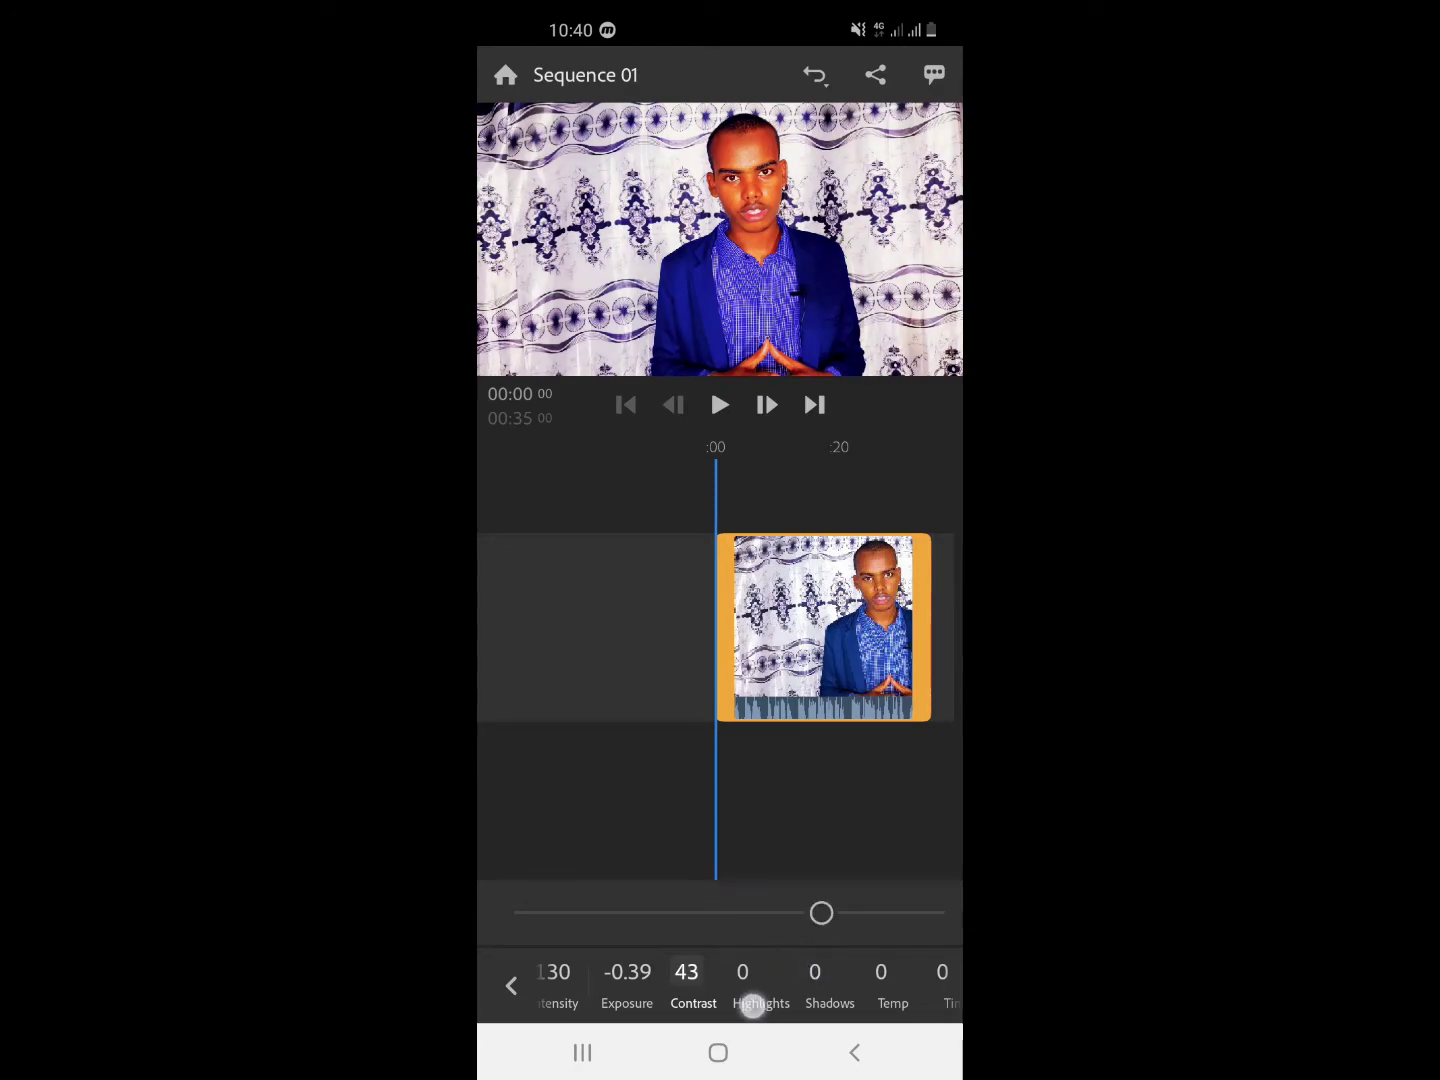
mouse_move(729, 913)
left_mouse_down()
mouse_move(938, 931)
mouse_move(633, 950)
mouse_move(765, 964)
mouse_move(848, 919)
mouse_move(646, 951)
mouse_move(662, 951)
mouse_move(590, 1040)
left_mouse_up()
left_click(777, 985)
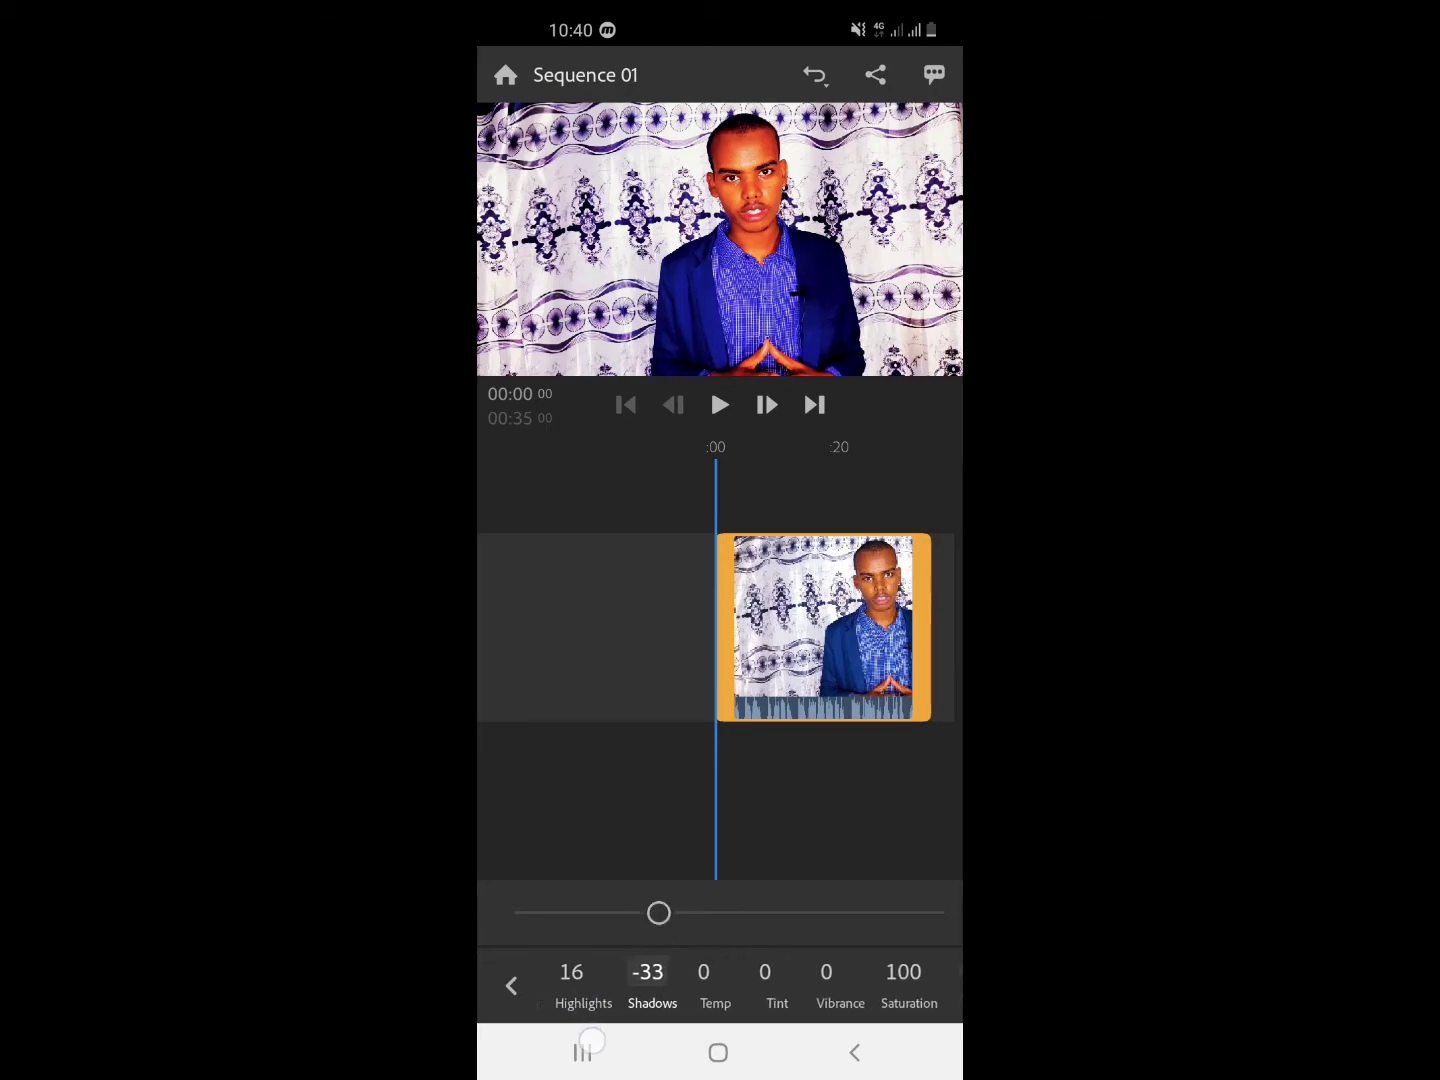
- Set temperature -49, tint 14 and saturation 104
left_click(697, 985)
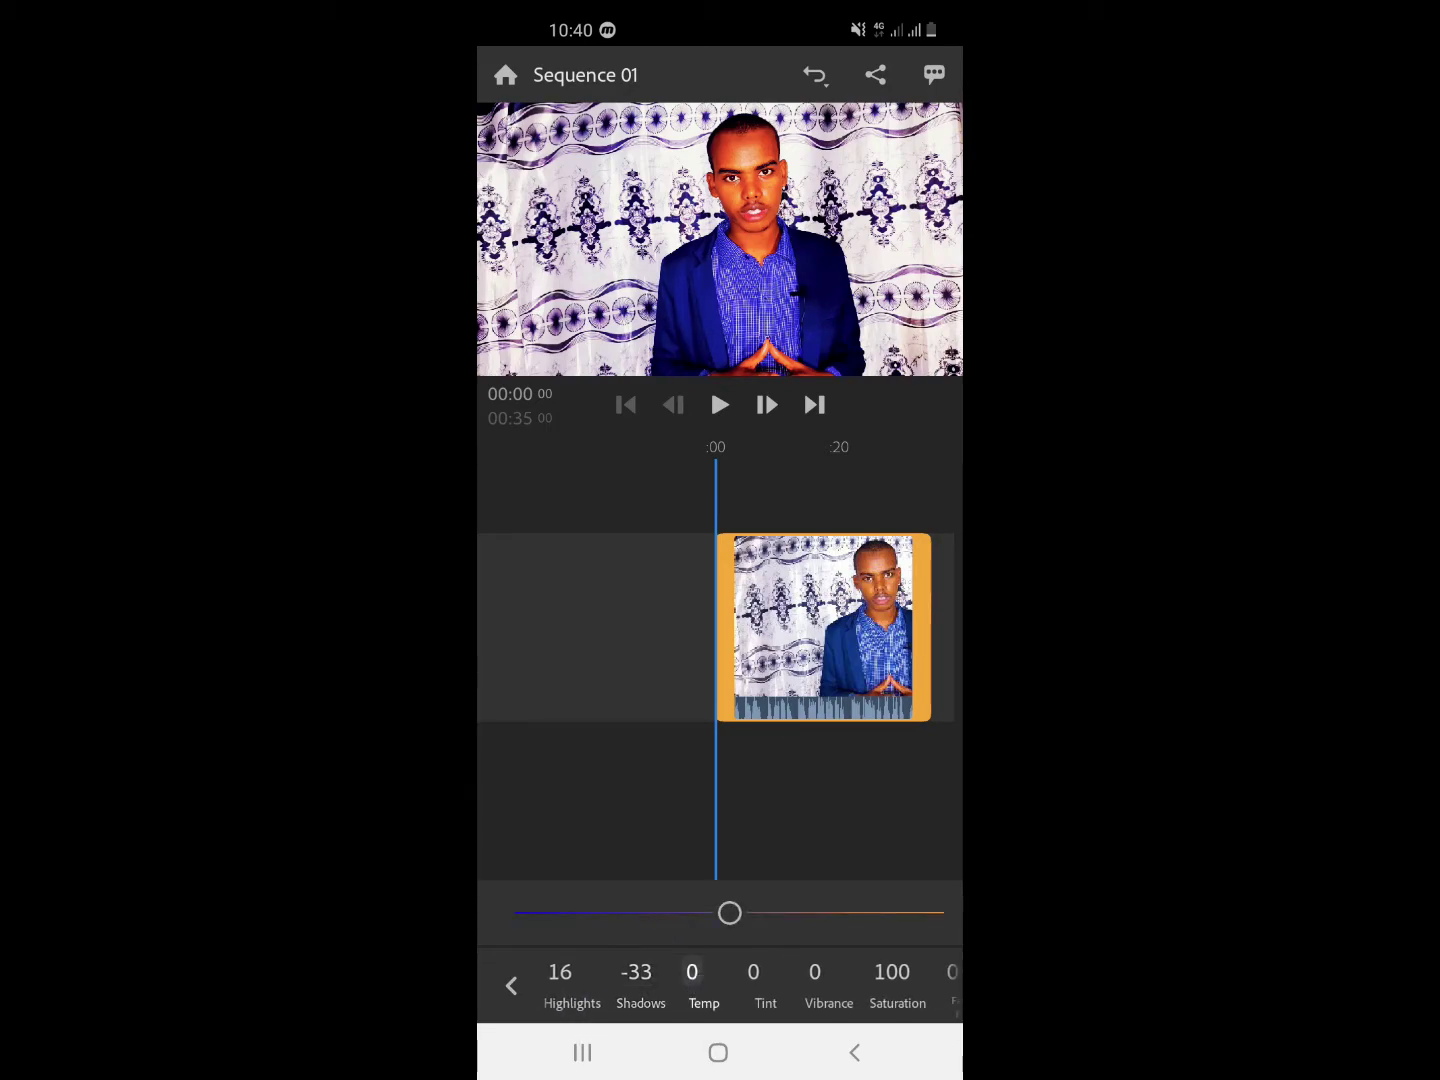
mouse_move(729, 913)
left_mouse_down()
mouse_move(849, 926)
mouse_move(549, 955)
mouse_move(890, 948)
mouse_move(624, 983)
left_mouse_up()
left_click_drag(701, 1013, 590, 1013)
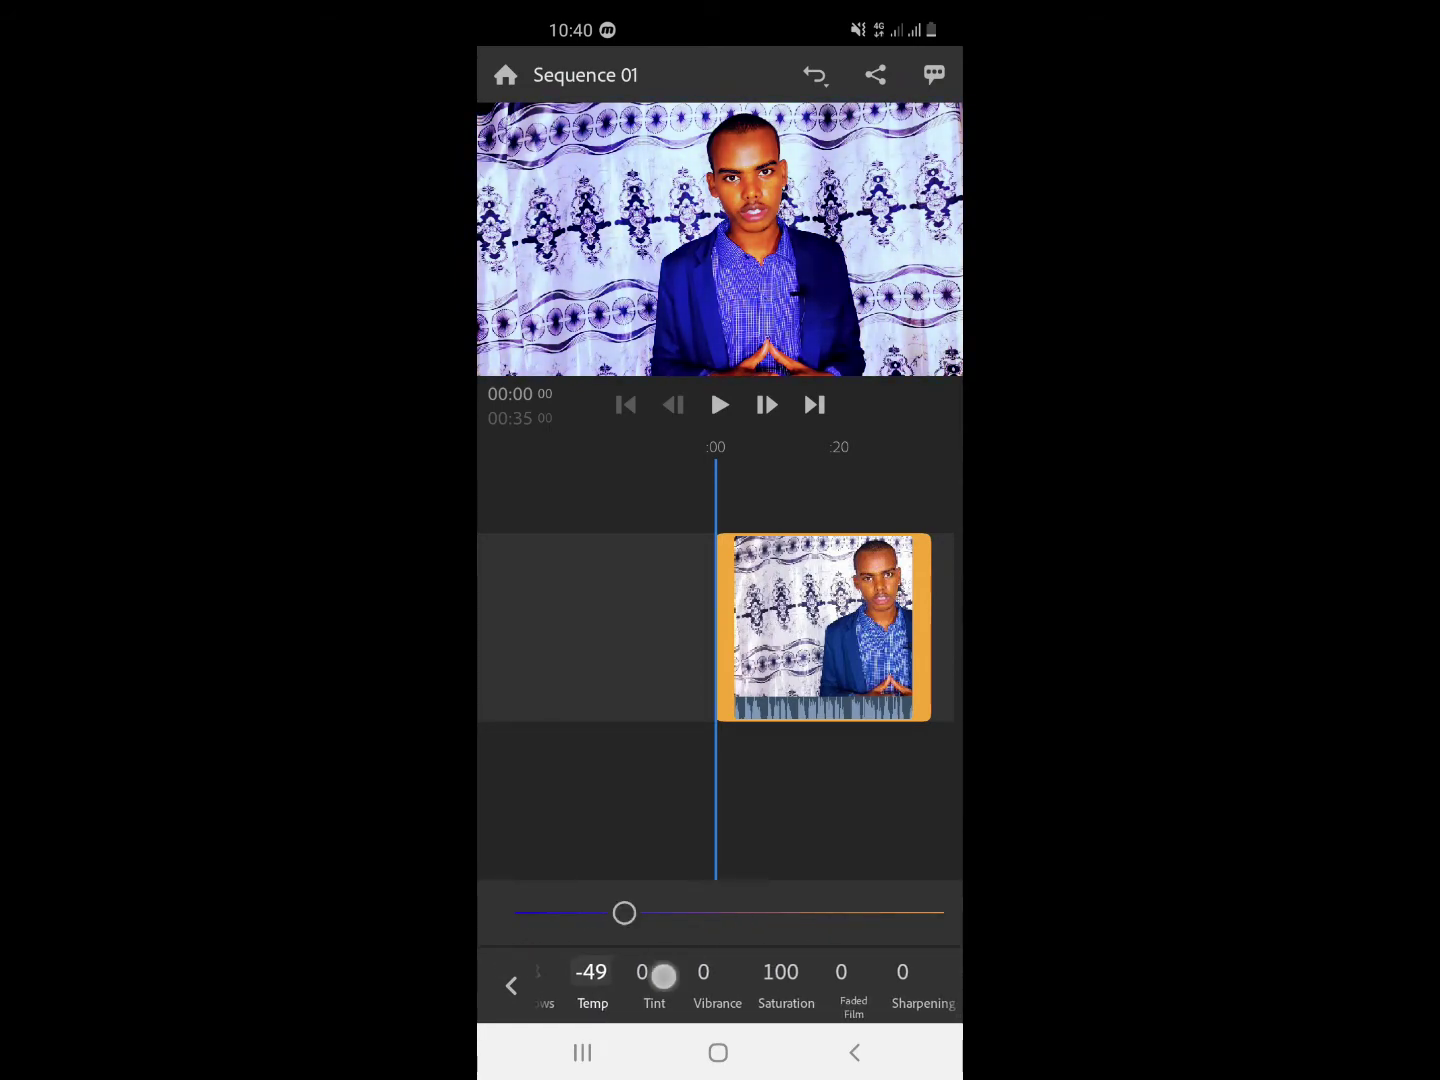
left_click(655, 975)
mouse_move(730, 913)
left_mouse_down()
mouse_move(900, 919)
mouse_move(585, 951)
mouse_move(586, 925)
left_mouse_up()
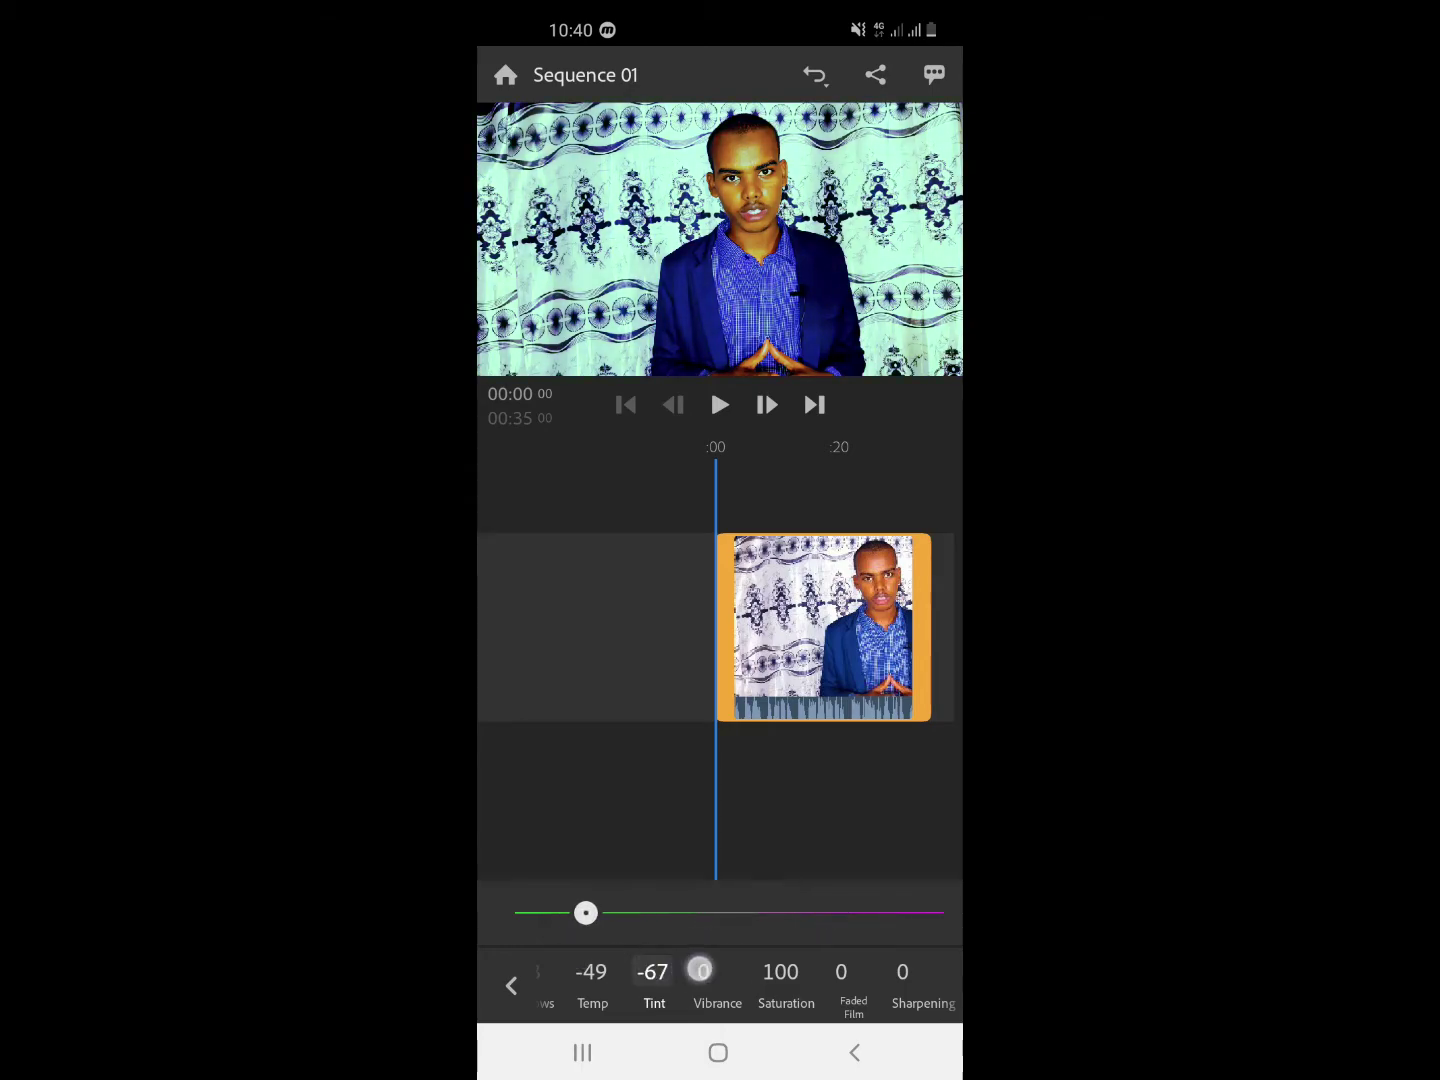
left_click_drag(700, 970, 759, 968)
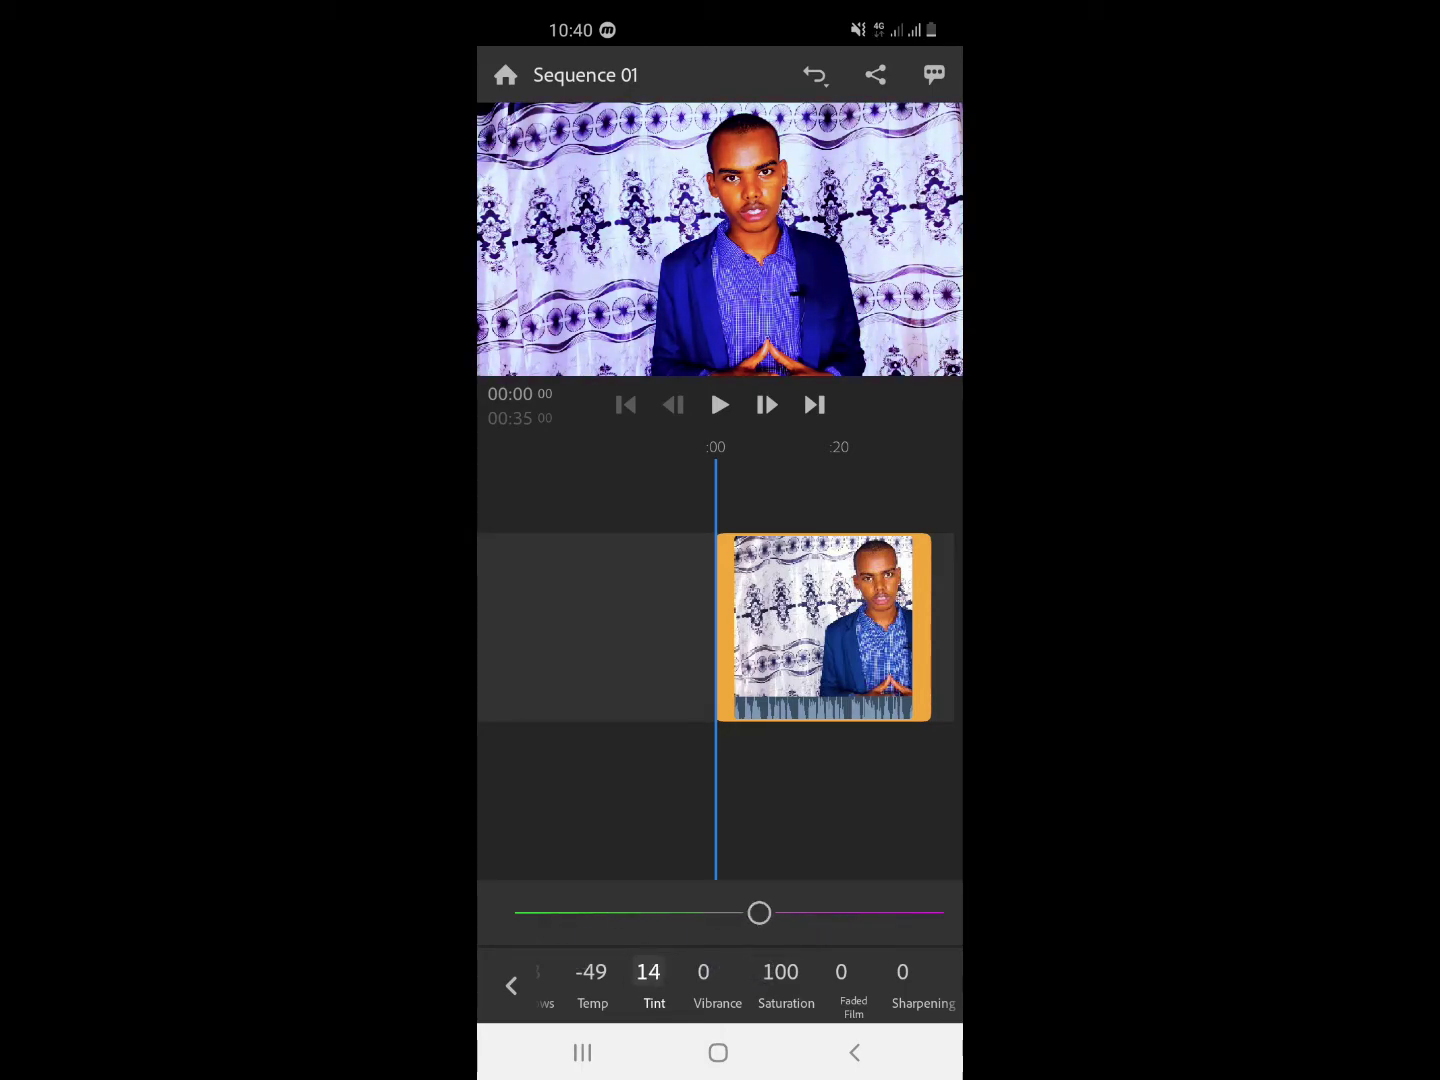
left_click(789, 990)
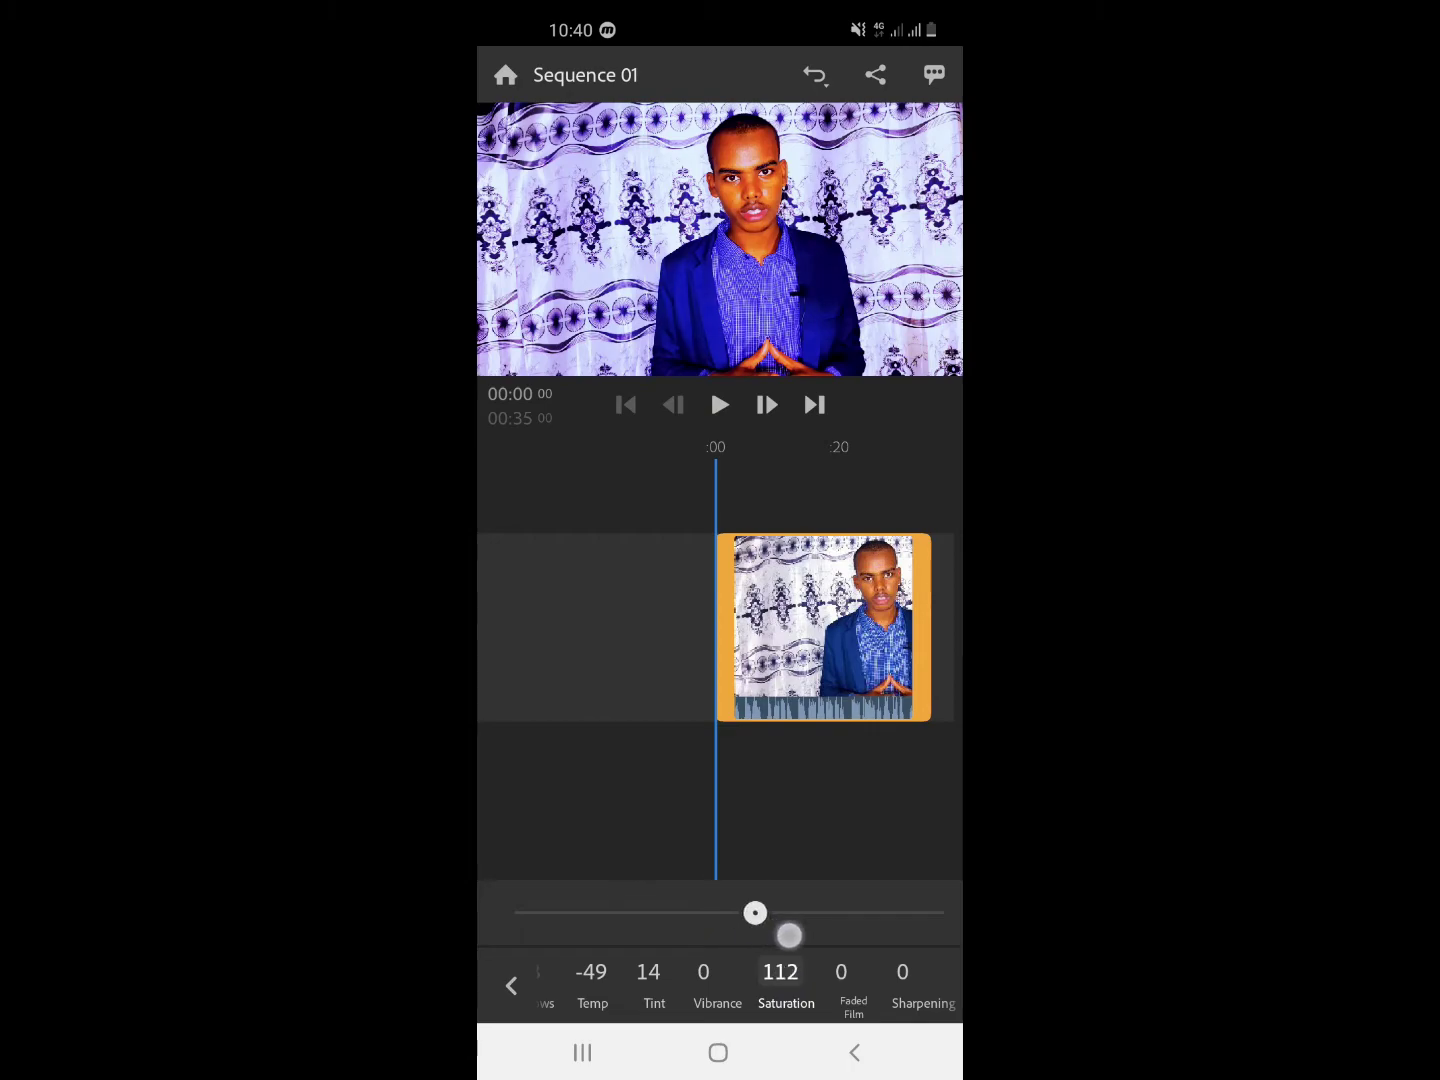
mouse_move(758, 913)
left_mouse_down()
mouse_move(929, 913)
mouse_move(514, 913)
mouse_move(695, 913)
left_mouse_up()
mouse_move(728, 978)
left_mouse_down()
mouse_move(948, 961)
mouse_move(737, 982)
mouse_move(600, 1055)
left_mouse_up()
- Leave faded film at 0 and set sharpening to 1
left_click(700, 985)
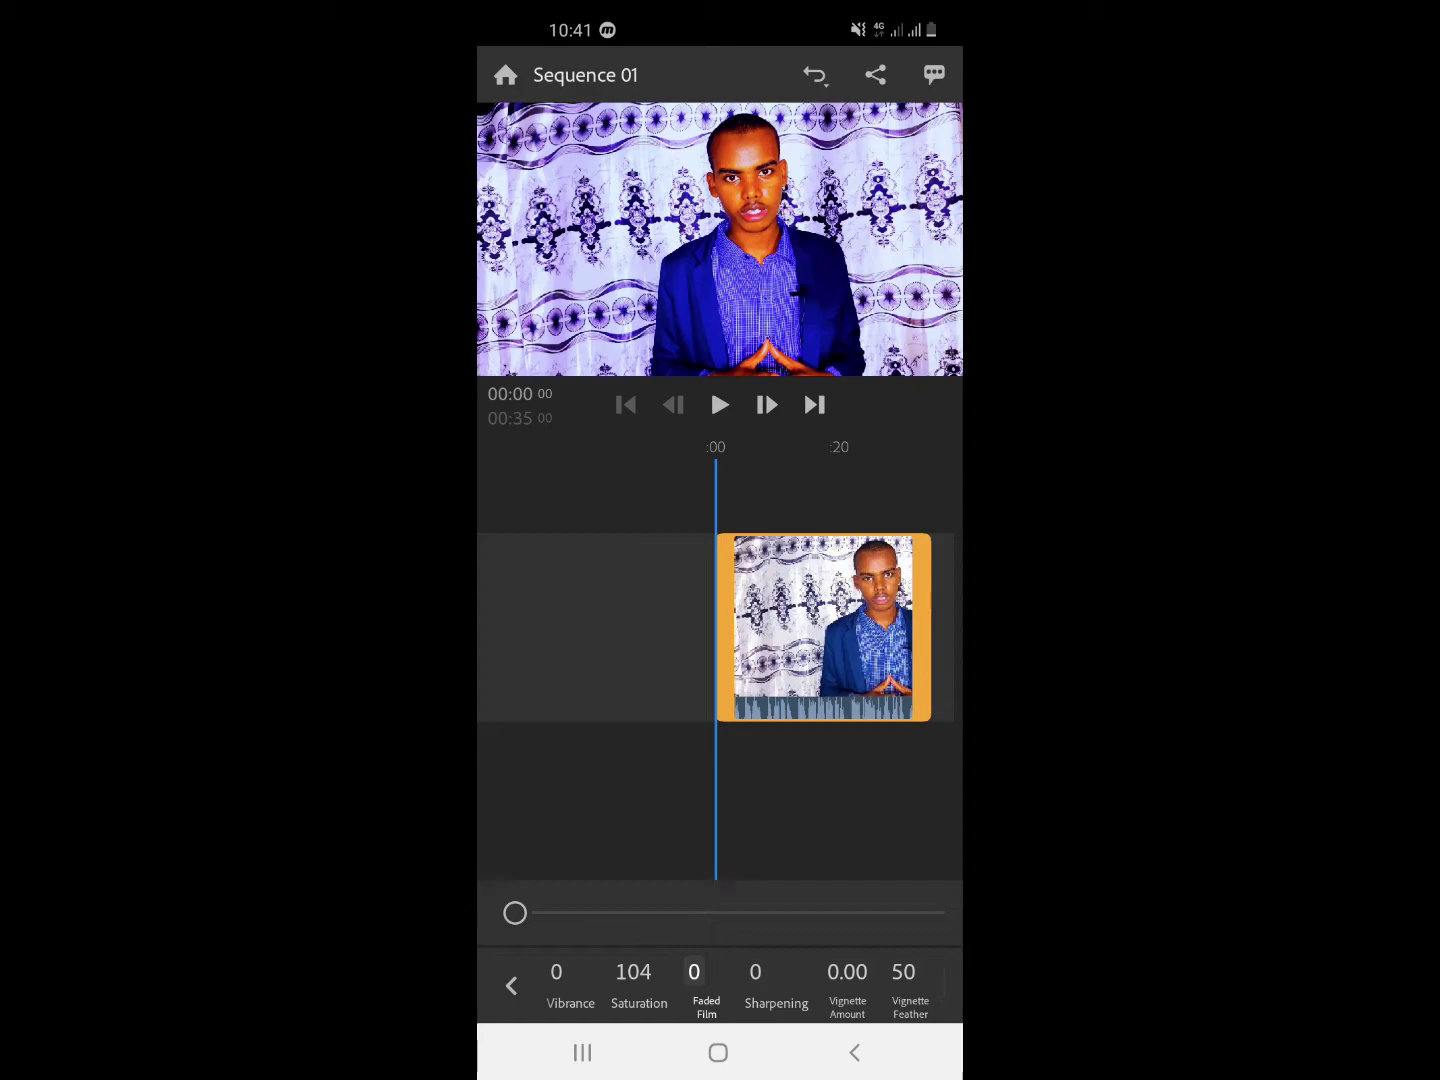
mouse_move(602, 933)
left_mouse_down()
mouse_move(910, 951)
mouse_move(559, 987)
left_mouse_up()
left_click(776, 985)
mouse_move(726, 913)
left_mouse_down()
mouse_move(945, 916)
mouse_move(574, 962)
mouse_move(730, 1017)
mouse_move(600, 1005)
left_mouse_up()
- Drag Vignette Amount to -3.00 and fine-tune Vignette Feather down to 4
left_click(665, 985)
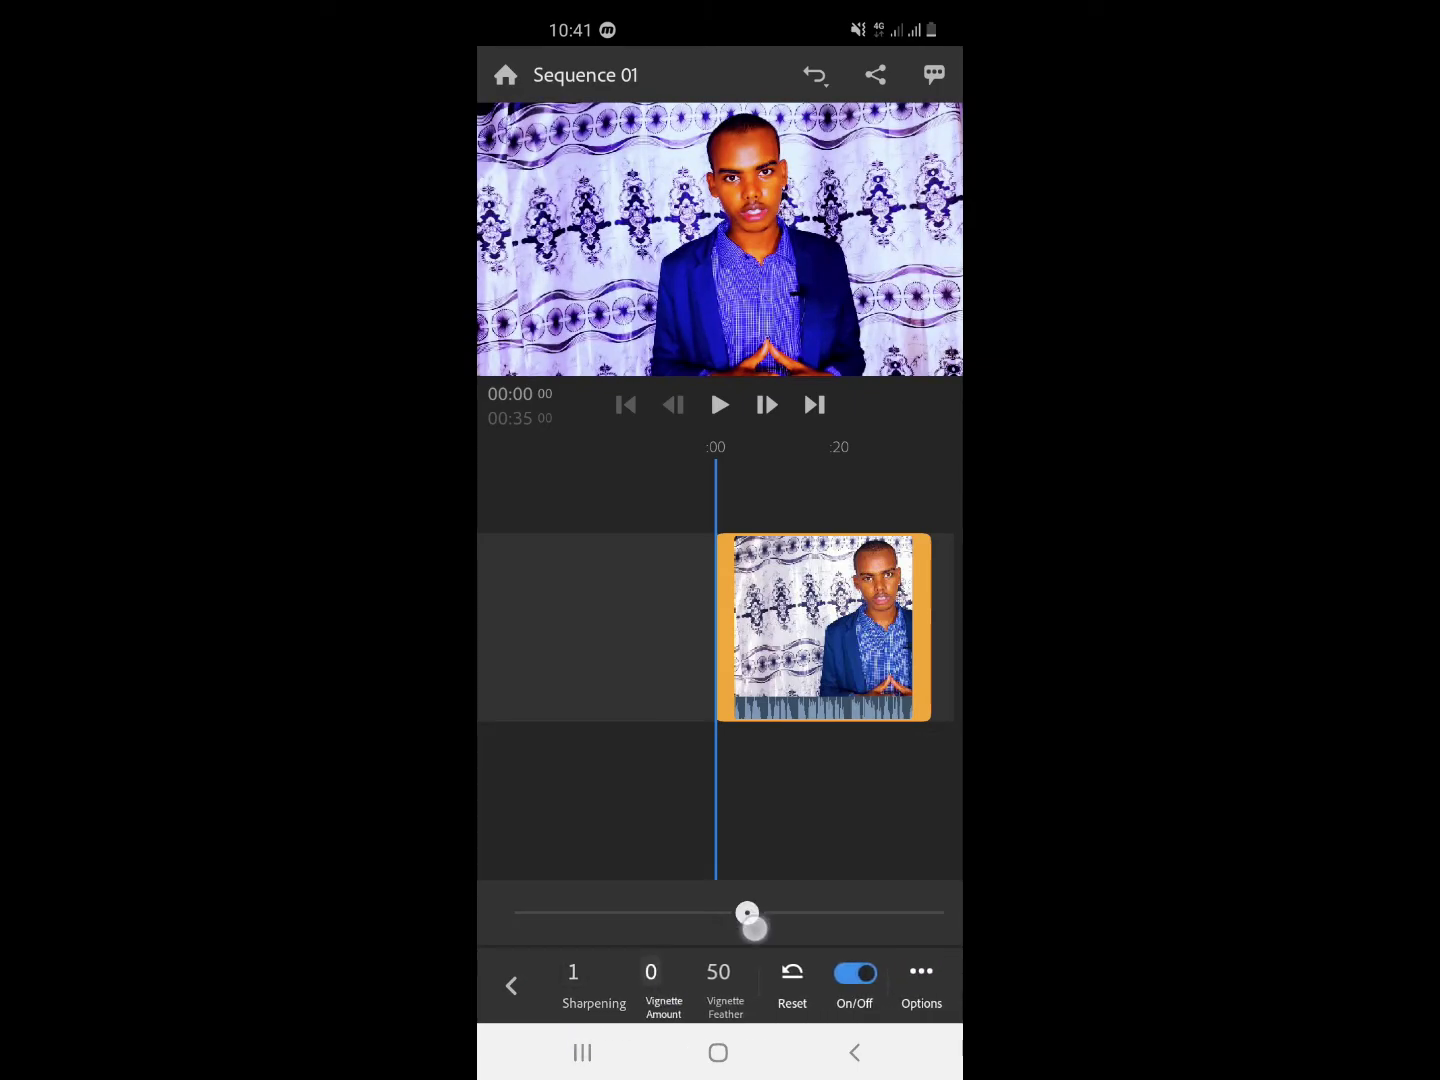
mouse_move(730, 913)
left_mouse_down()
mouse_move(935, 929)
mouse_move(521, 953)
mouse_move(951, 955)
mouse_move(500, 962)
left_mouse_up()
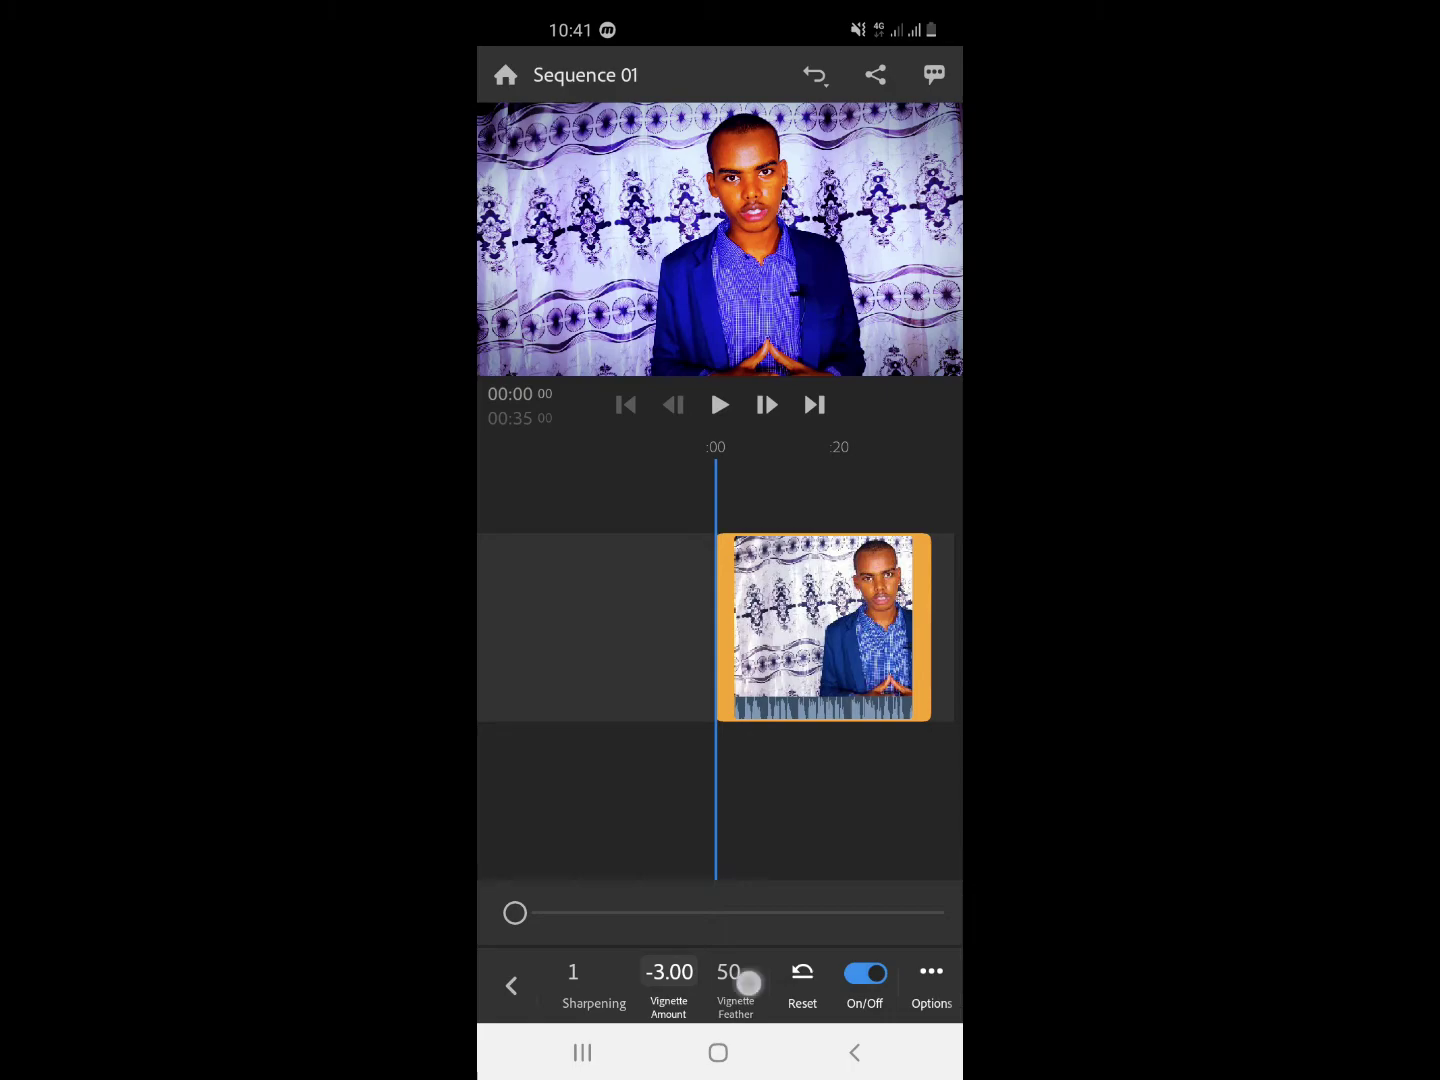
left_click(748, 984)
mouse_move(735, 920)
left_mouse_down()
mouse_move(938, 933)
mouse_move(513, 990)
left_mouse_up()
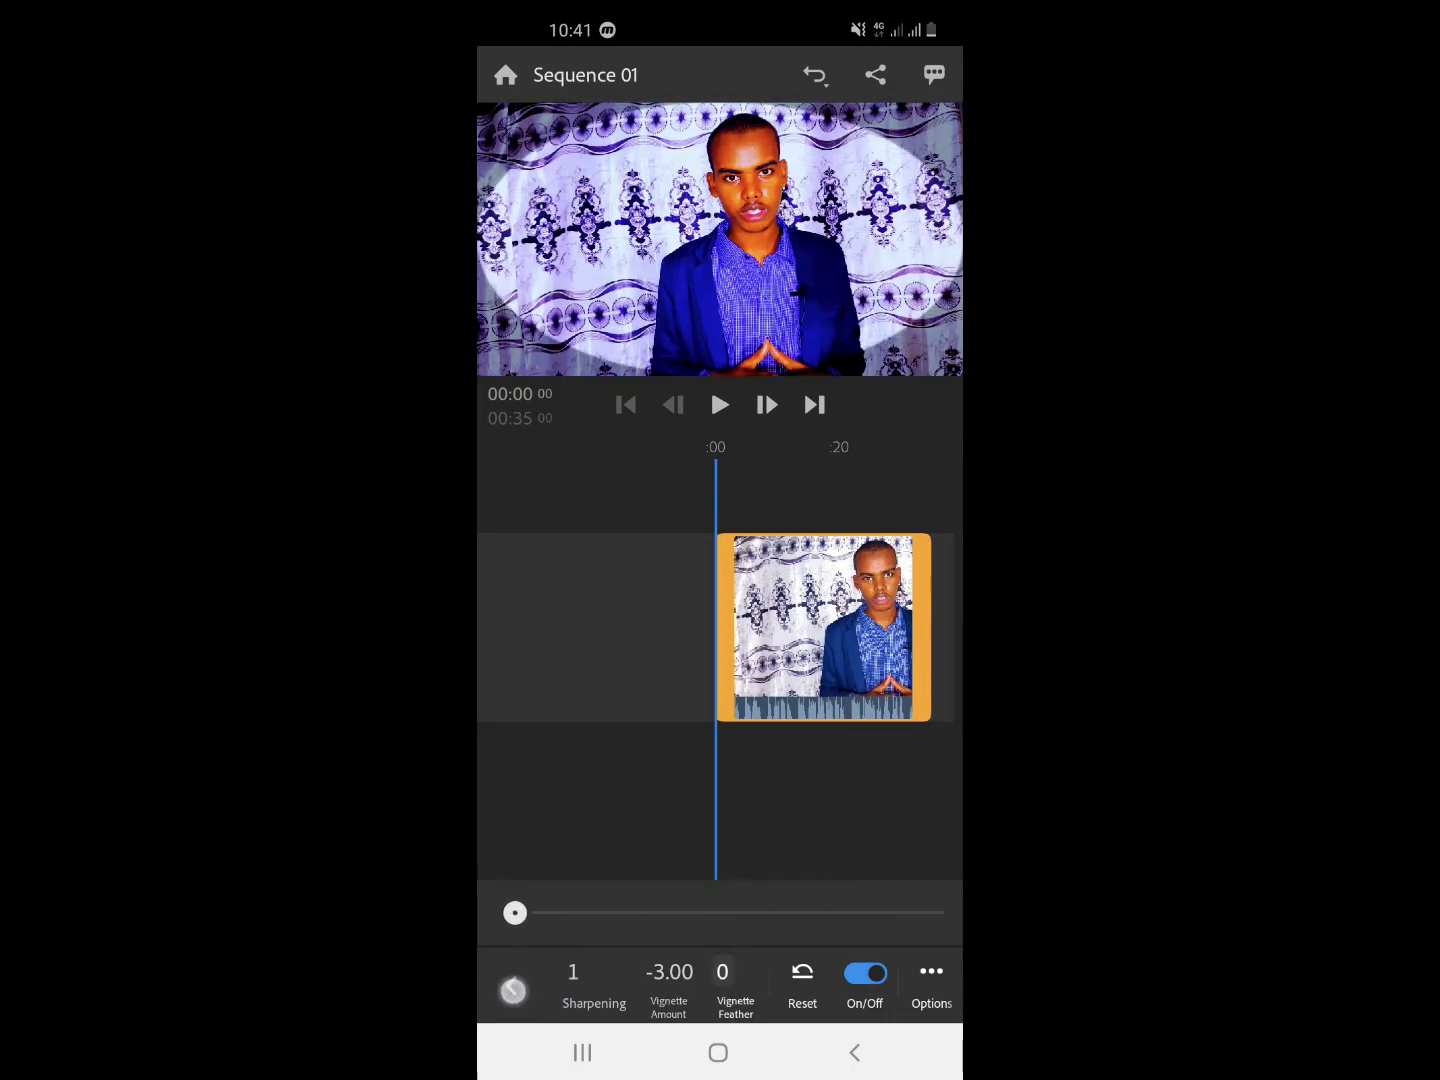
mouse_move(511, 989)
left_mouse_down()
mouse_move(938, 967)
mouse_move(530, 1015)
left_mouse_up()
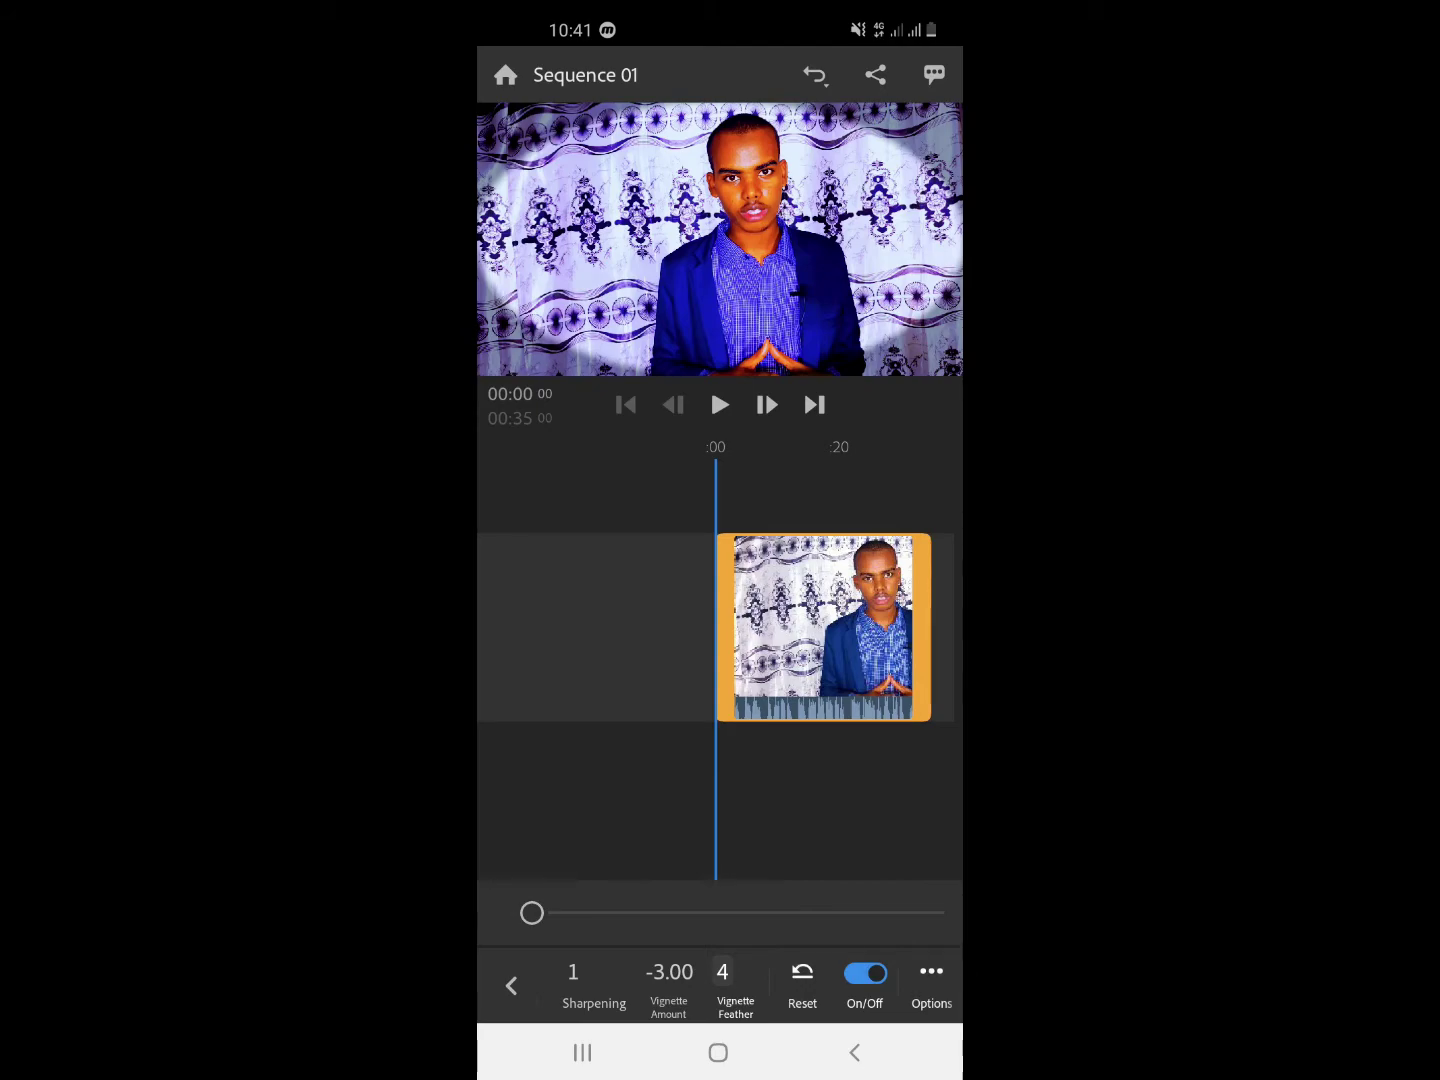
left_click(736, 1002)
left_click_drag(736, 1002, 701, 1002)
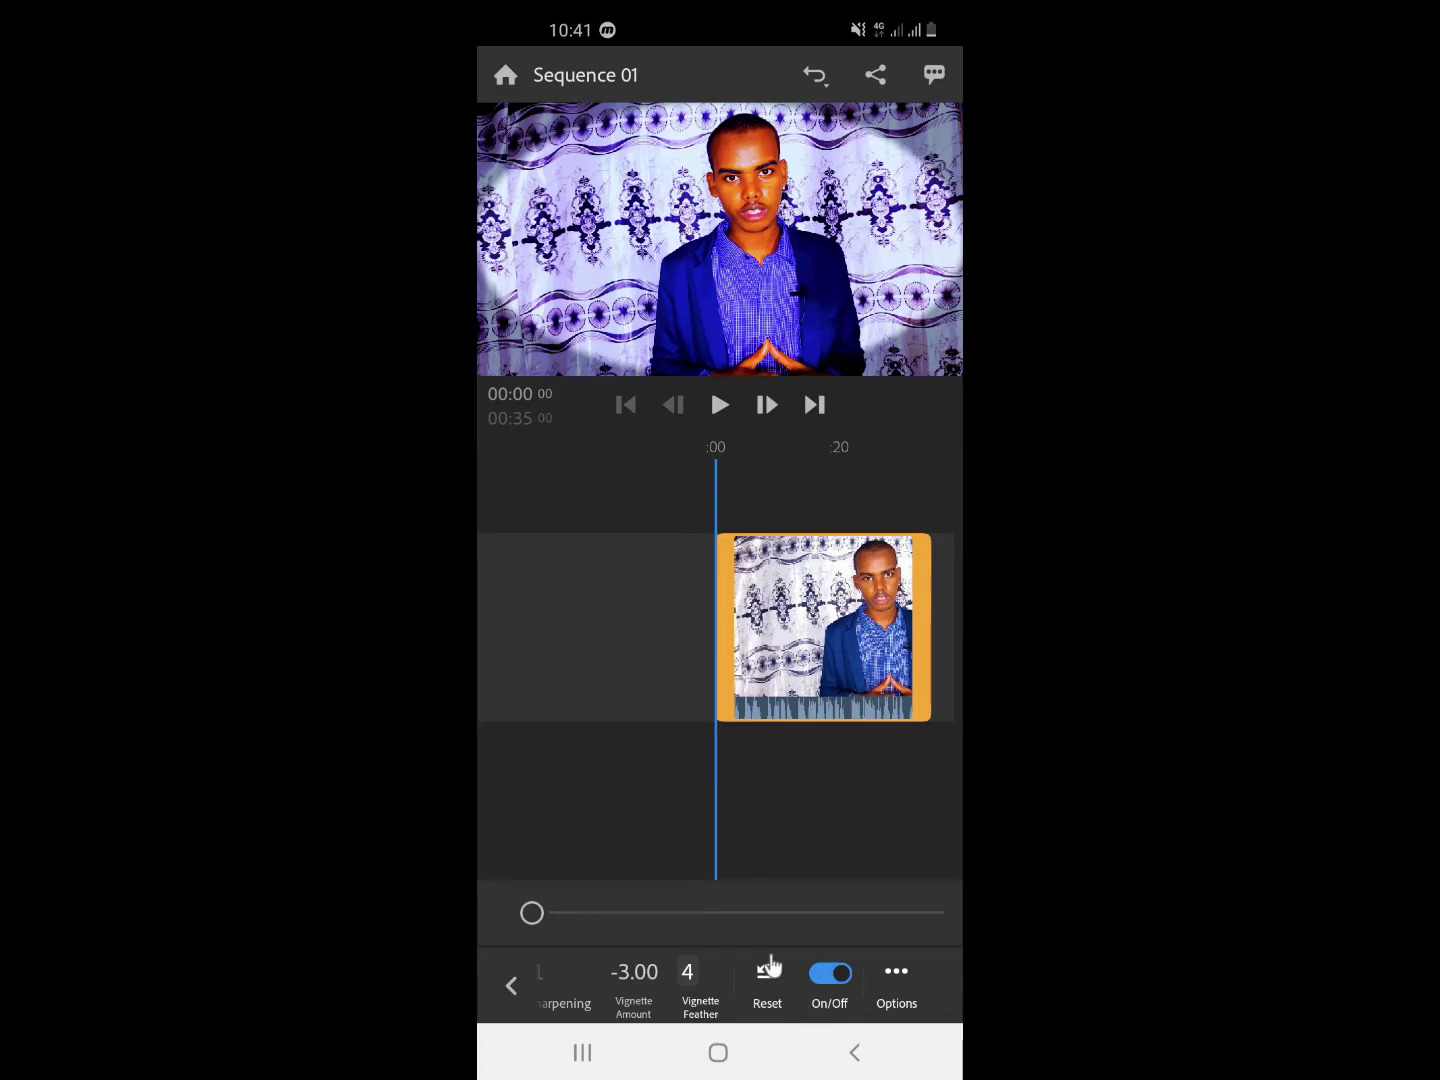
- Dismiss the effect options unchanged and return to the main editing tools
left_click(897, 985)
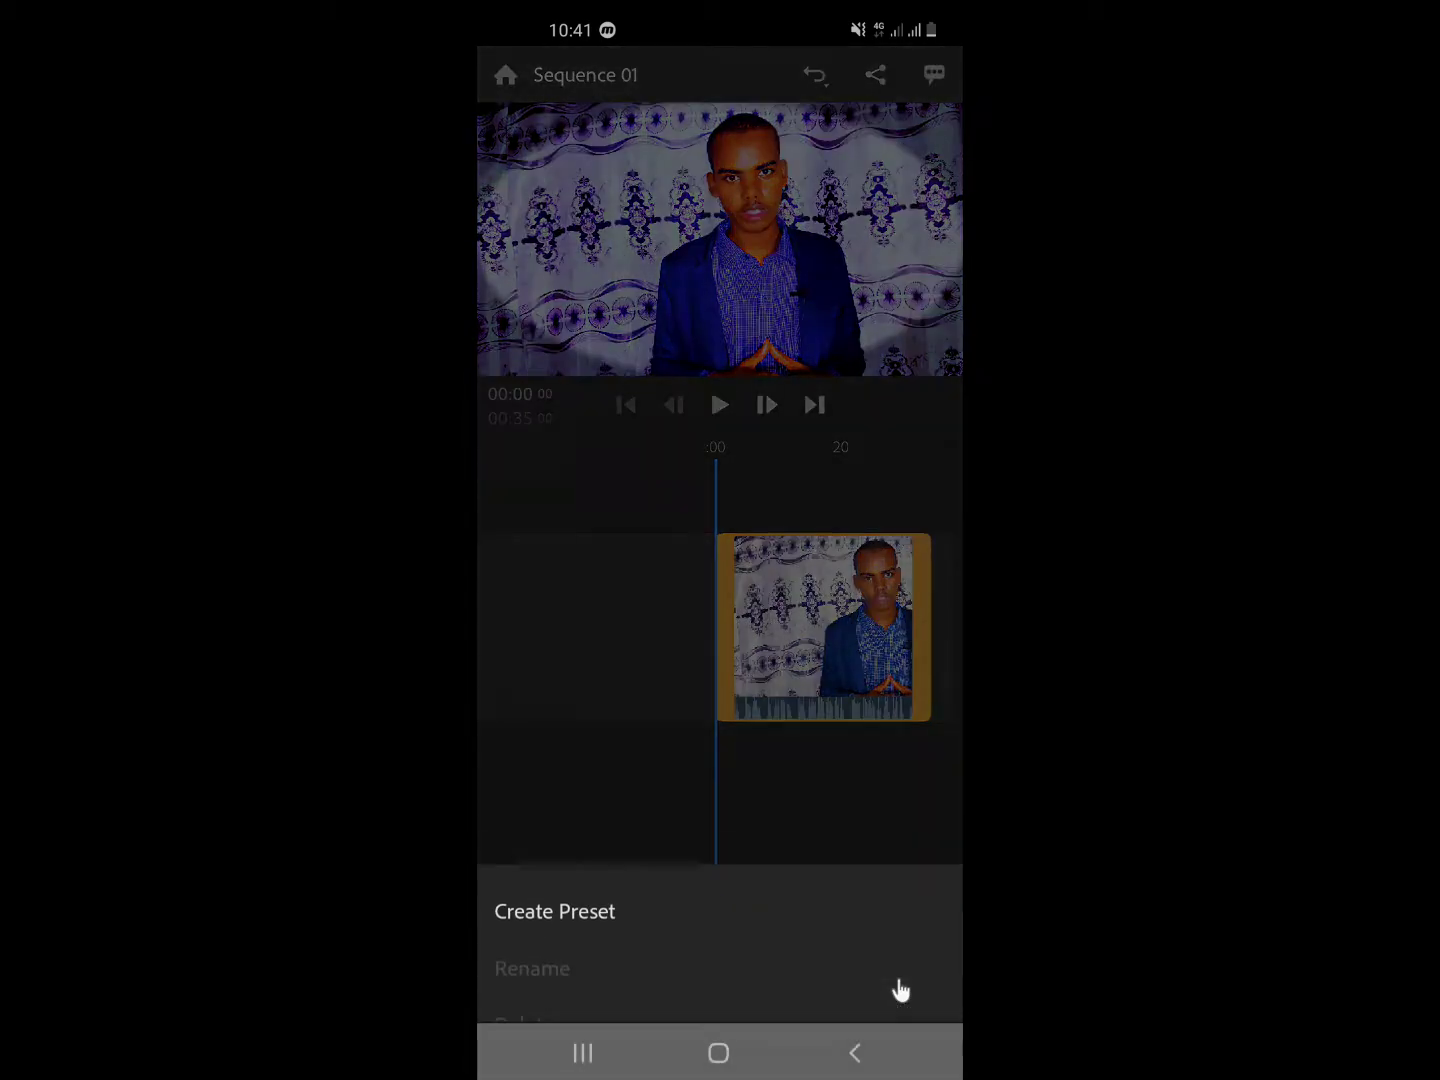
left_click(582, 793)
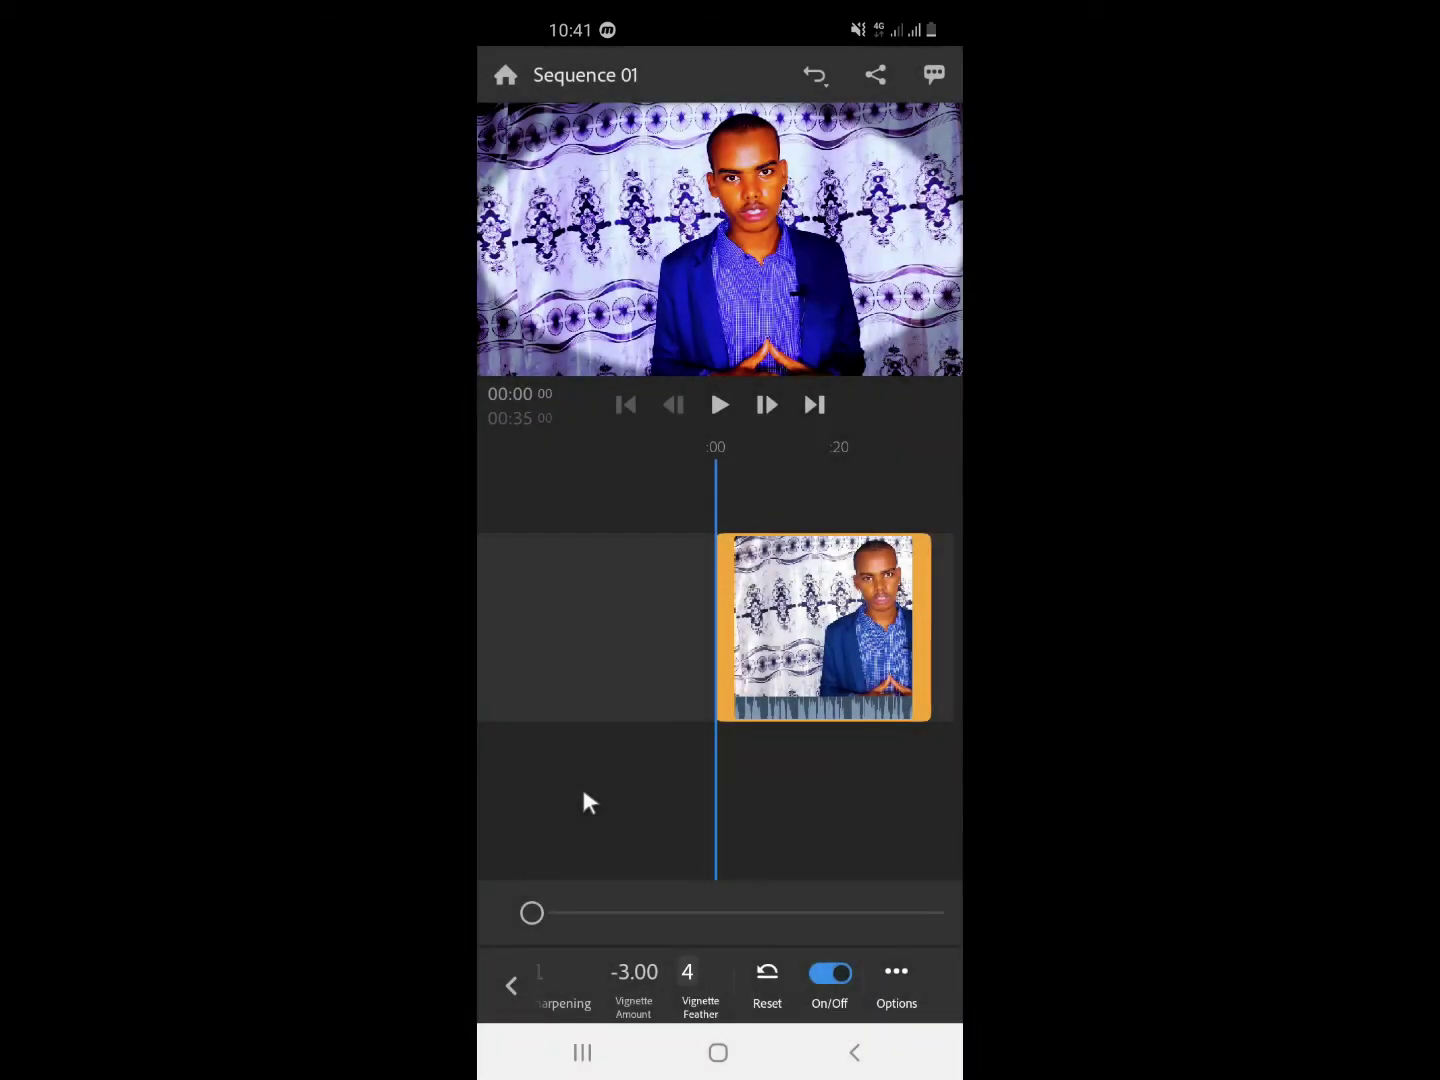
left_click(515, 1000)
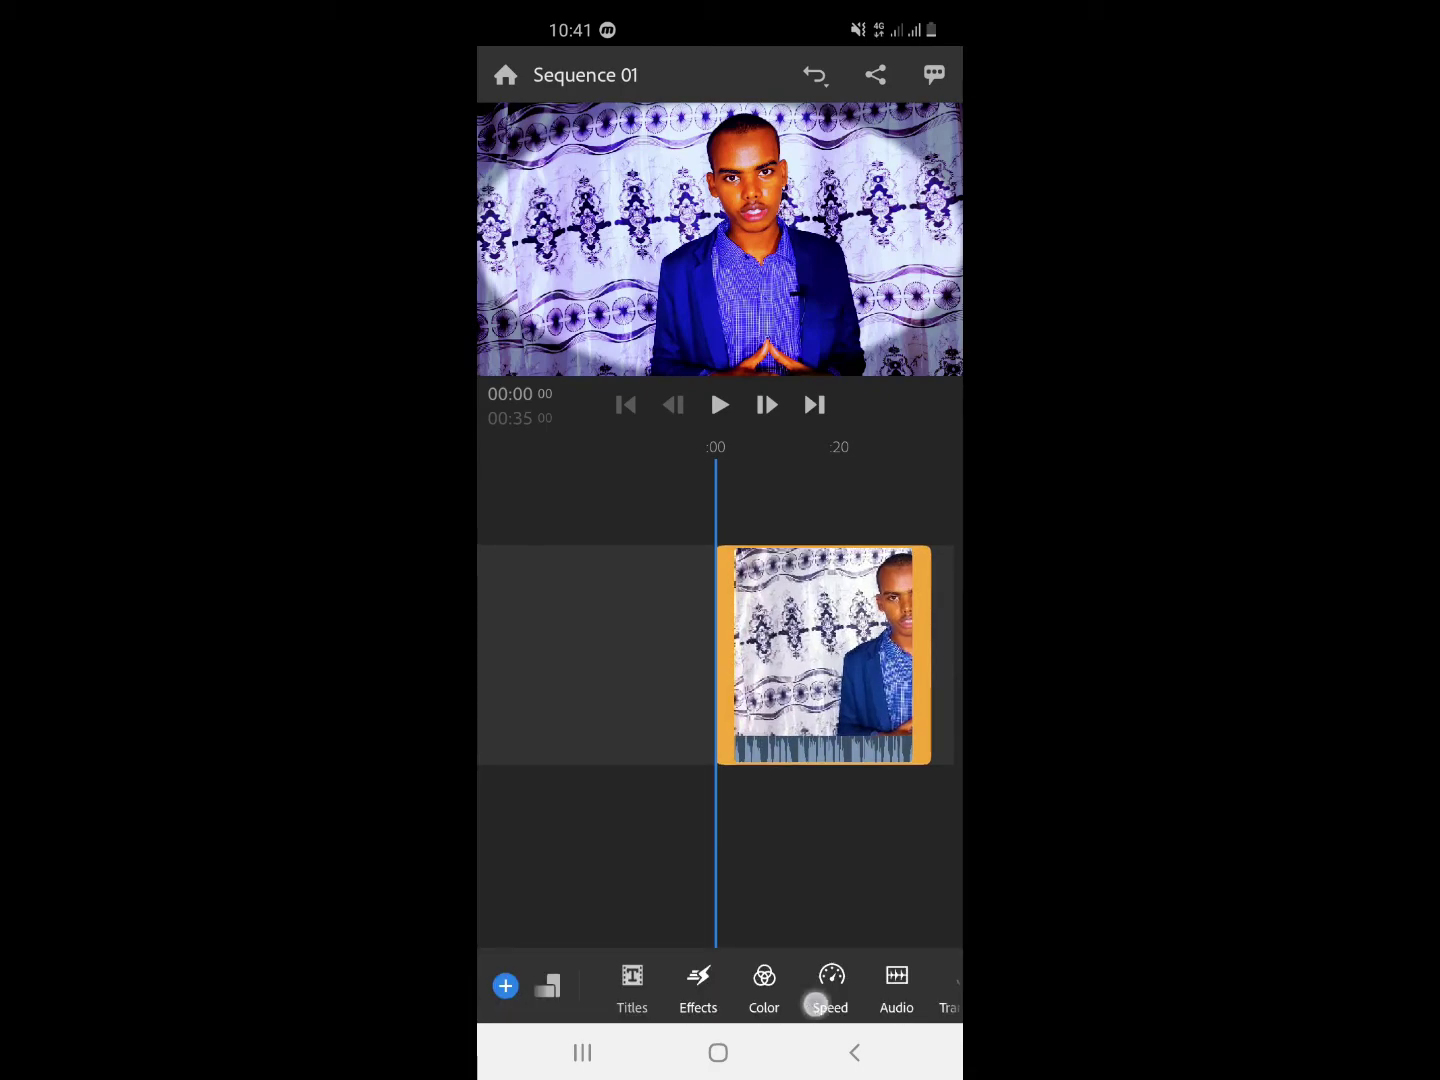
- Scrub the timeline, play and pause from 00:13, then jump back to the sequence start
left_click_drag(823, 1003, 669, 1010)
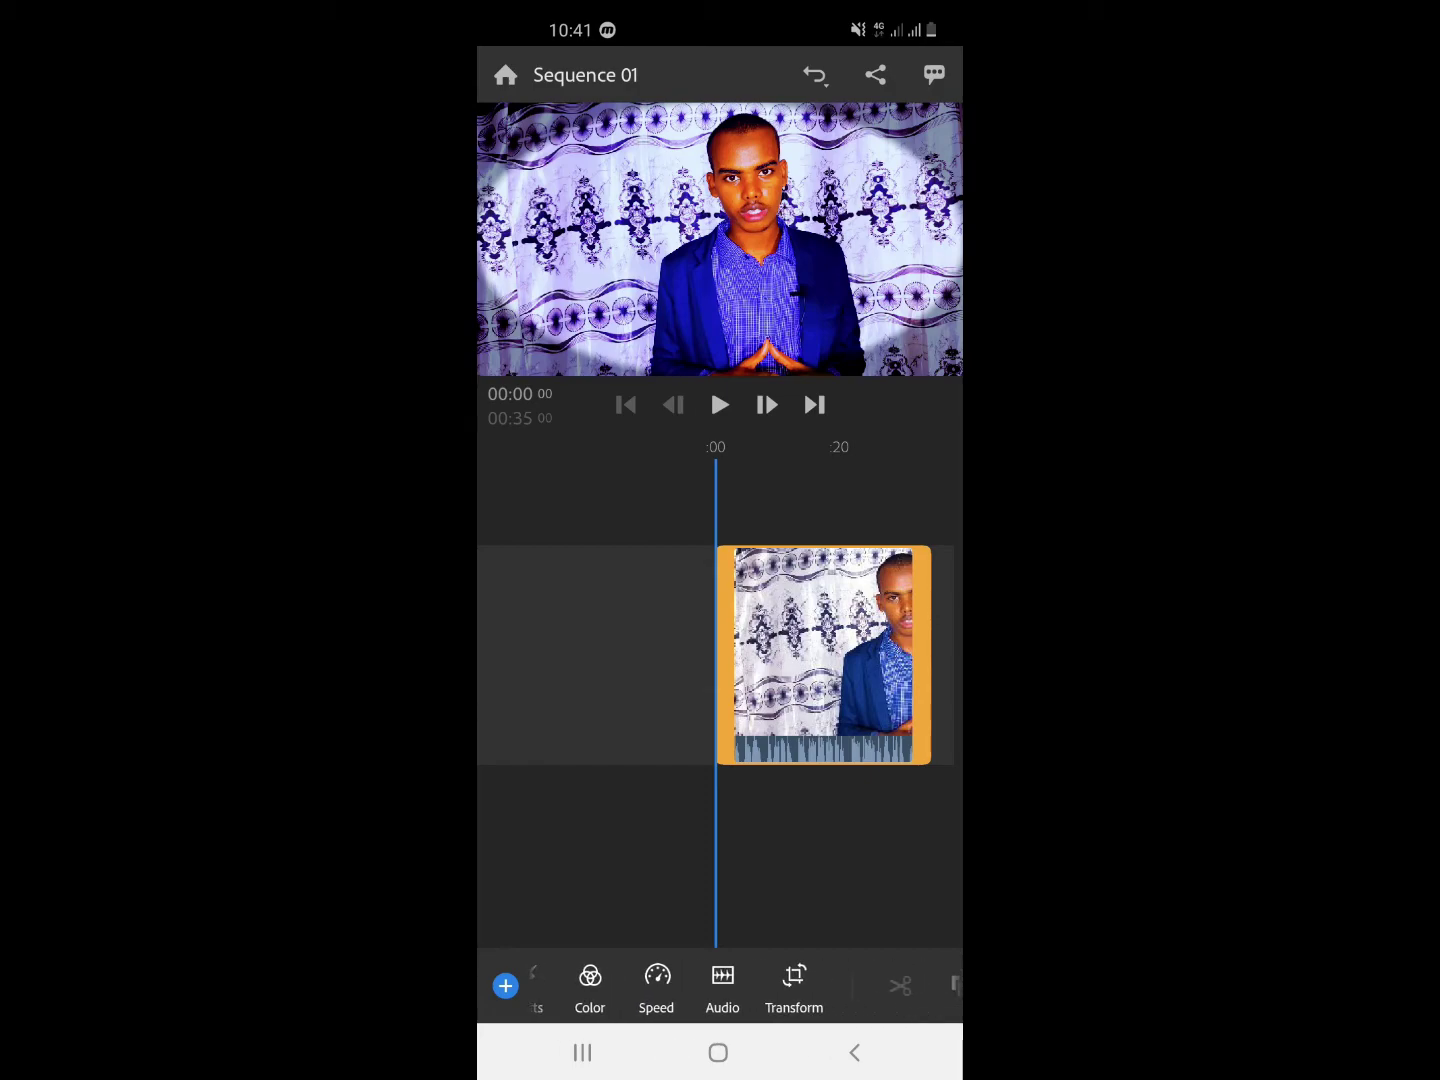
left_click_drag(820, 840, 784, 874)
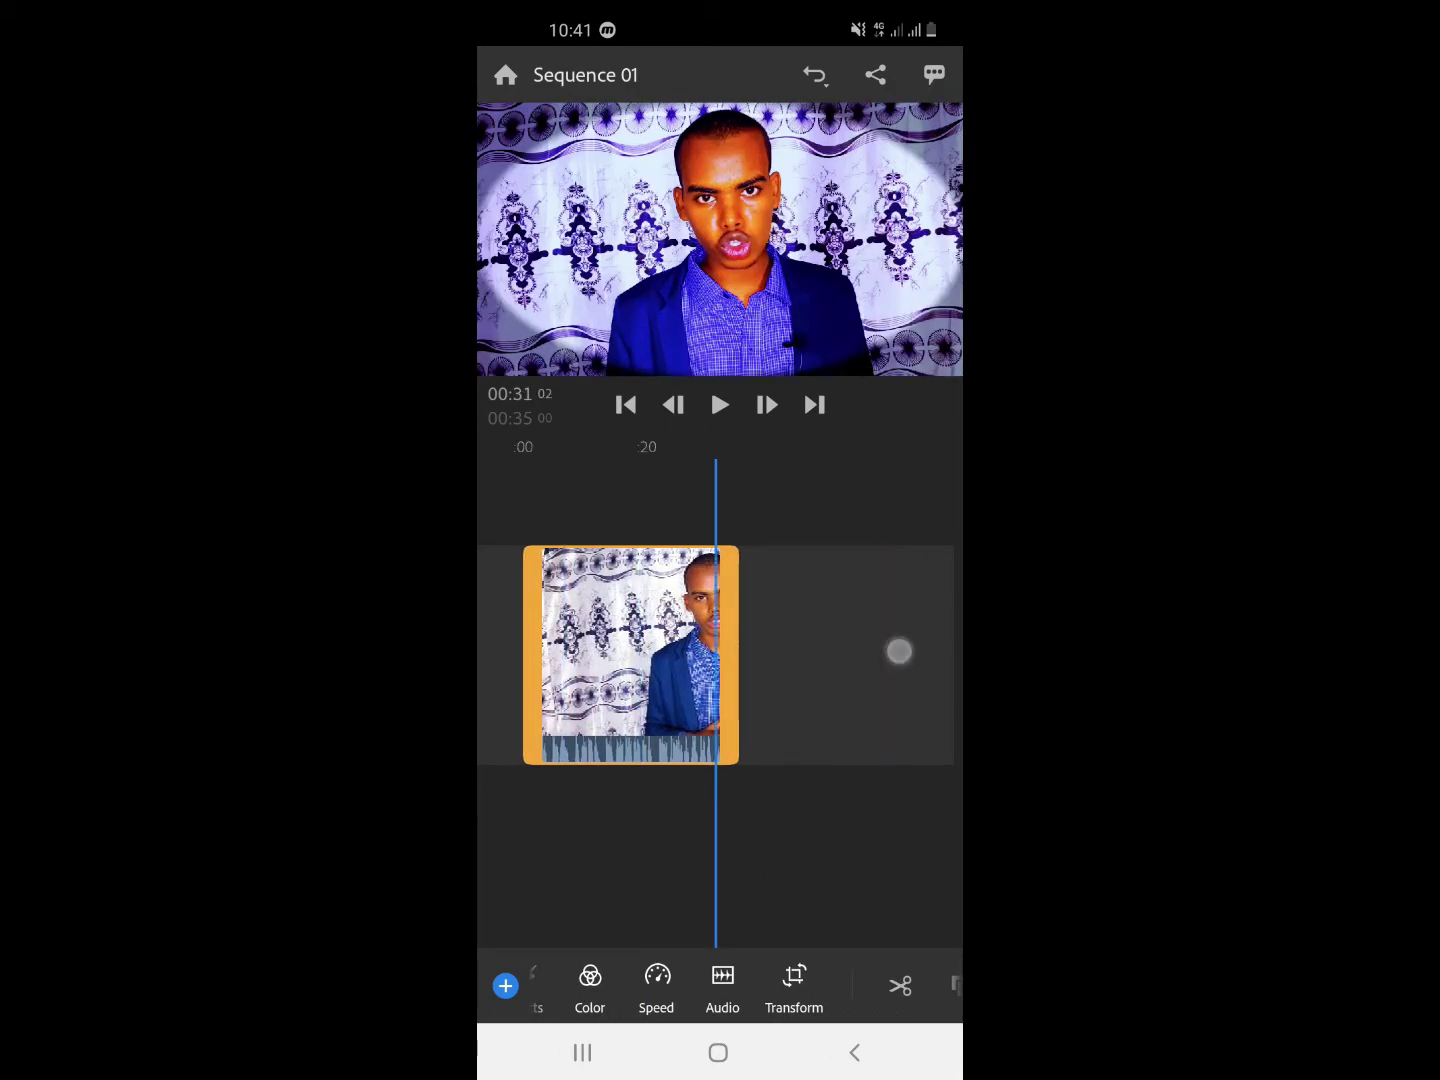
left_click_drag(900, 649, 850, 650)
left_click_drag(791, 714, 911, 737)
left_click(786, 691)
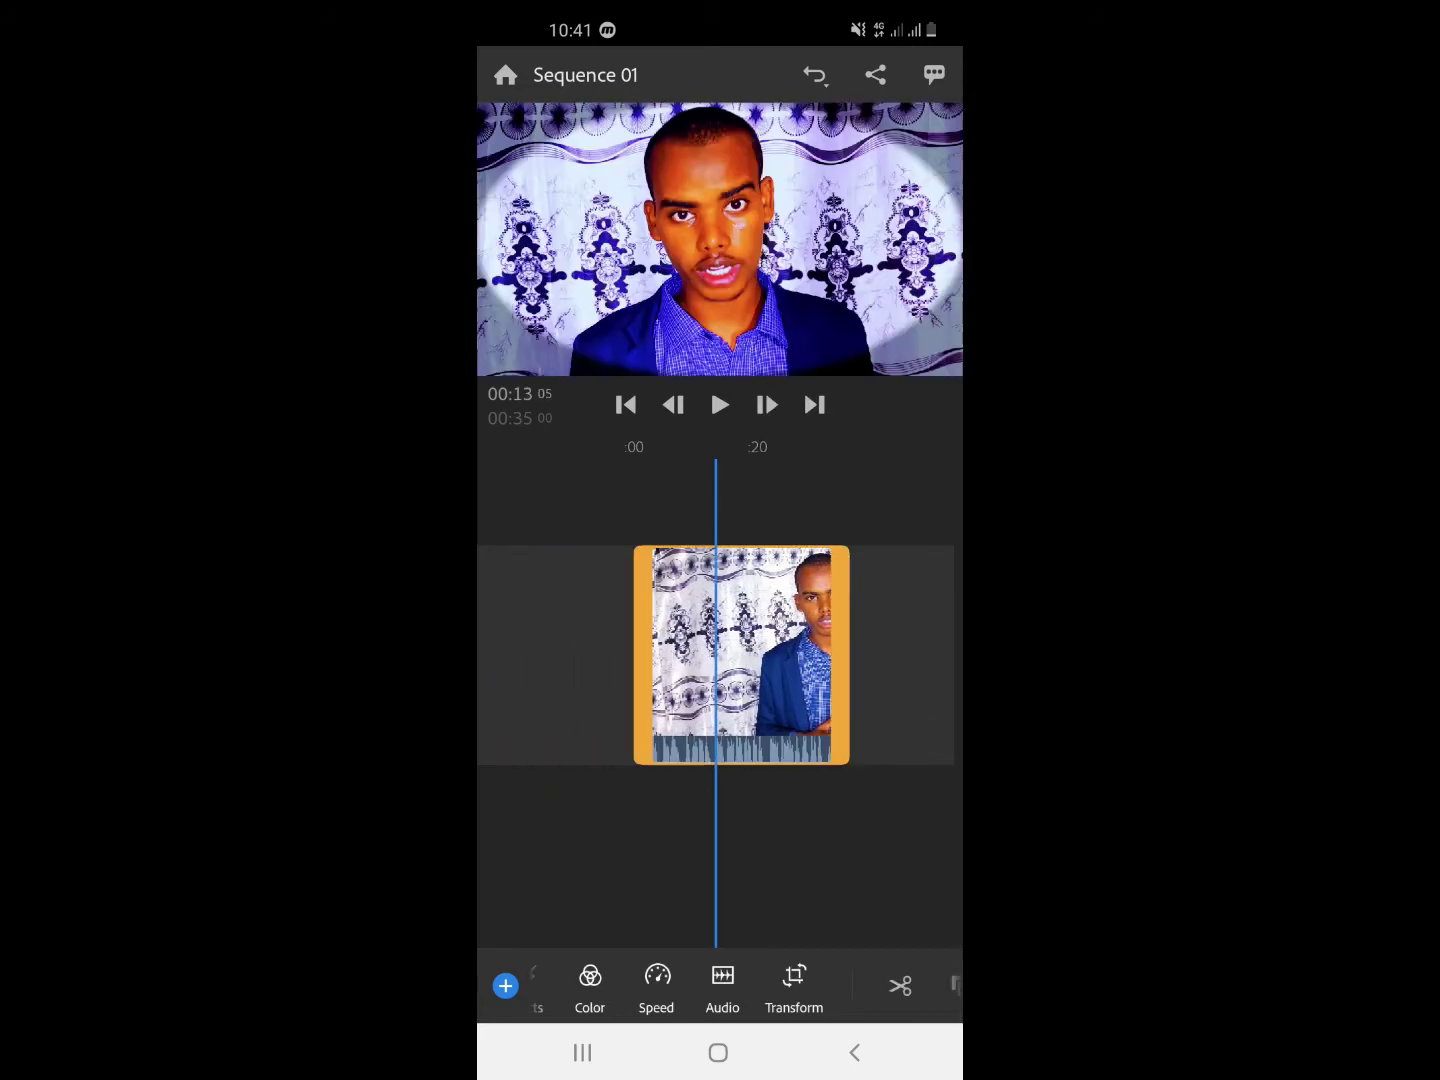
left_click(719, 404)
left_click(719, 404)
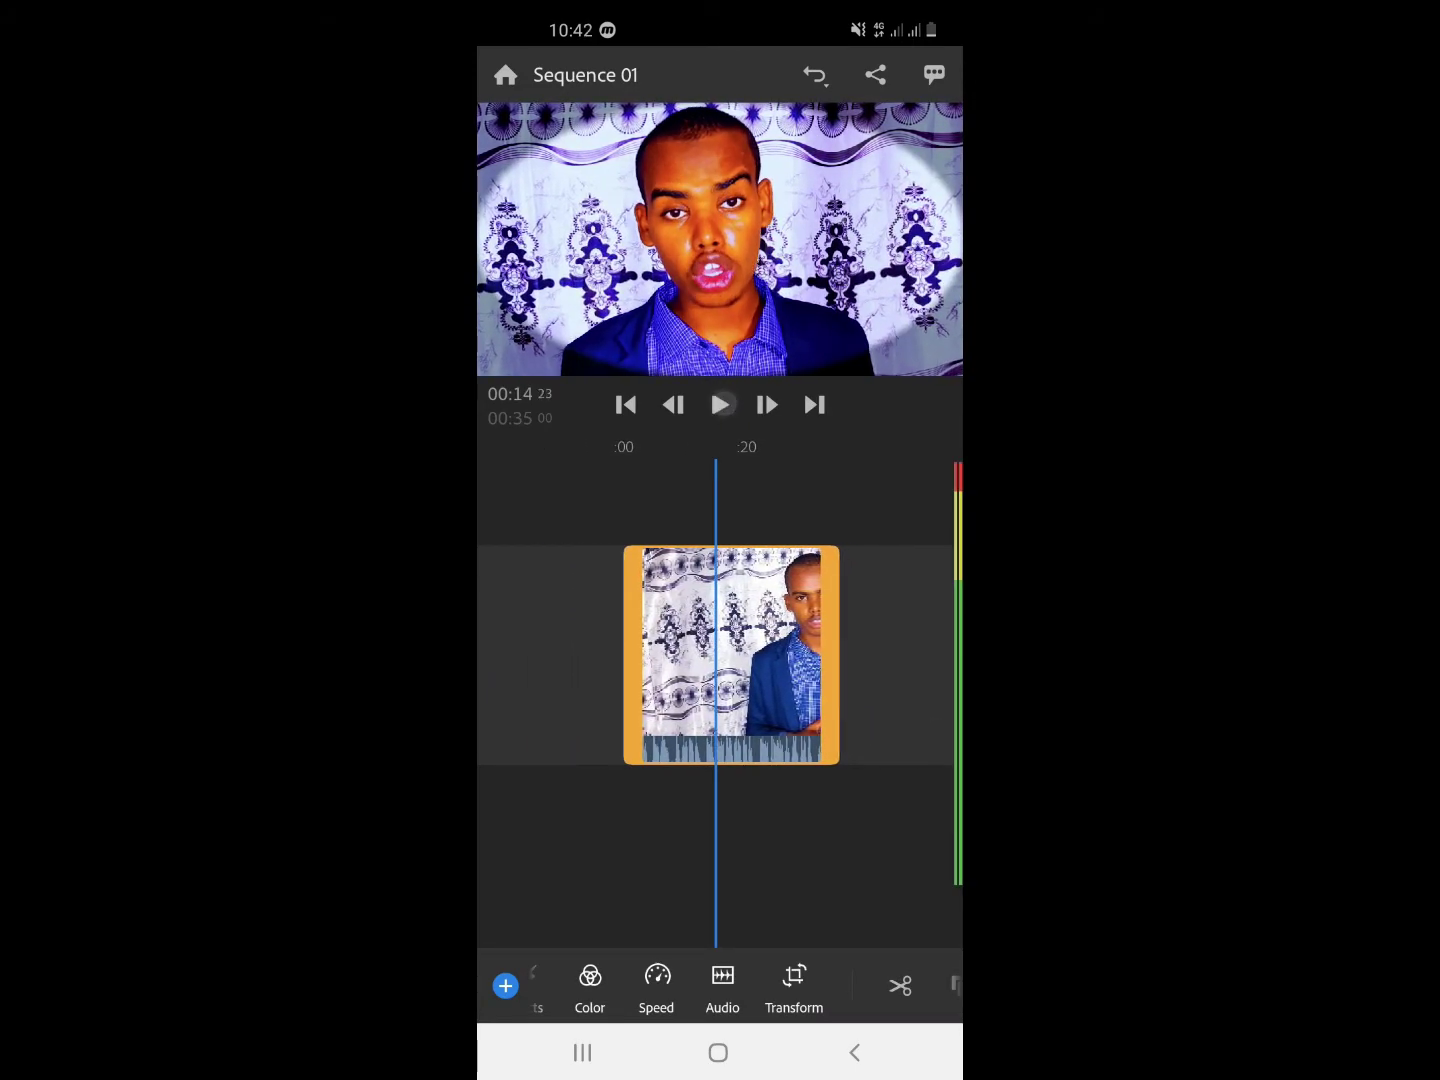
left_click(626, 404)
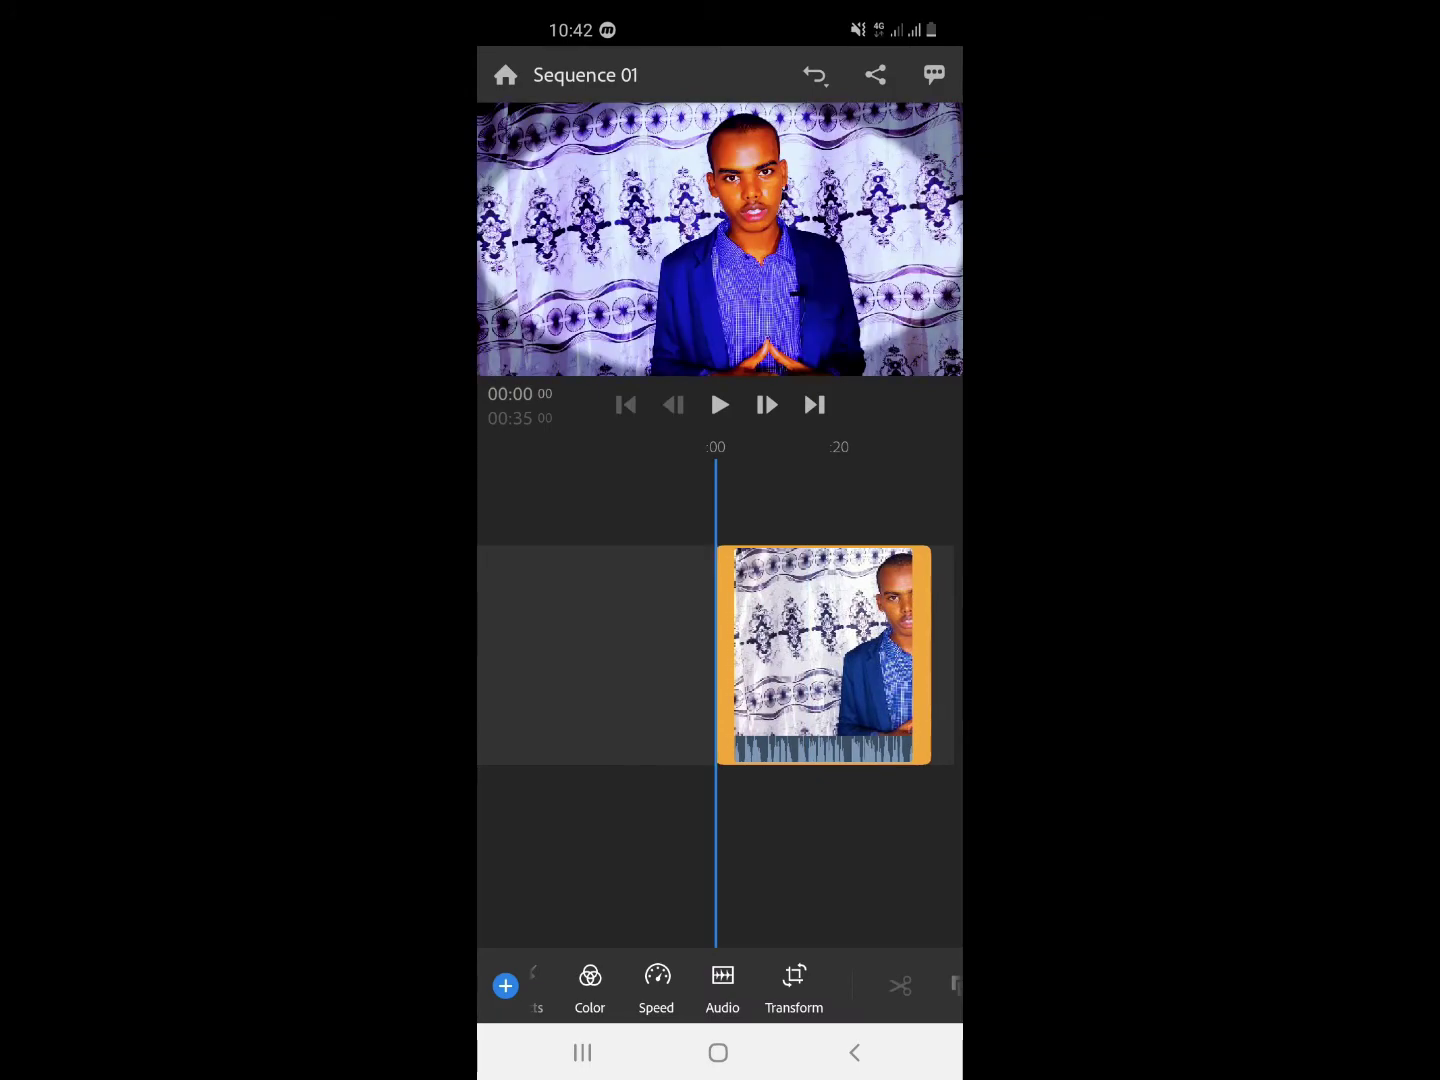
left_click_drag(720, 1006, 900, 1006)
- Swipe through the Titles style thumbnails and open the More Titles search browser
left_click(776, 980)
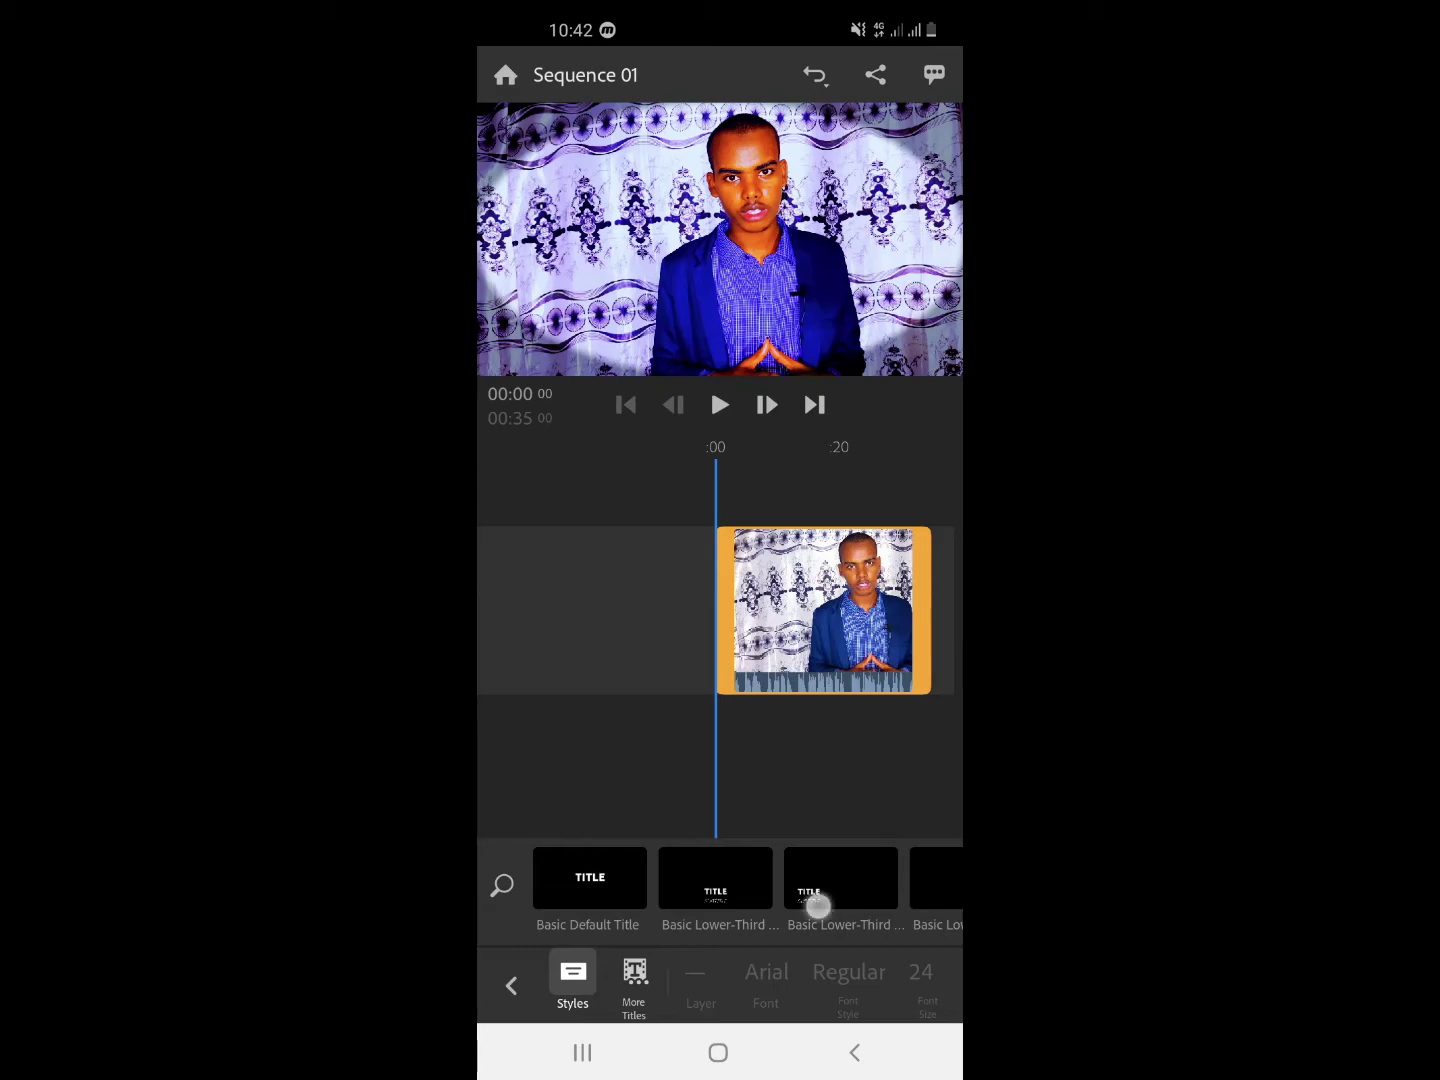
left_click_drag(813, 900, 765, 932)
left_click_drag(851, 903, 716, 935)
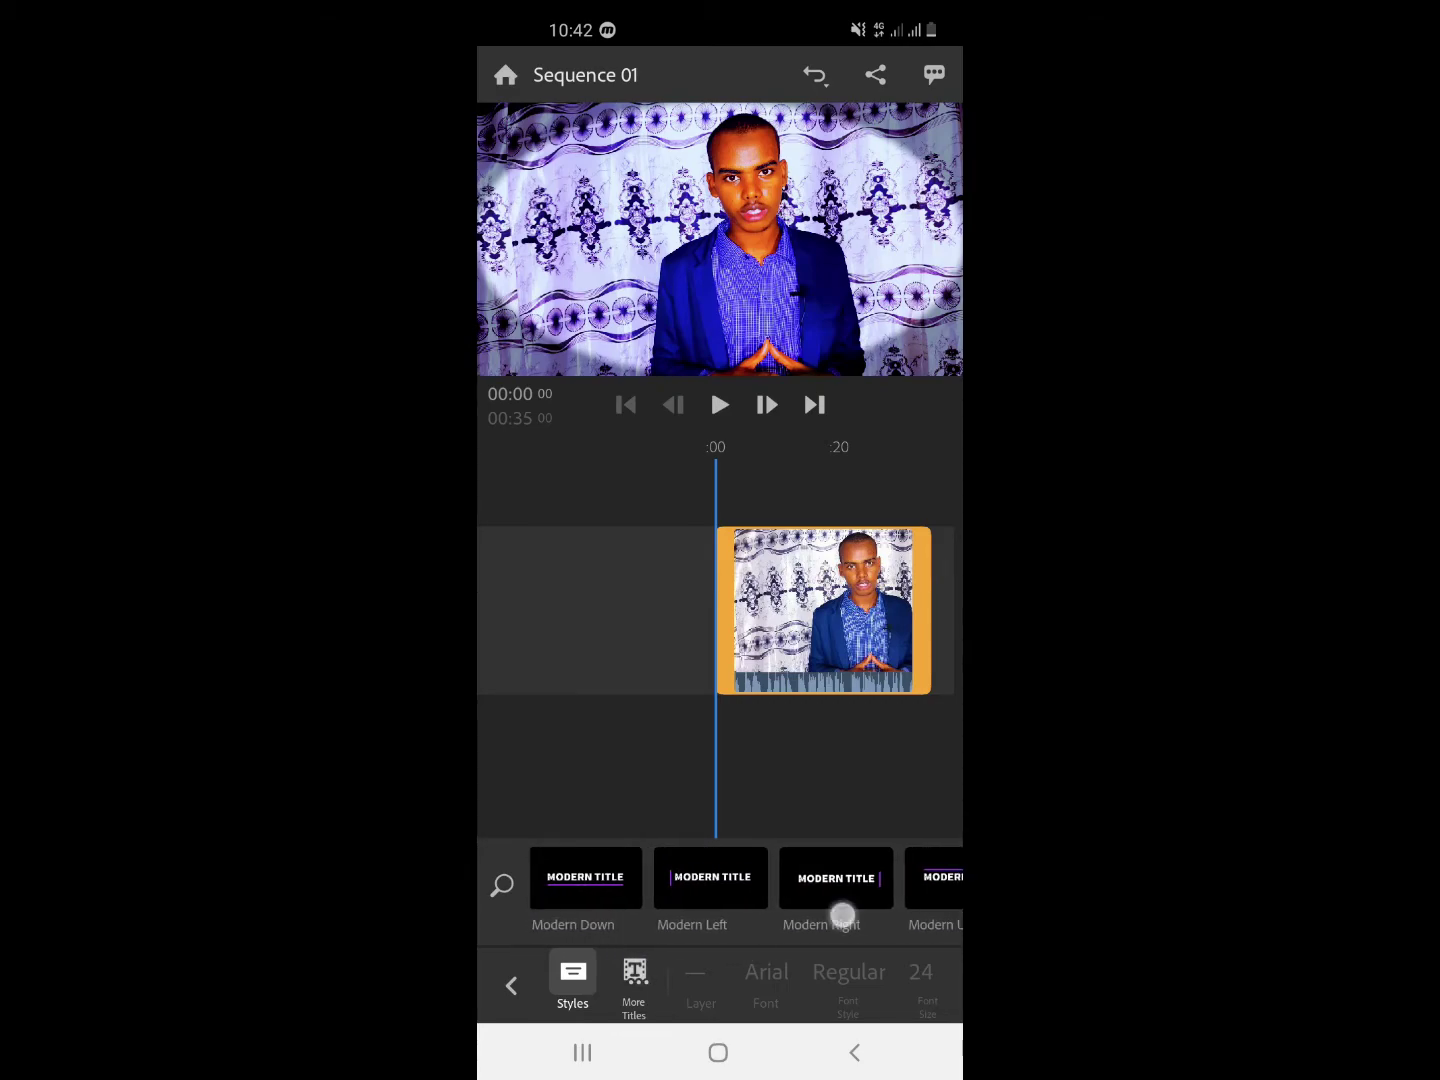
left_click_drag(842, 919, 698, 953)
scroll(720, 880, "right", 10)
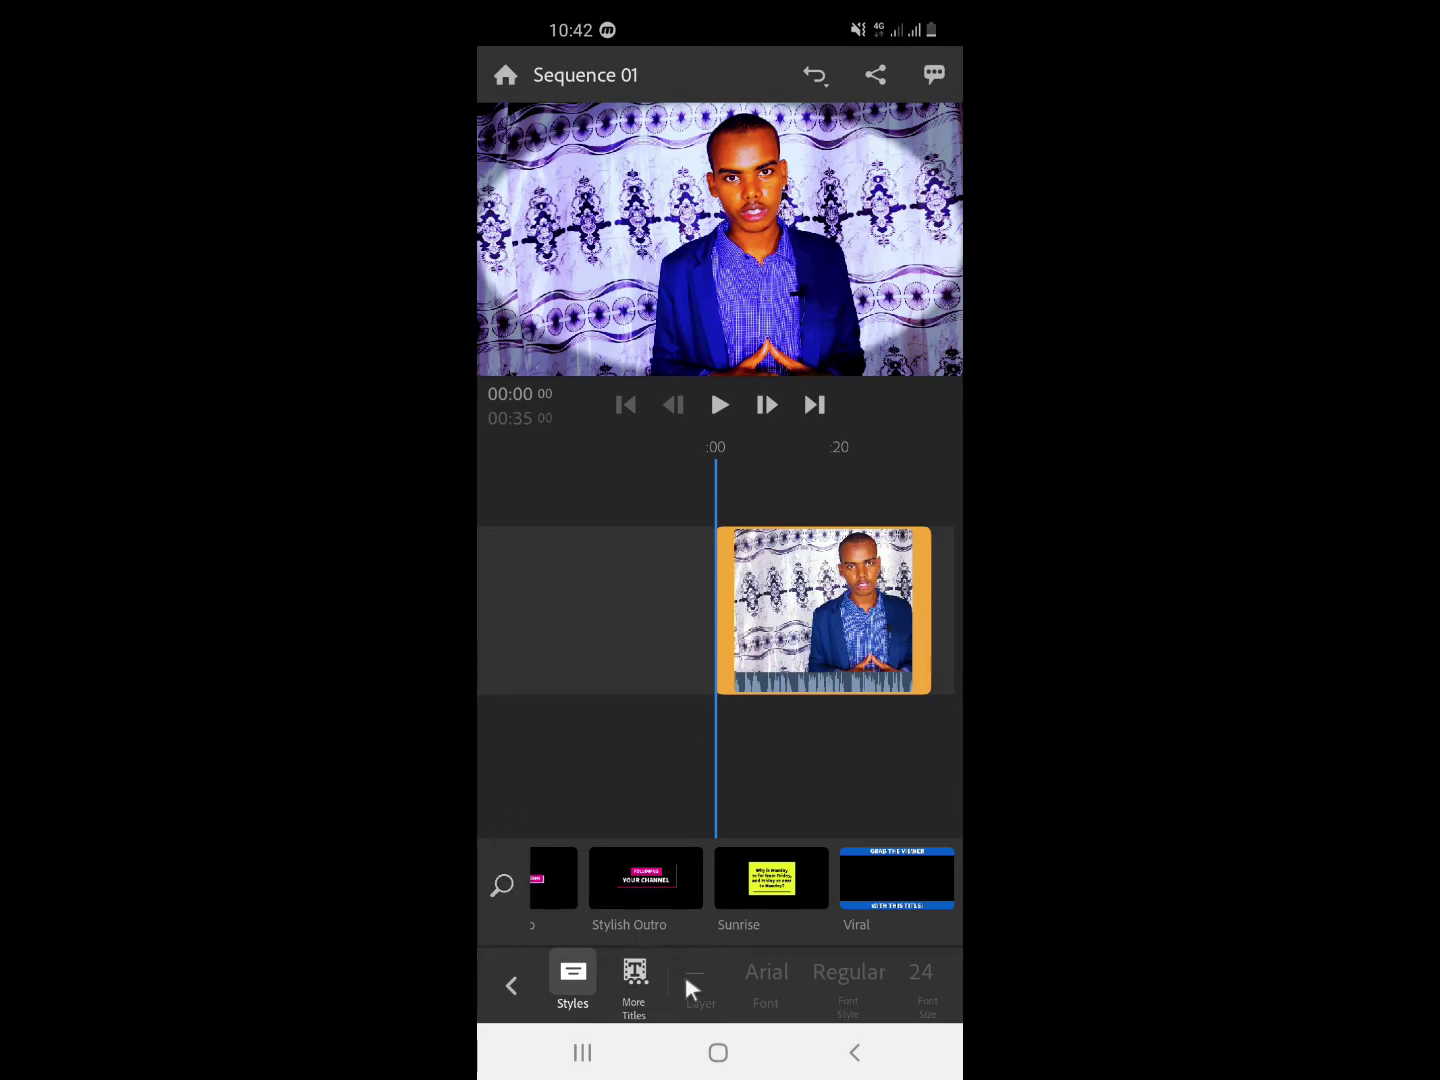
left_click(634, 985)
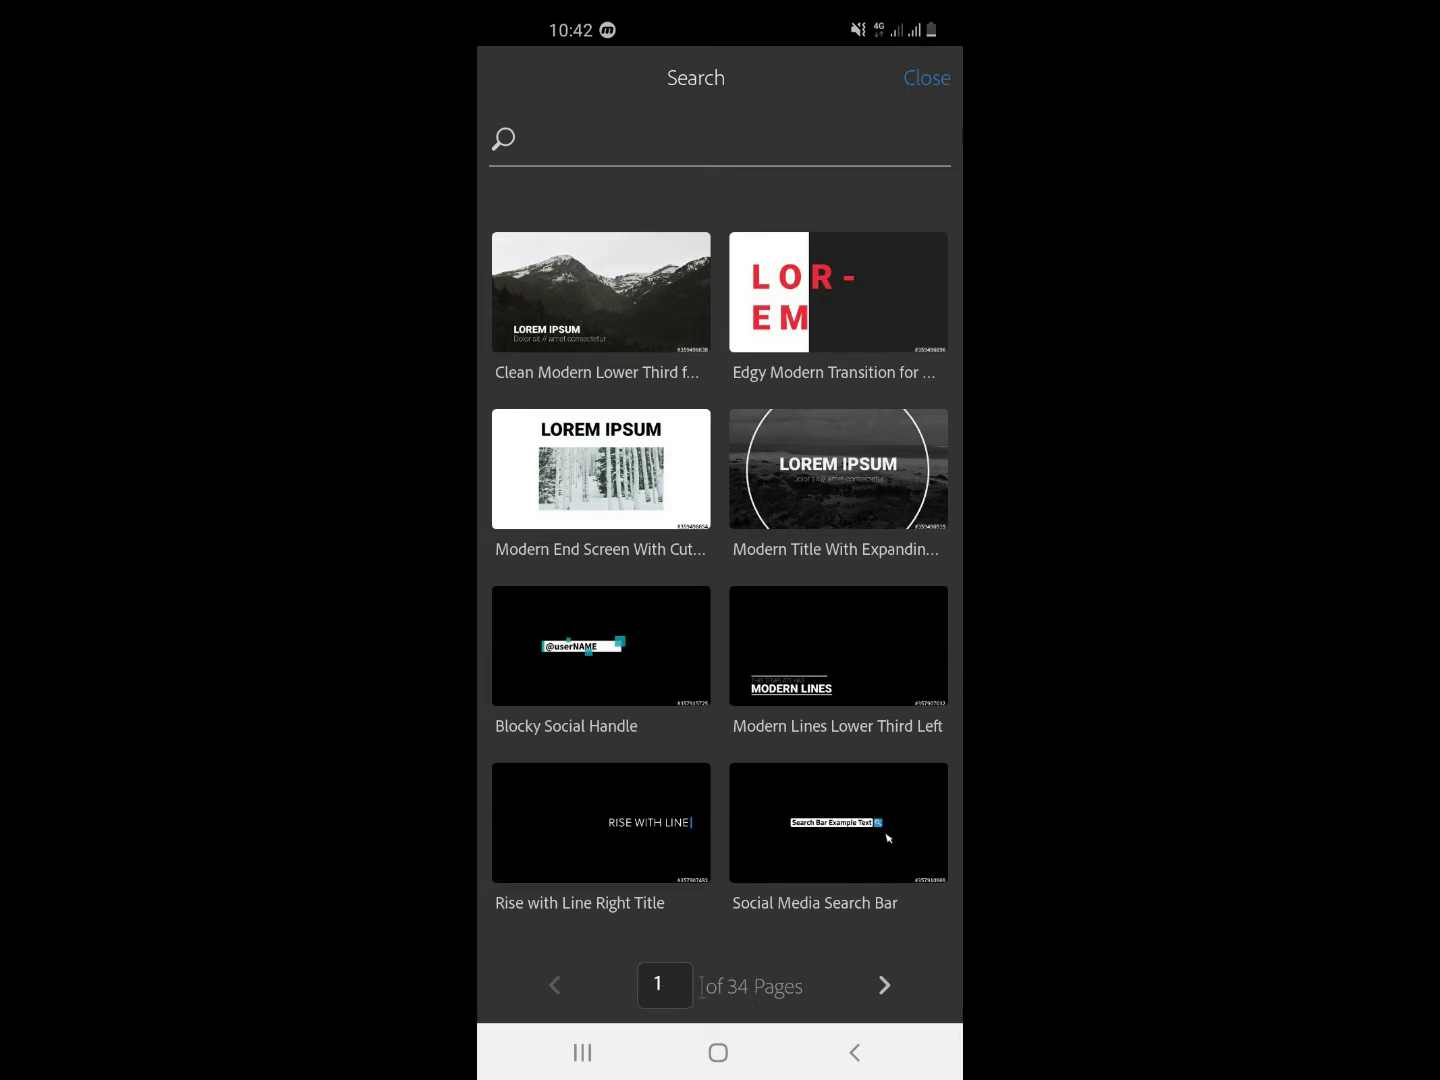
- Page through the templates to page 7 and add Rounded Frame Title at the start
left_click(885, 988)
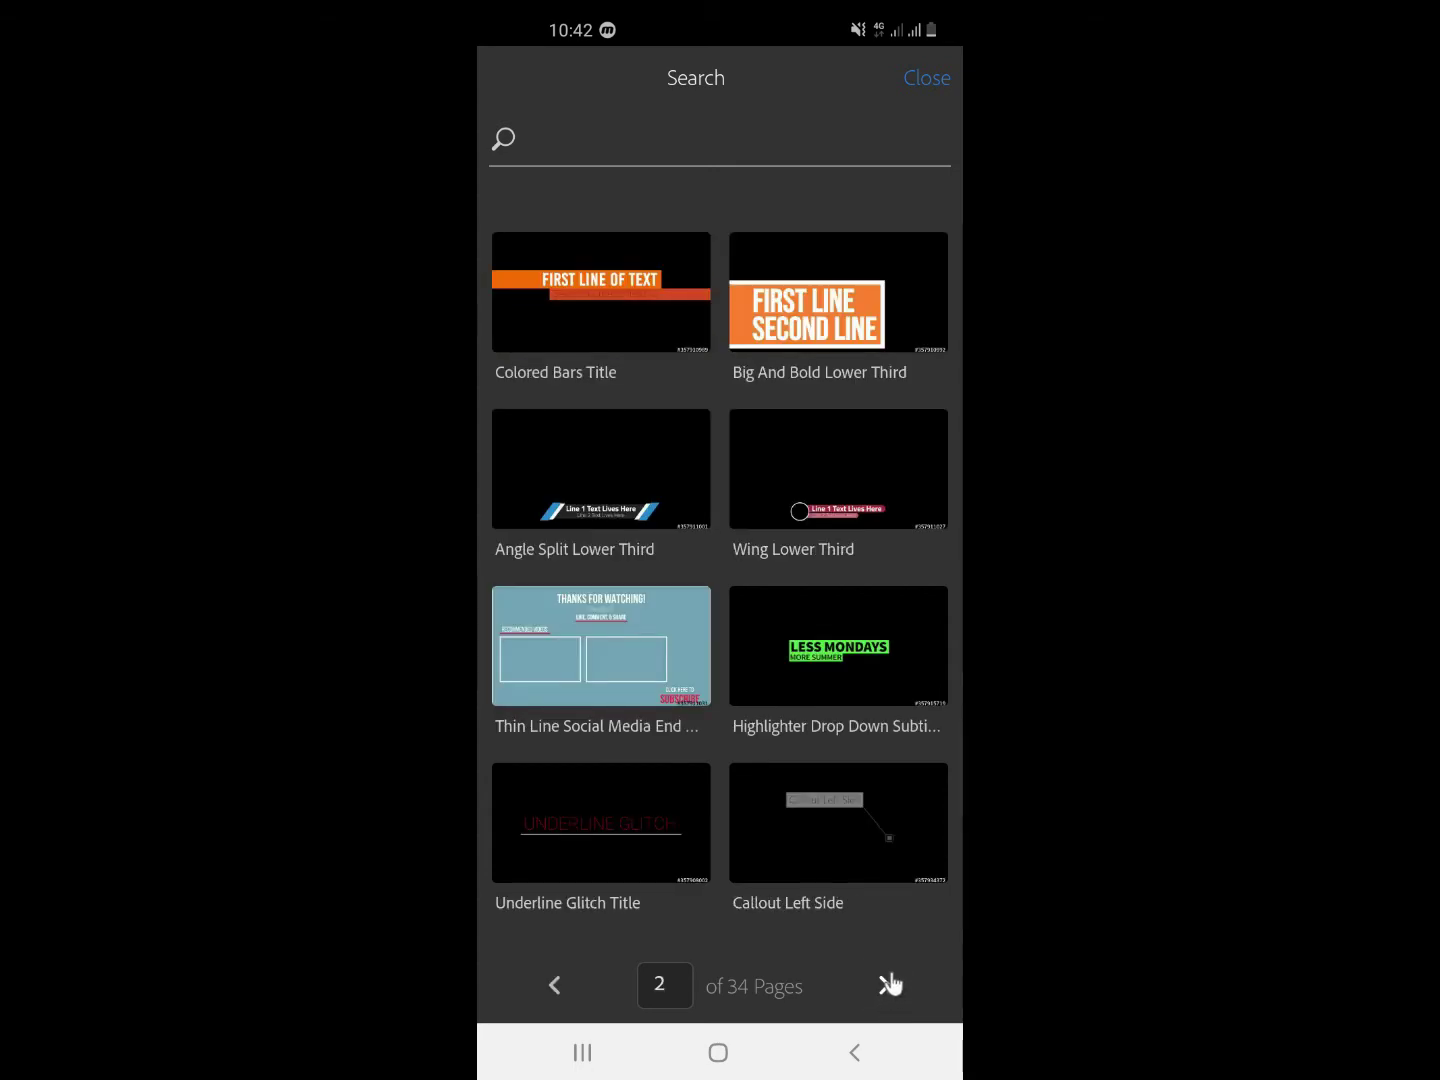
left_click(555, 985)
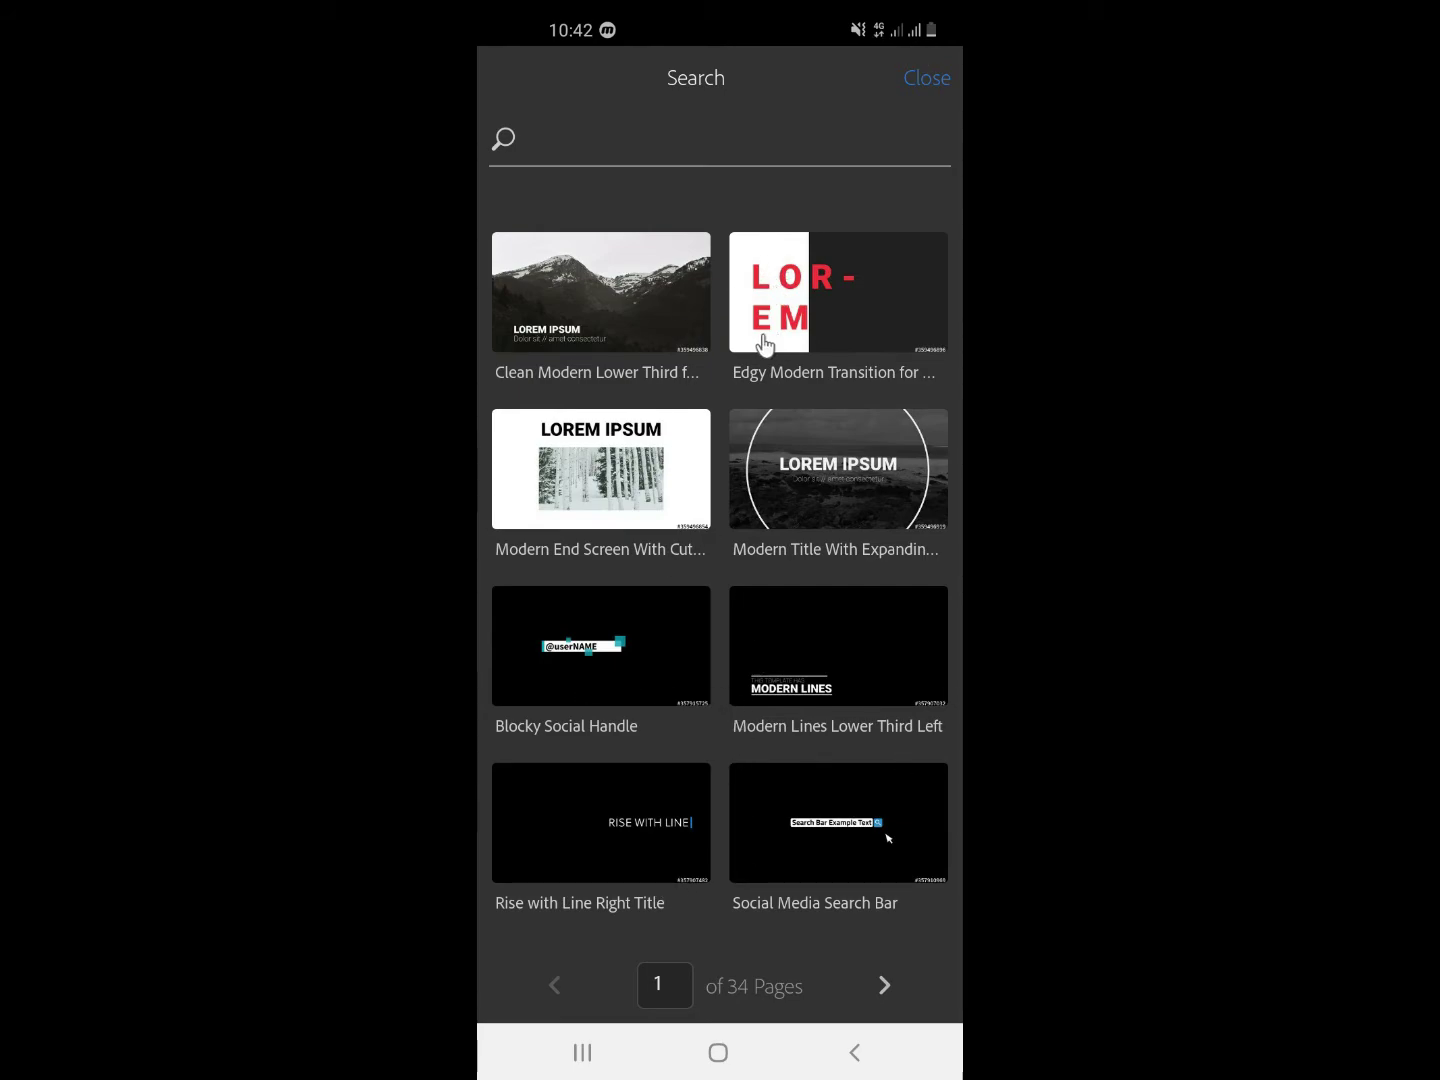
left_click(880, 982)
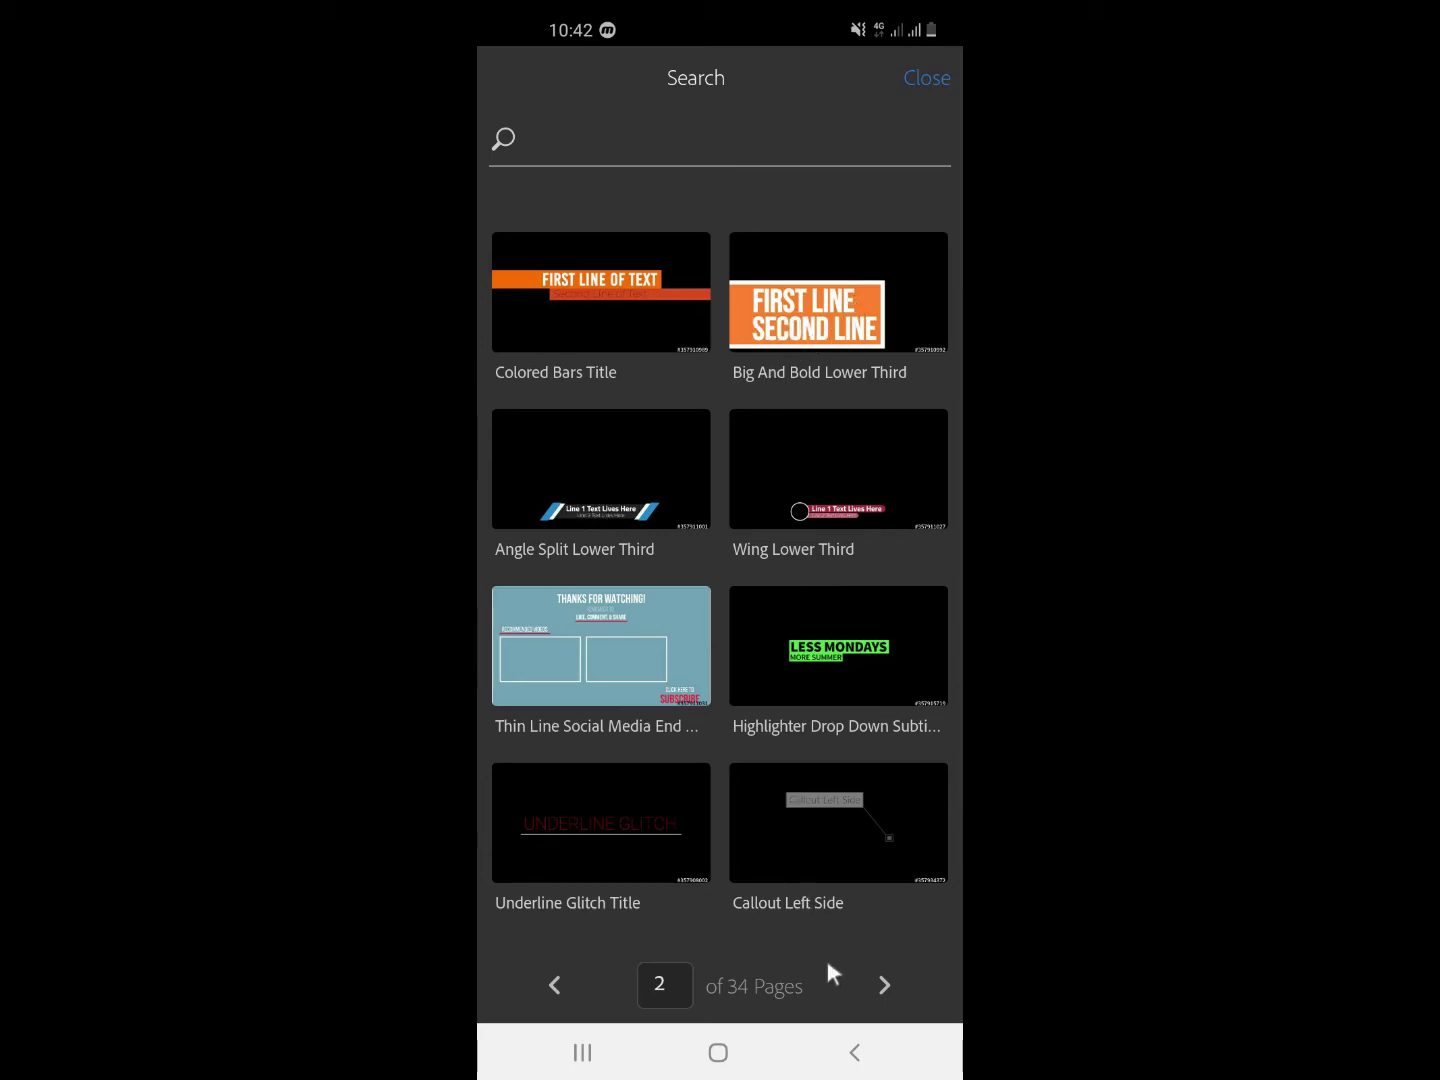
left_click(884, 986)
left_click(885, 988)
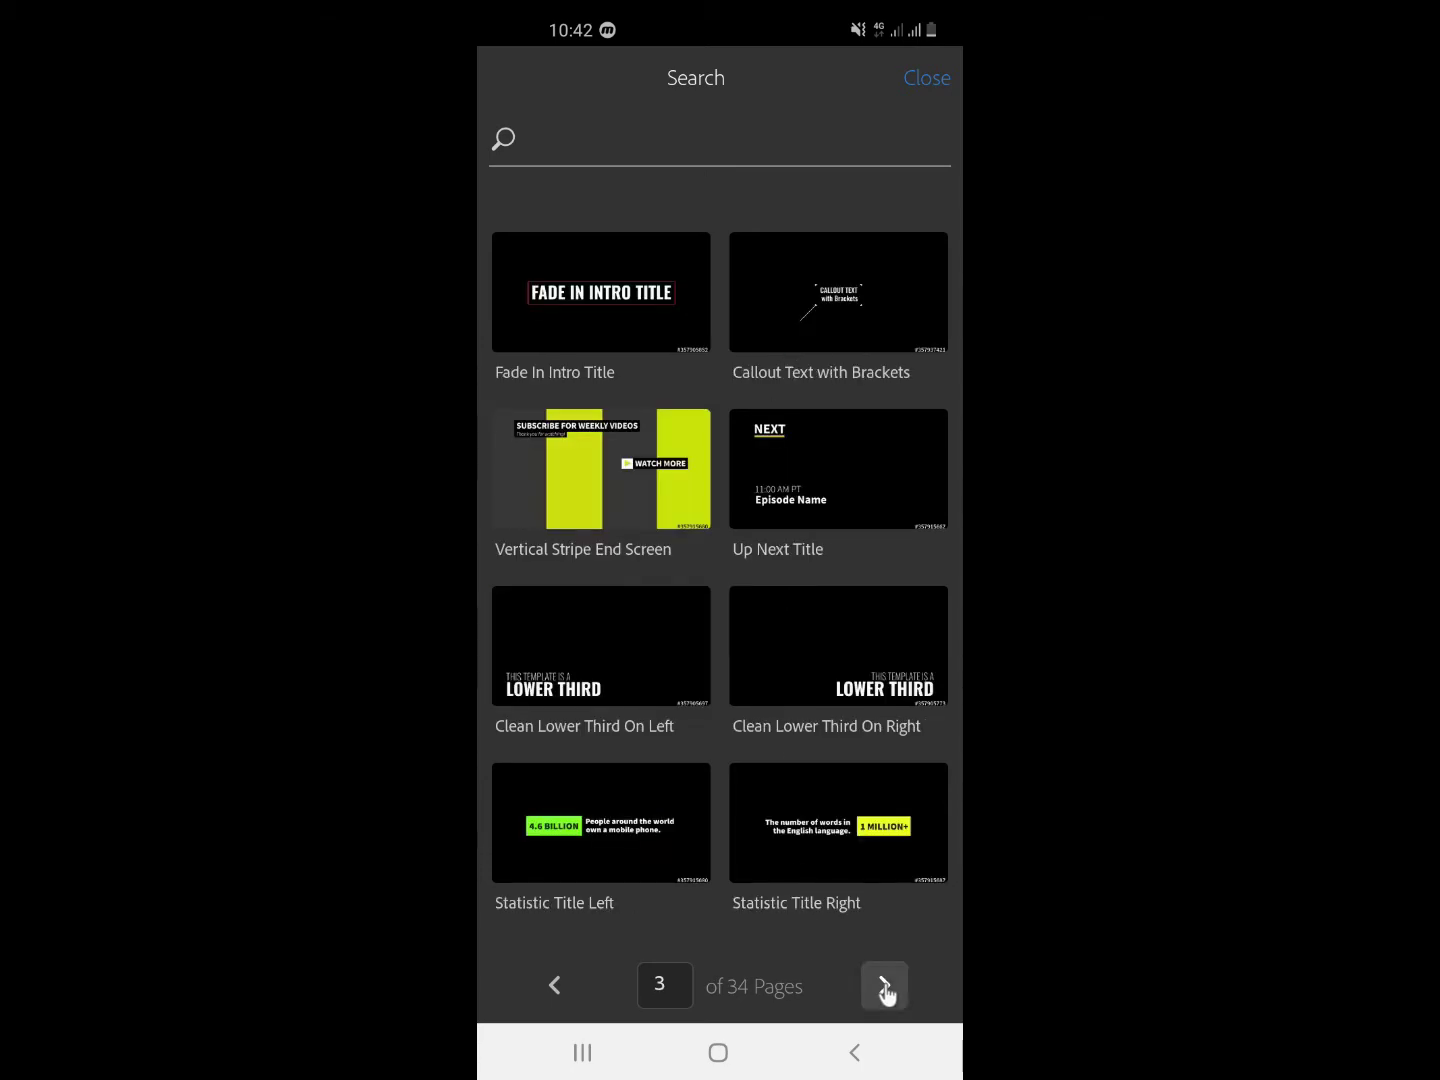
left_click(885, 988)
left_click(885, 988)
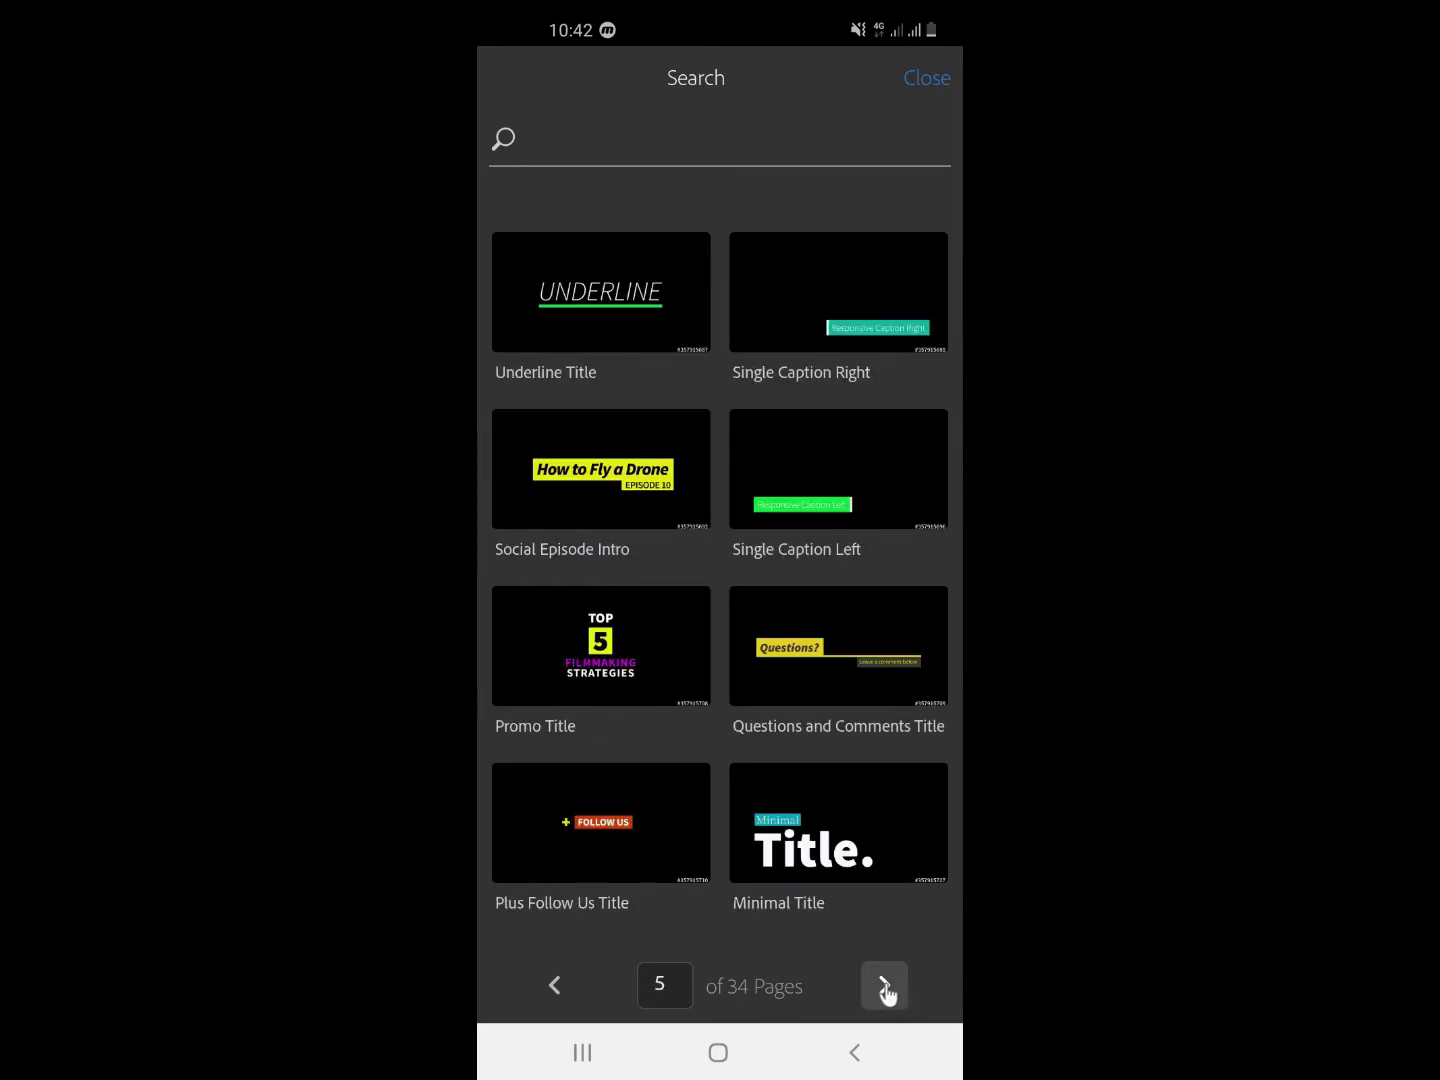
left_click(885, 988)
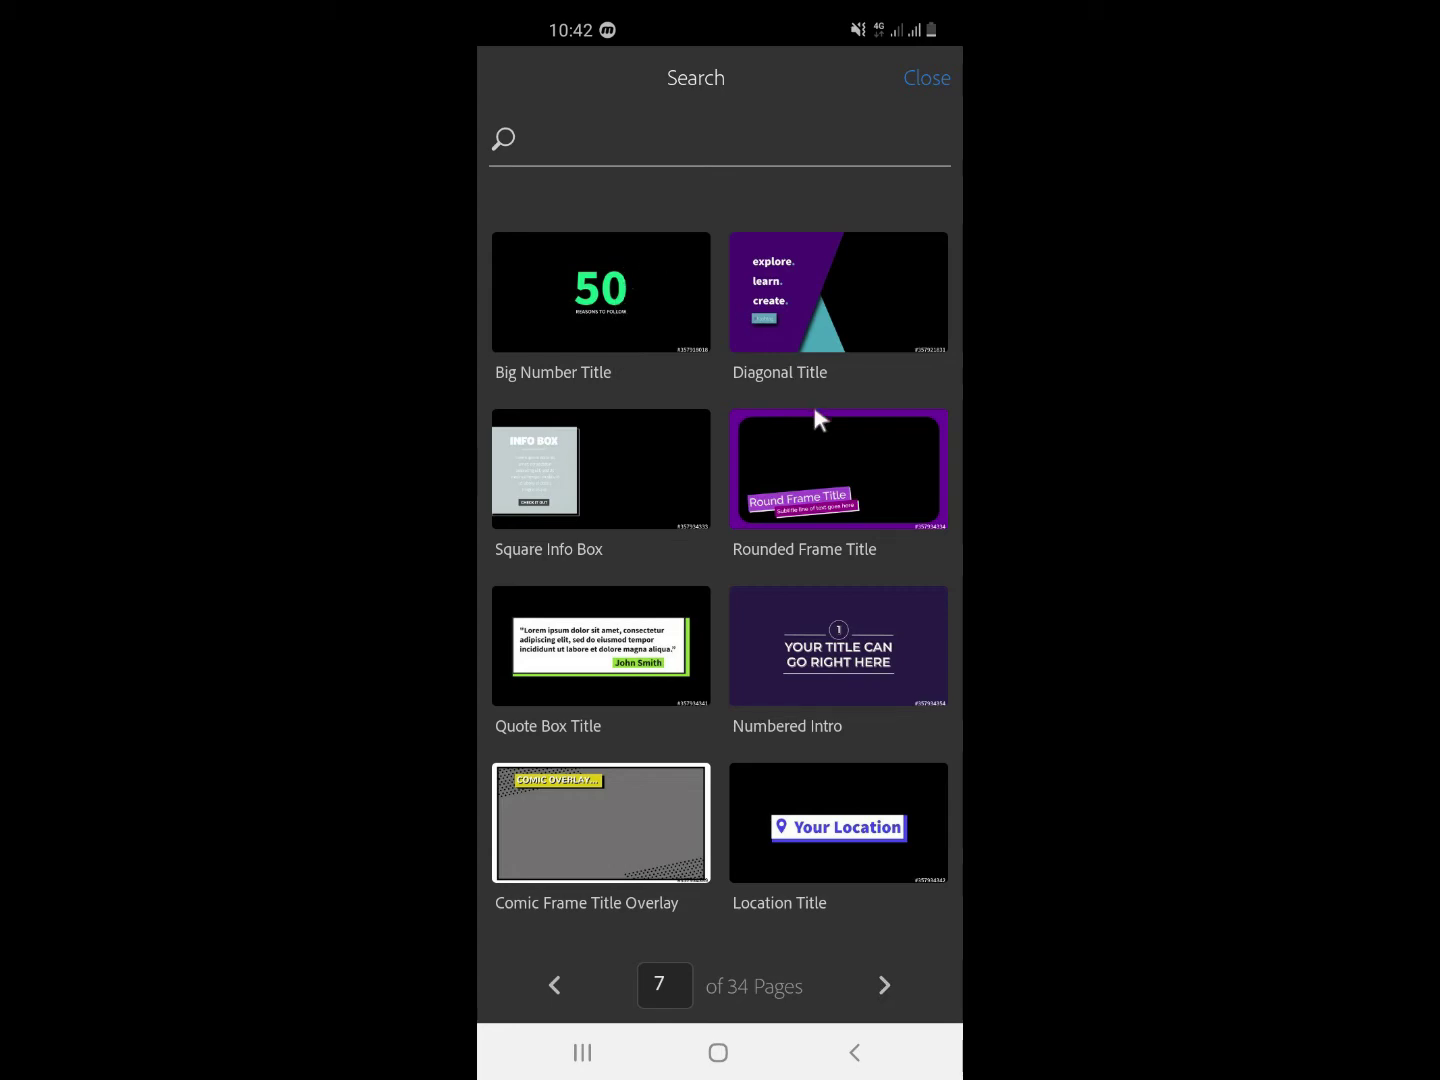
left_click(879, 482)
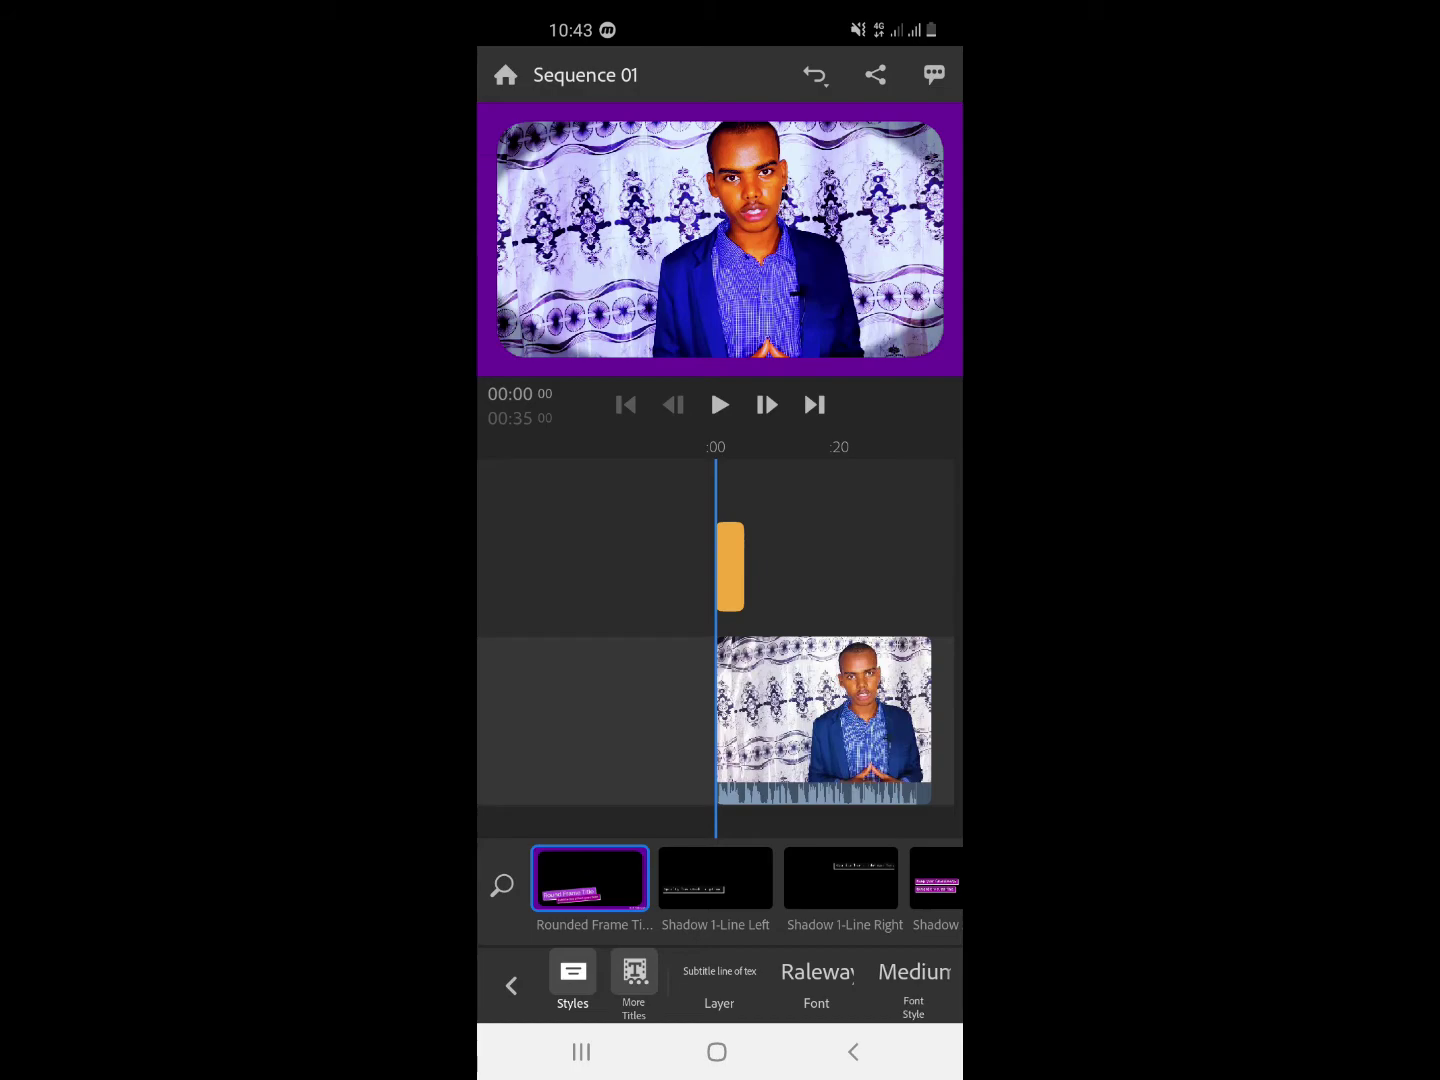
- Preview the Round Frame Title animation to 00:02, then open its heading text for editing
left_click(857, 588)
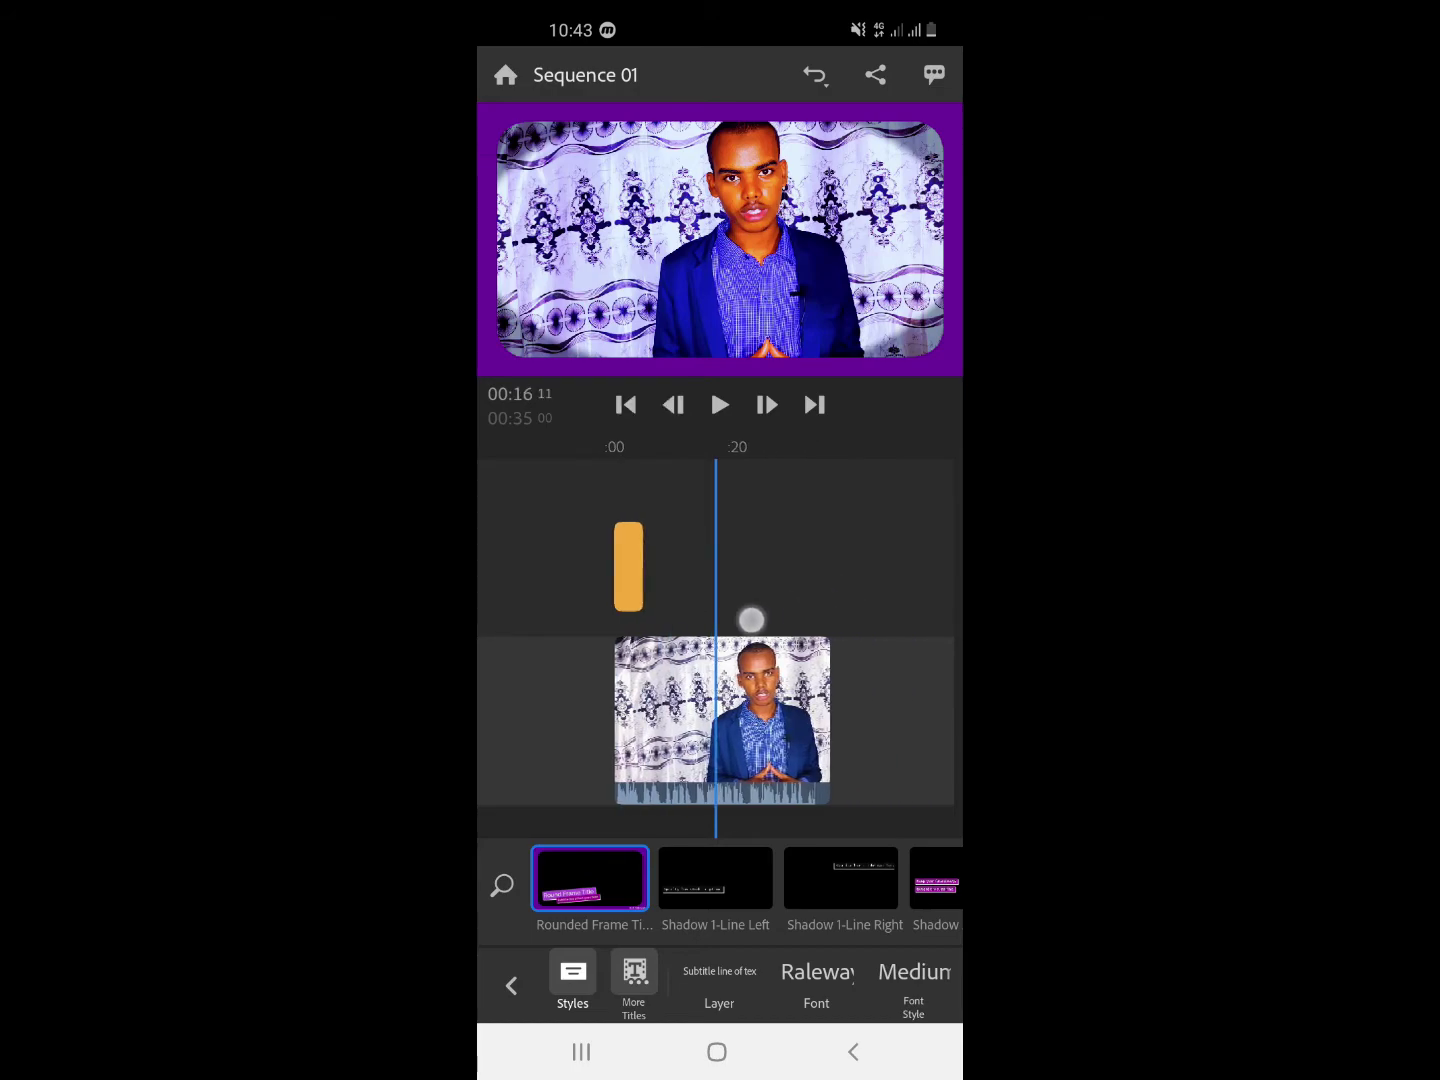
left_click_drag(857, 588, 742, 614)
left_click_drag(887, 562, 950, 565)
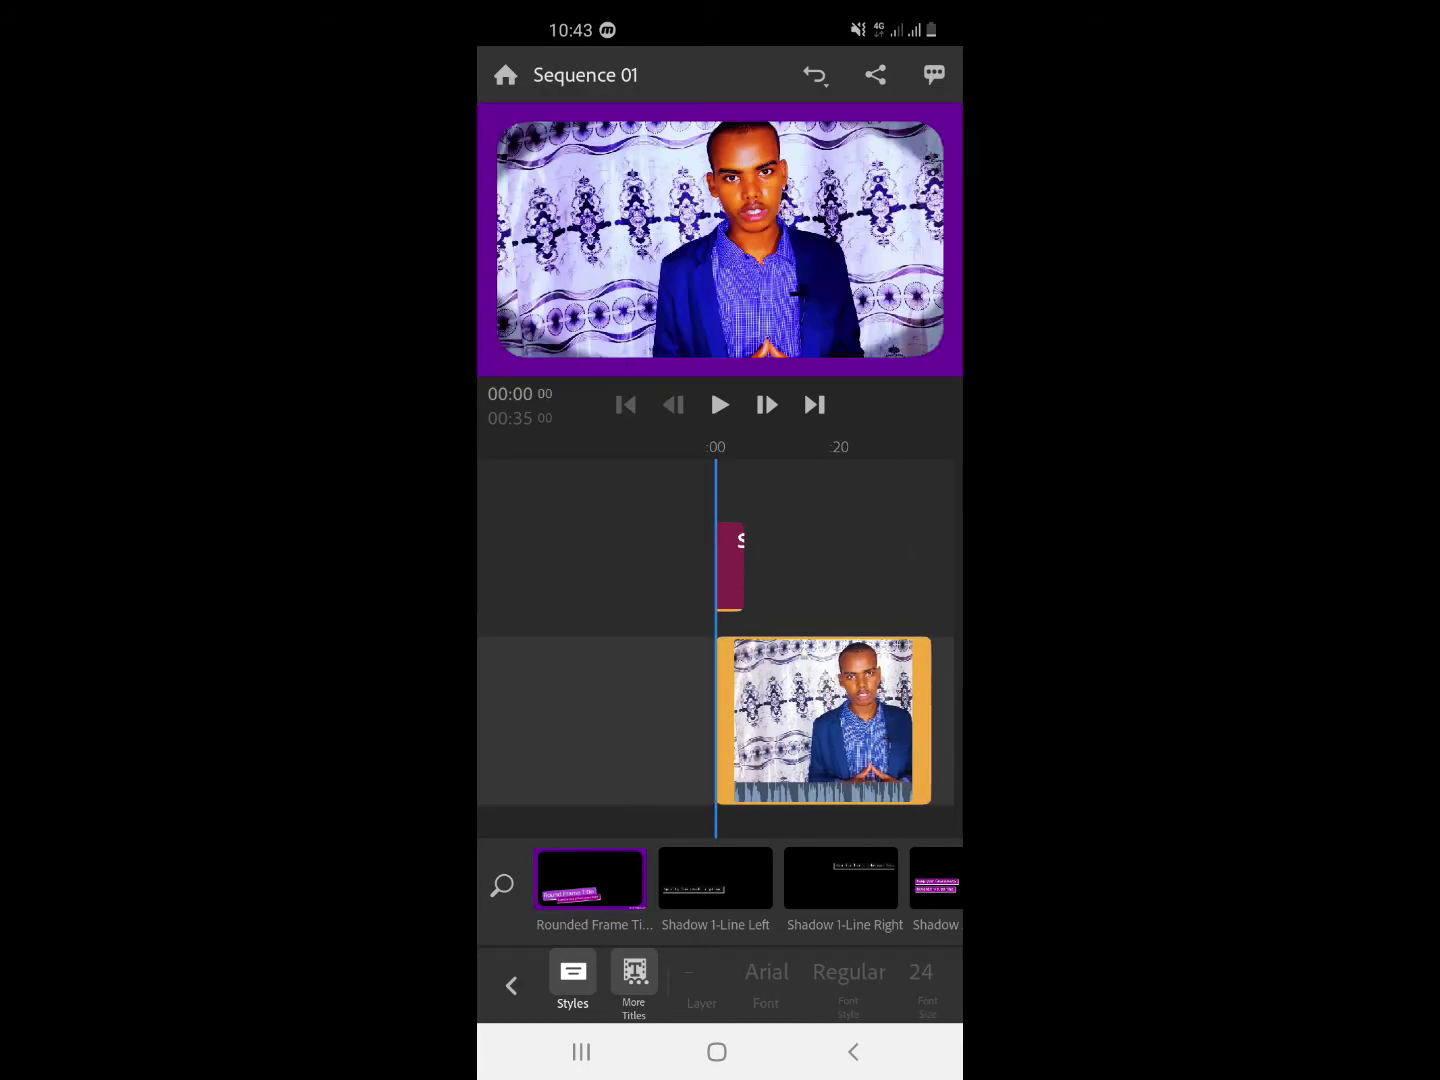
left_click(719, 404)
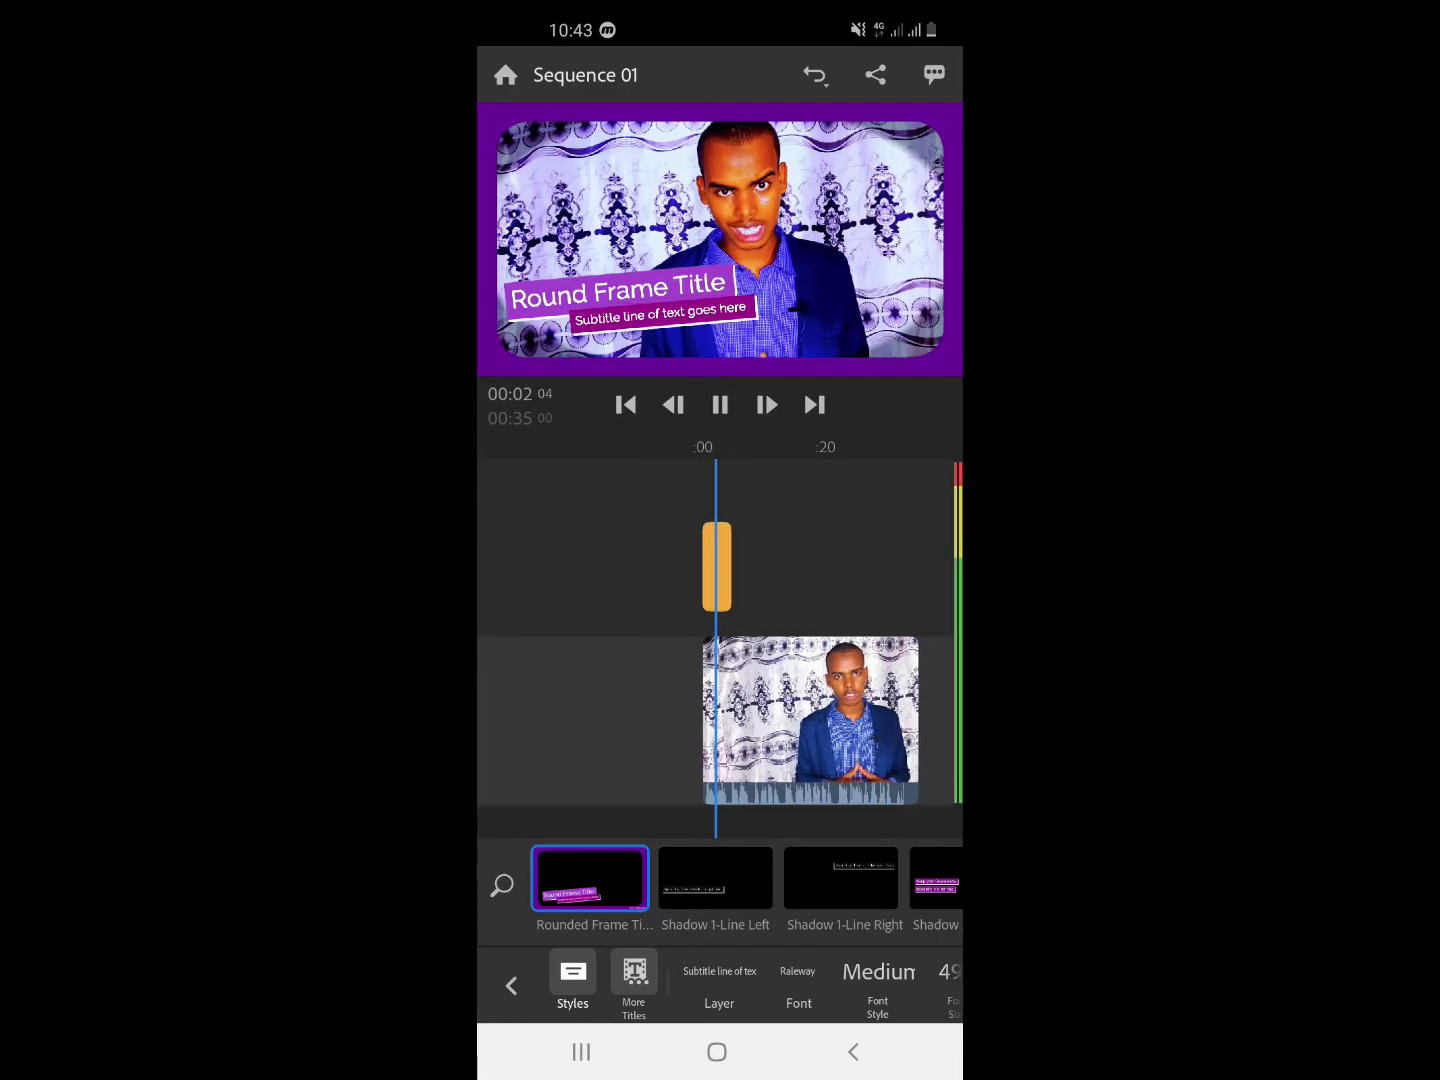
left_click(719, 404)
left_click(614, 291)
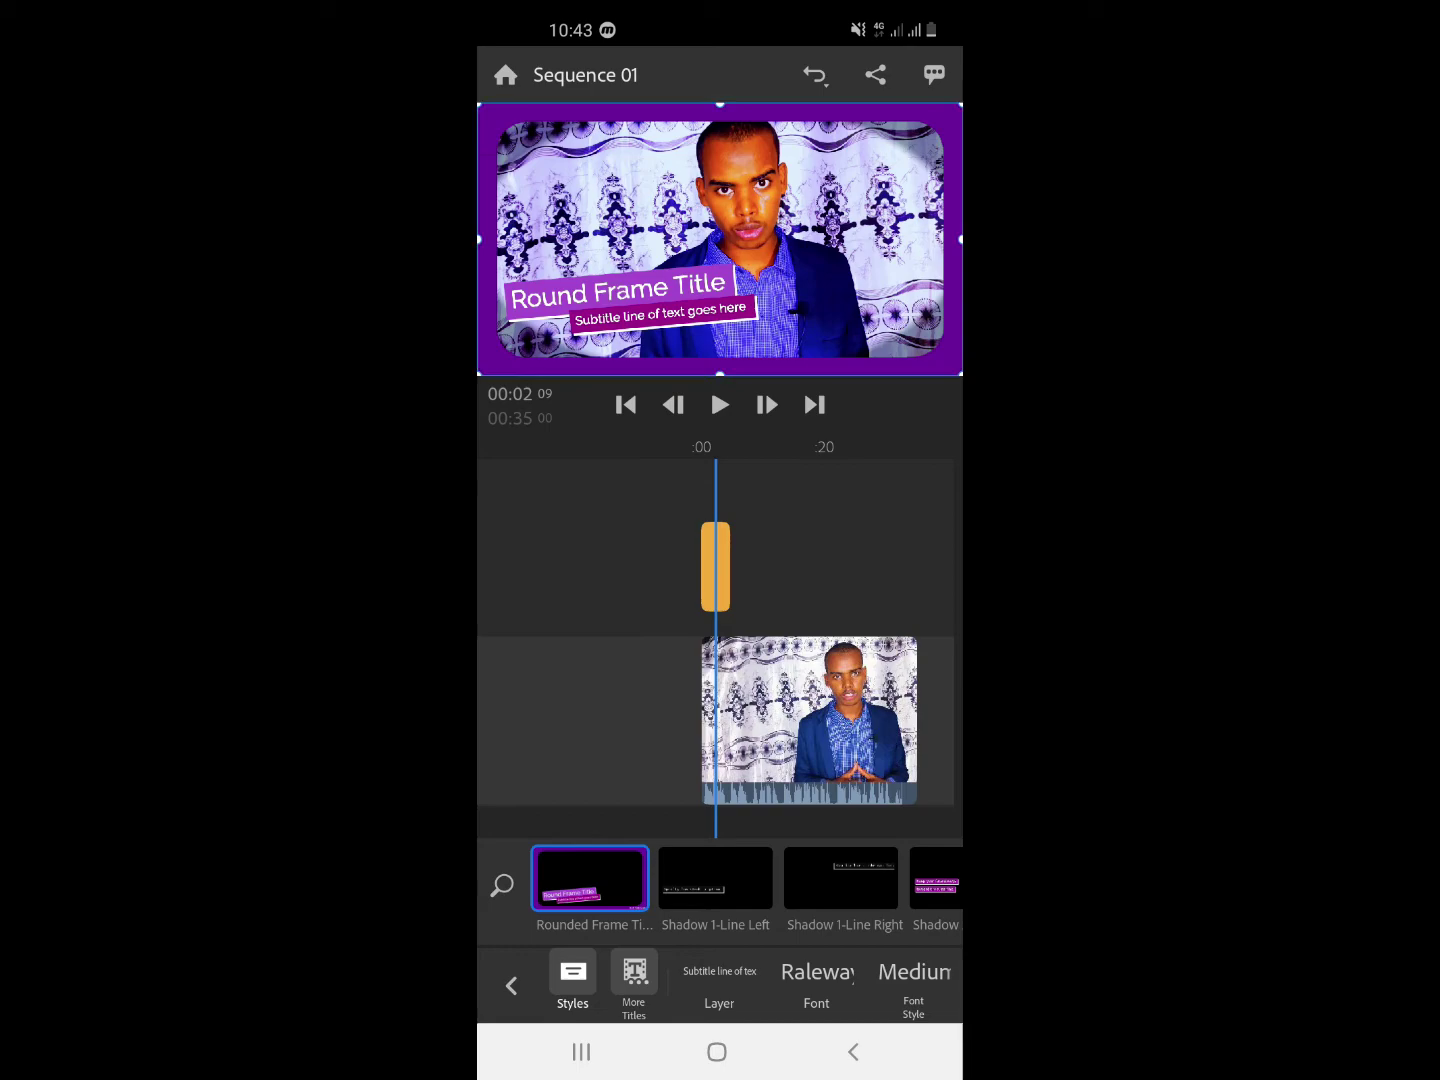
left_click(620, 288)
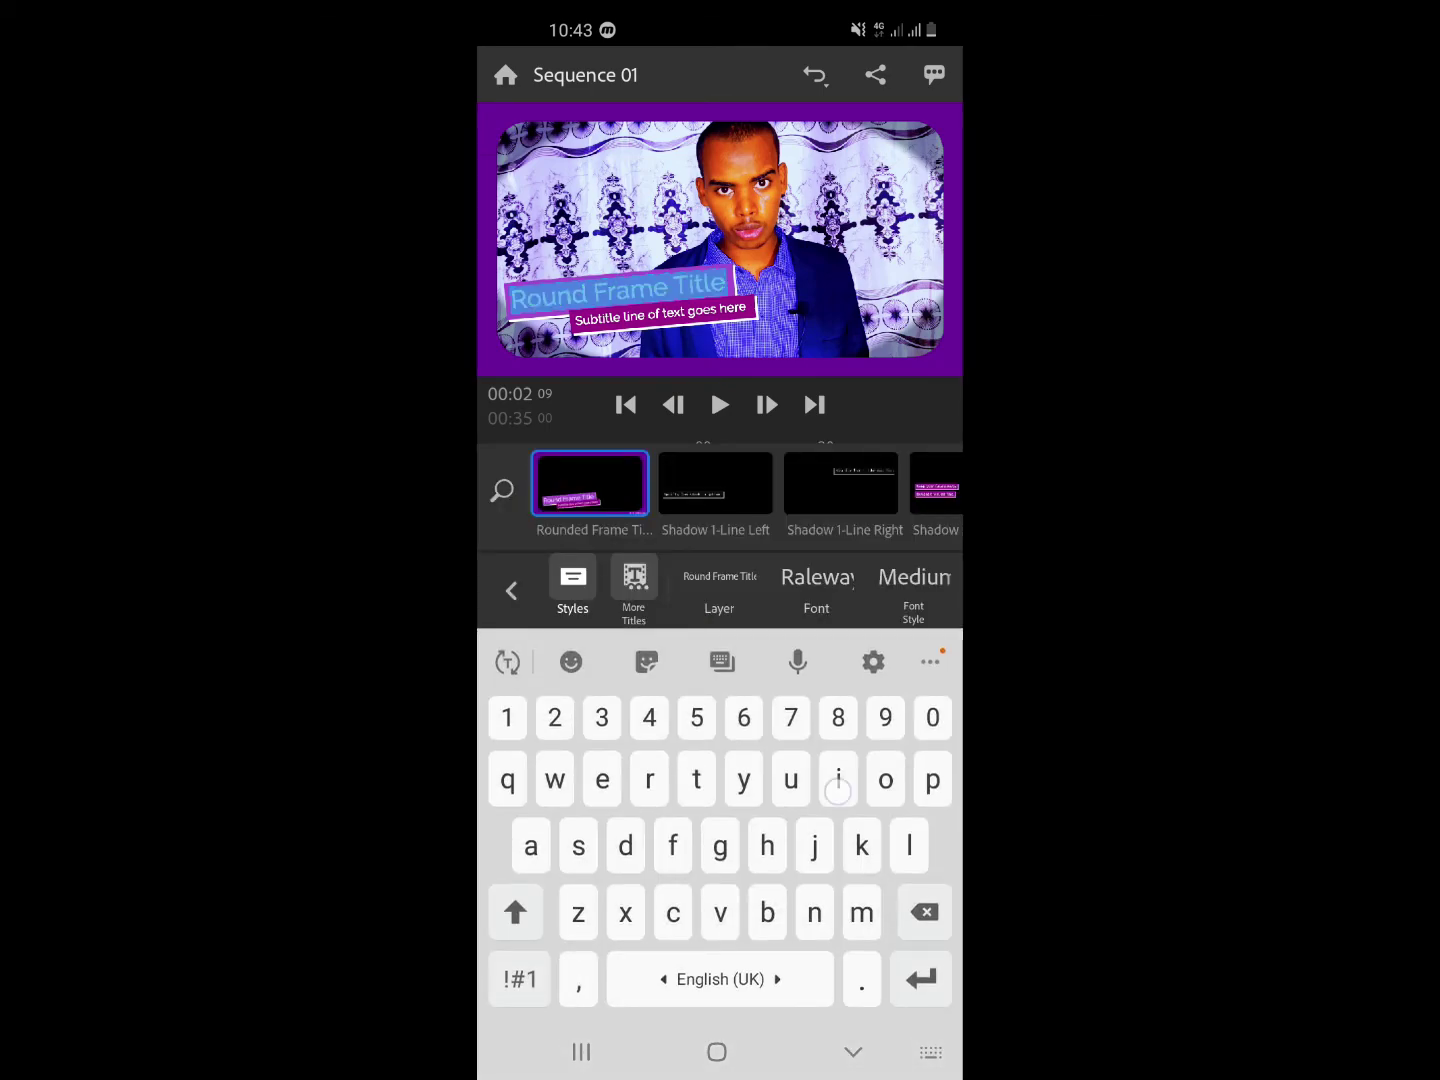
- Enter the presenter's first name as the title heading and select the subtitle line
type("ib")
left_click(724, 663)
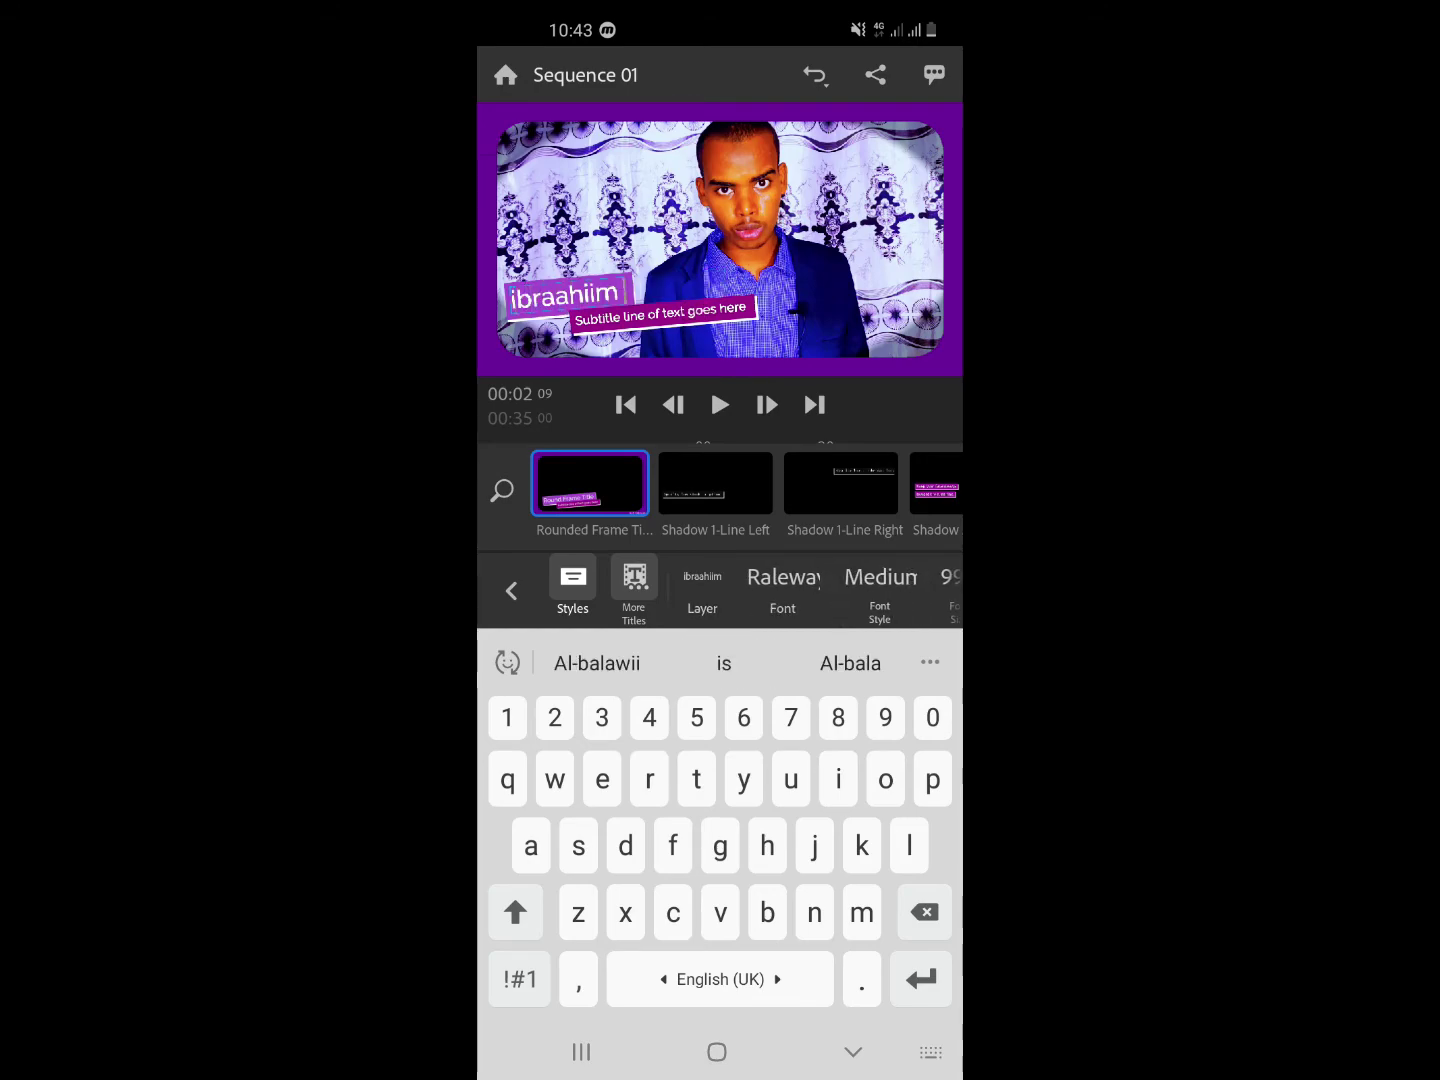
left_click(680, 313)
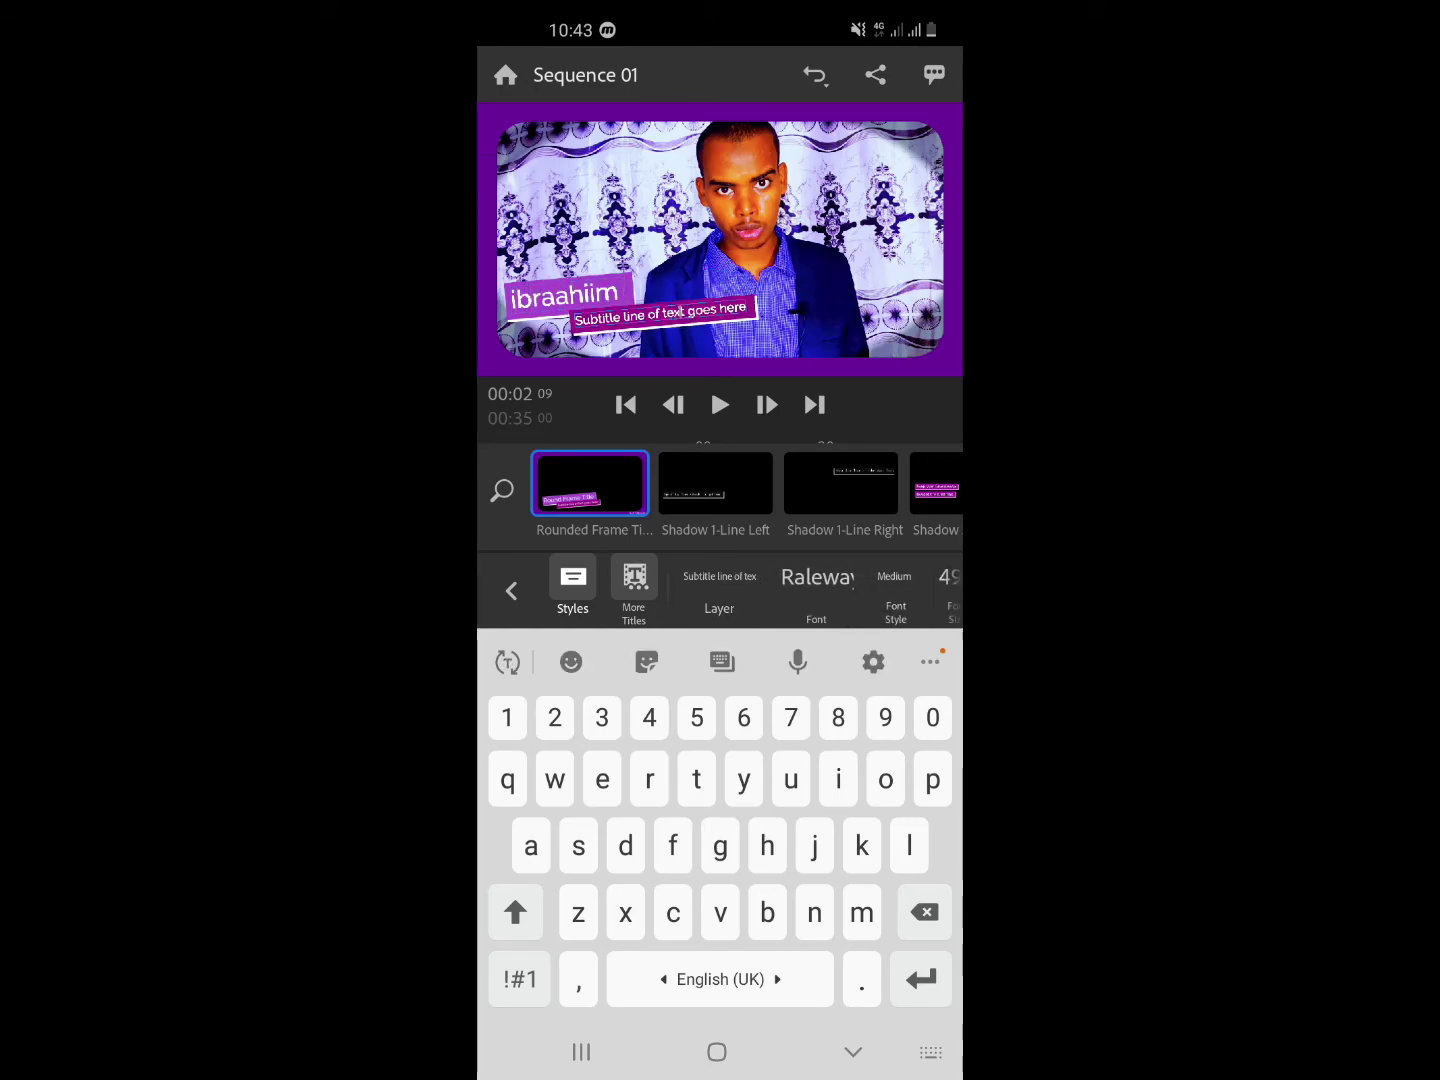
left_click(680, 315)
left_click_drag(684, 320, 775, 308)
left_click(600, 279)
- Replace the subtitle placeholder with the presenter's surname
left_click(693, 310)
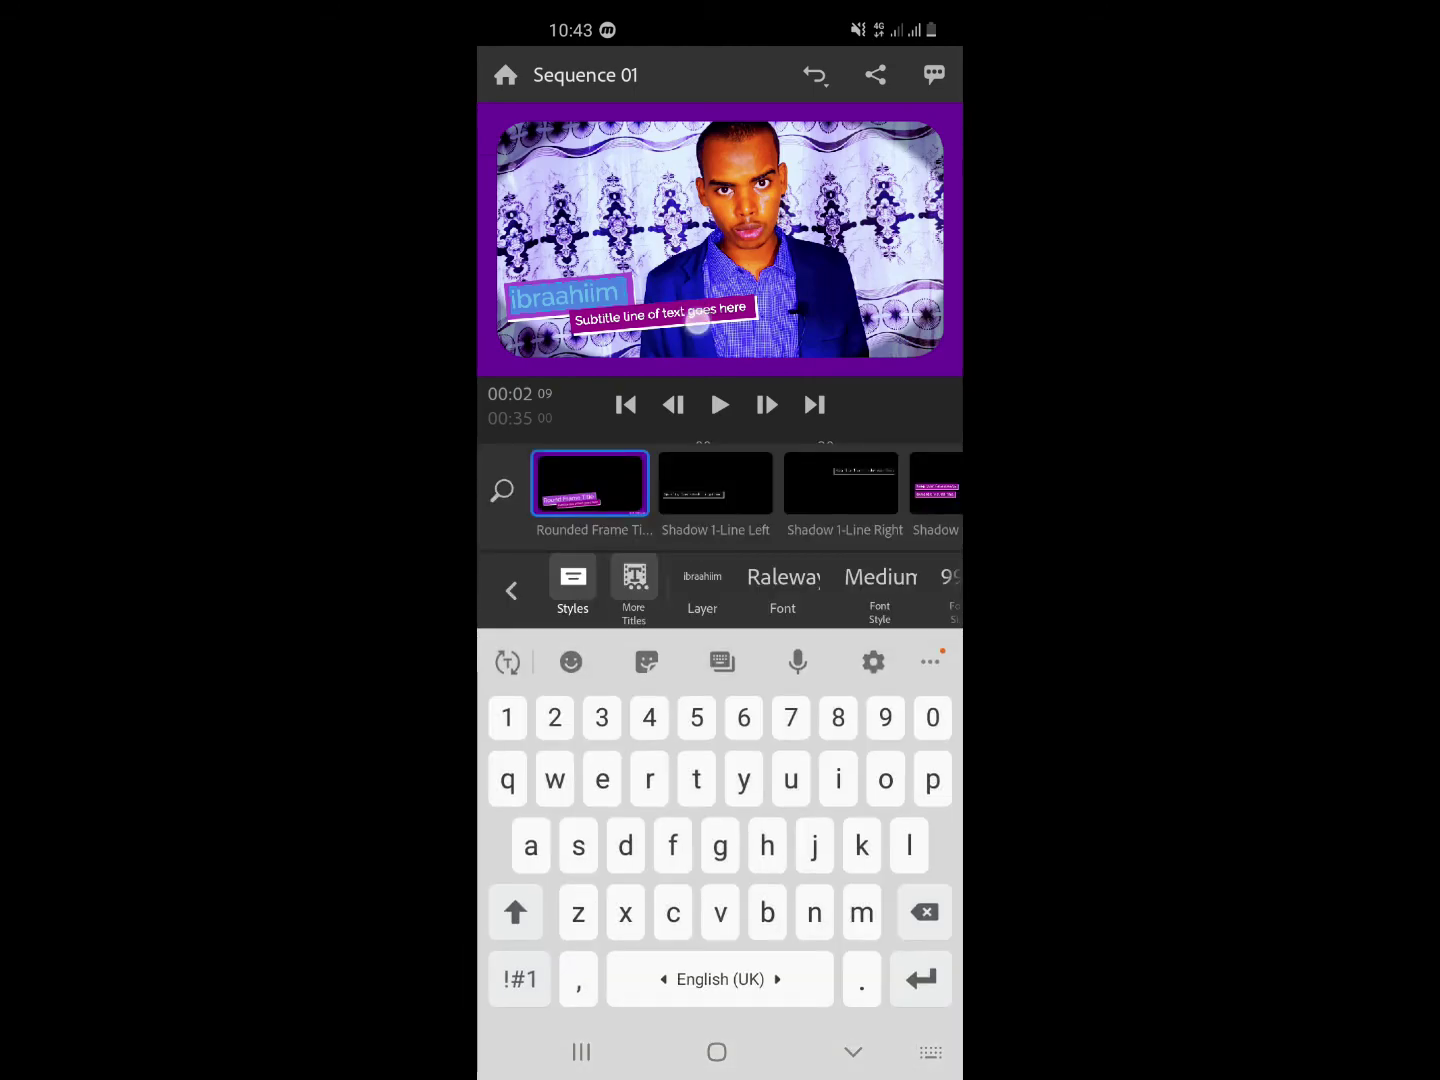
left_click(710, 310)
type("a")
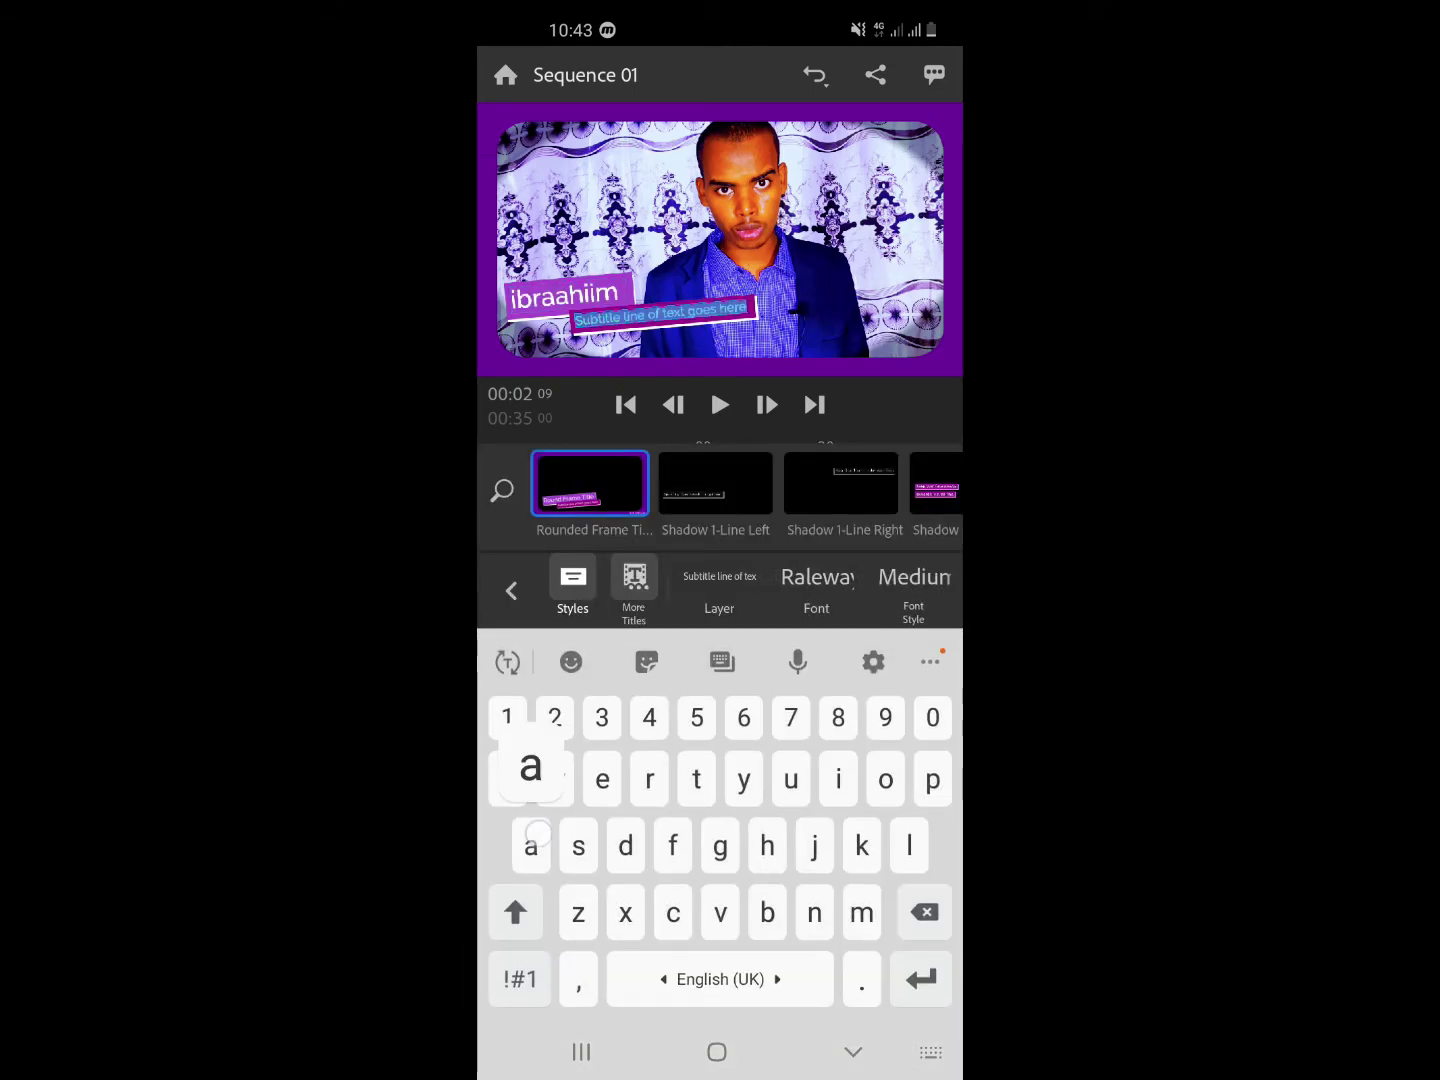
left_click(515, 911)
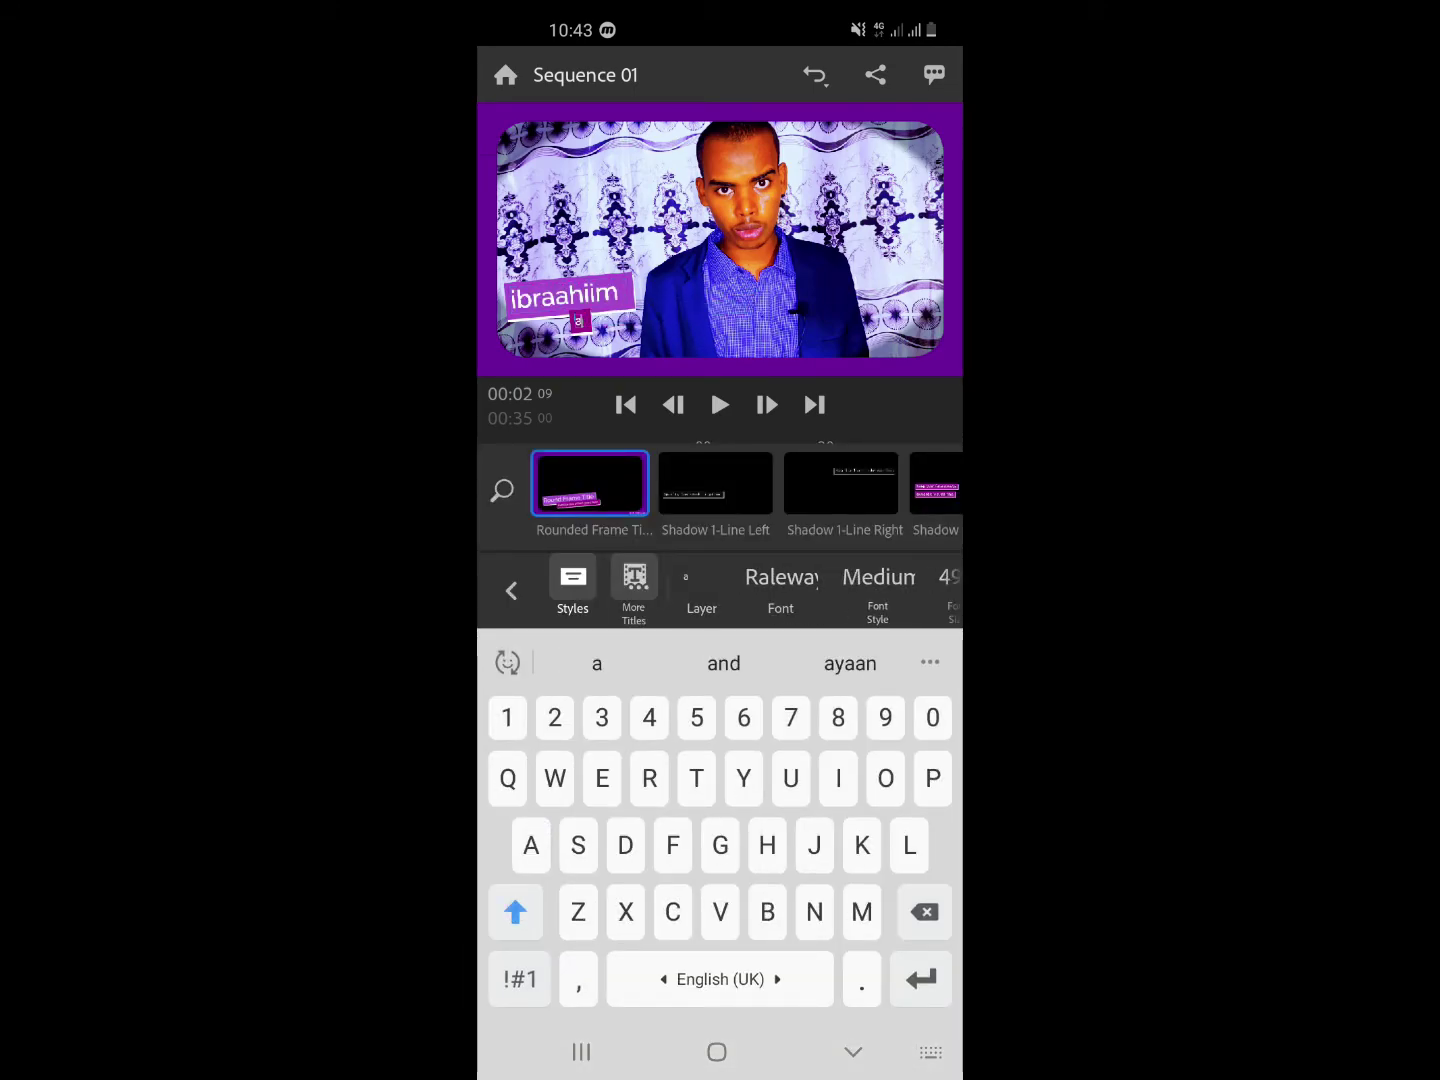
type("L")
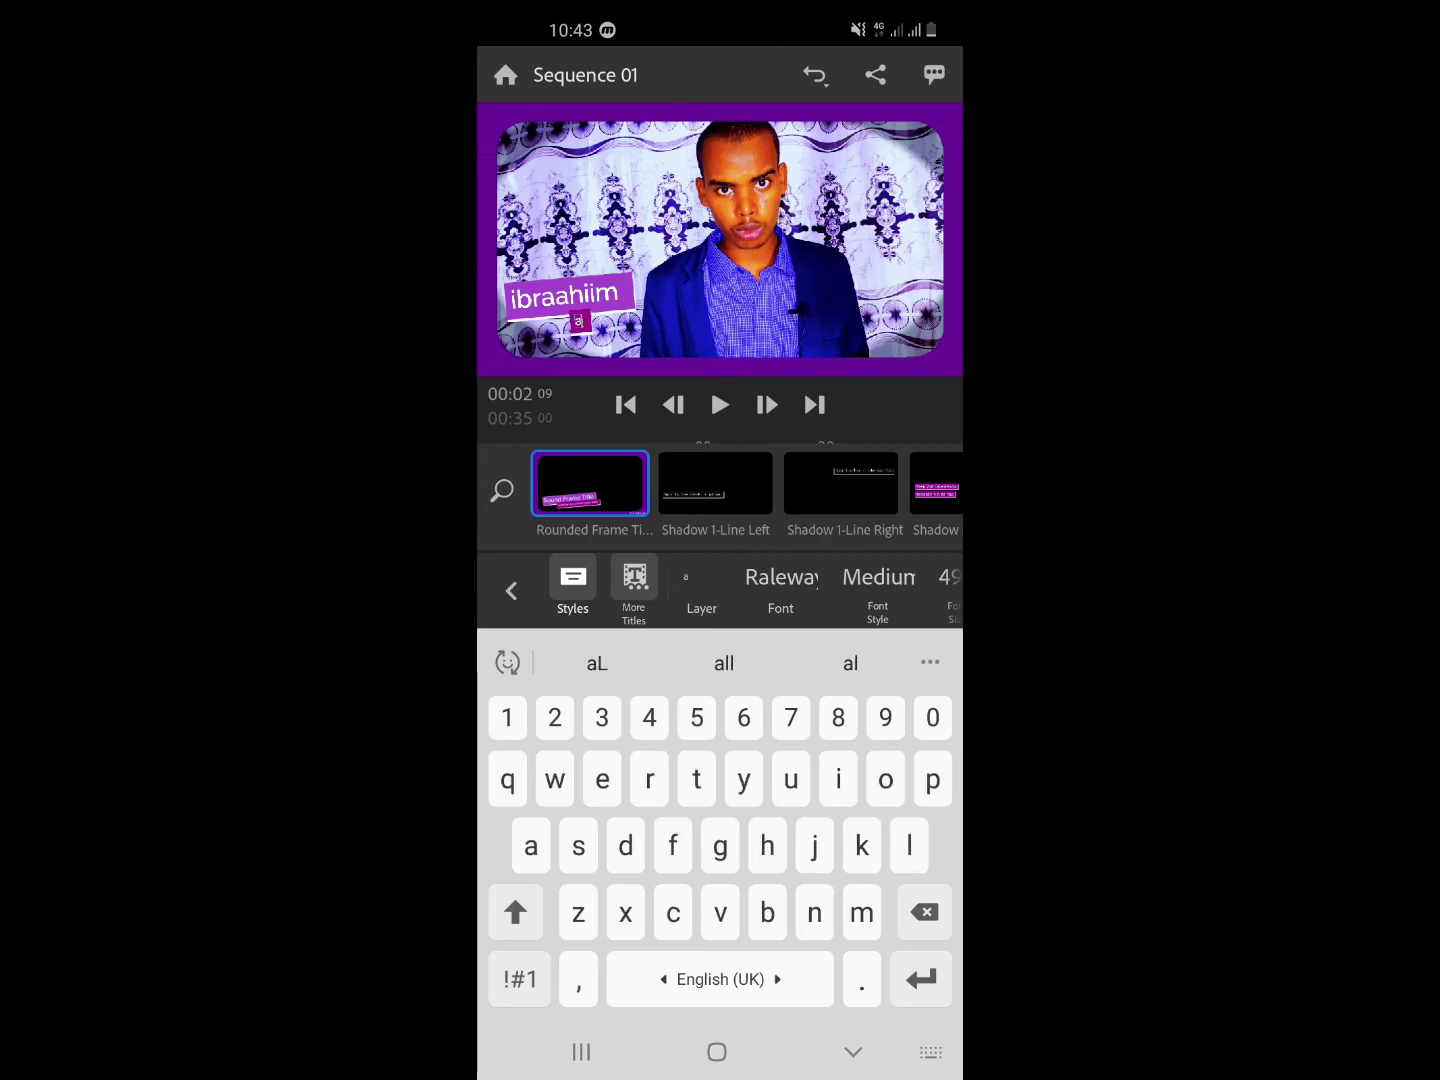
type("ba")
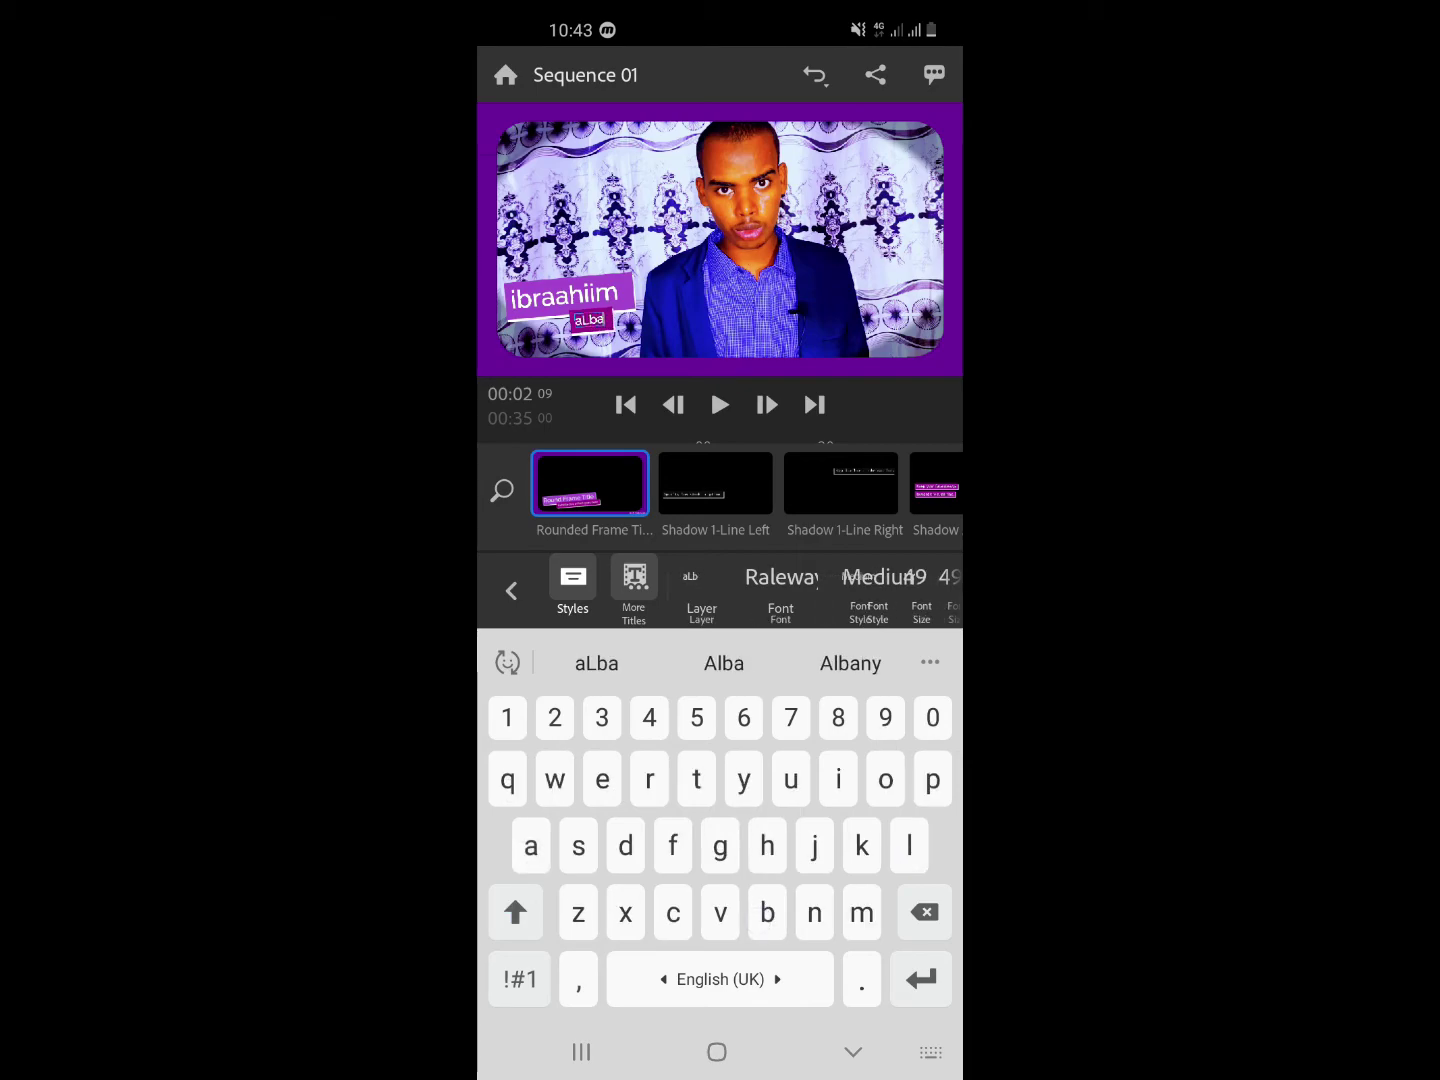
type("la")
key("BackSpace")
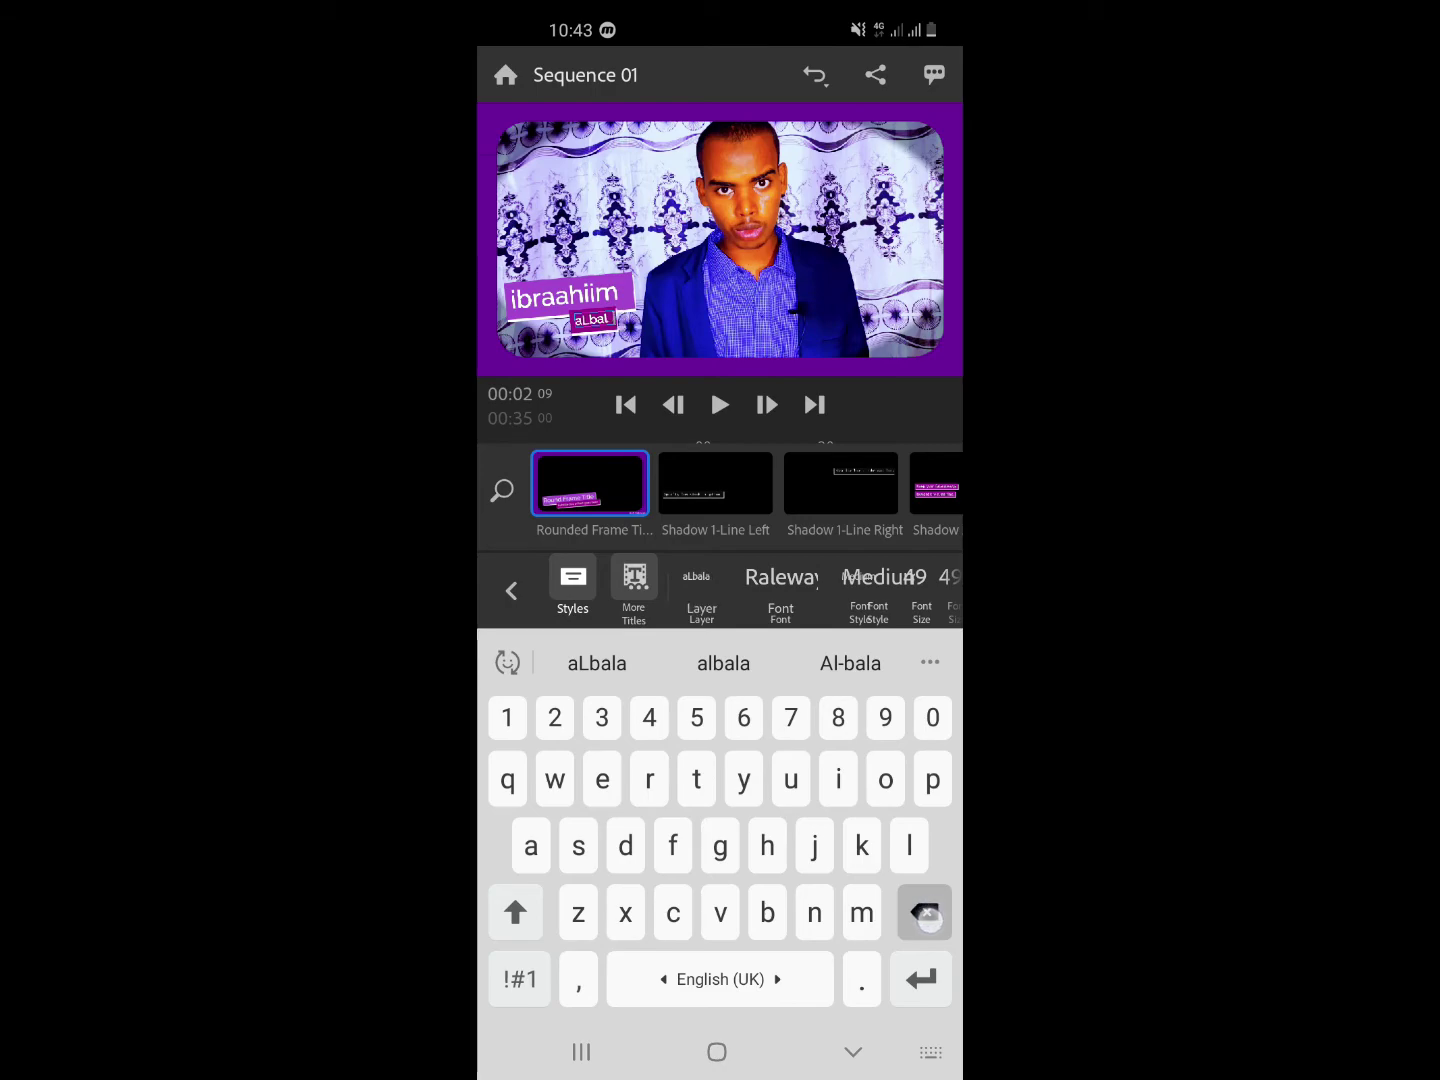
key("BackSpace")
key("BackSpace")
key("BackSpace")
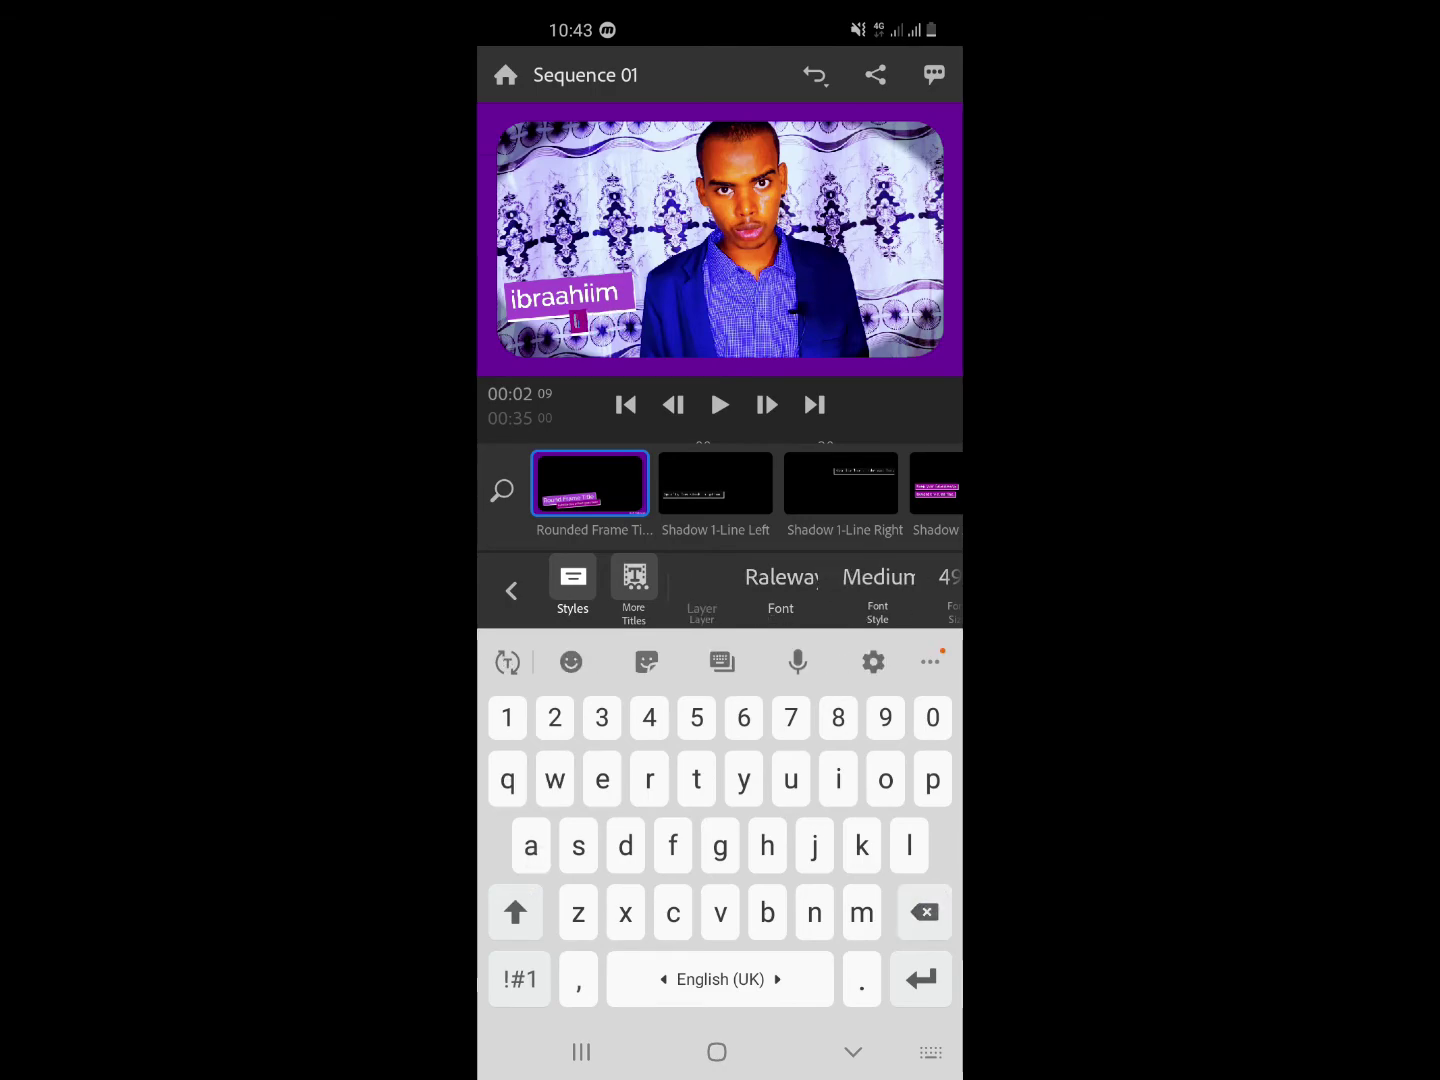
type("Al")
left_click(846, 662)
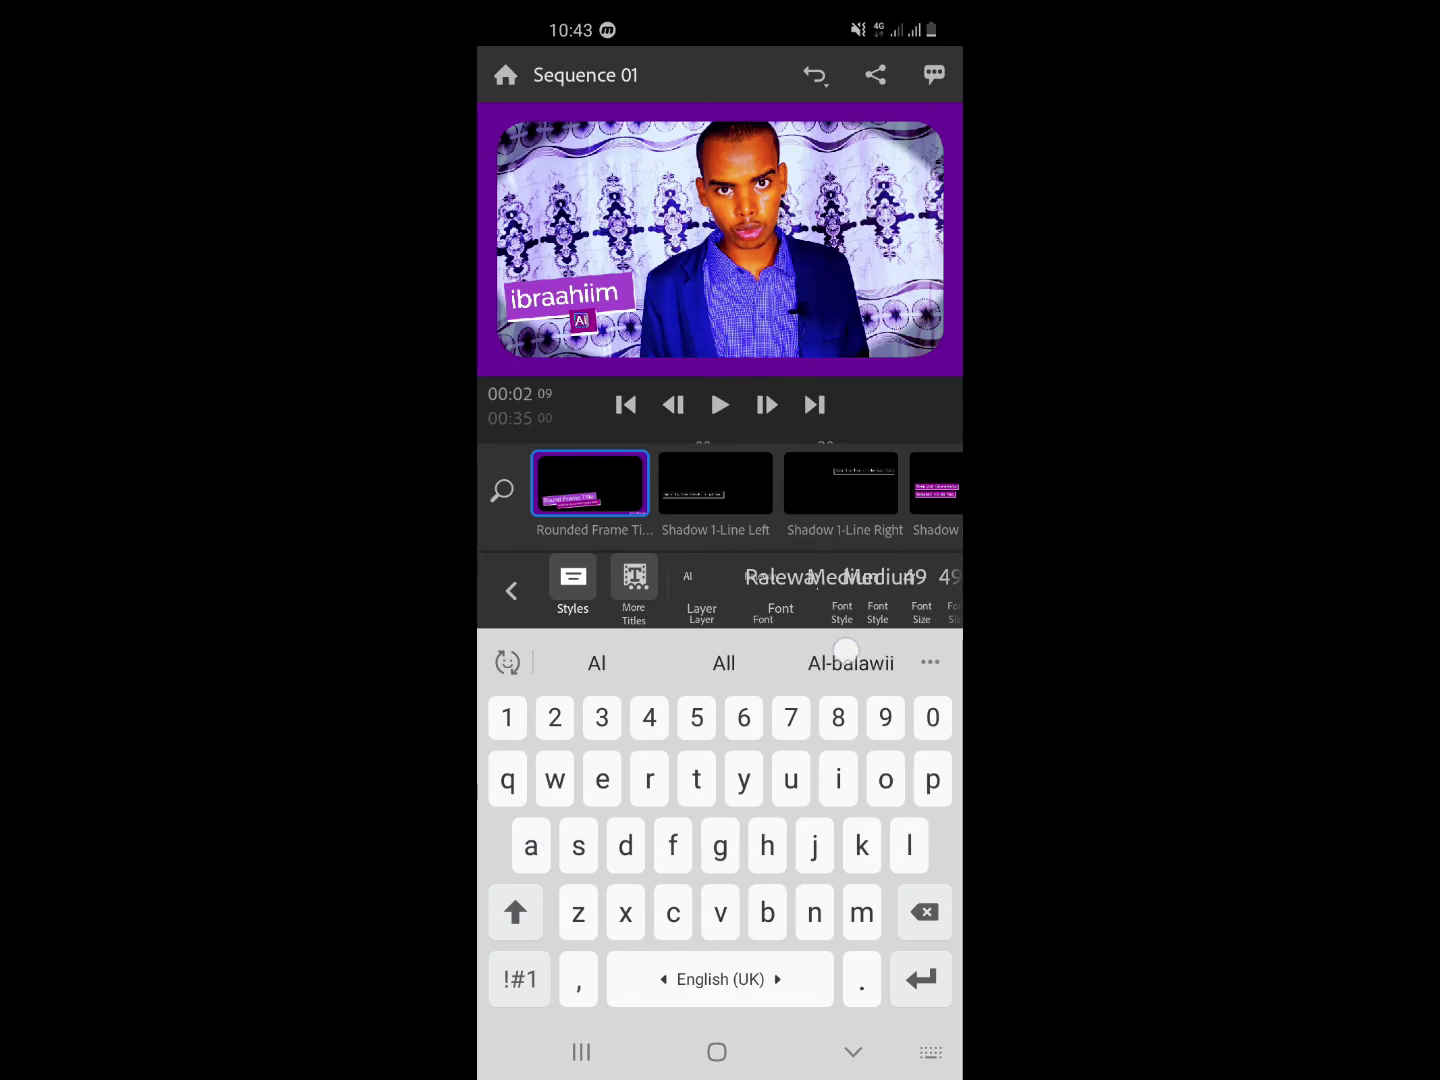
left_click(720, 240)
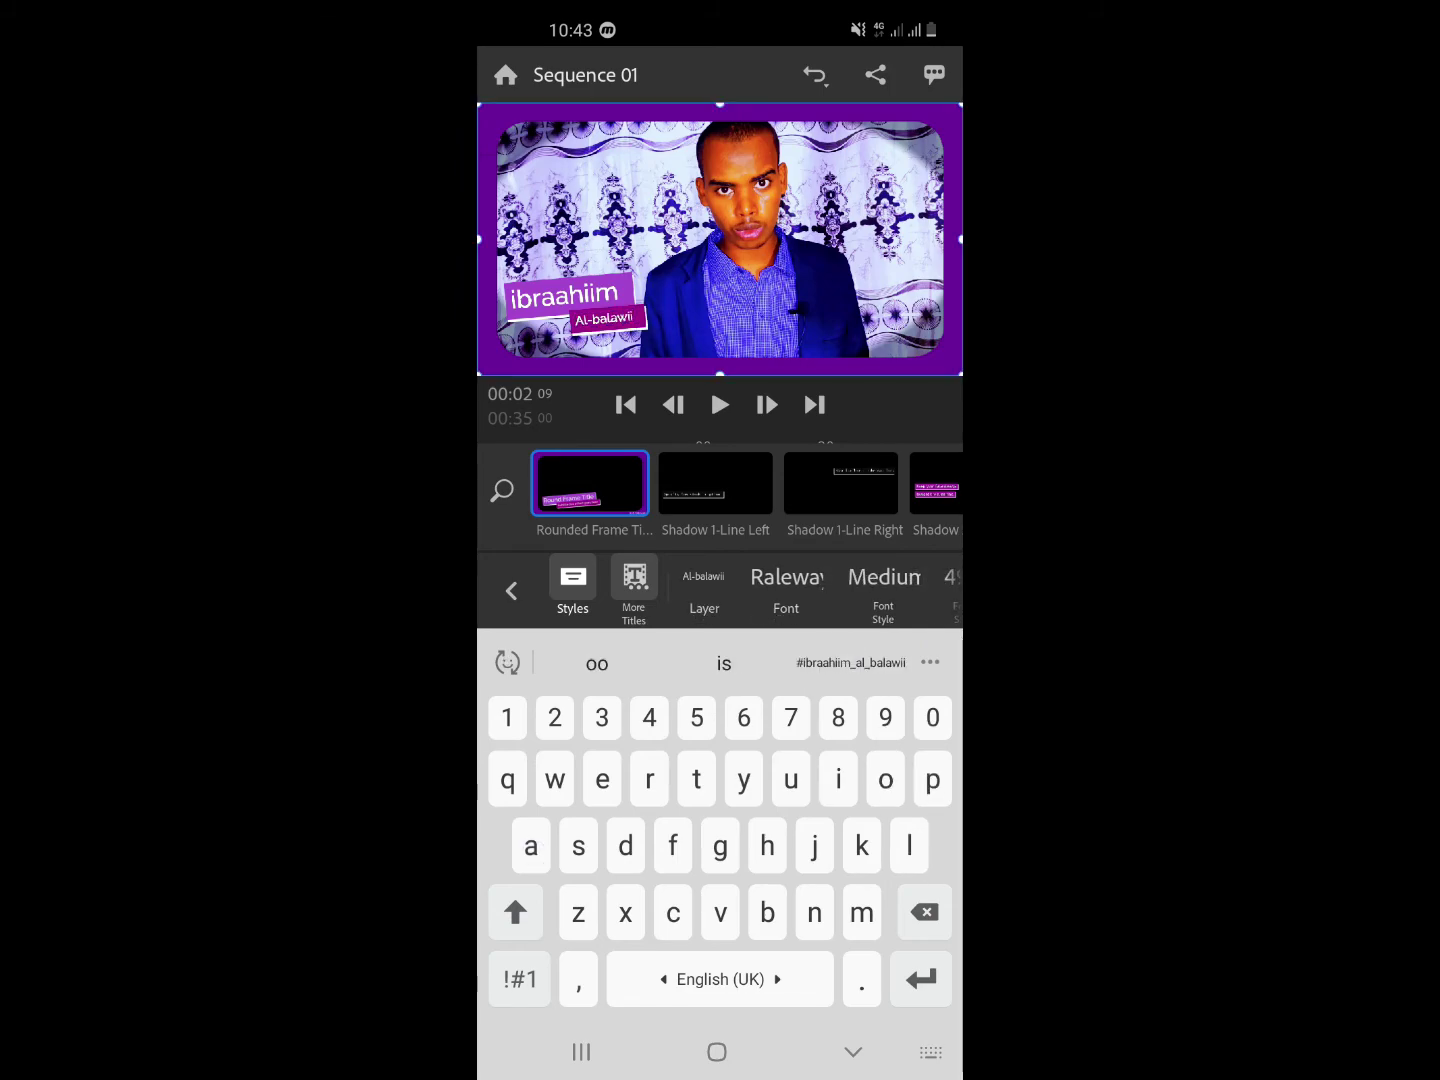
- Replay the titled video from the start and reopen the full title template library
left_click_drag(911, 572, 926, 572)
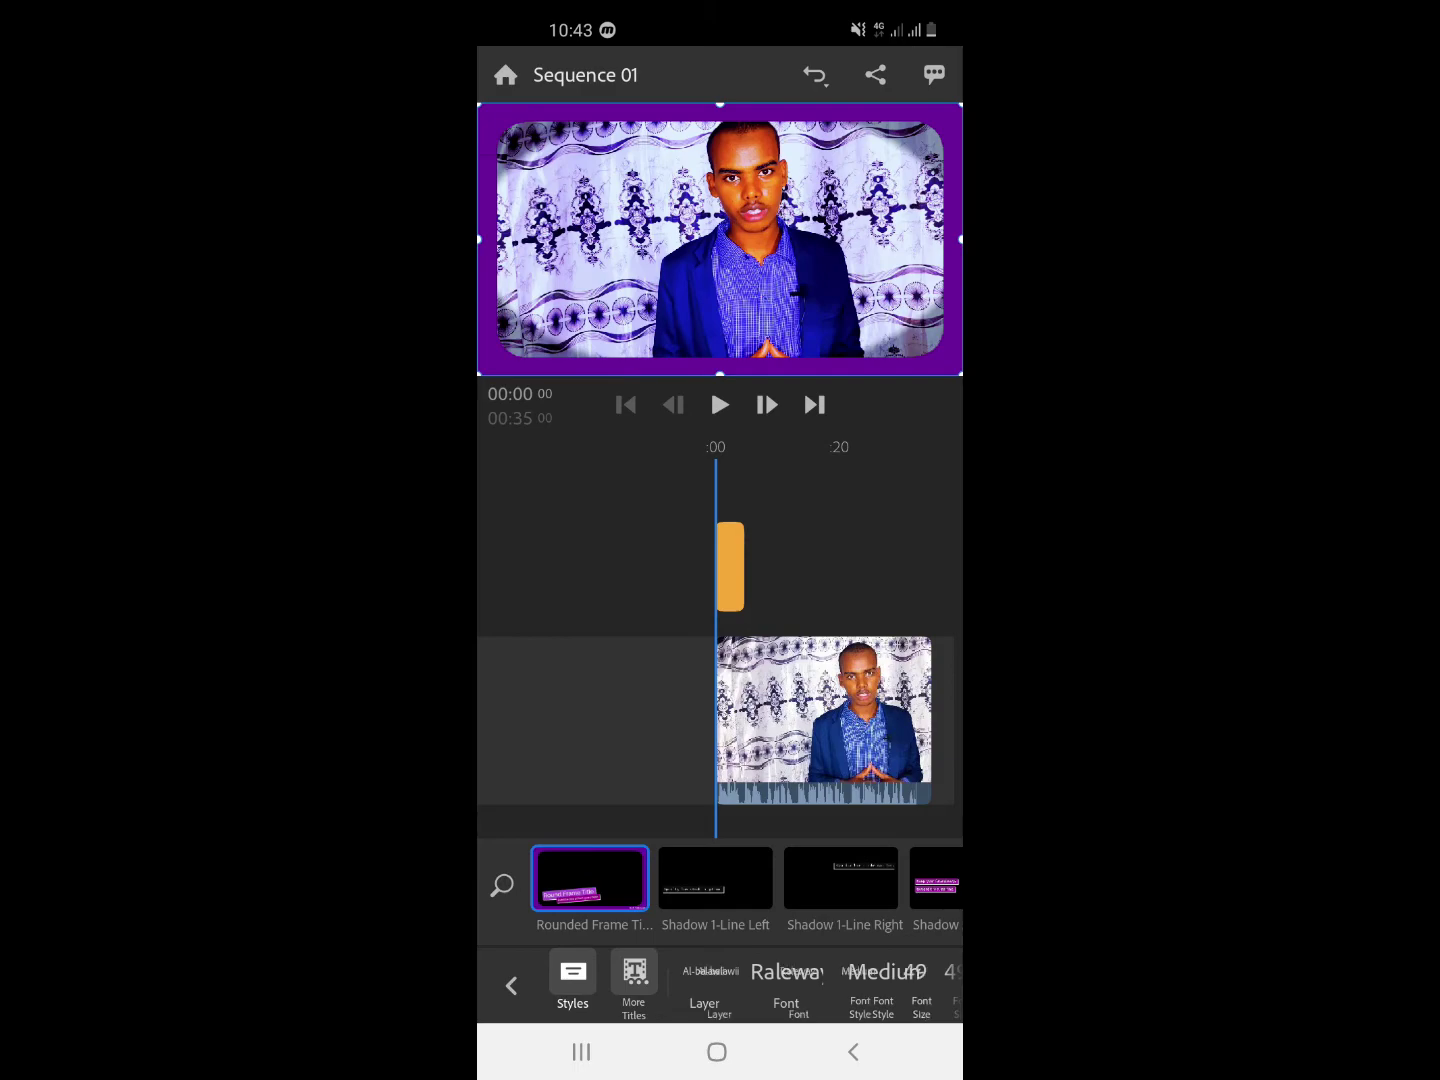
left_click(721, 403)
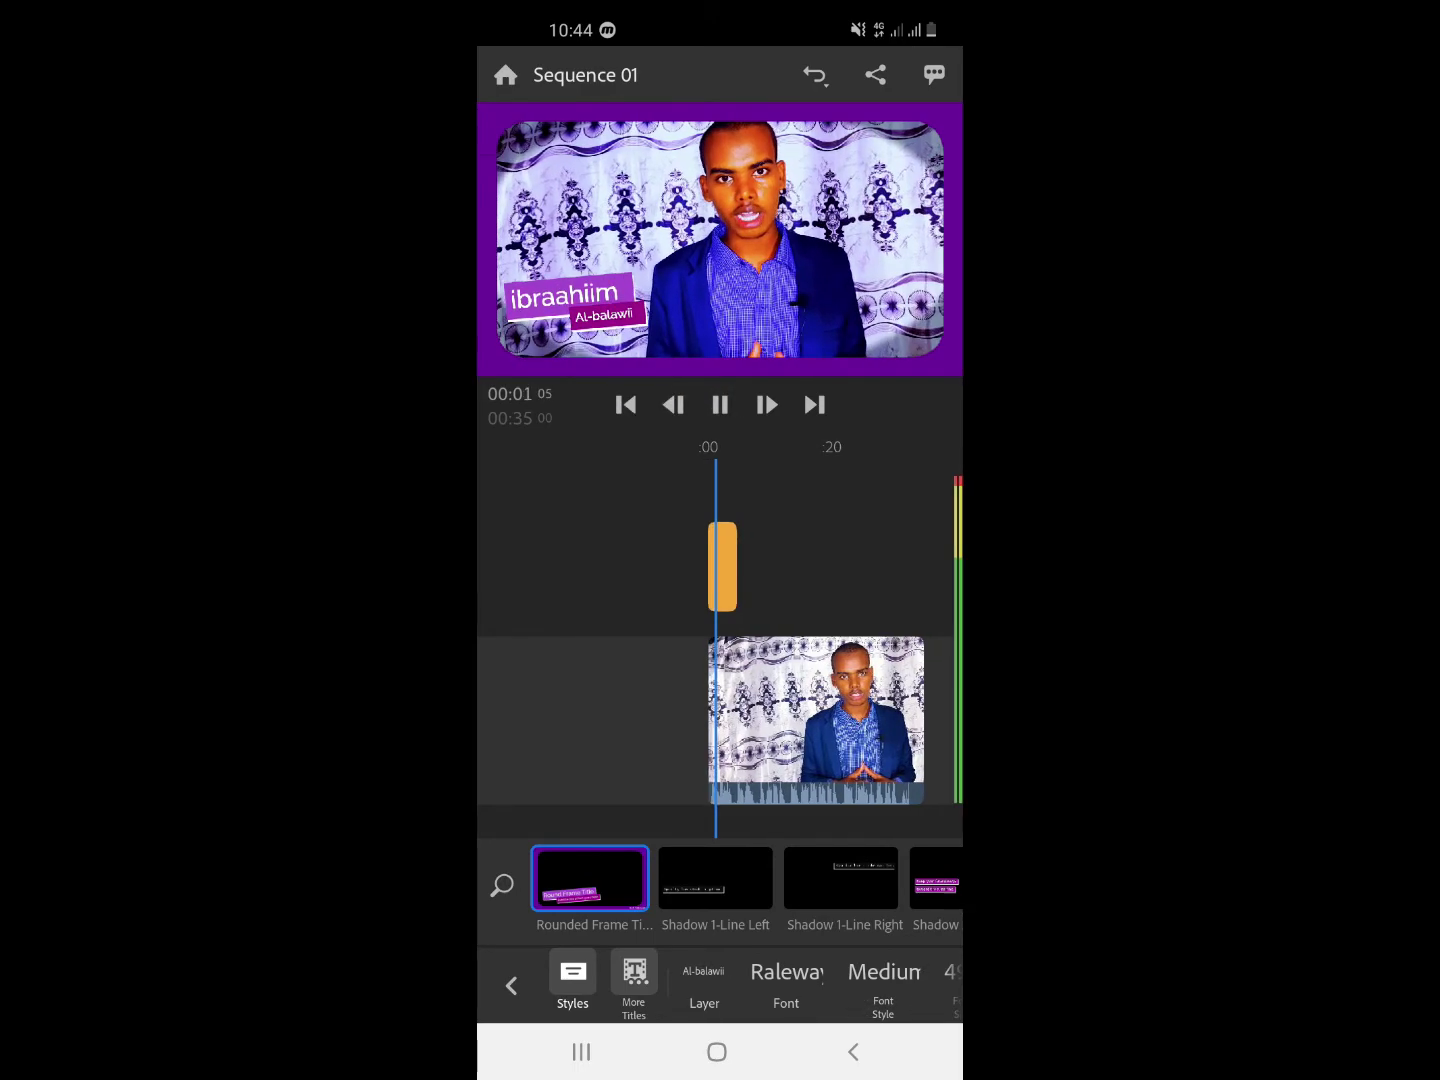
left_click(720, 404)
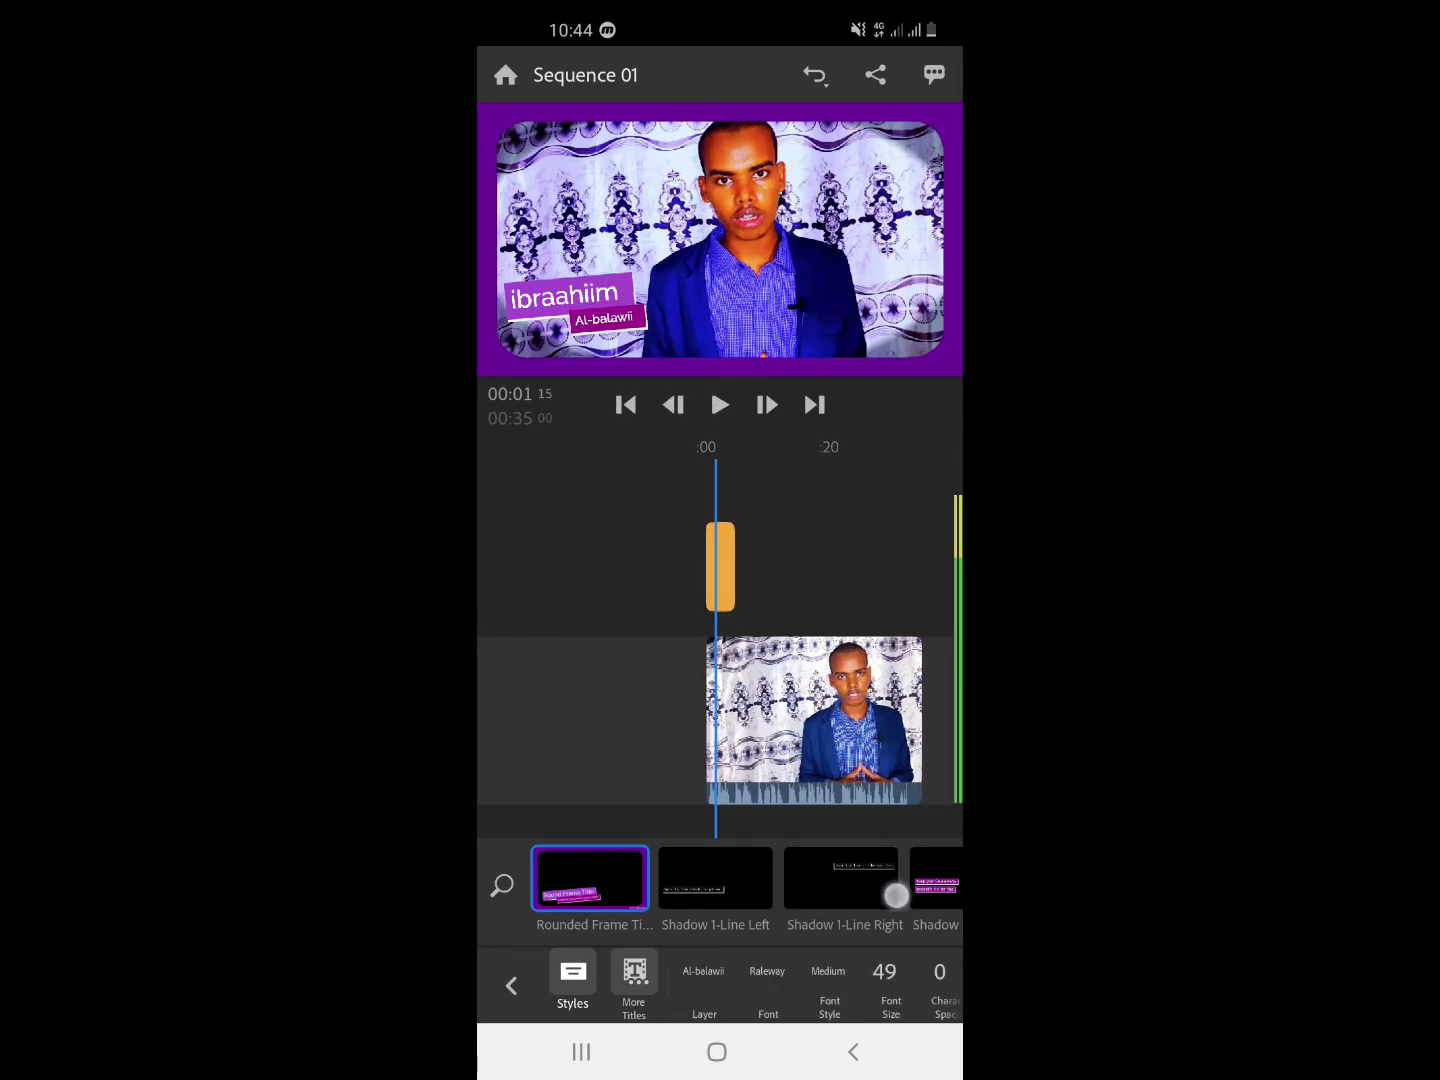
left_click_drag(896, 895, 640, 895)
left_click(502, 885)
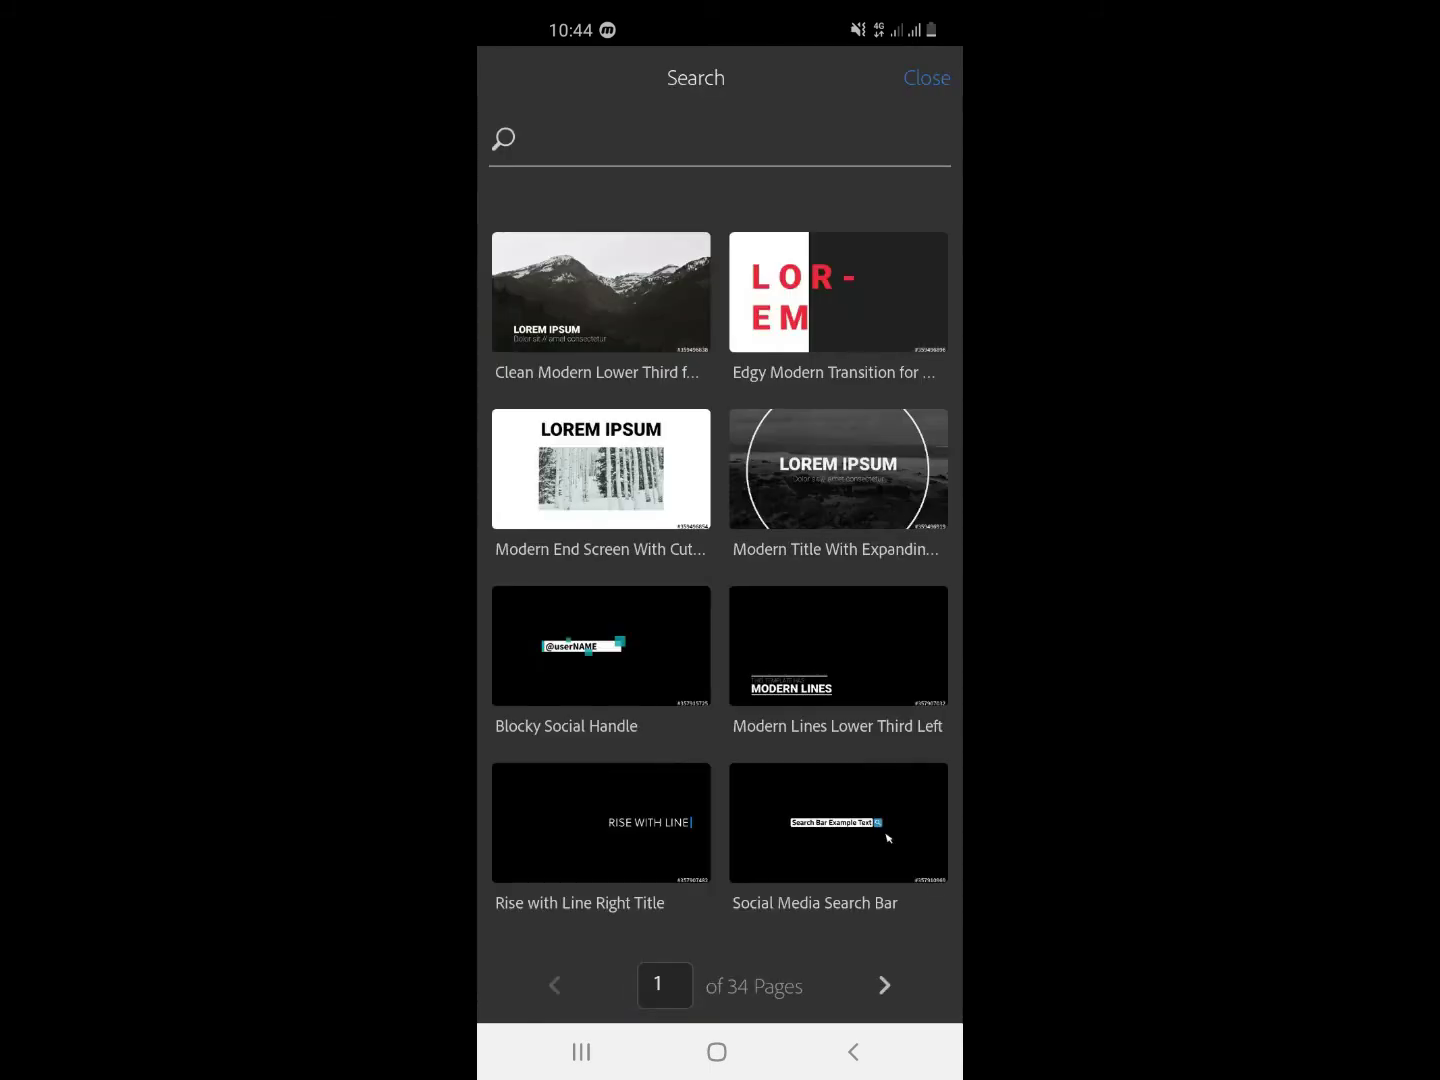
- Page forward through the title search results toward the Map Pin Overlay template
left_click(886, 986)
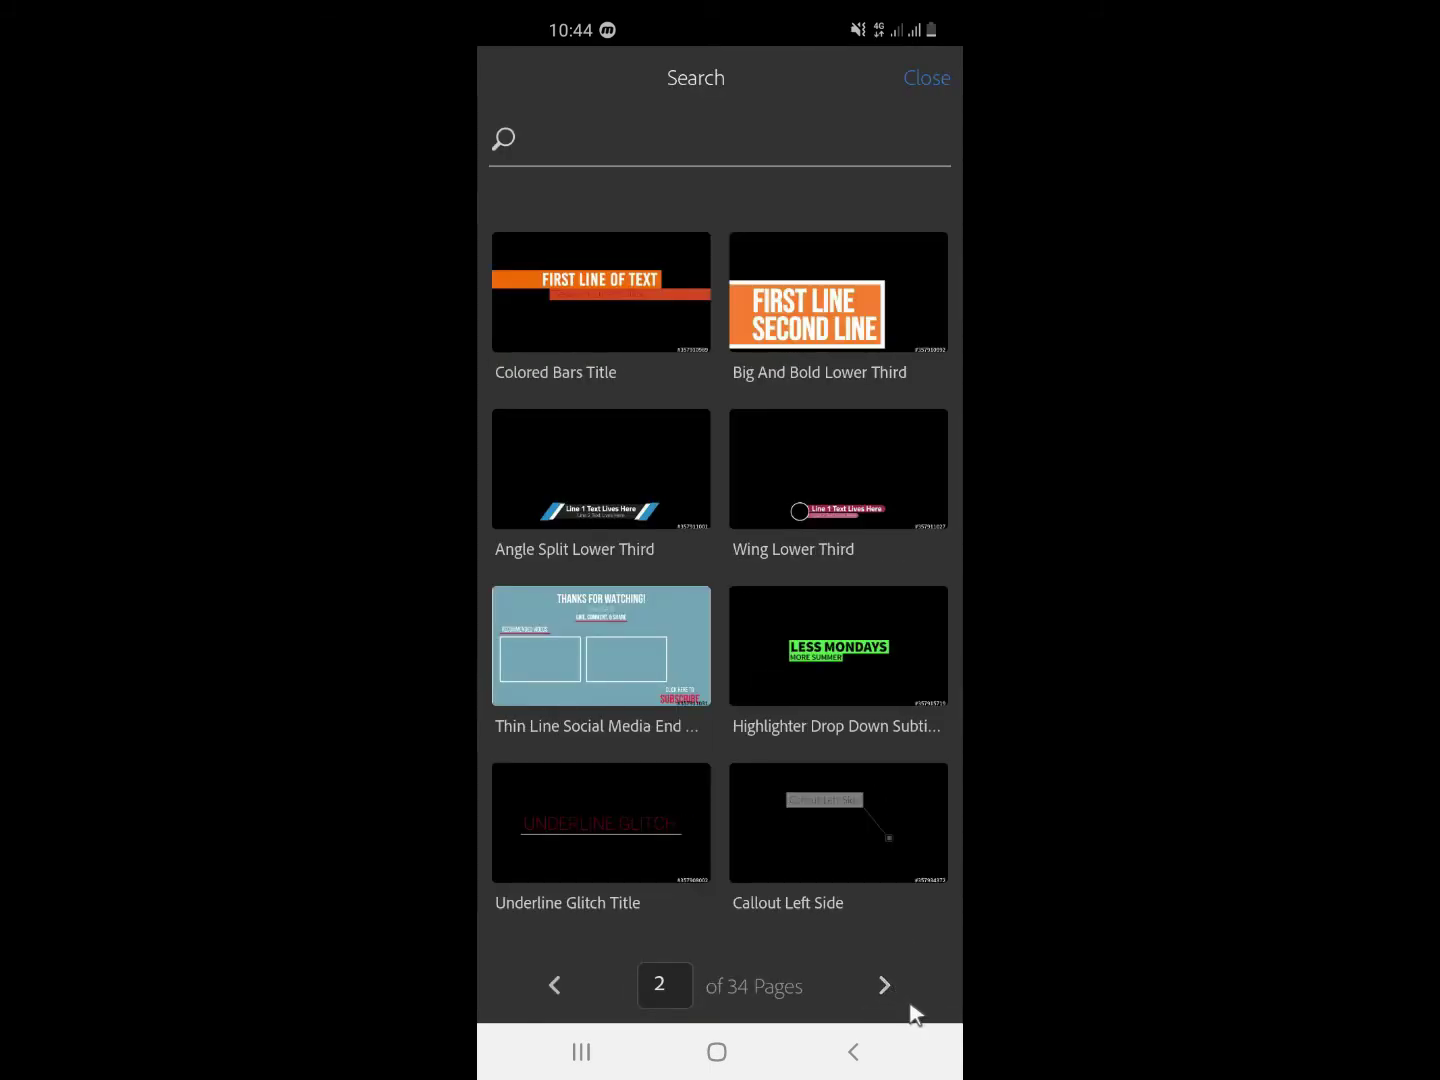
left_click(893, 1003)
left_click(893, 1003)
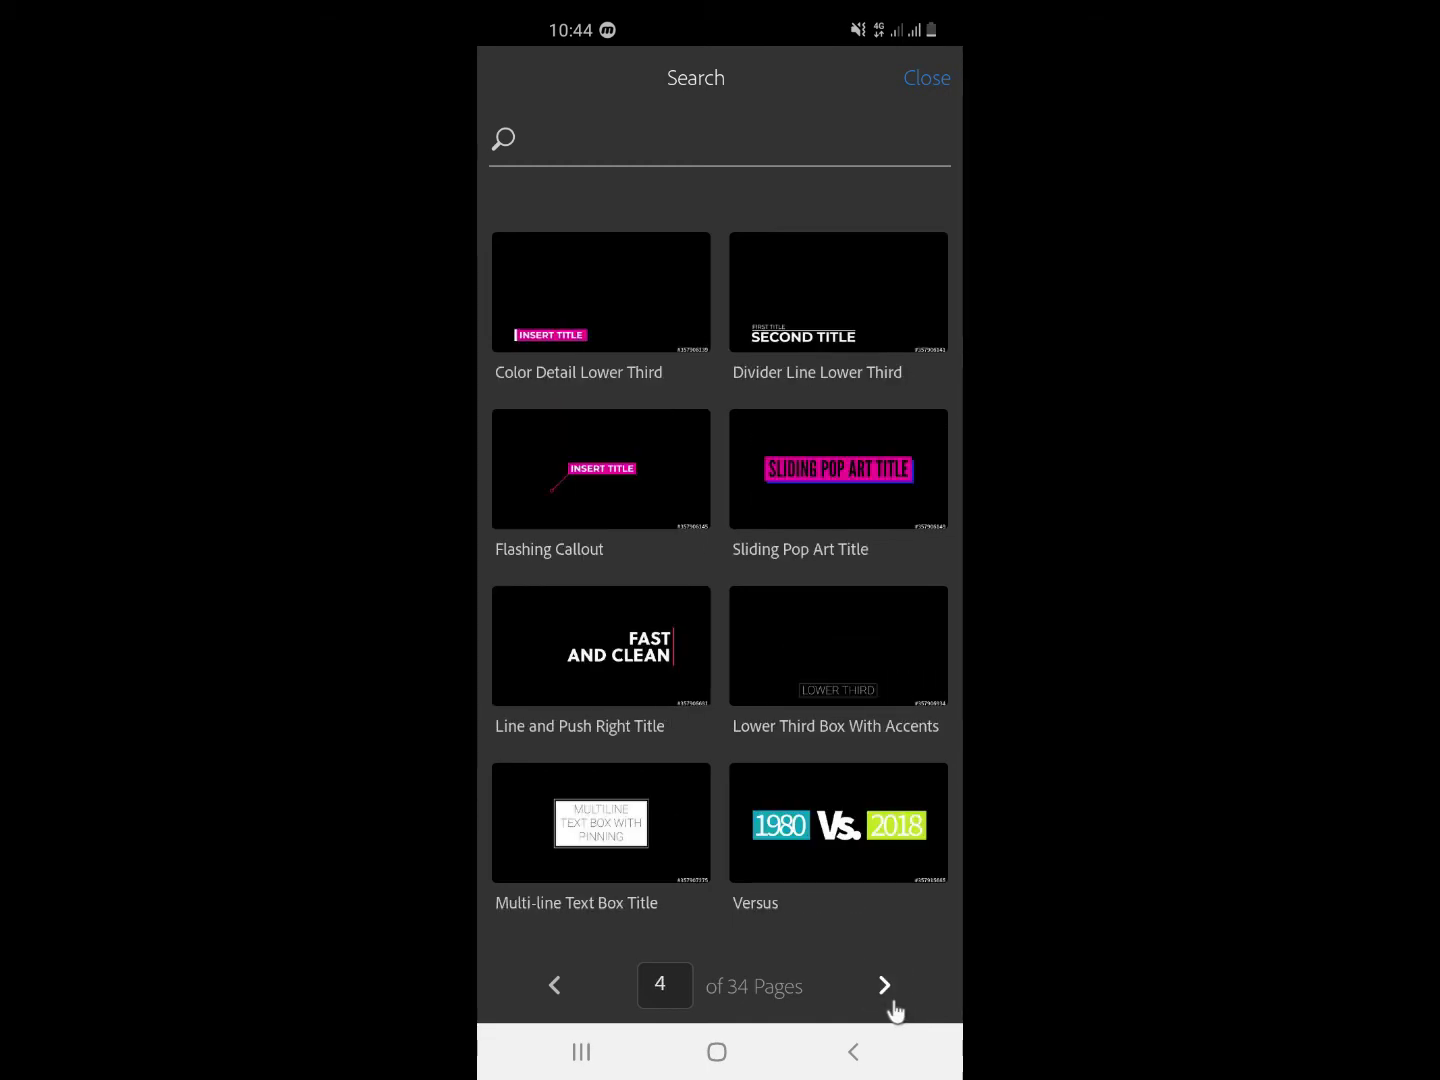
left_click(893, 1003)
left_click(890, 1000)
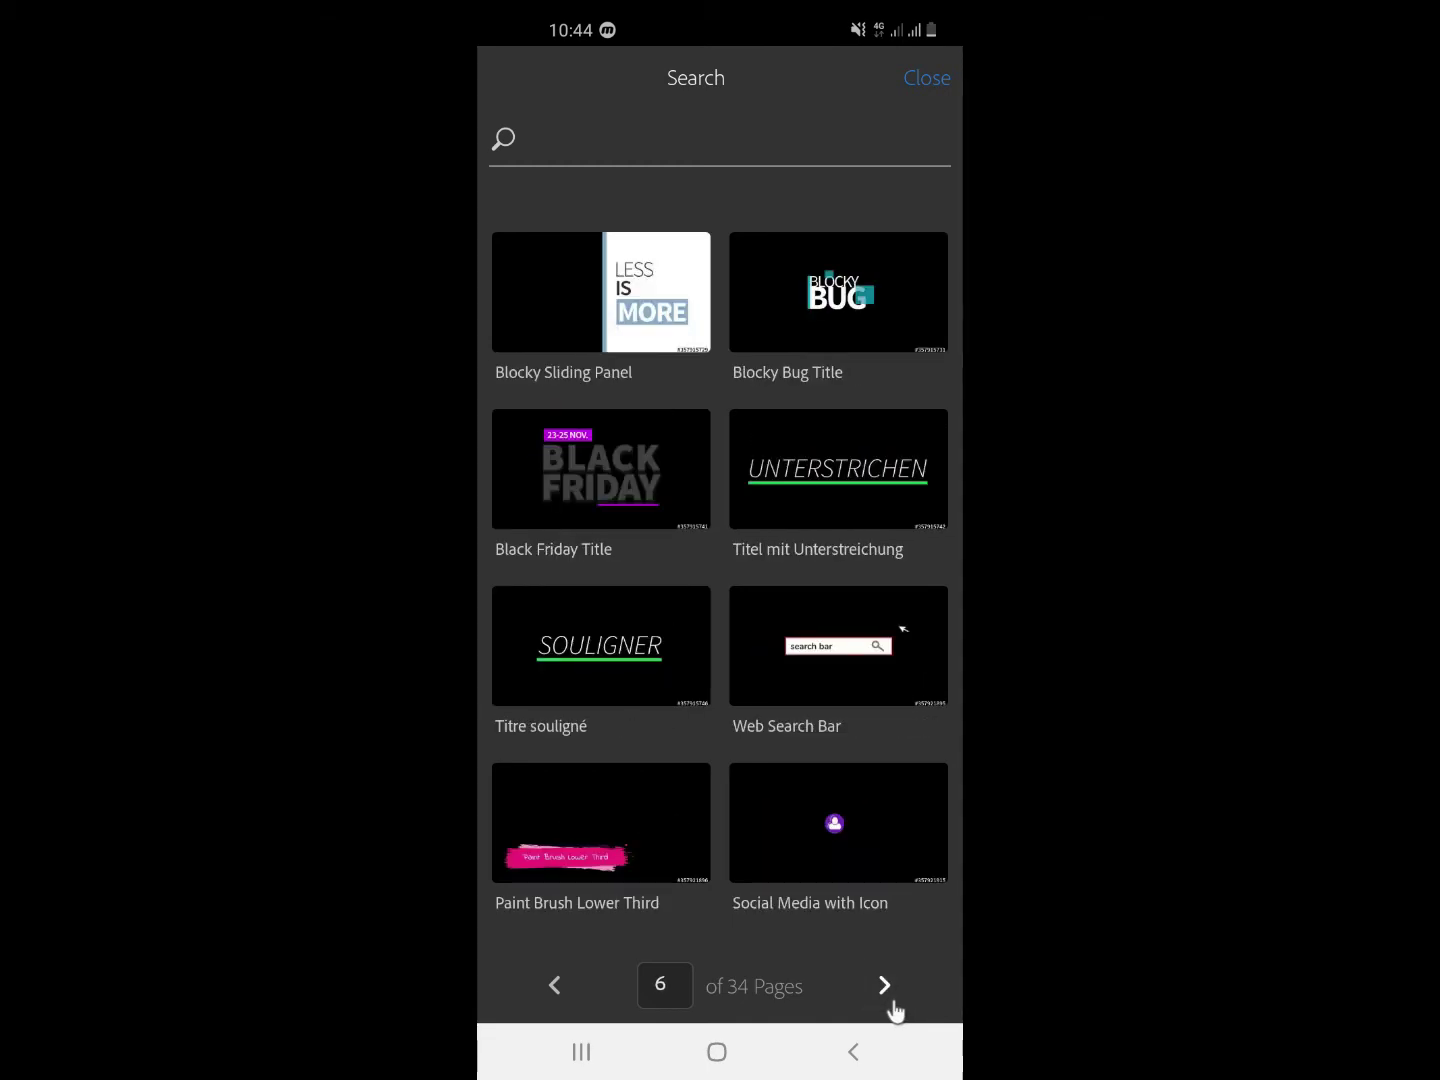
left_click(890, 1000)
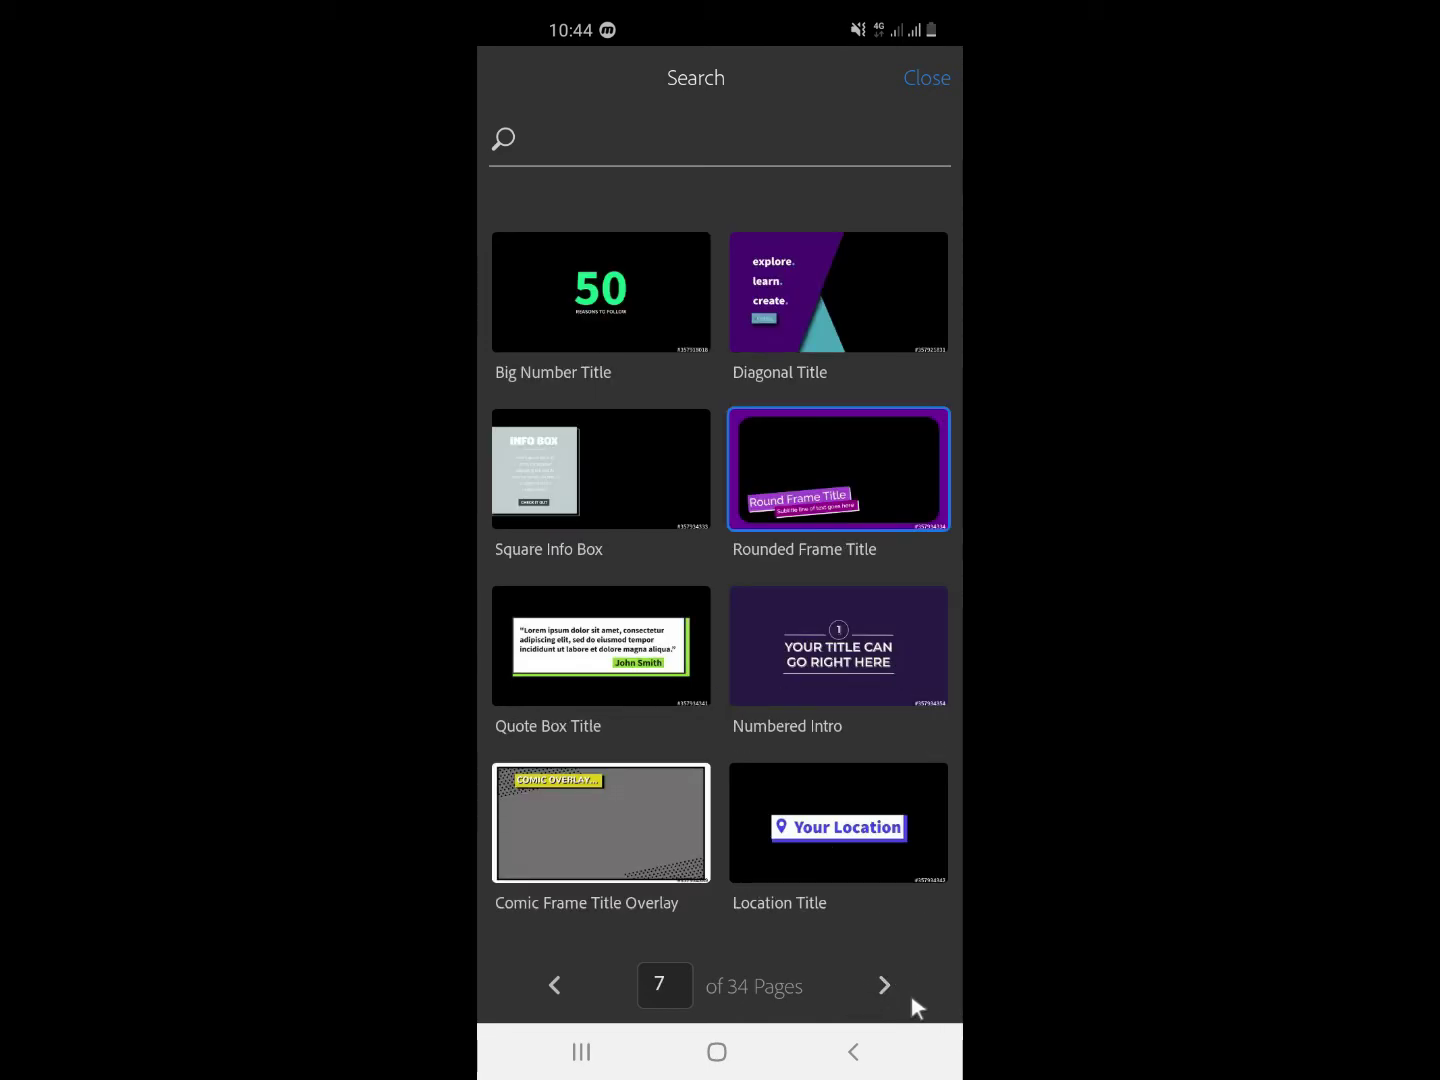
left_click(886, 987)
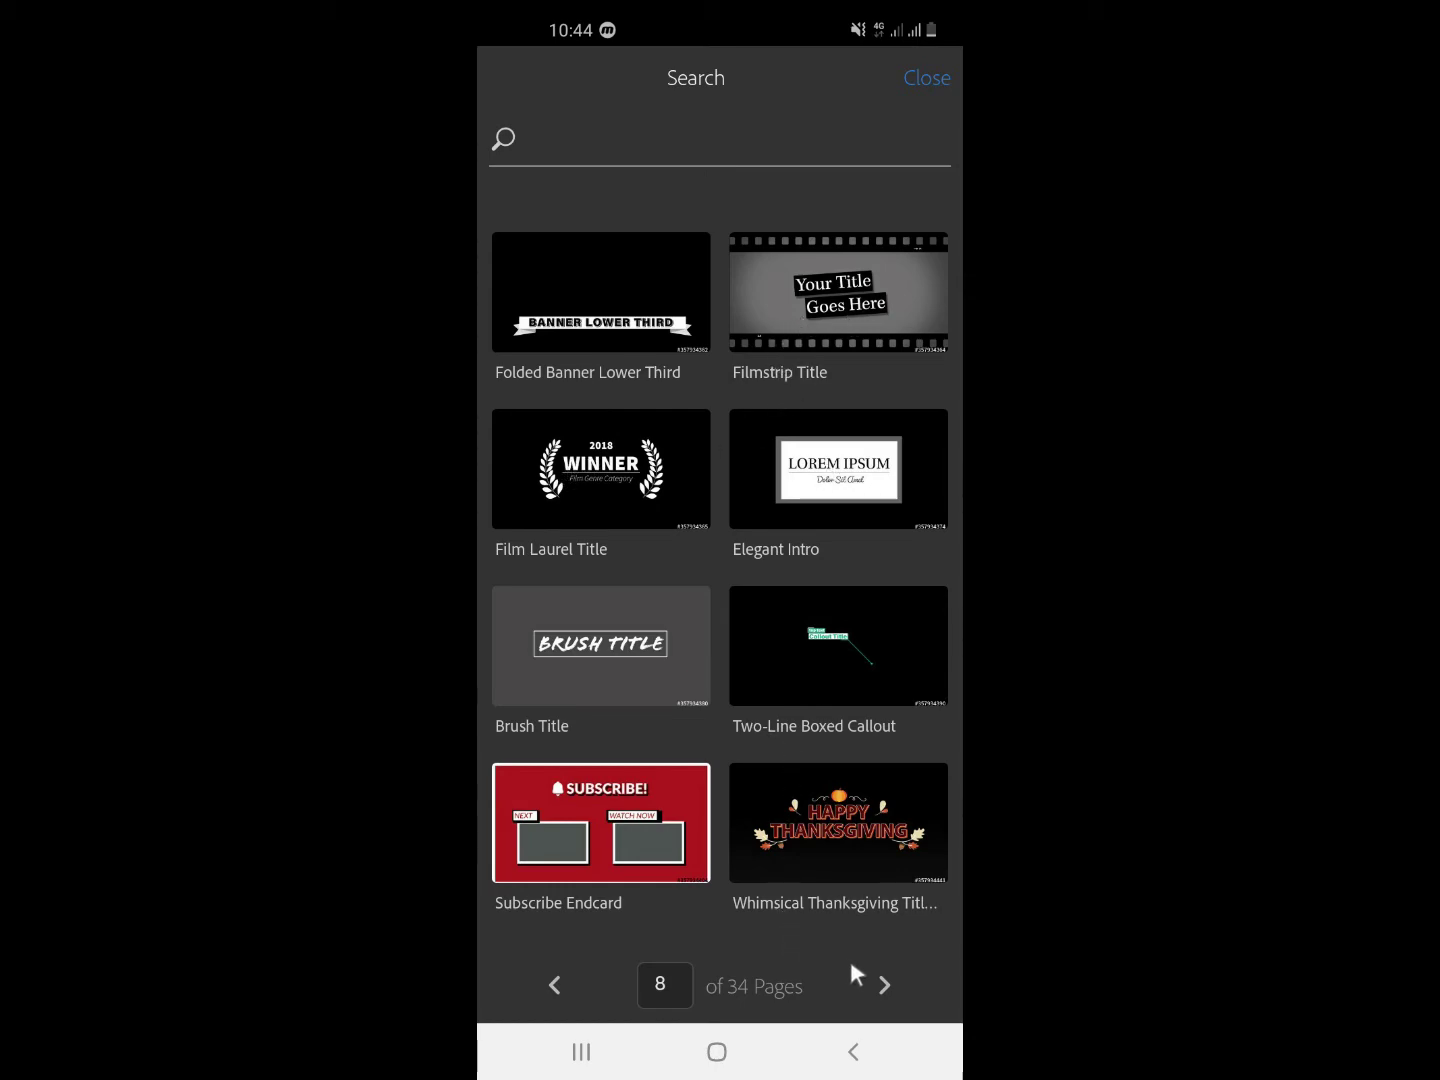
left_click(884, 988)
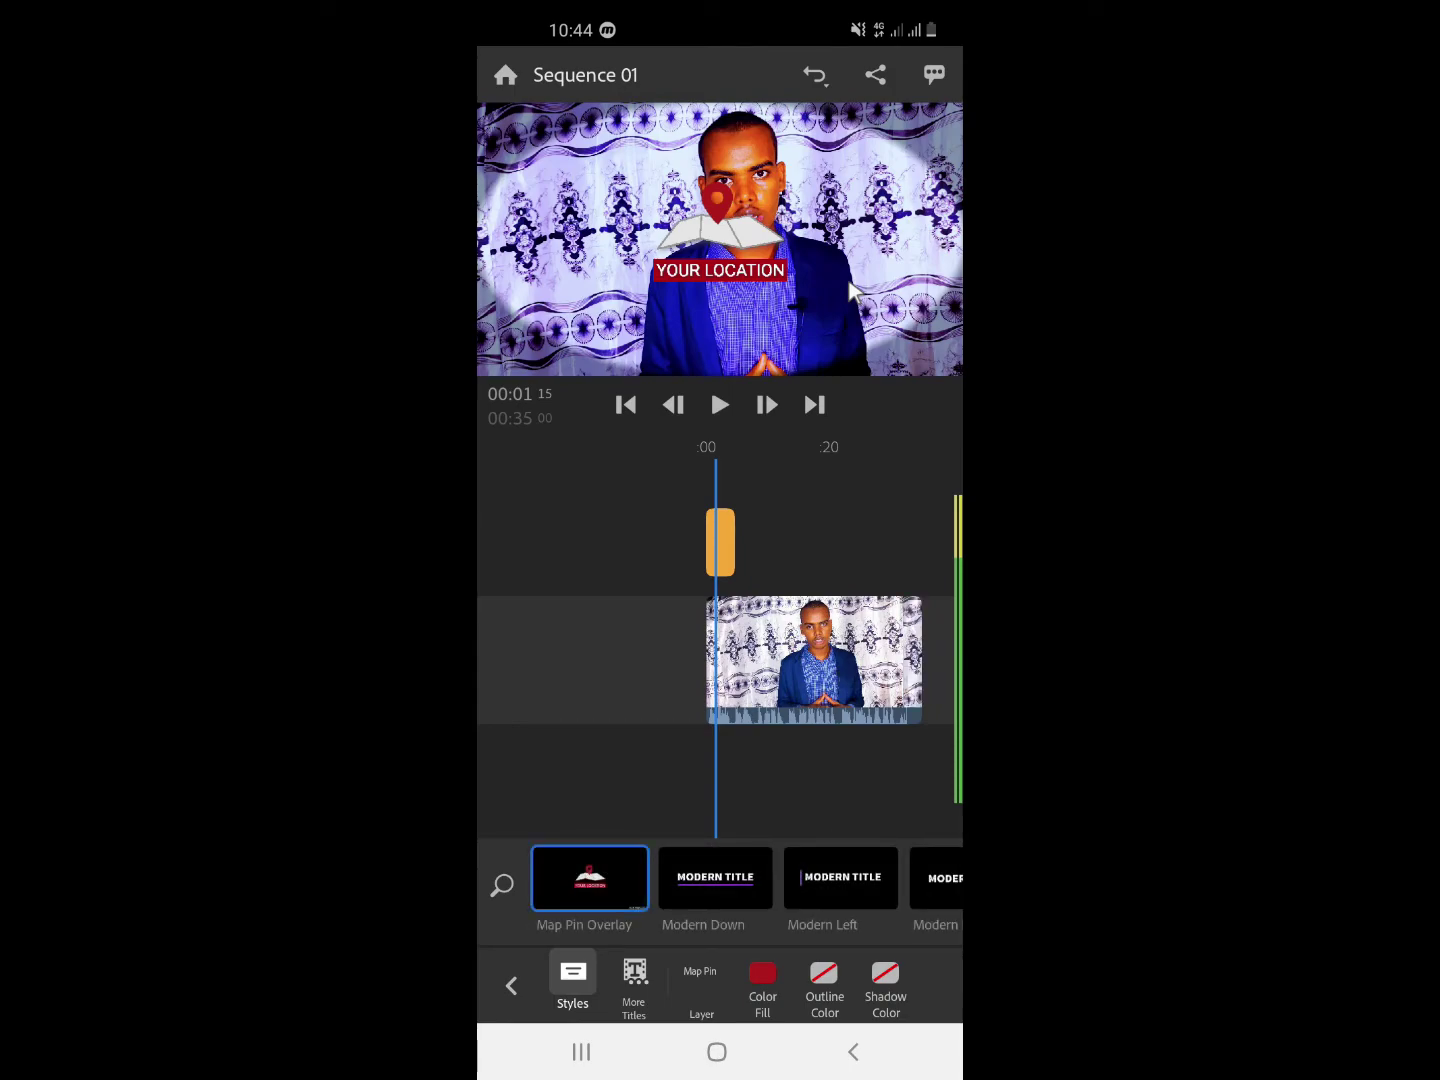
left_click(815, 555)
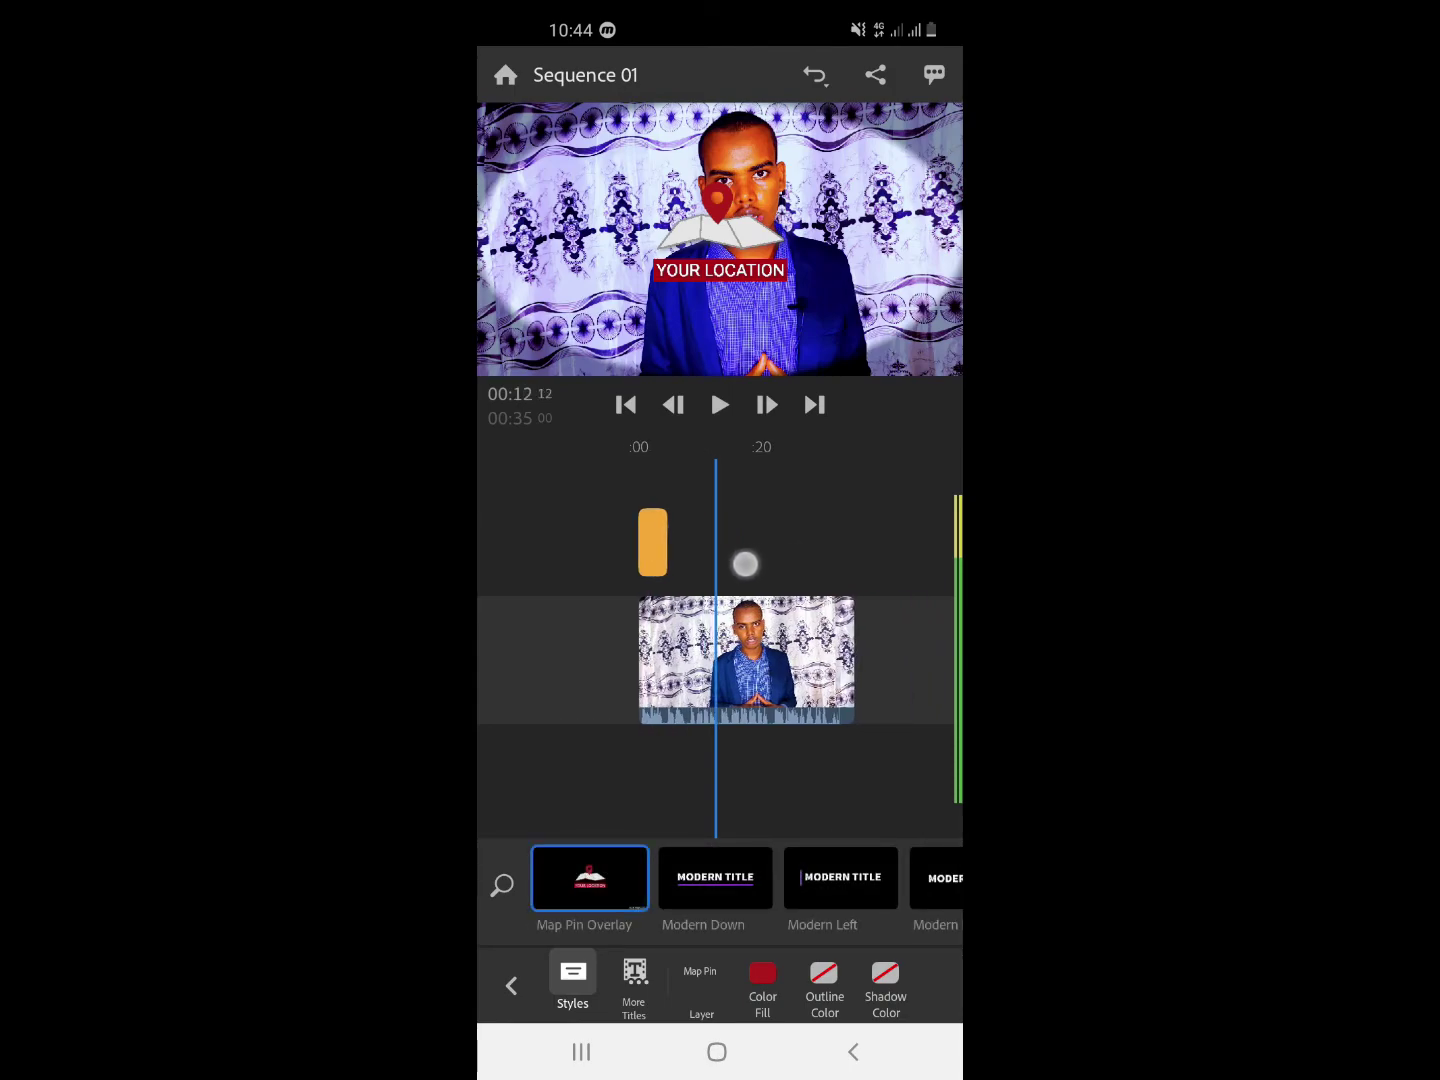
left_click_drag(815, 555, 884, 566)
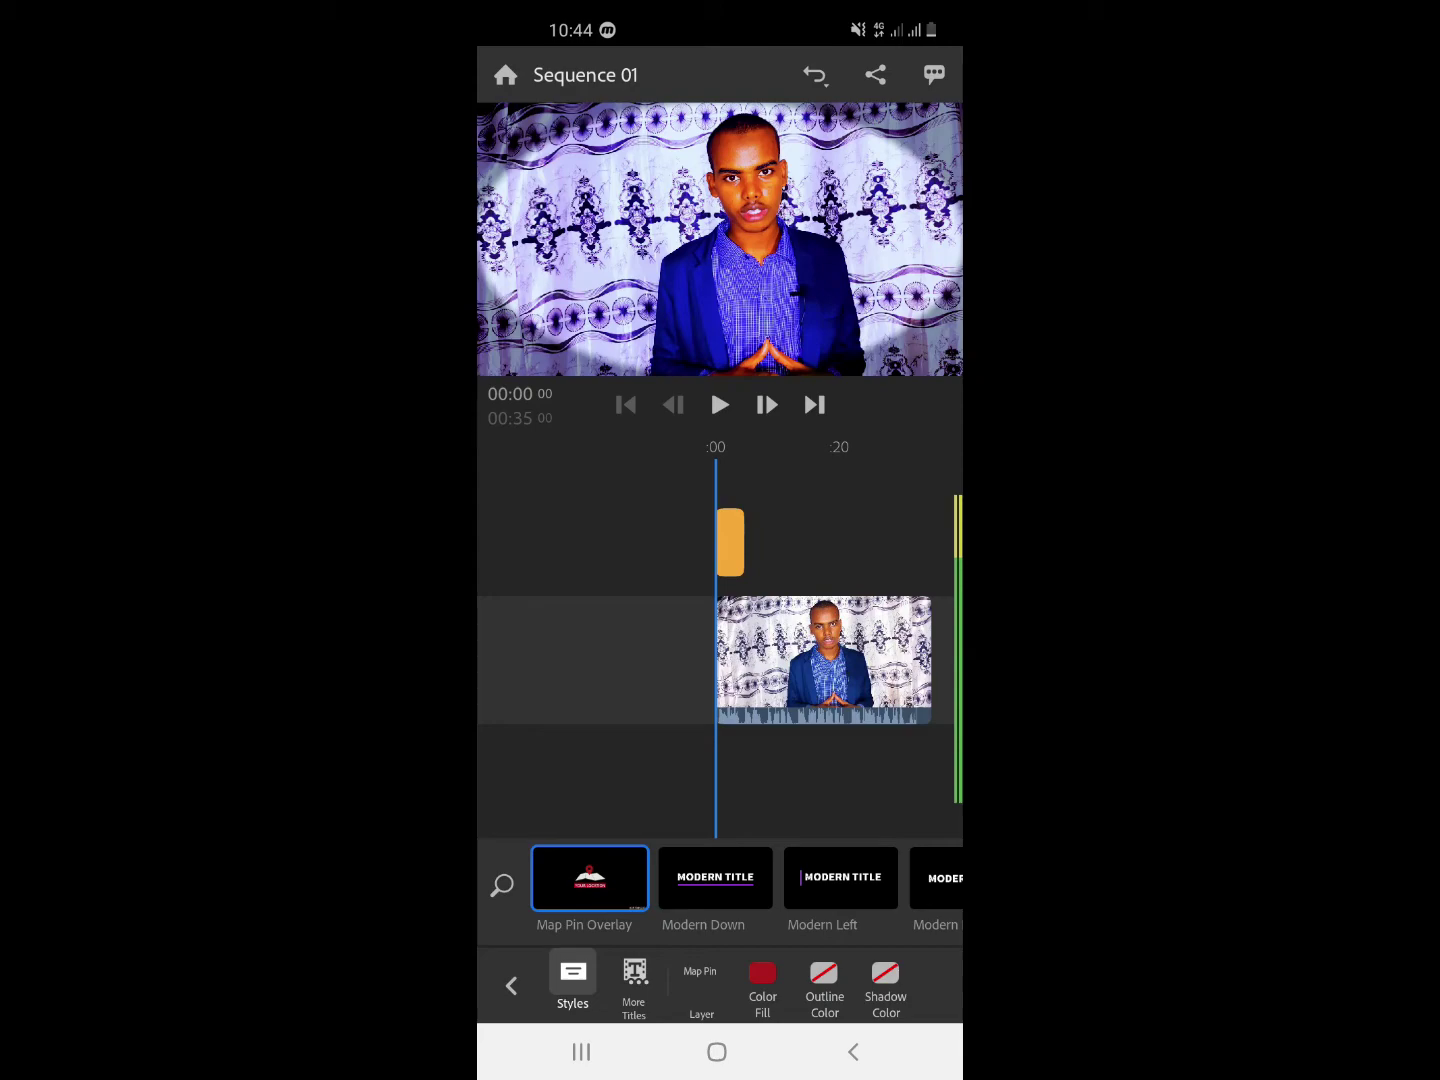
left_click(720, 404)
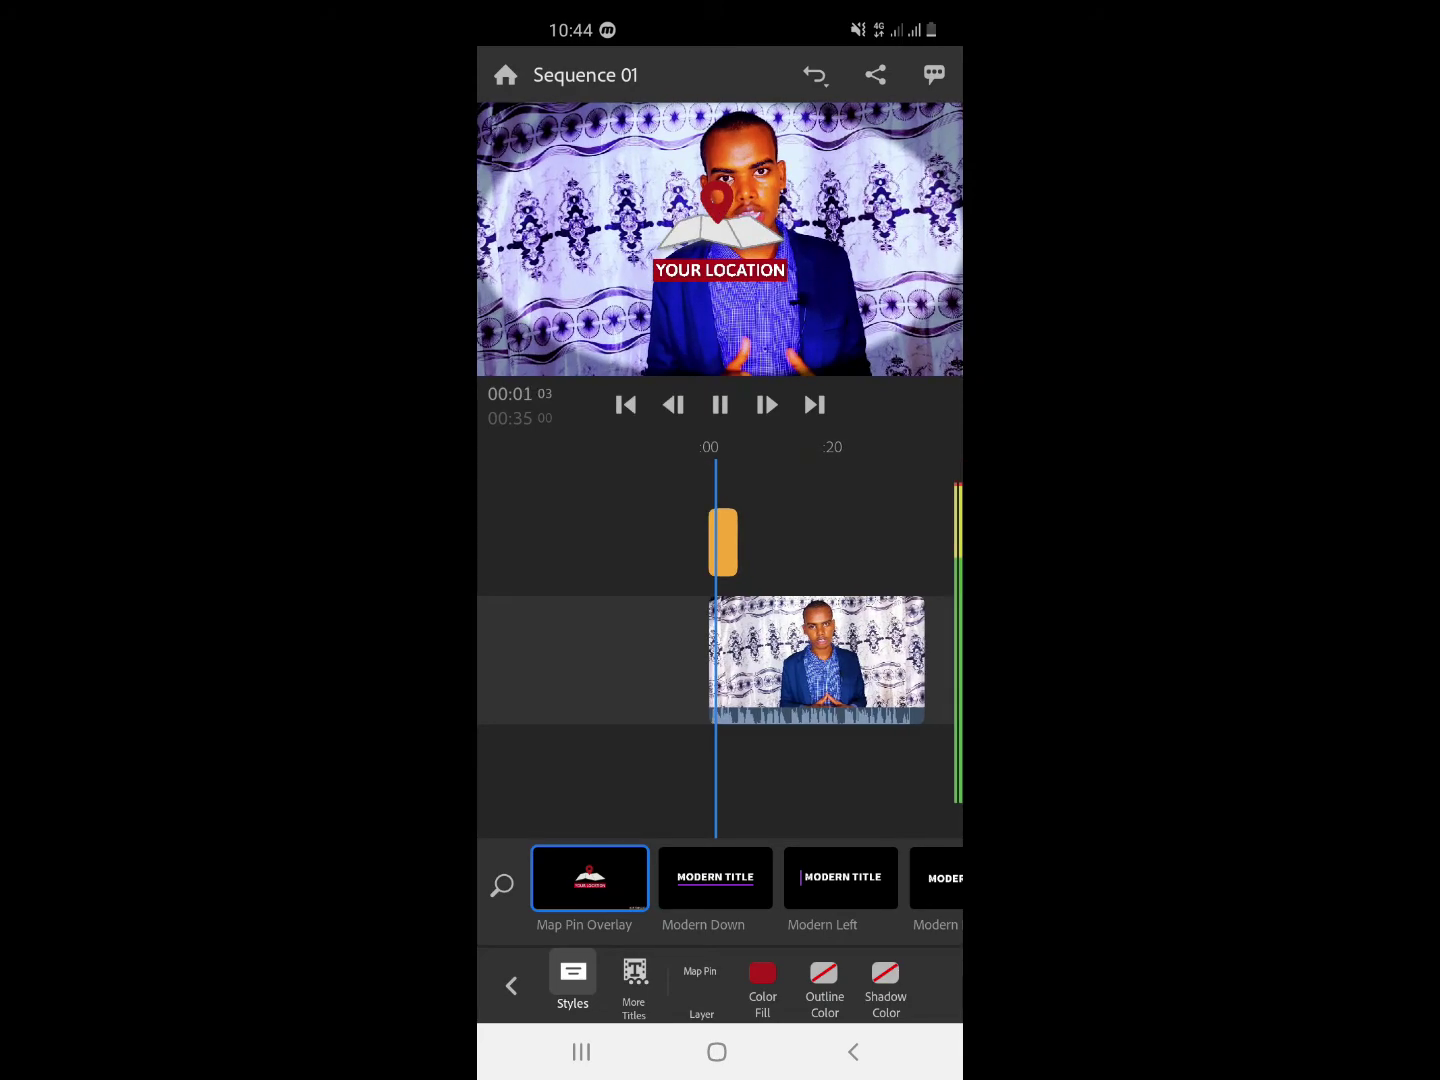
left_click(720, 404)
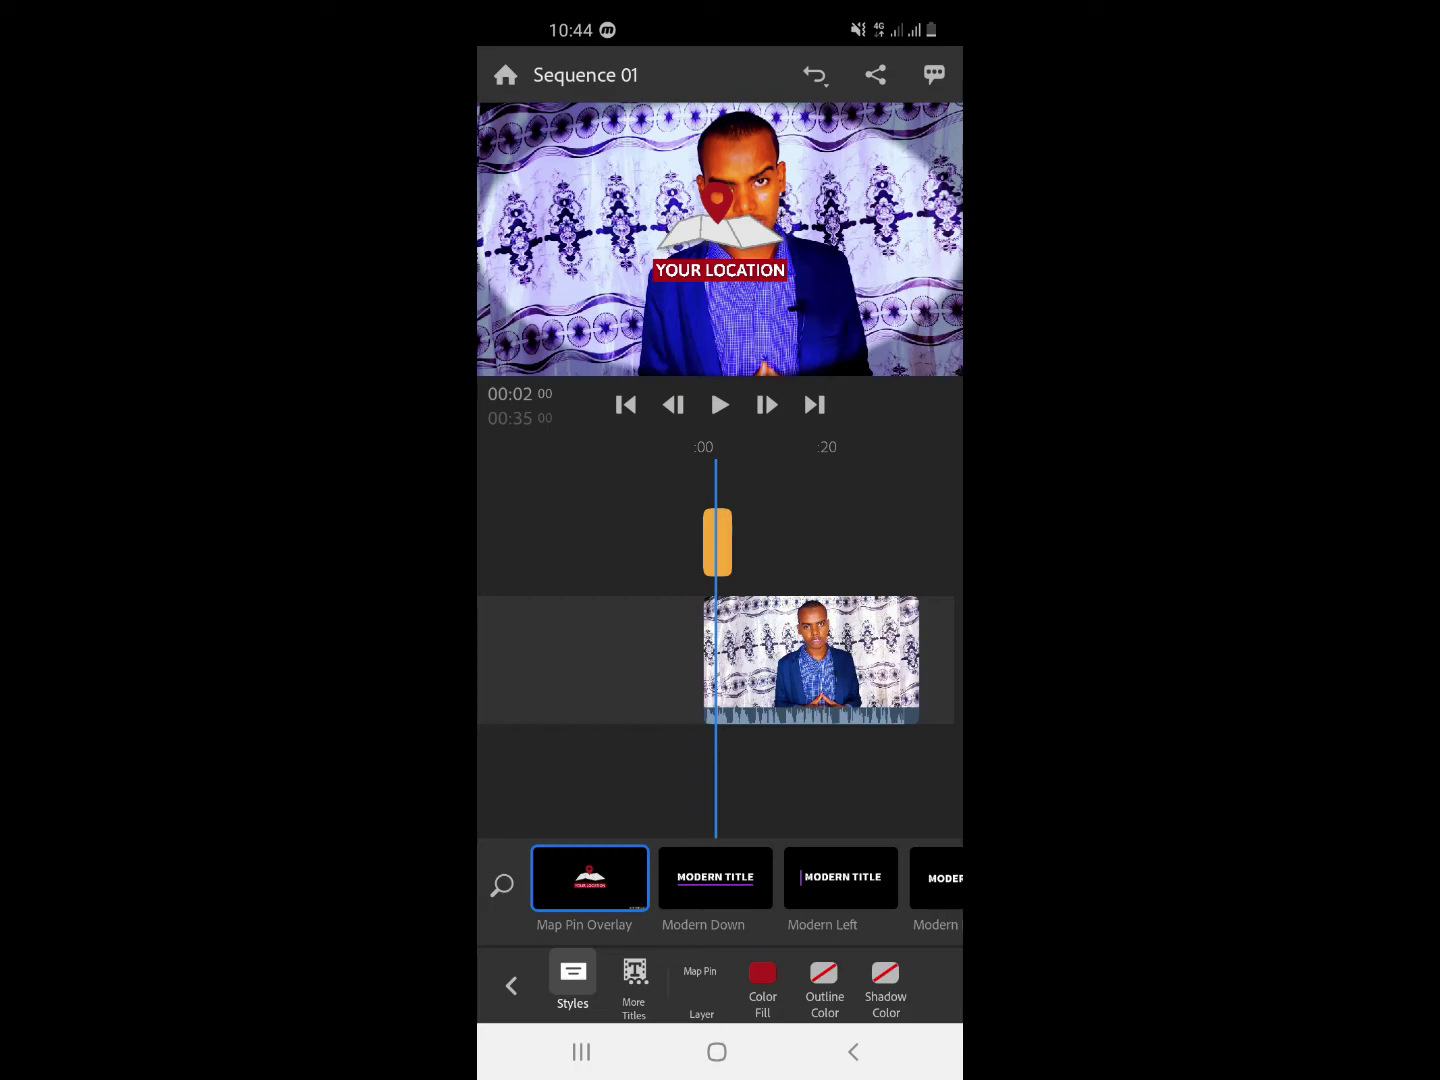
left_click(717, 548)
left_click(840, 534)
left_click_drag(840, 534, 716, 534)
- Add a Viral-style title reading 'GRAB THE VIEWER WITH THIS TITLE!' from the Styles strip
left_click(856, 882)
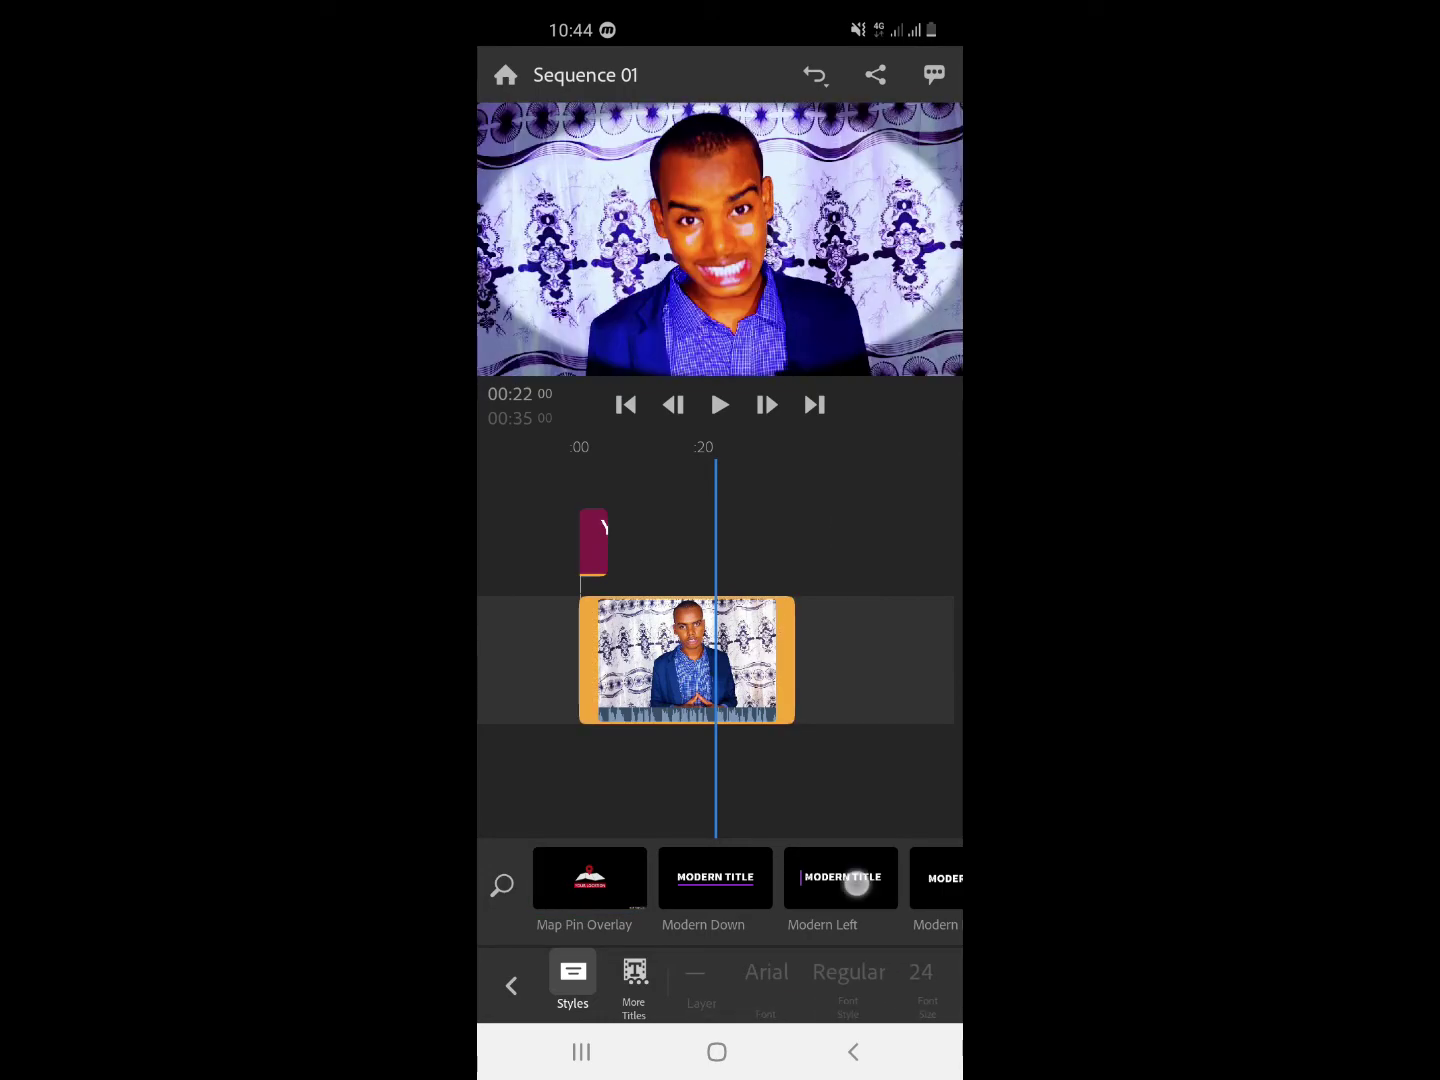
left_click_drag(856, 882, 580, 880)
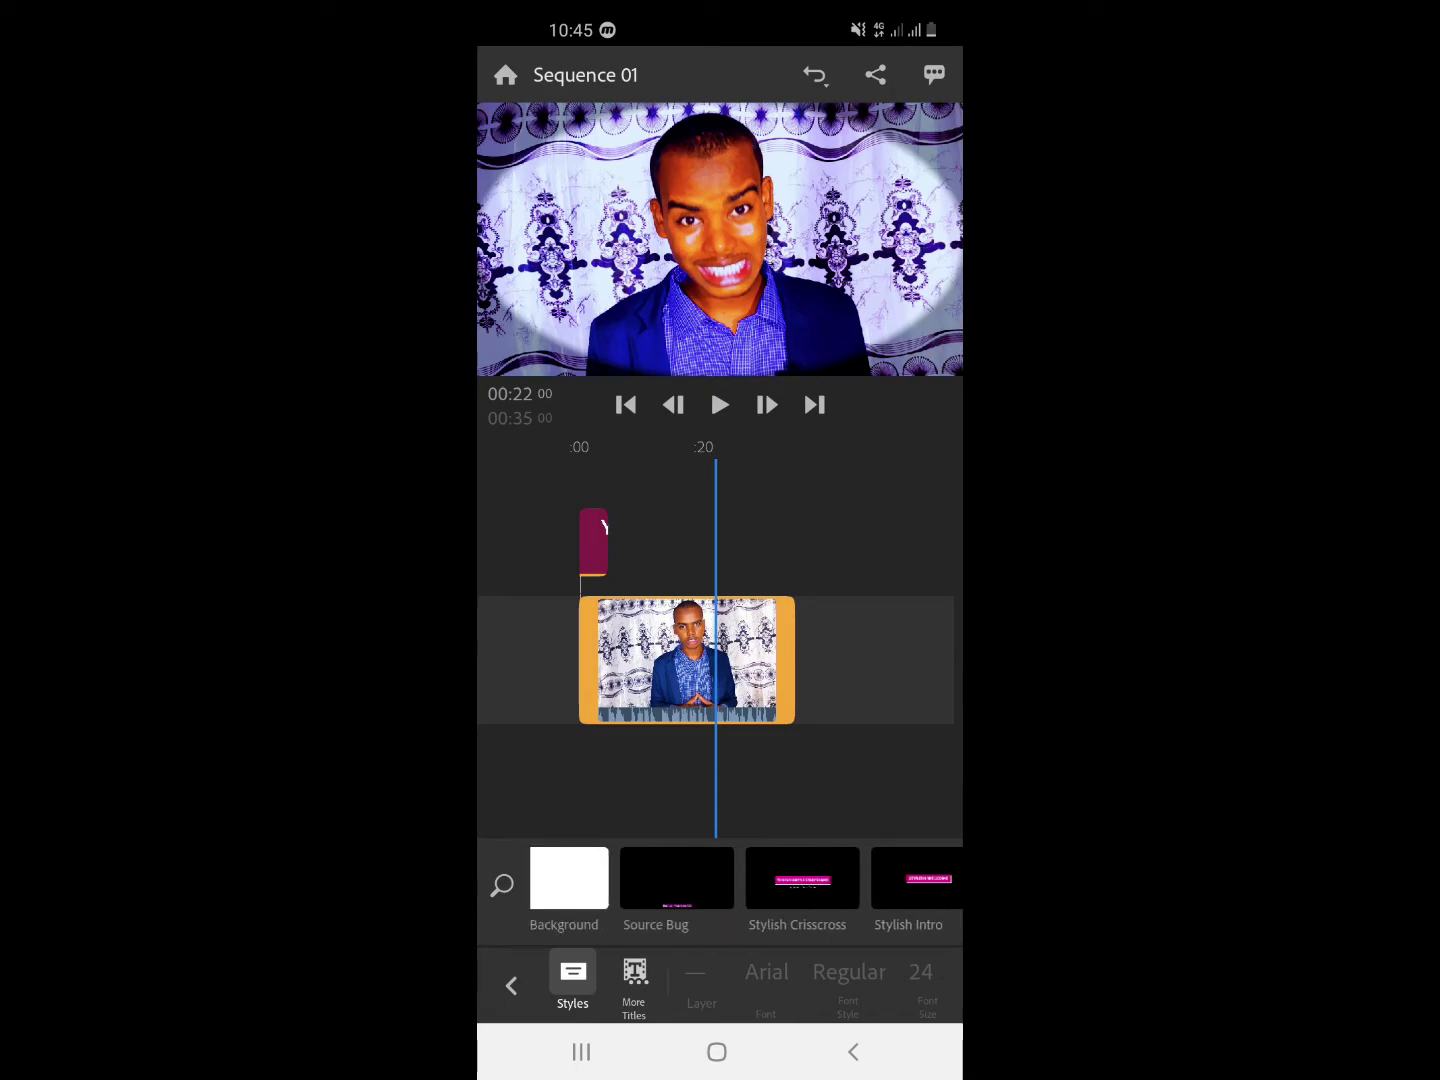
mouse_move(737, 879)
left_mouse_down()
mouse_move(917, 879)
mouse_move(887, 876)
left_mouse_up()
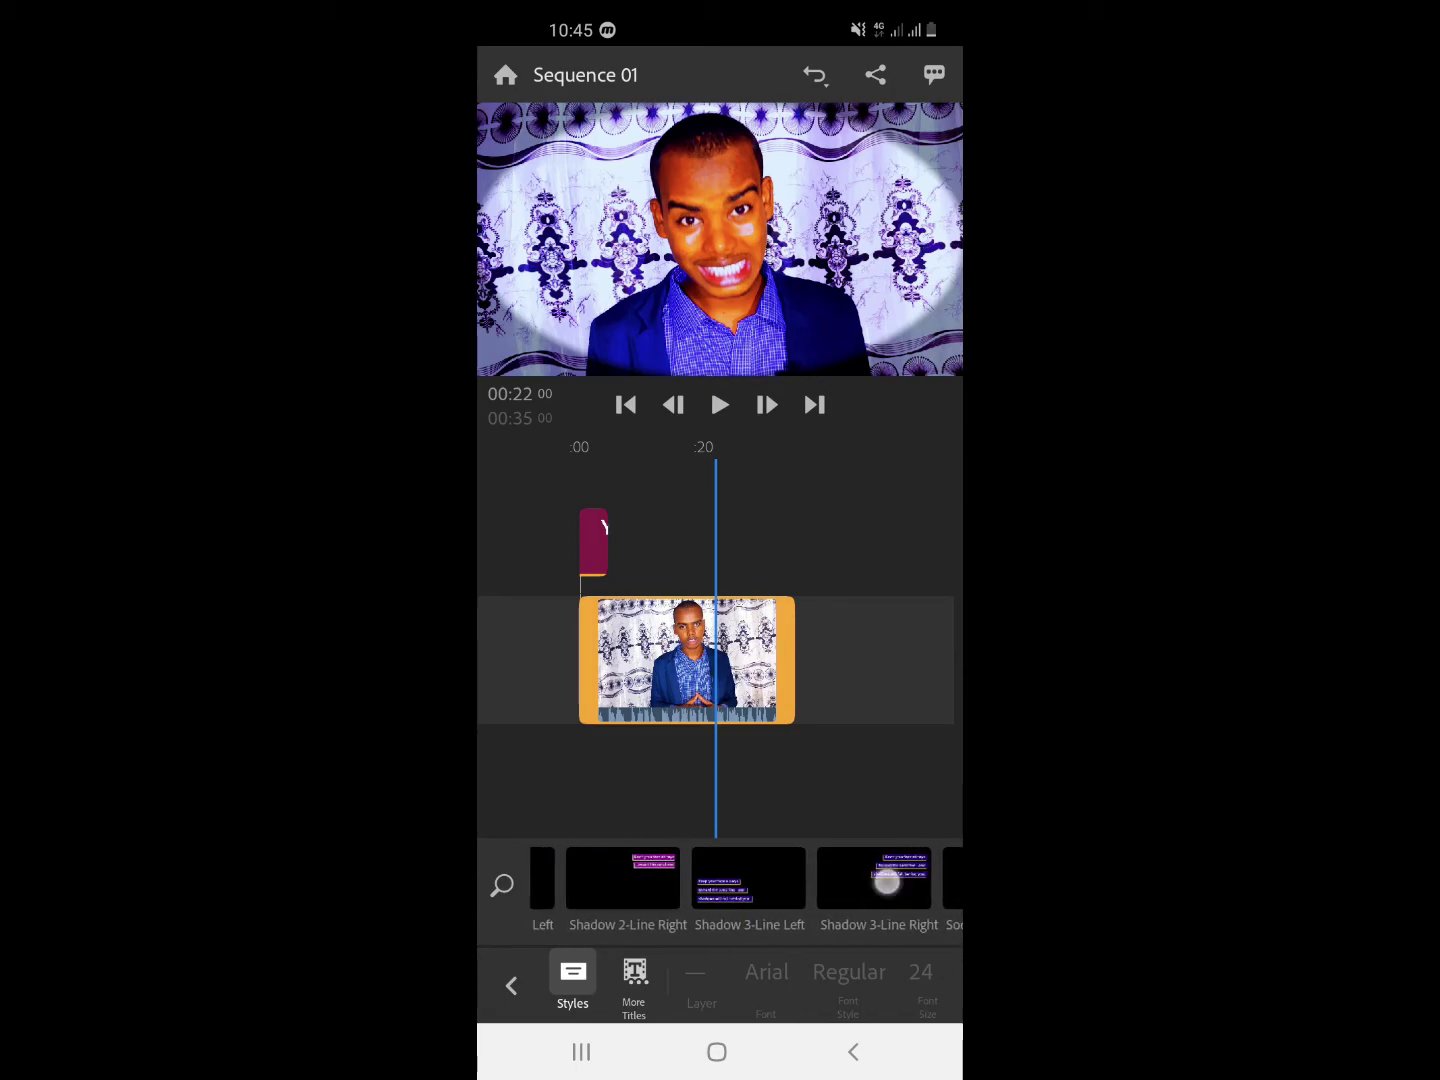
left_click(910, 878)
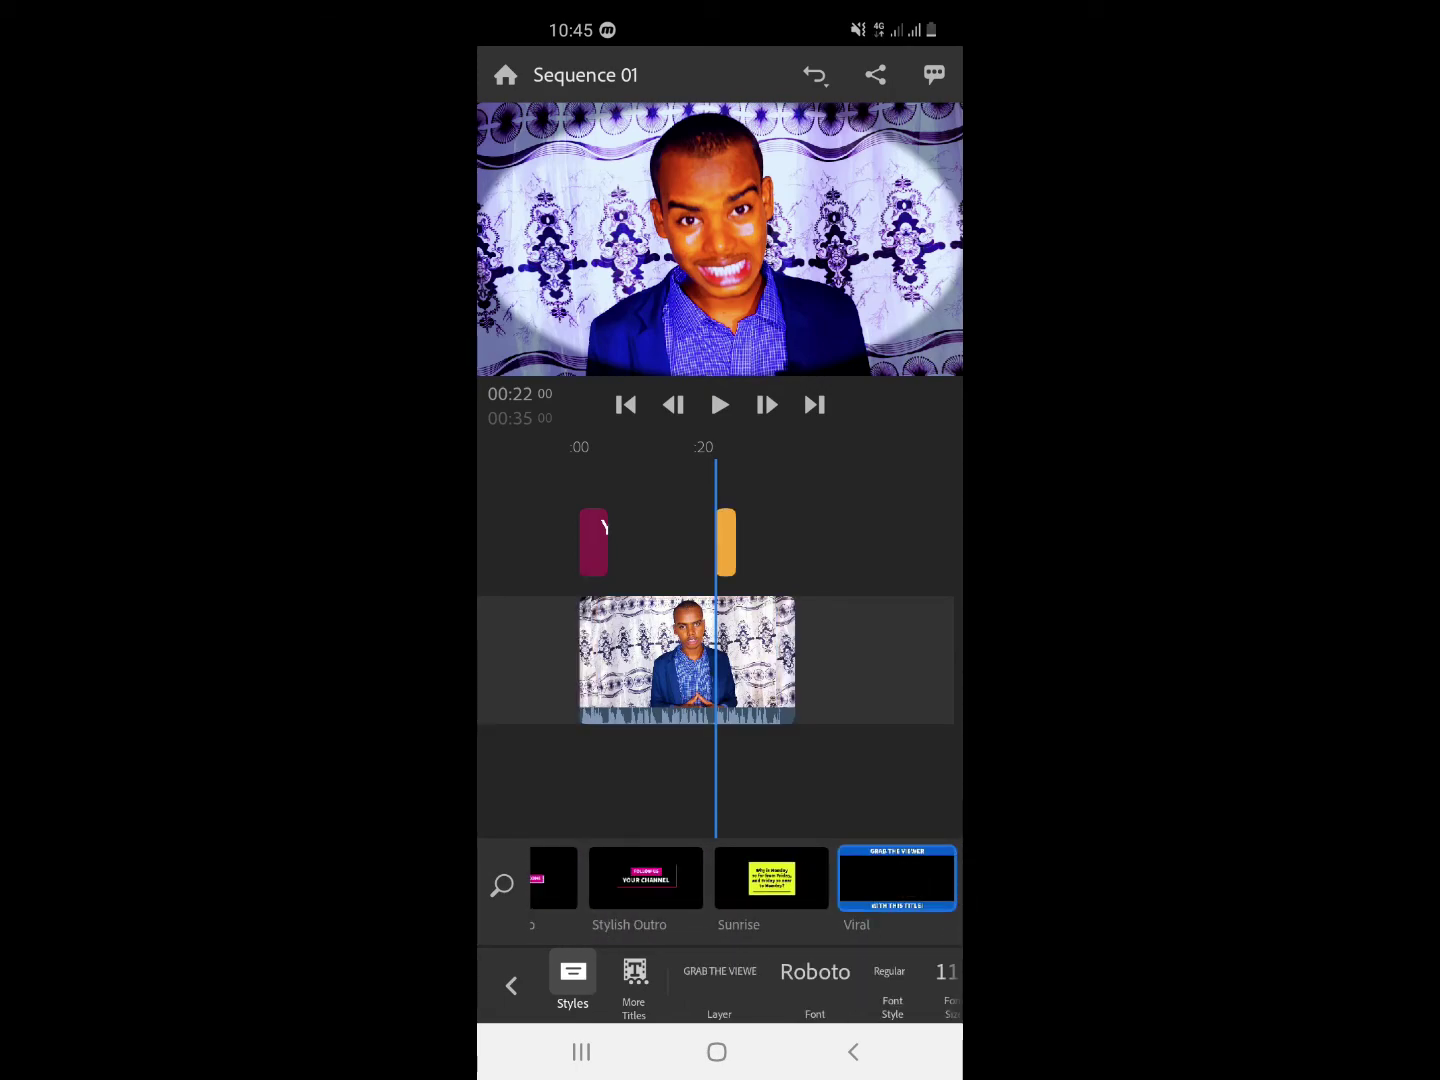
- Scrub around the 18–20 second mark to check the Viral title, then close the title panel
mouse_move(895, 540)
left_mouse_down()
mouse_move(839, 560)
mouse_move(918, 560)
left_mouse_up()
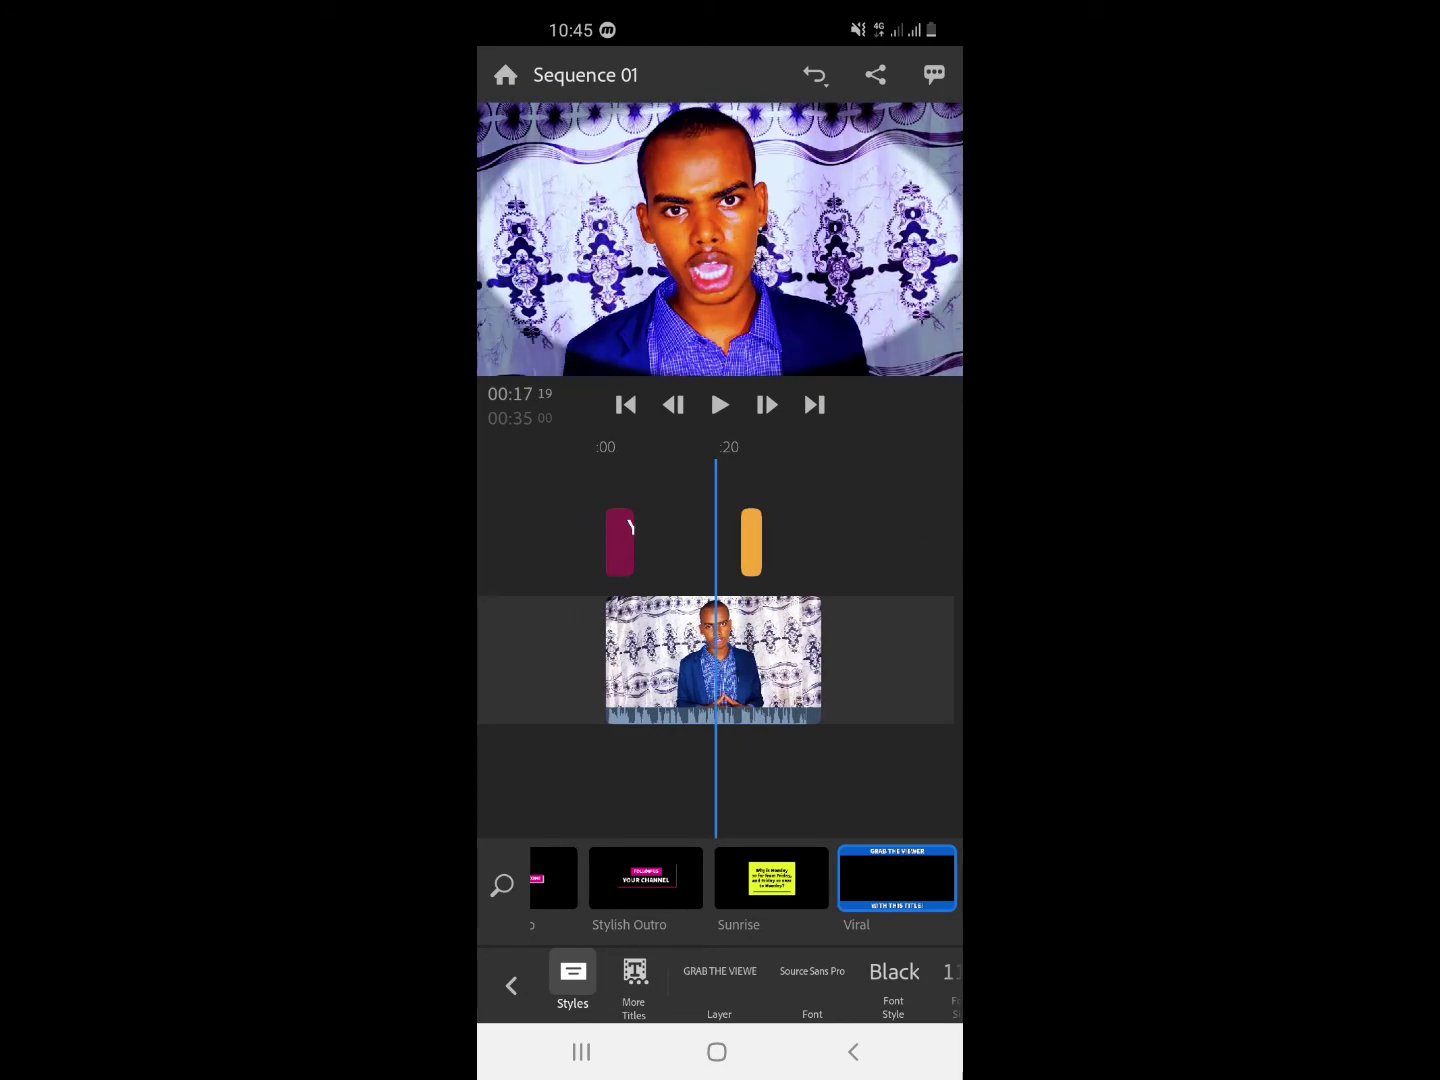
left_click_drag(700, 880, 916, 880)
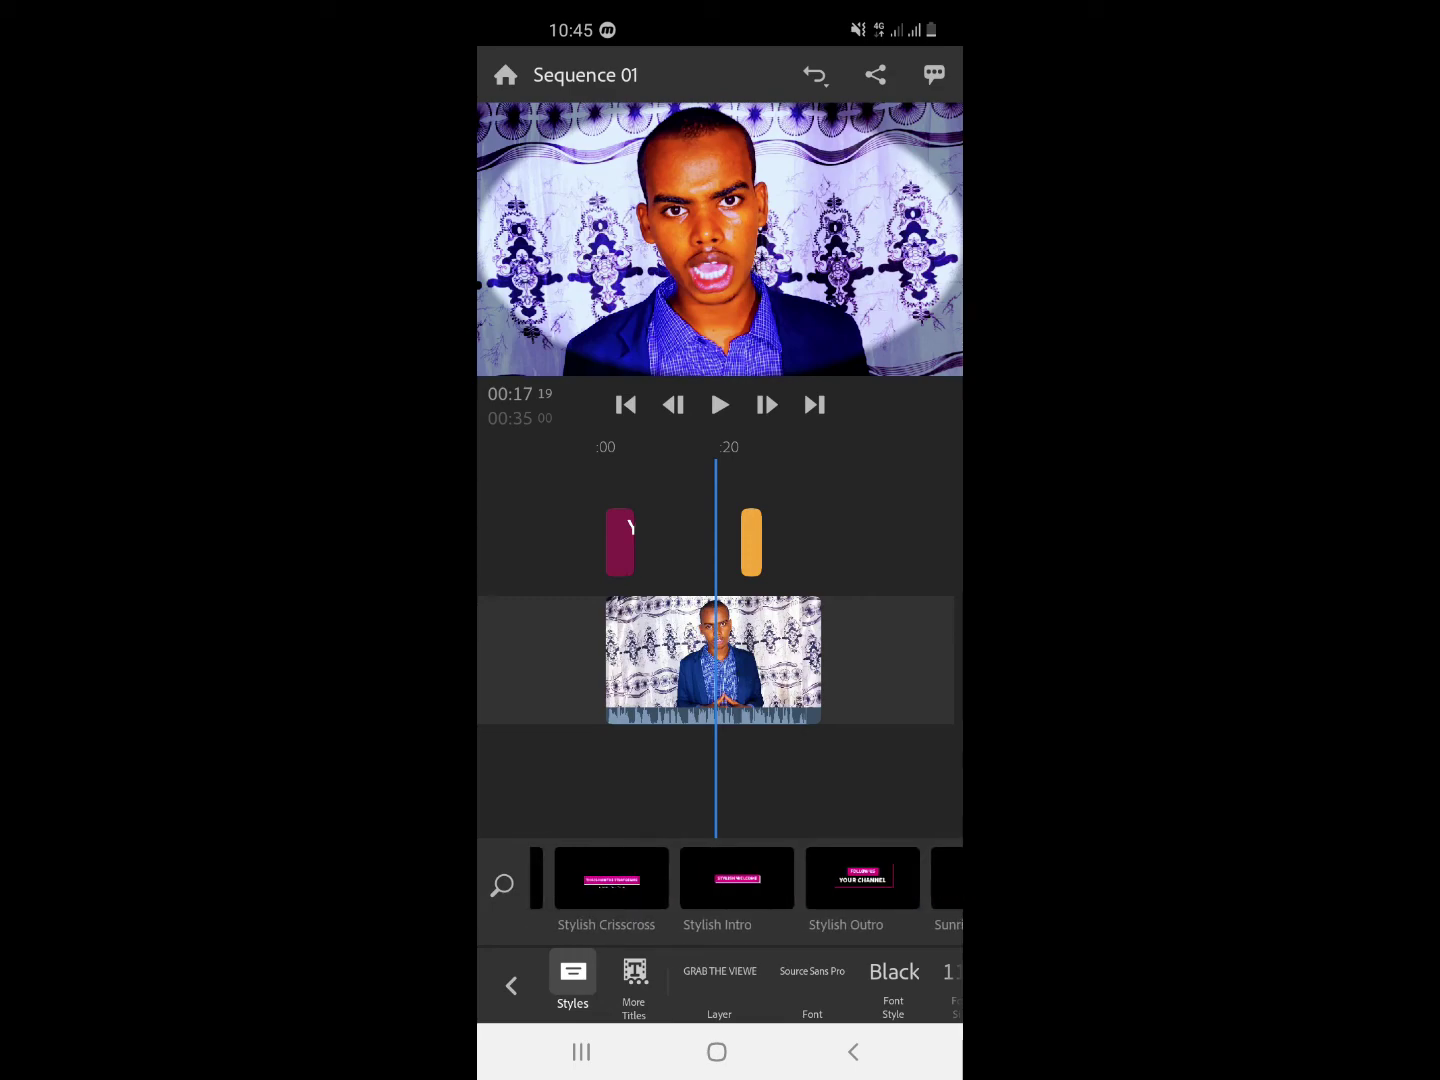
left_click_drag(930, 534, 868, 534)
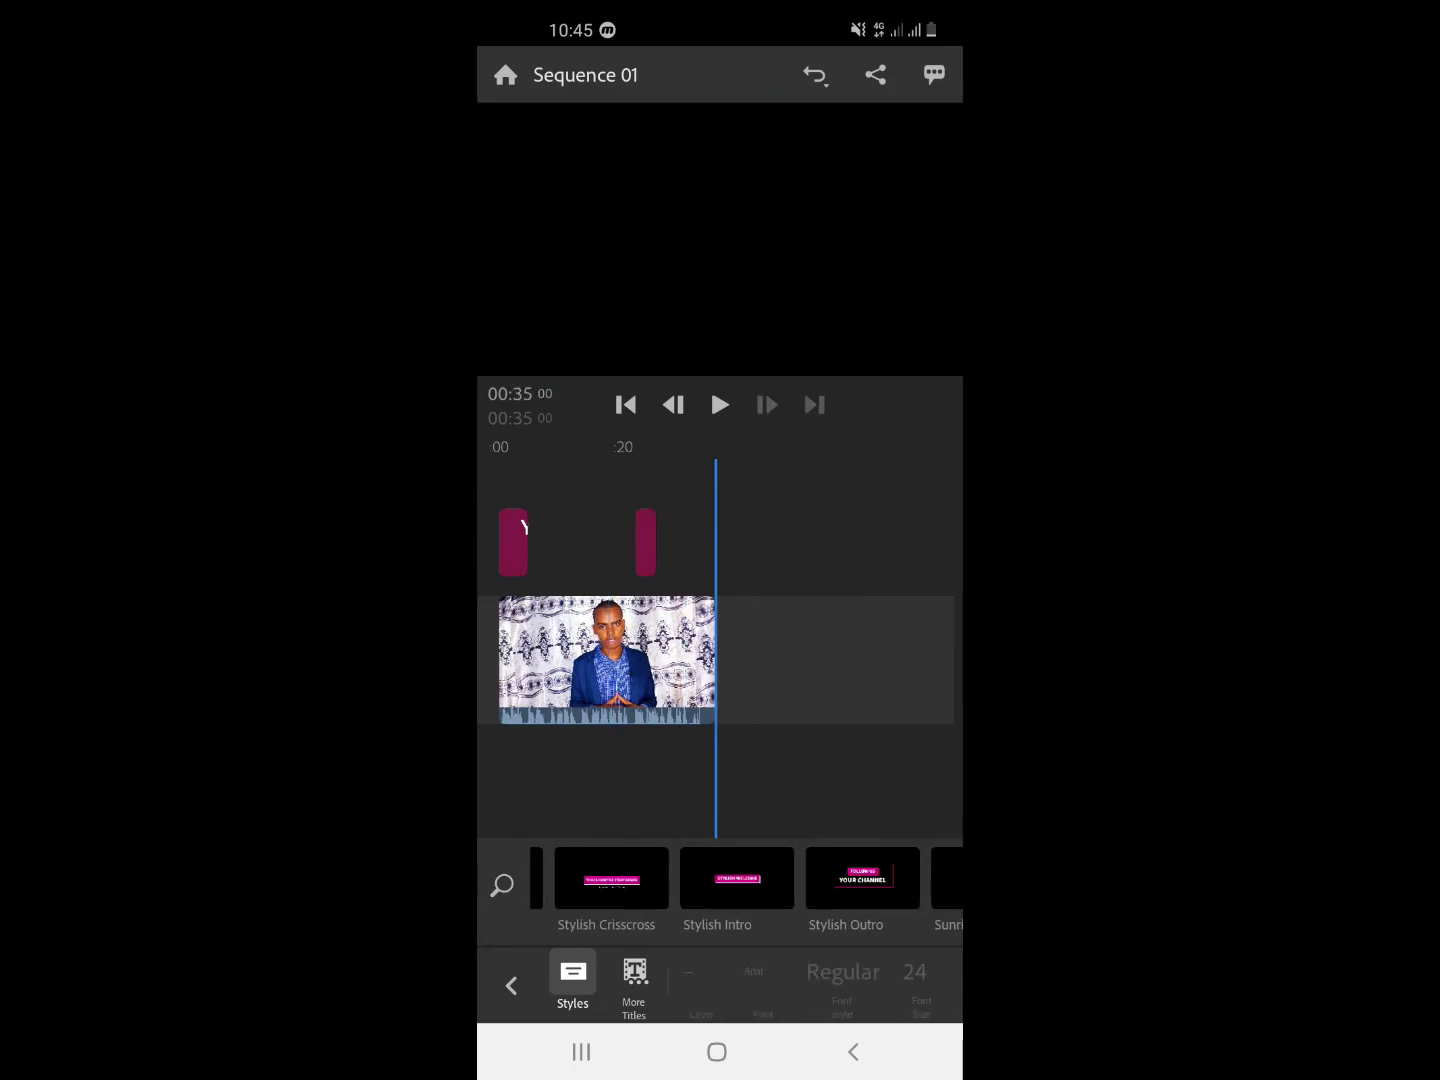
left_click_drag(855, 675, 910, 675)
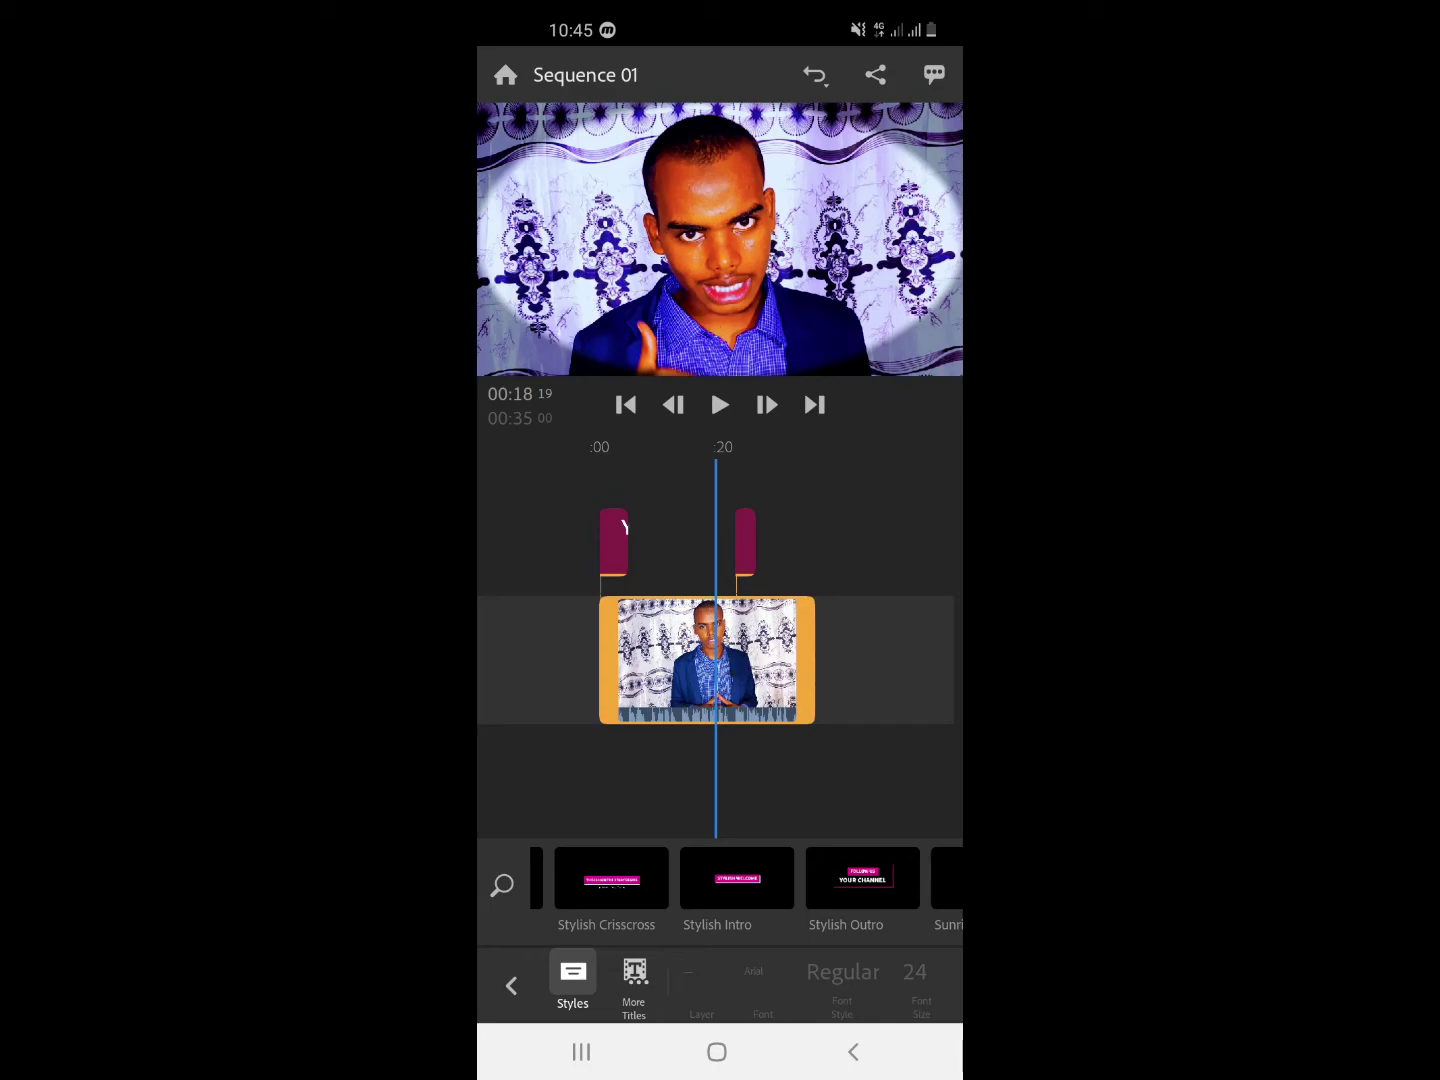
left_click(511, 985)
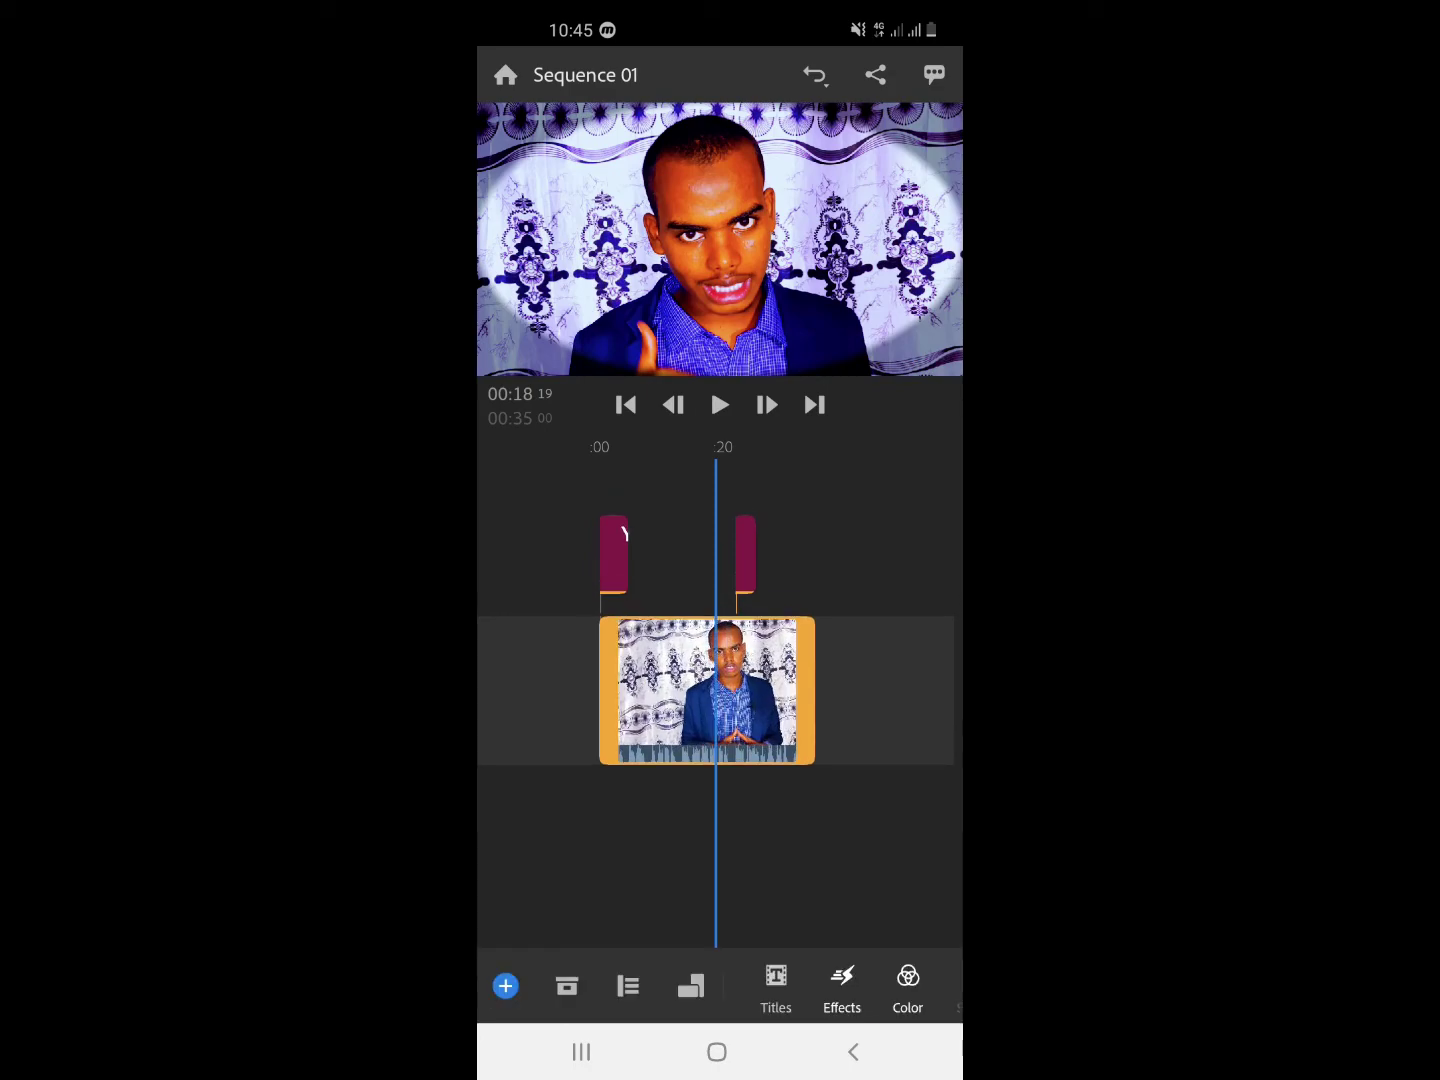
- Apply a 0.52 s Cross Dissolve transition to the presenter clip, glancing at Motion afterwards
left_click_drag(800, 985, 696, 985)
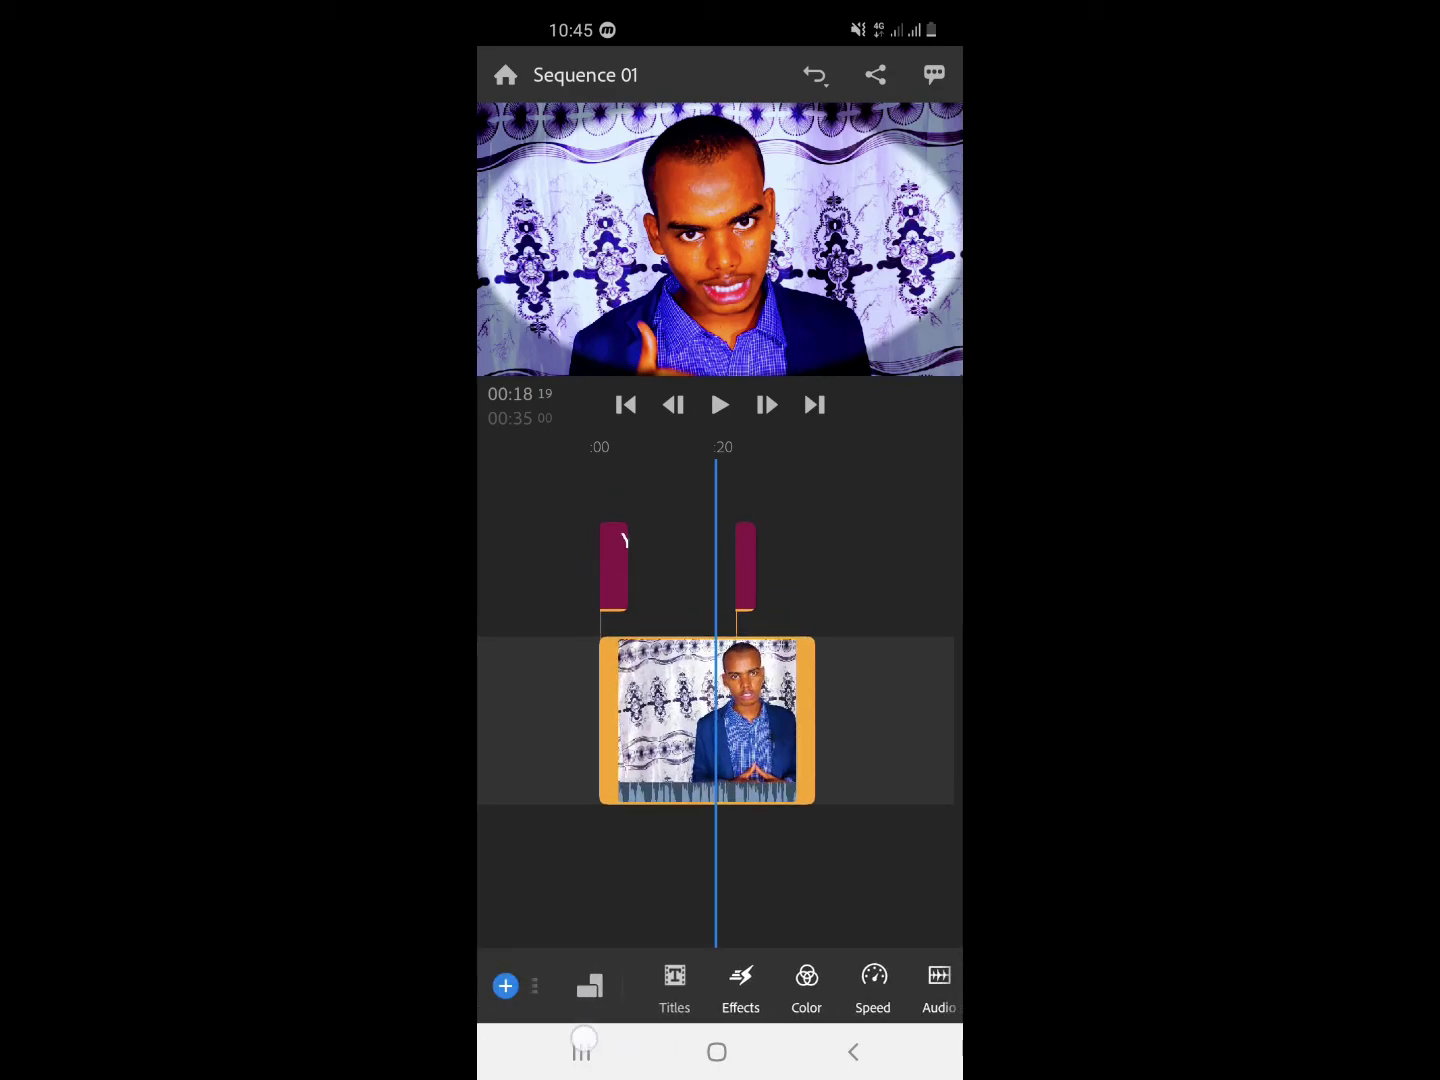
left_click(740, 985)
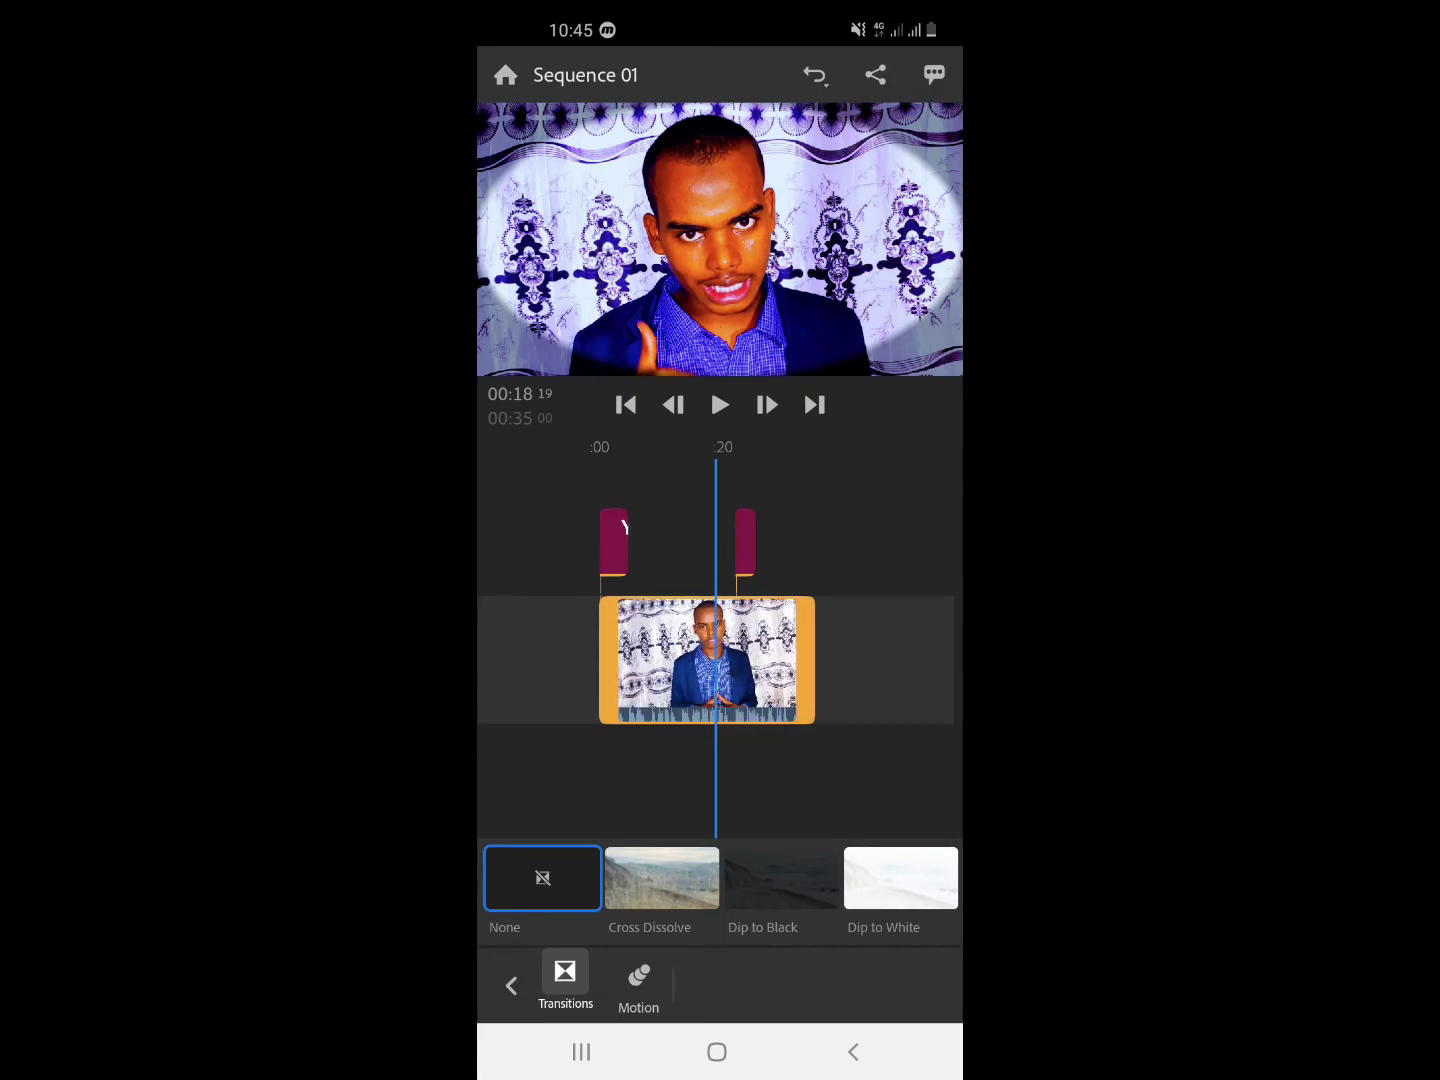
left_click(673, 884)
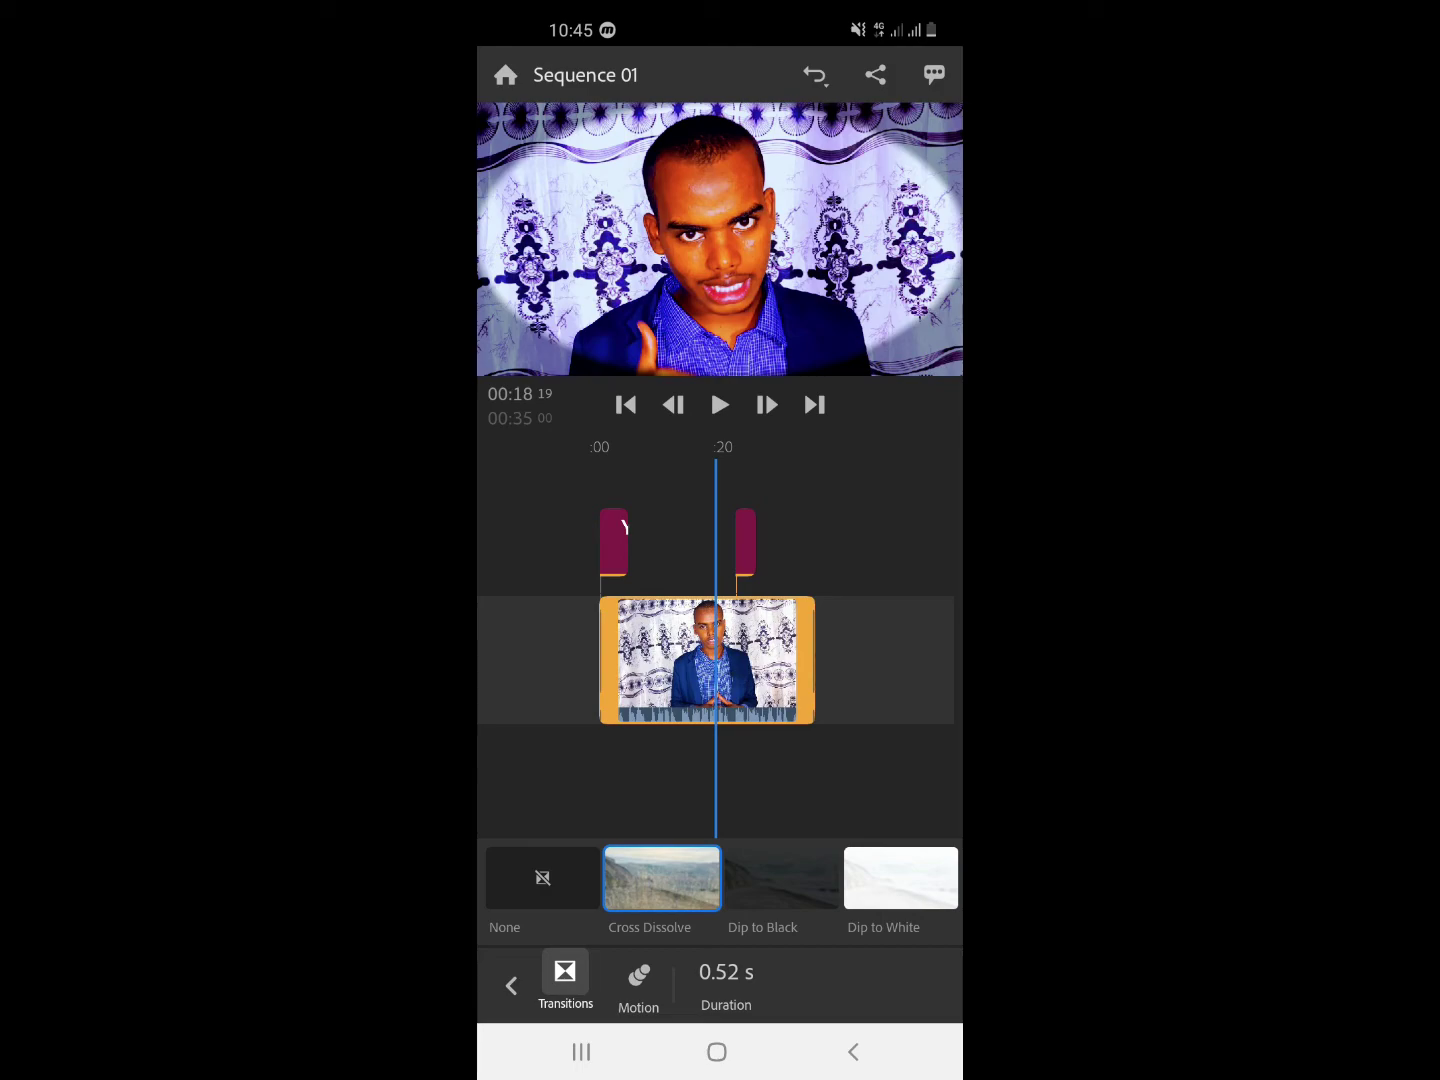
left_click(565, 978)
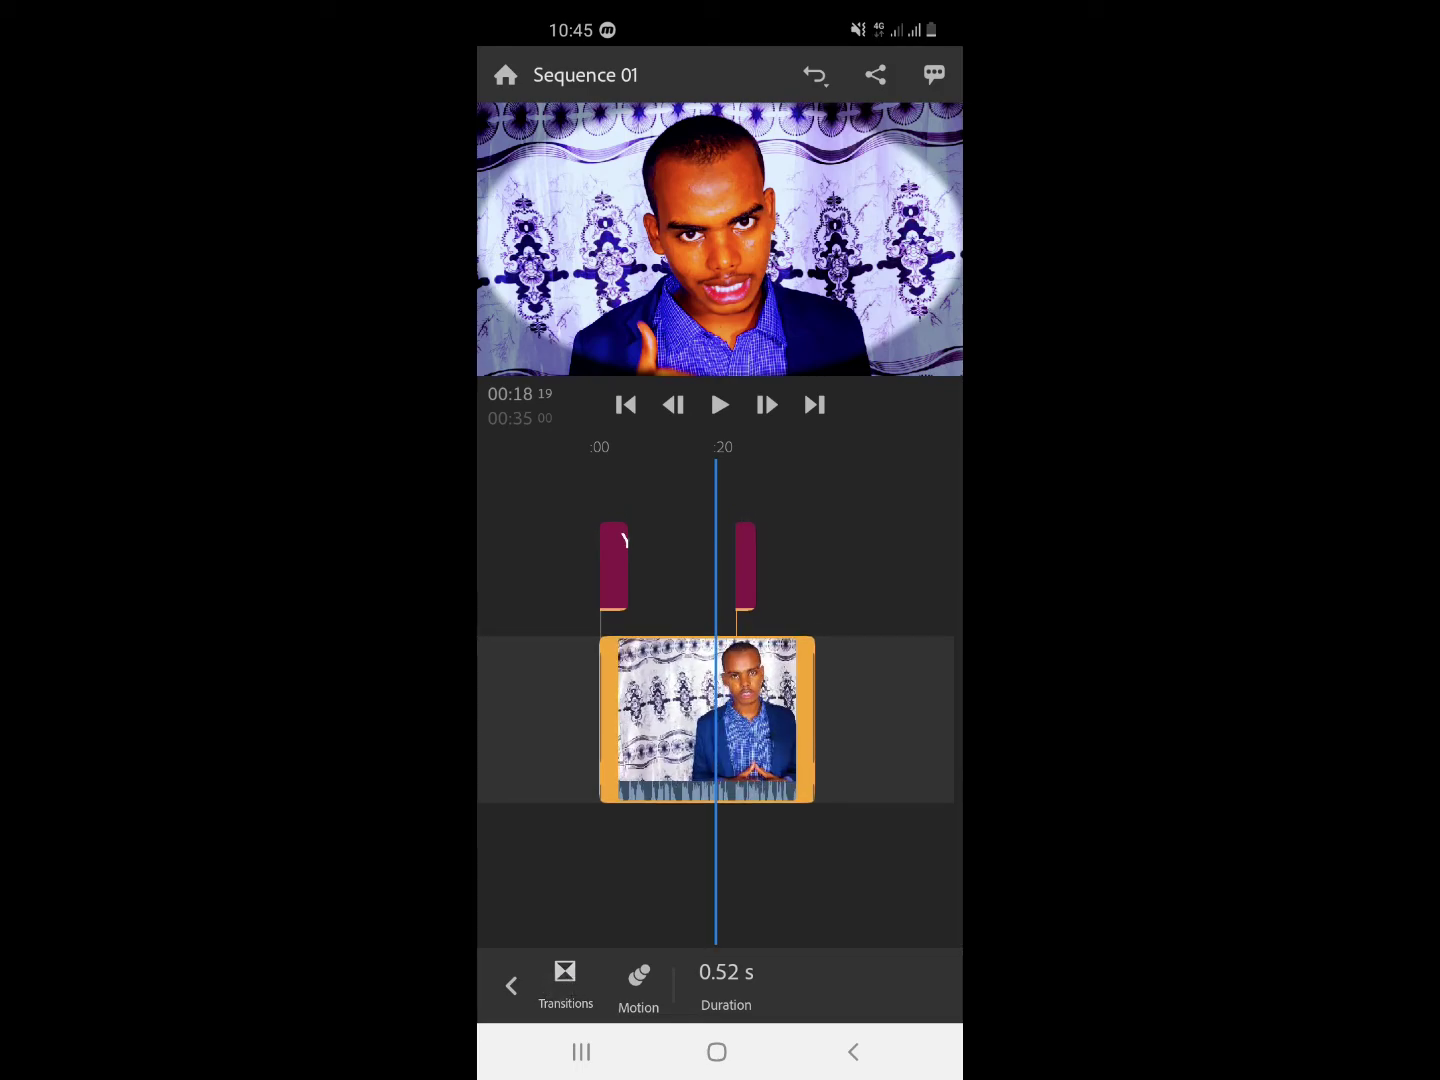
left_click(638, 980)
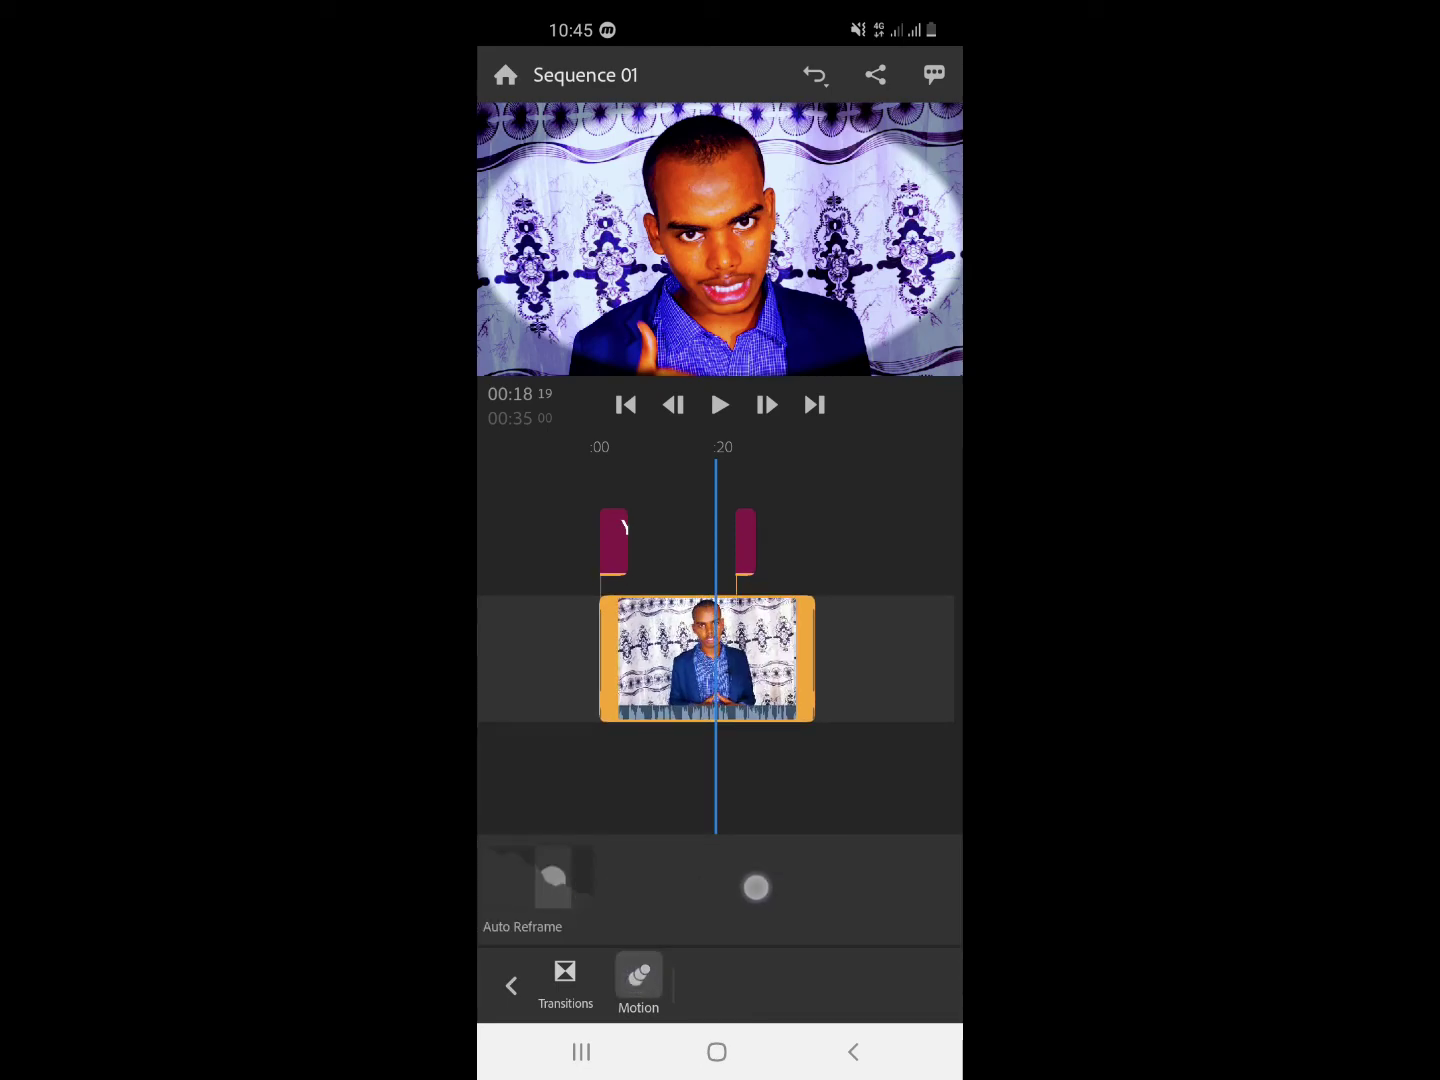
left_click(511, 985)
left_click_drag(850, 985, 740, 985)
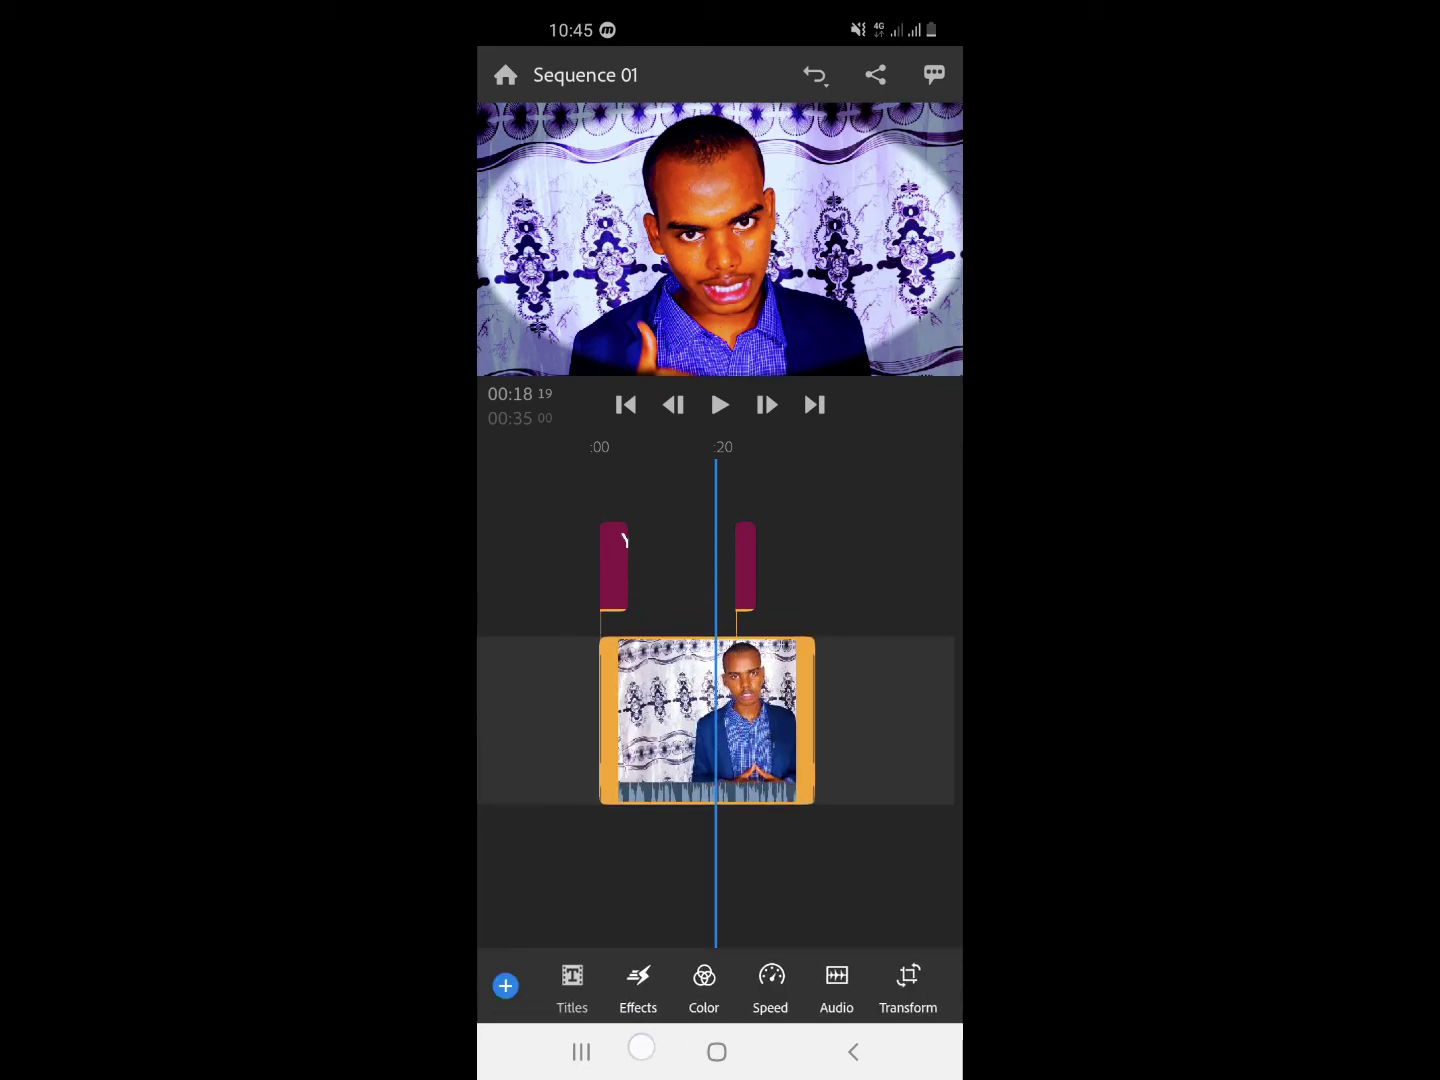
left_click(750, 980)
left_click(651, 986)
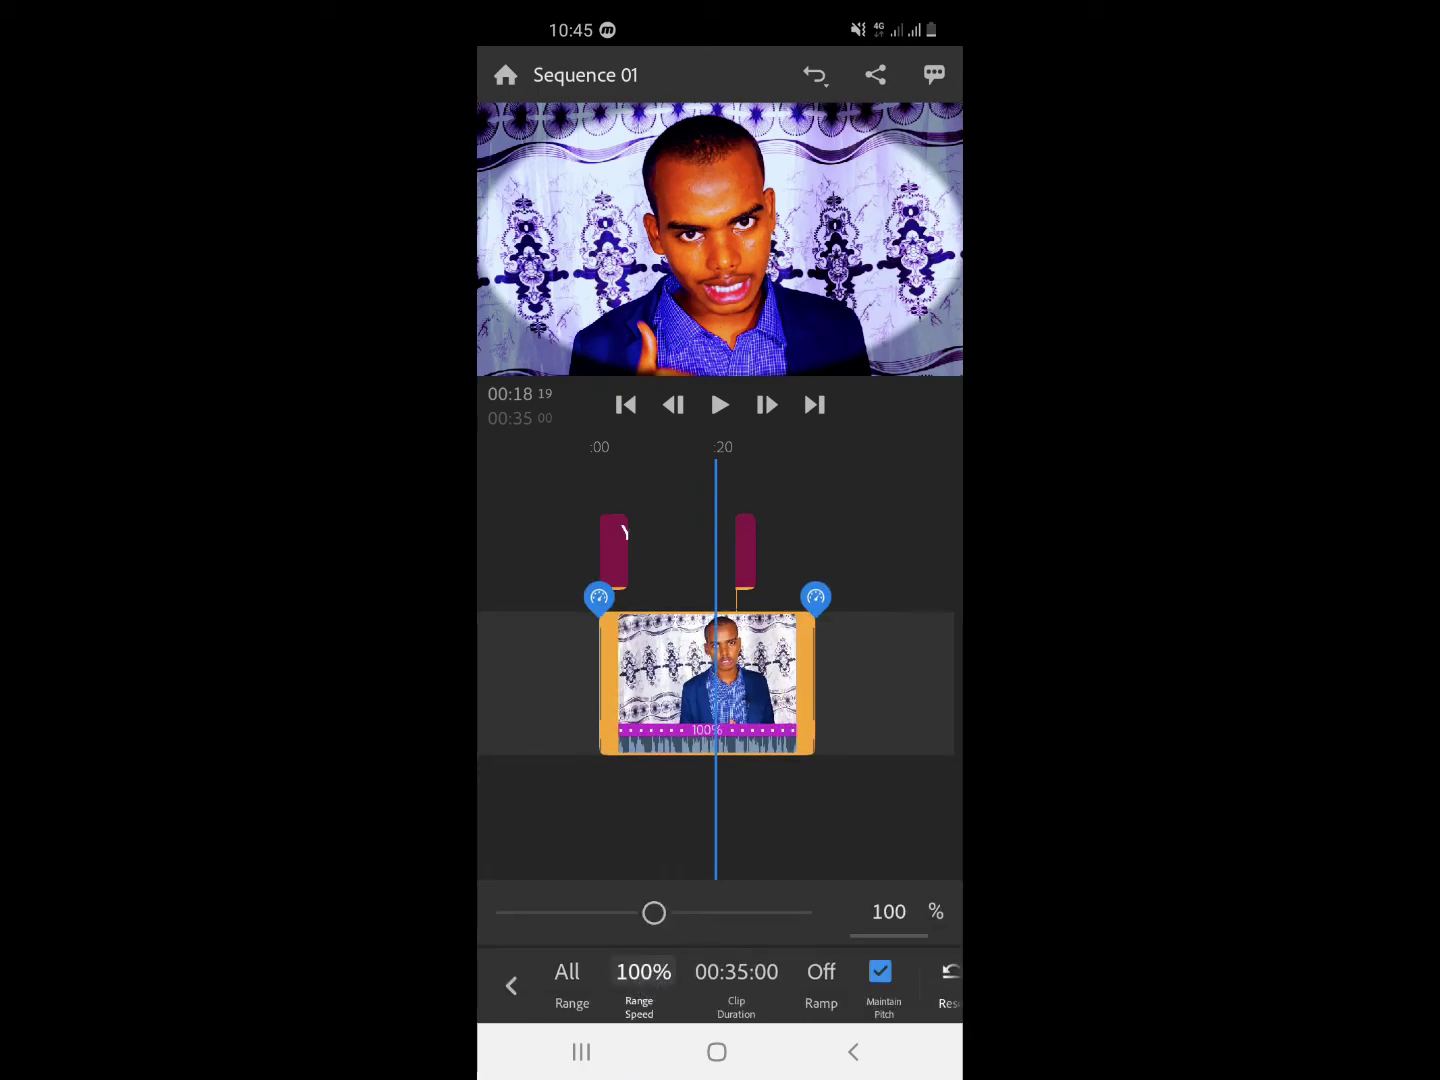
mouse_move(669, 932)
left_mouse_down()
mouse_move(834, 972)
mouse_move(544, 1014)
mouse_move(578, 1014)
left_mouse_up()
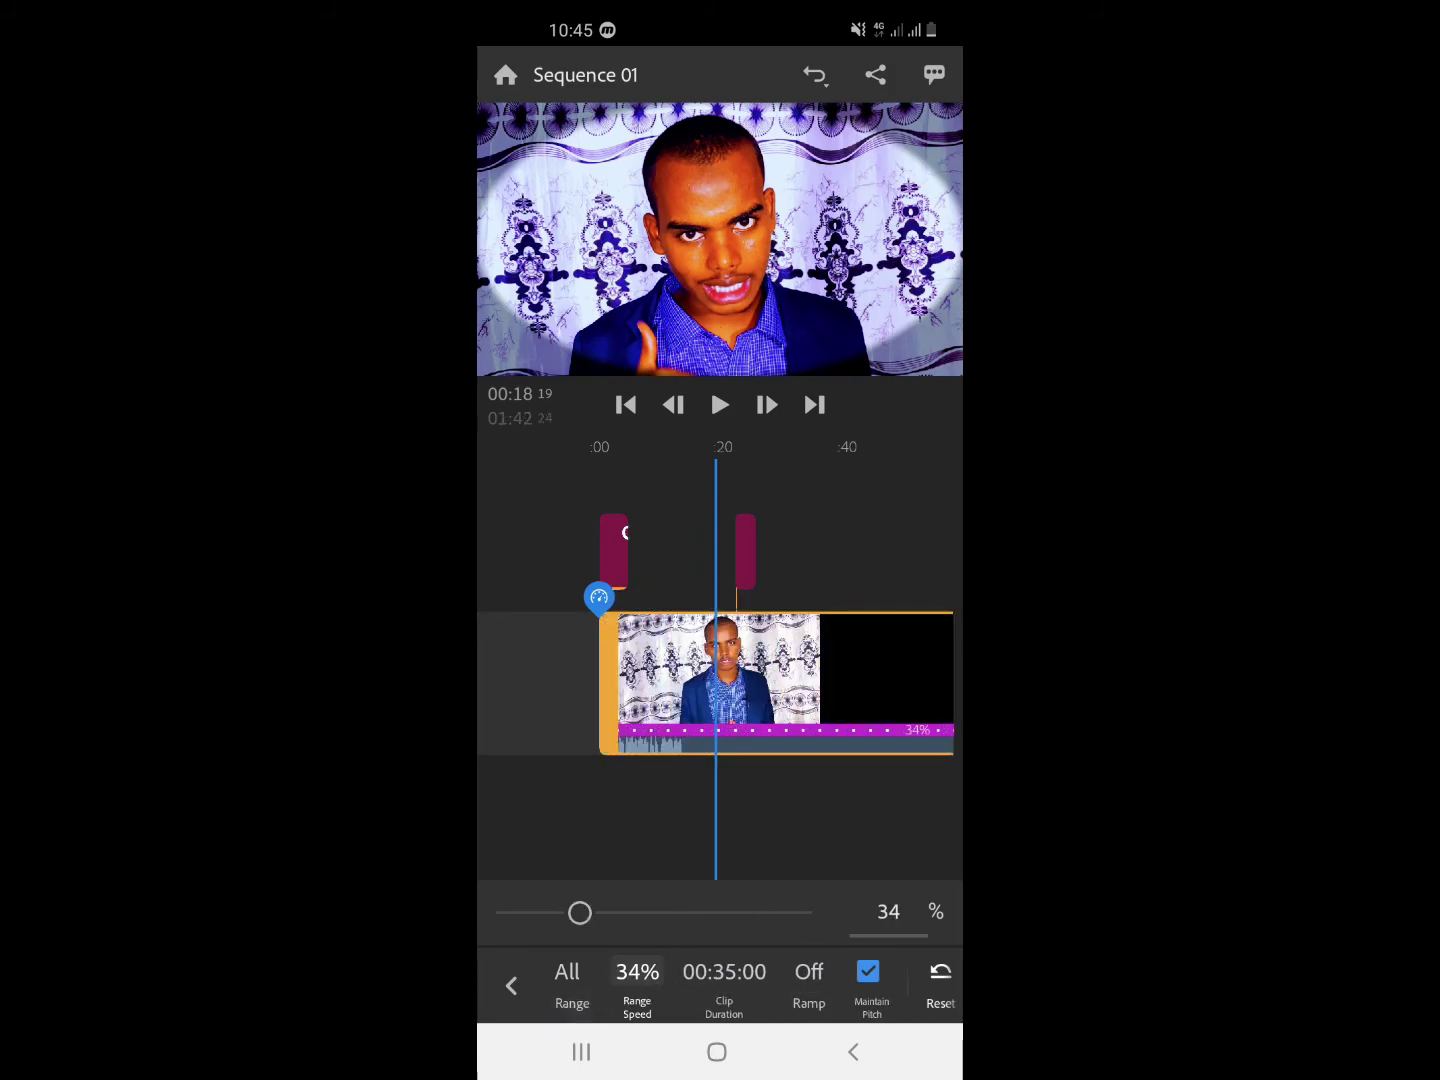
left_click(888, 912)
left_click(843, 987)
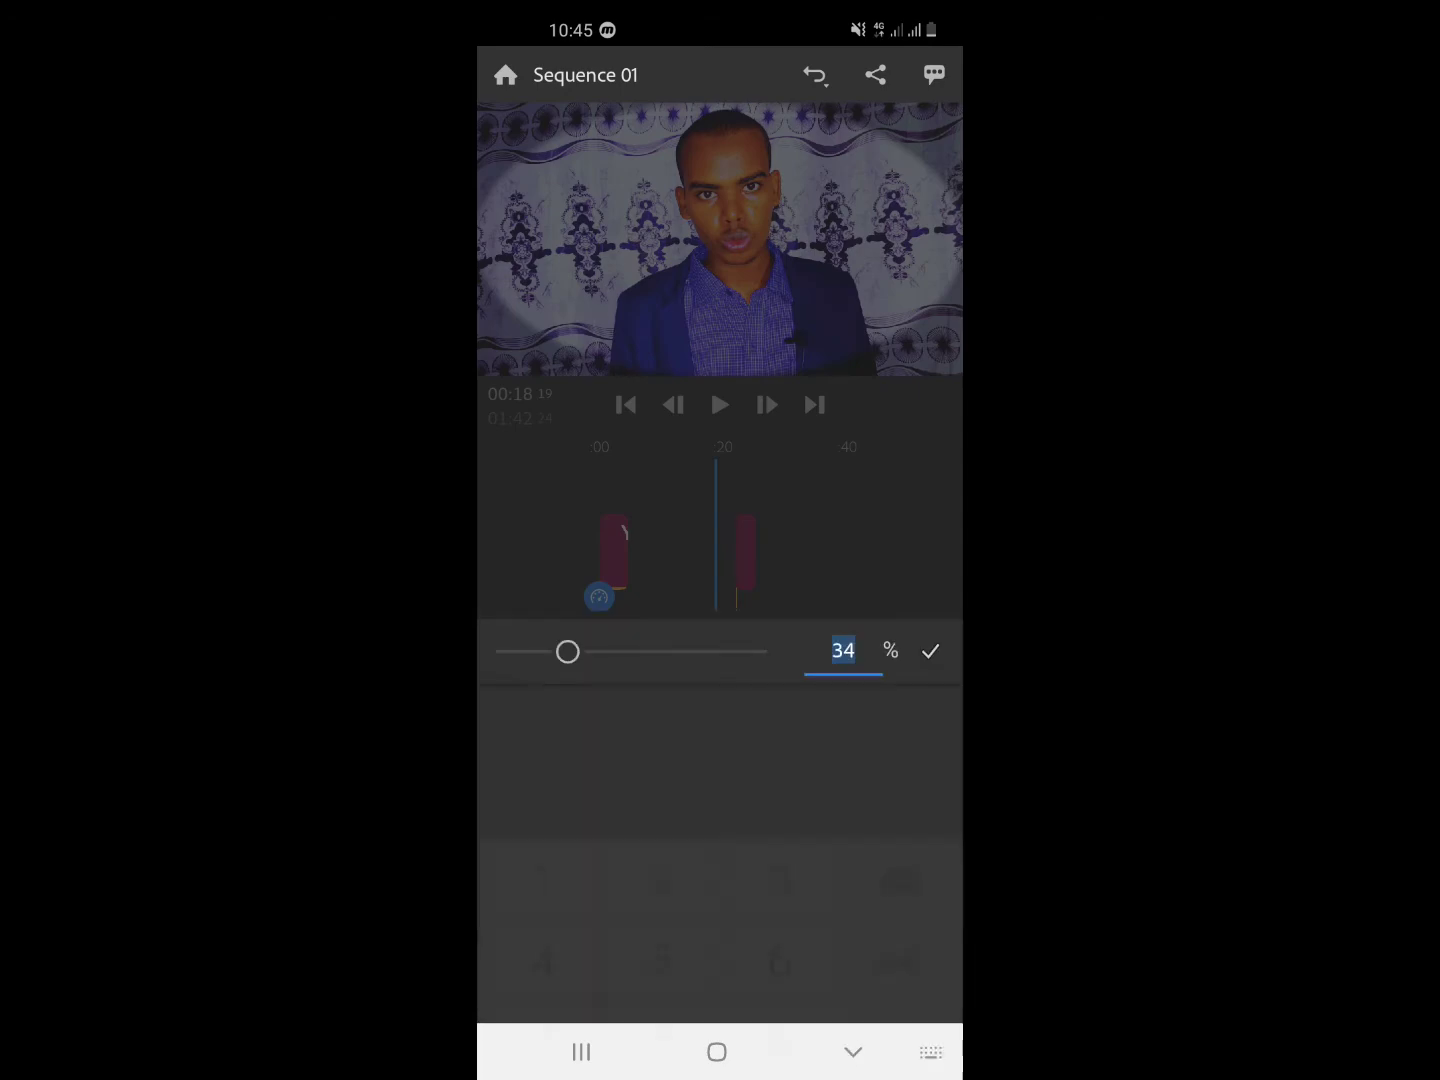
type("100")
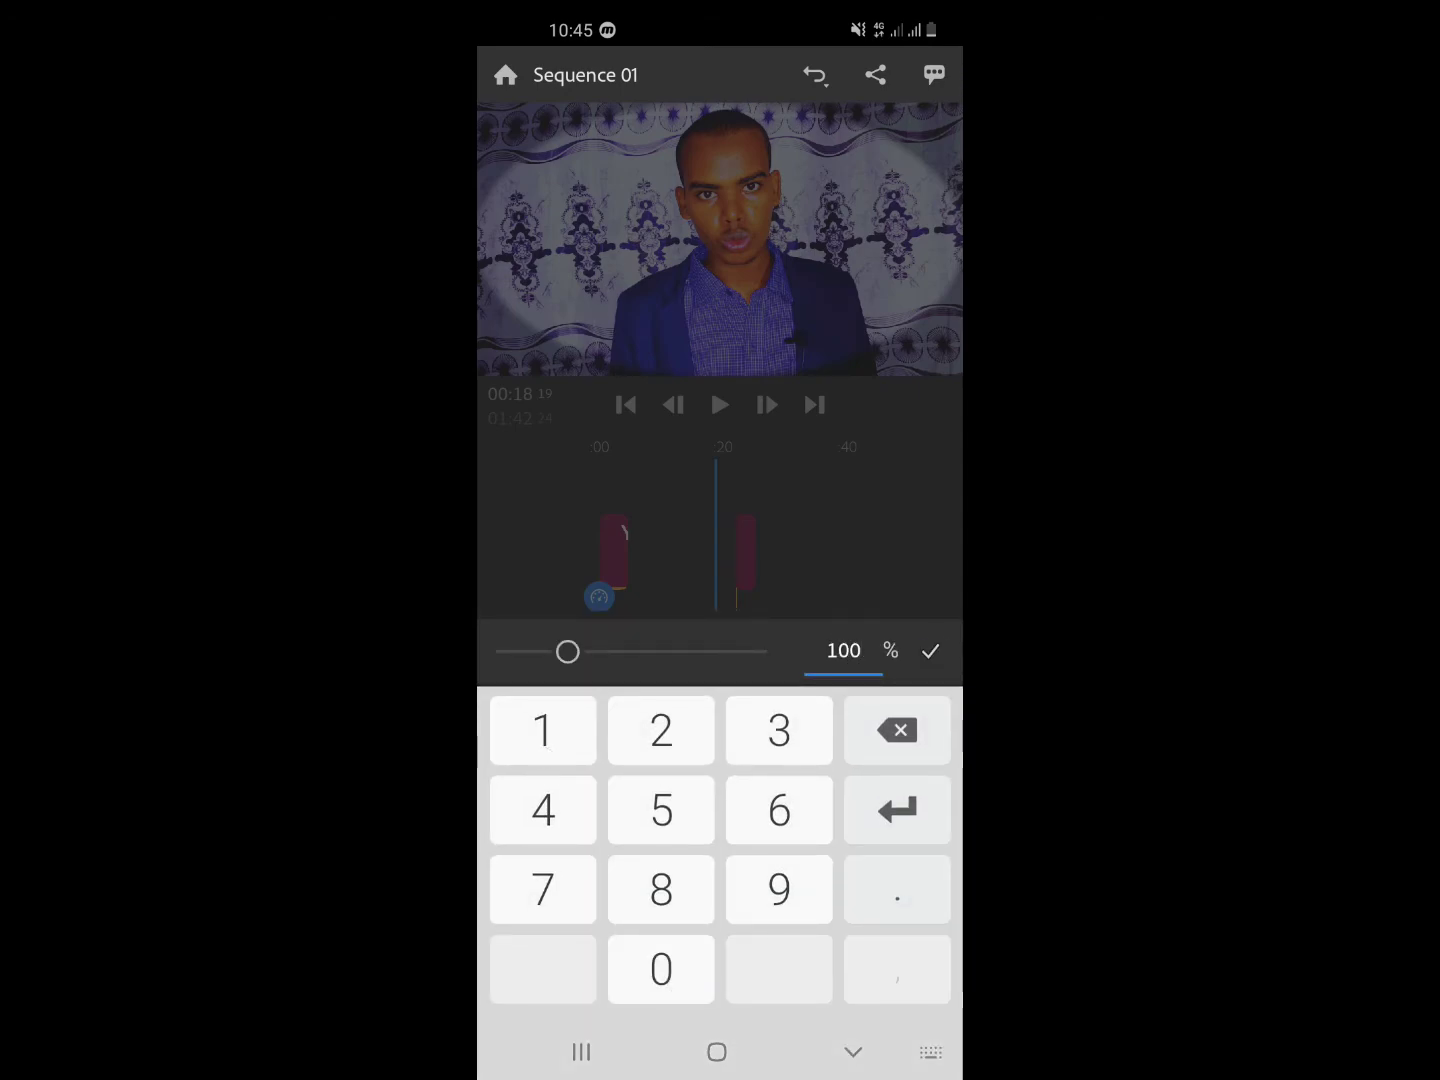
left_click(930, 651)
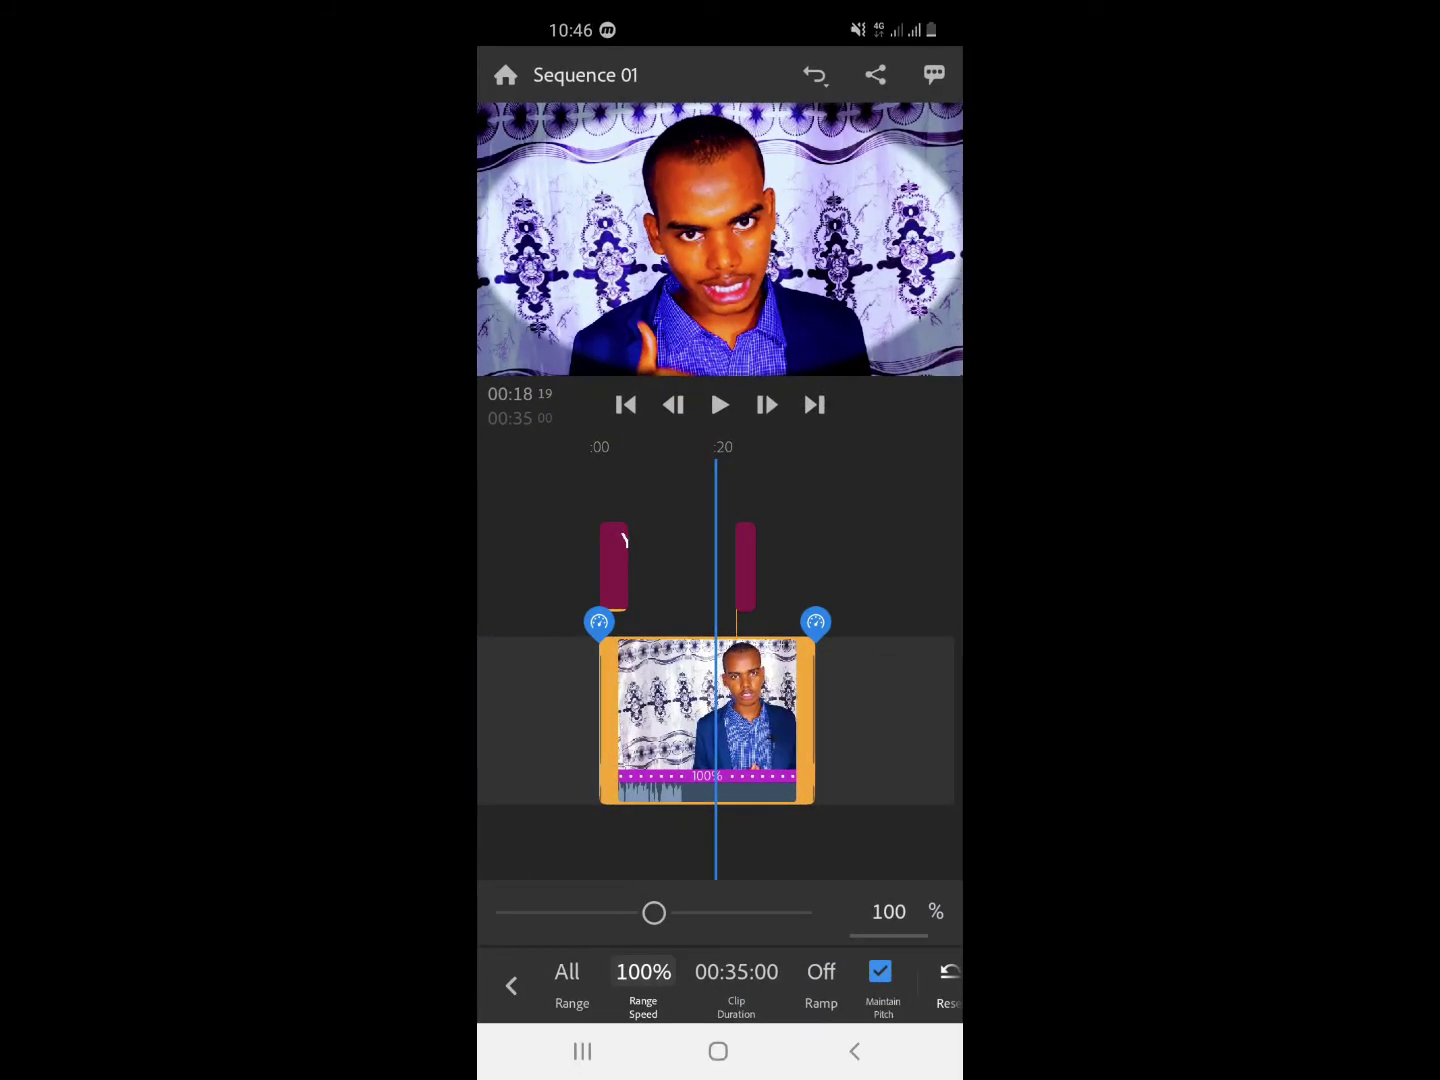
scroll(720, 985, "right", 1)
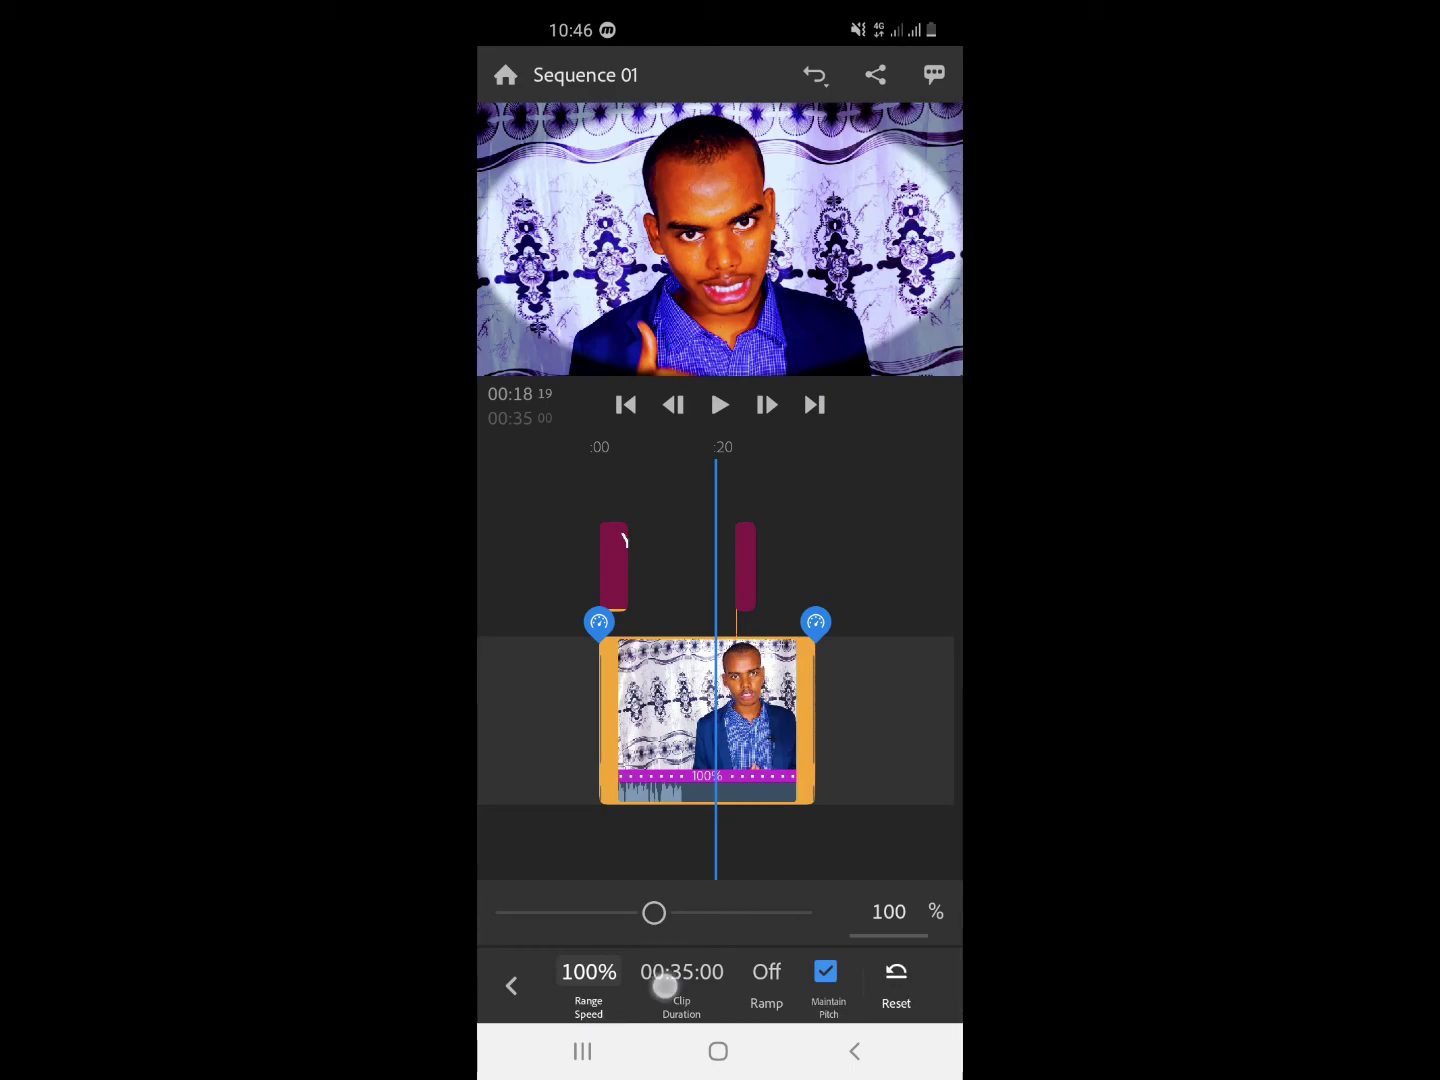
left_click_drag(662, 987, 829, 971)
left_click(511, 986)
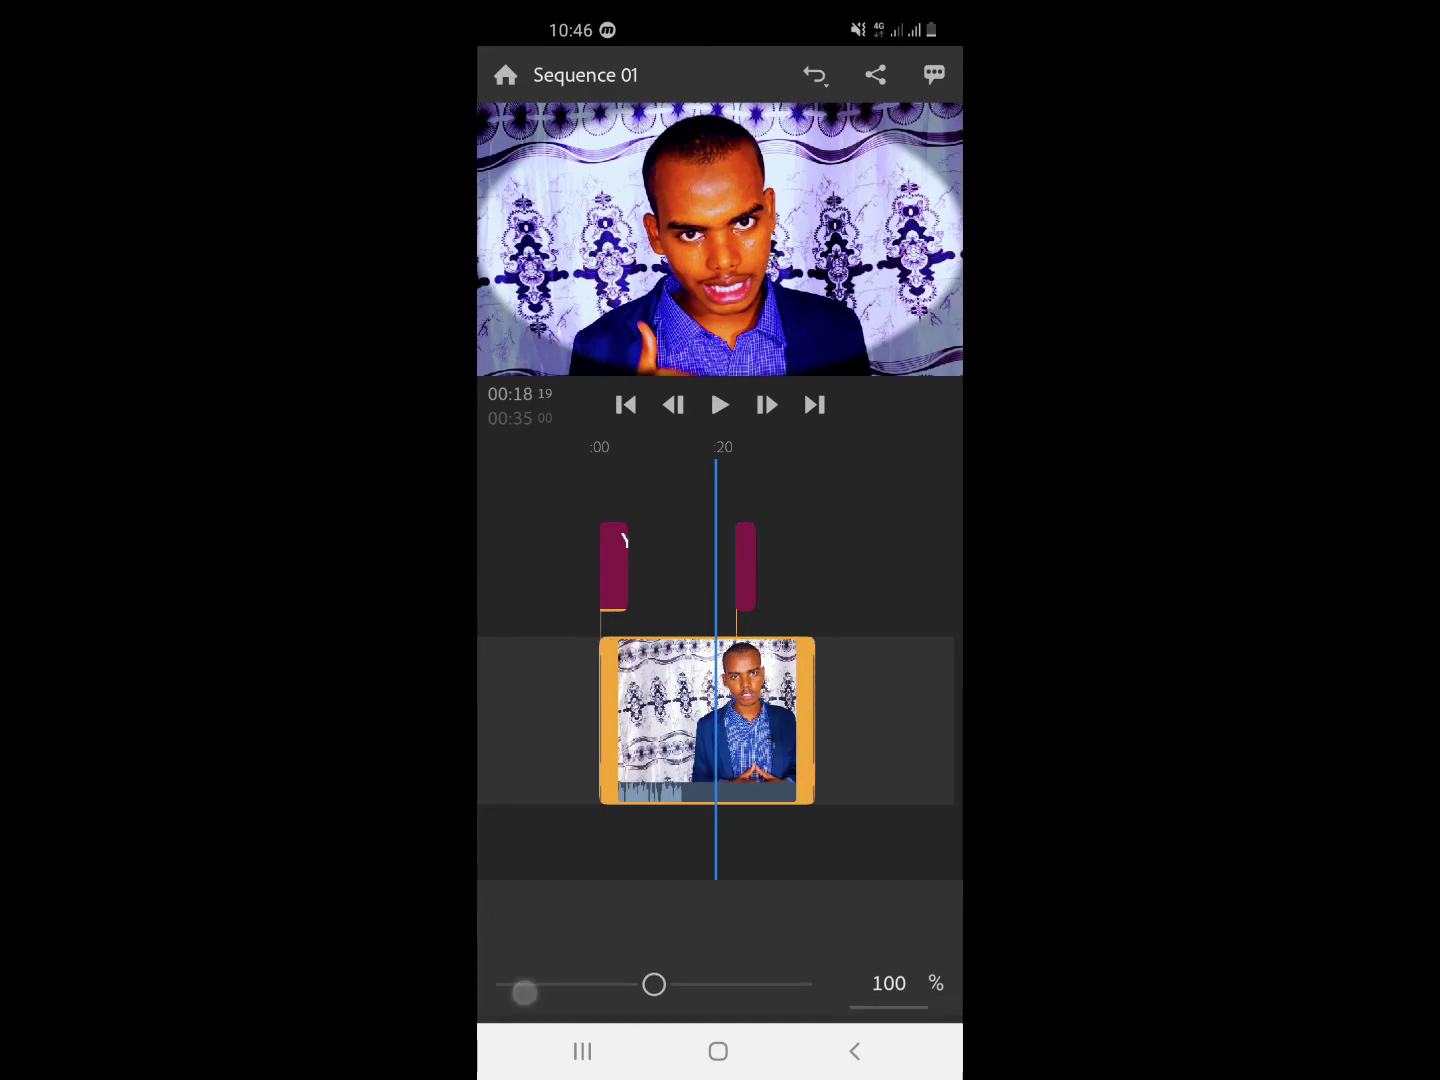
left_click_drag(850, 985, 620, 985)
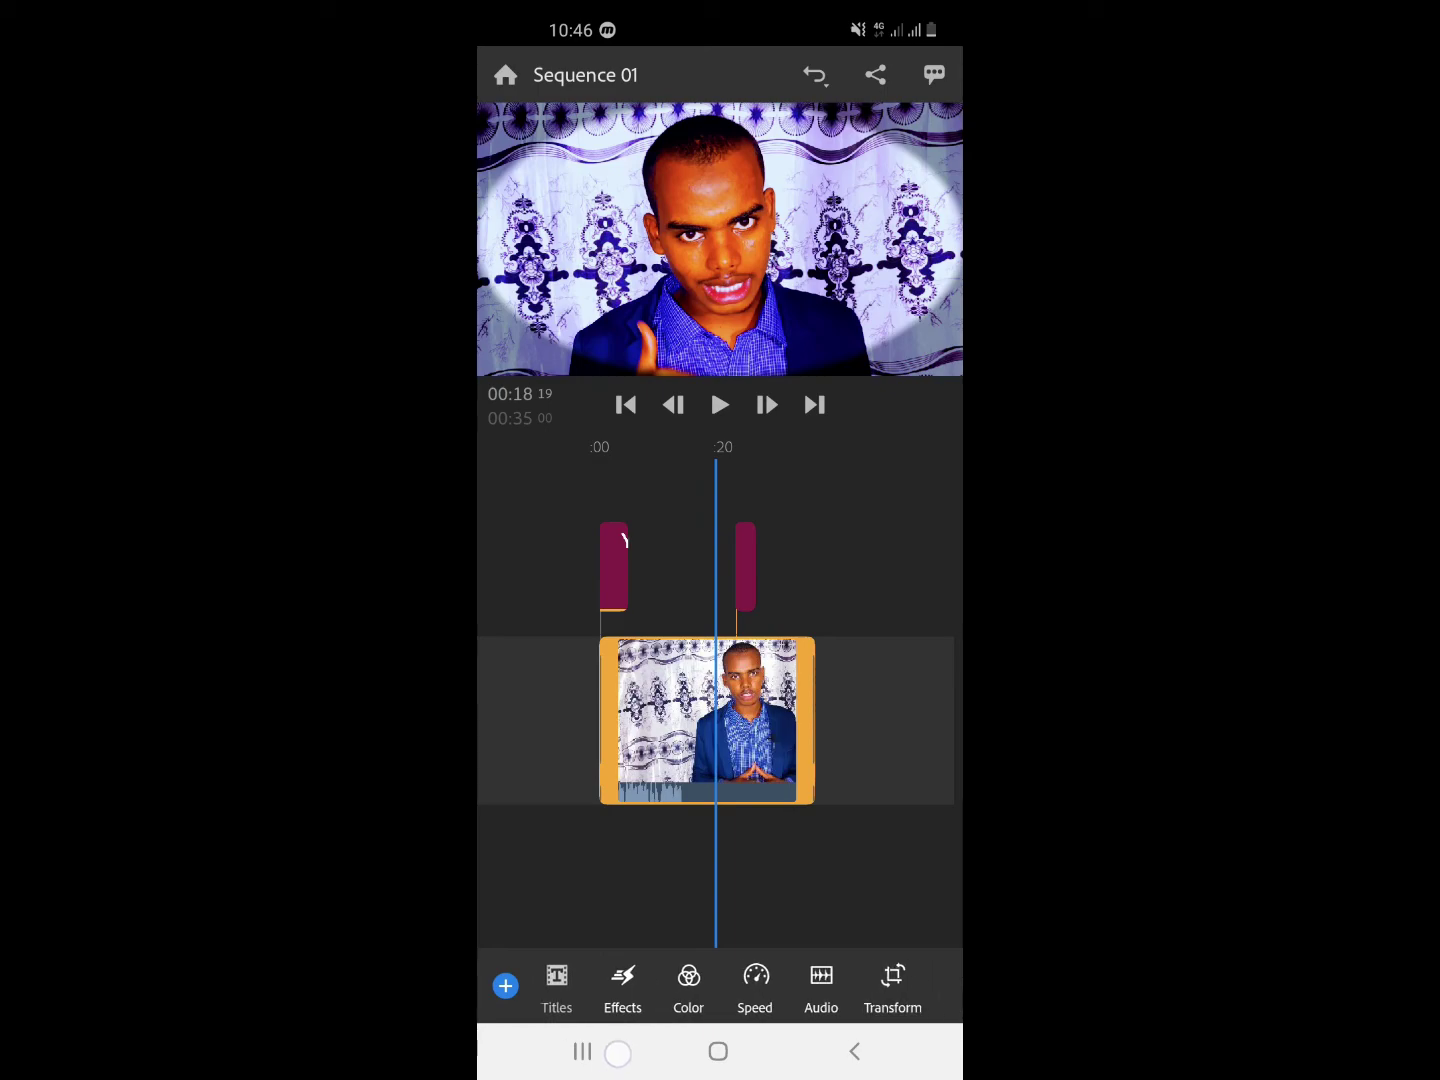
- Set the presenter clip's Clip Volume to 100%, checking it with playback, then select the title
left_click(794, 985)
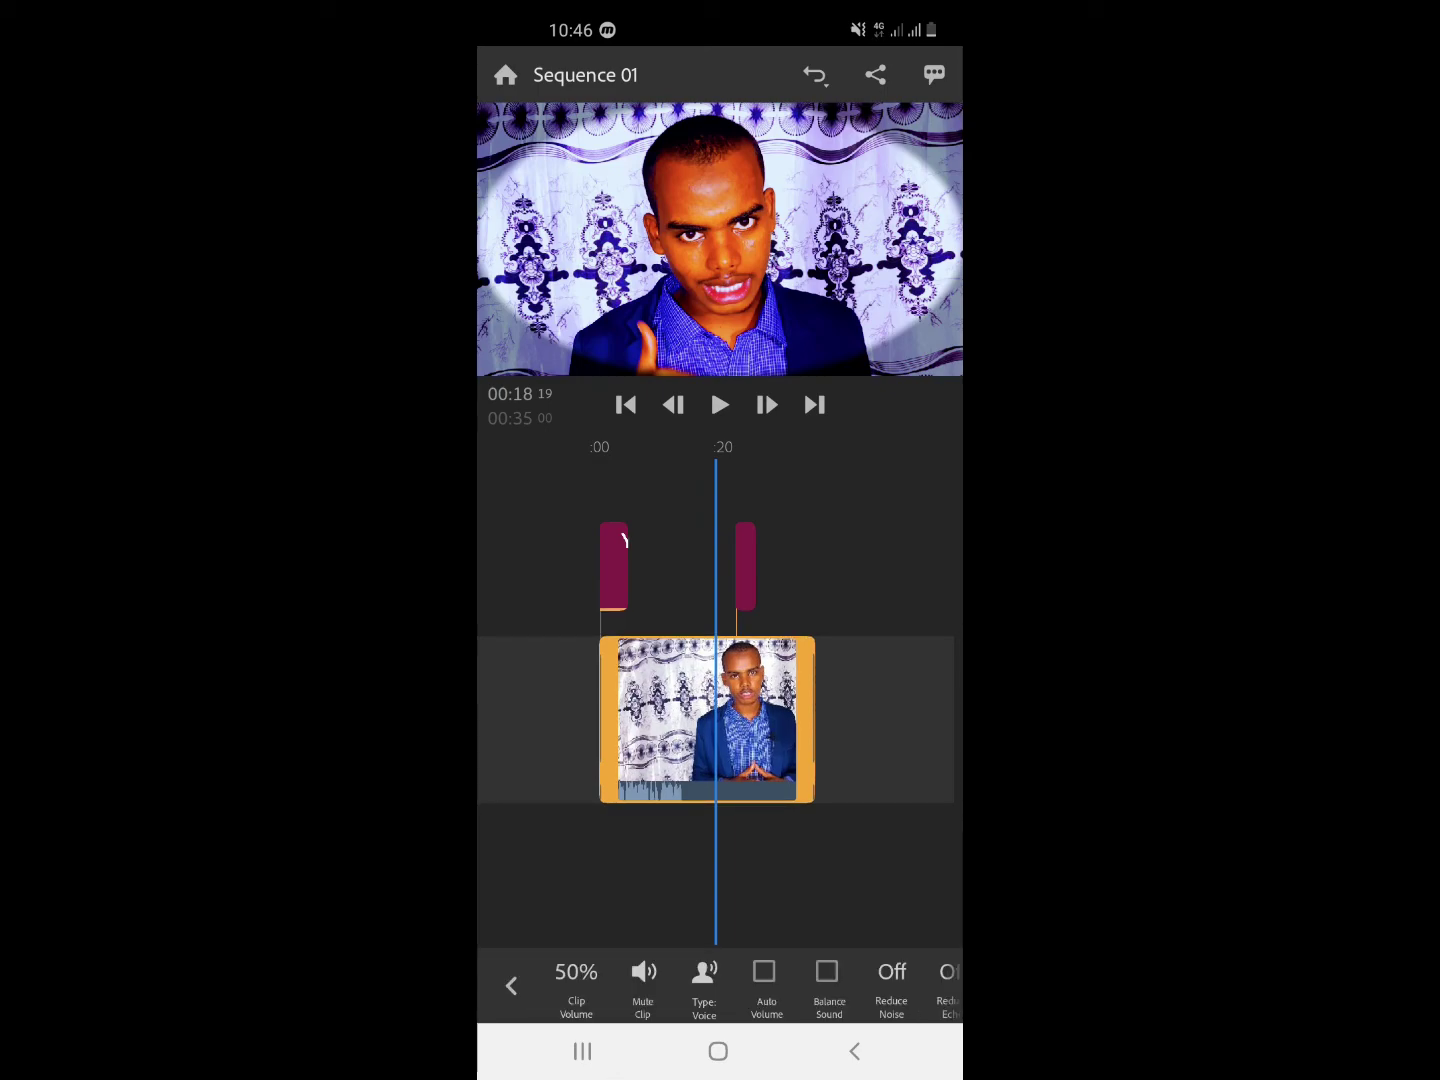
left_click(578, 983)
mouse_move(726, 915)
left_mouse_down()
mouse_move(953, 925)
mouse_move(658, 1012)
left_mouse_up()
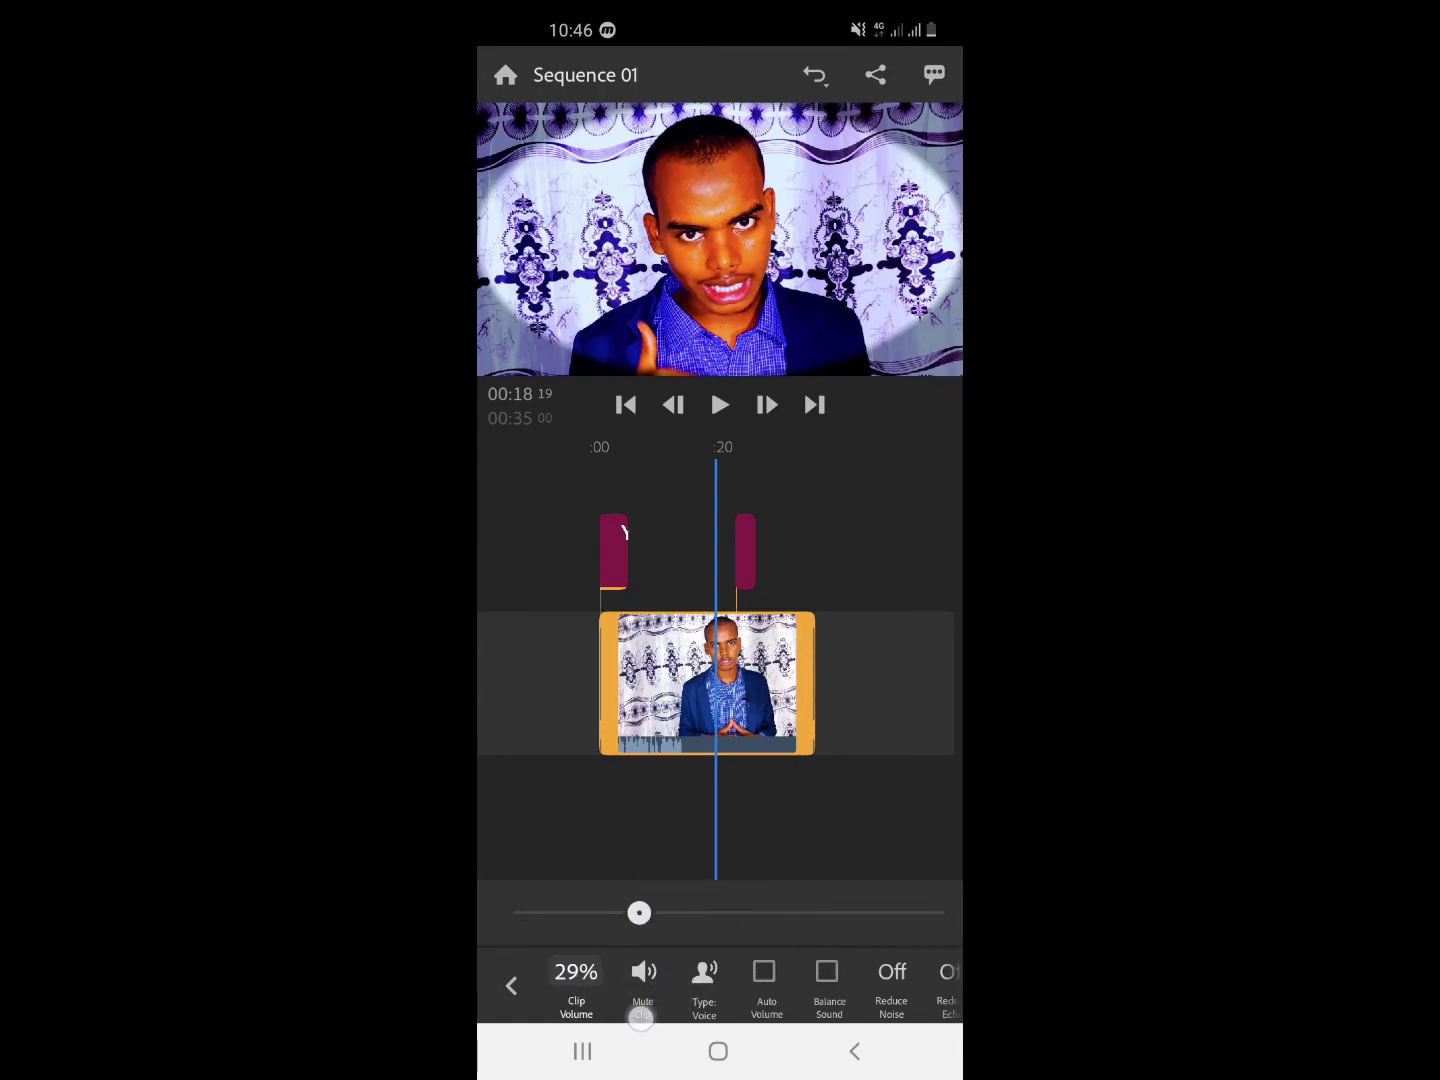
left_click_drag(658, 1012, 637, 1012)
left_click(711, 416)
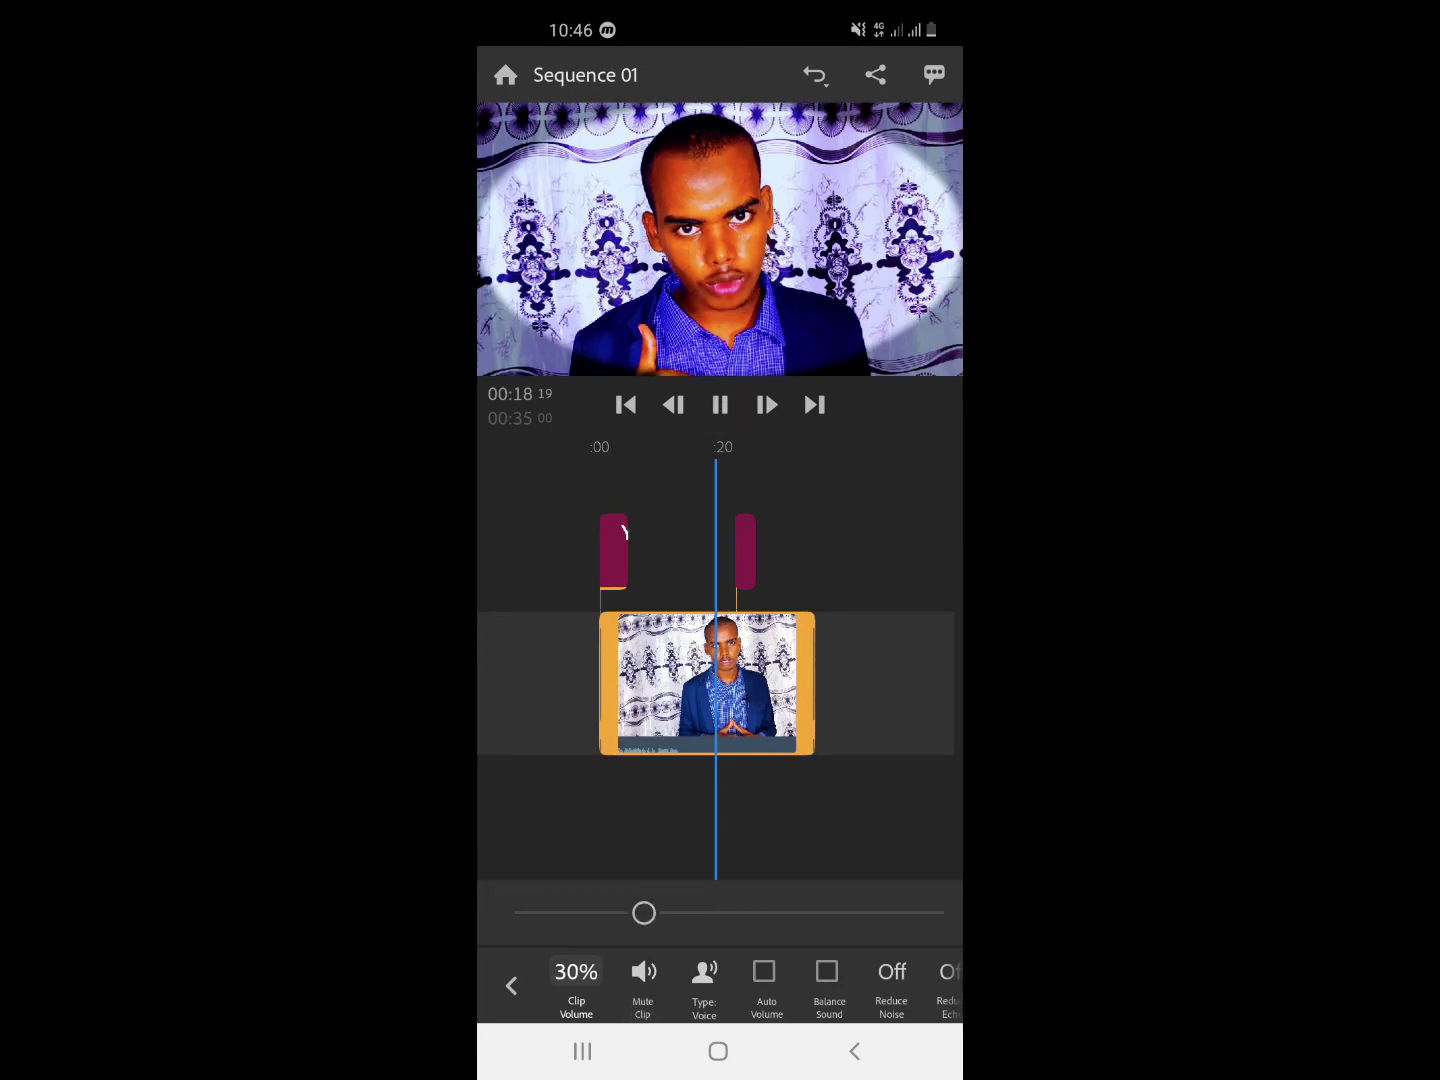
left_click_drag(646, 916, 955, 1015)
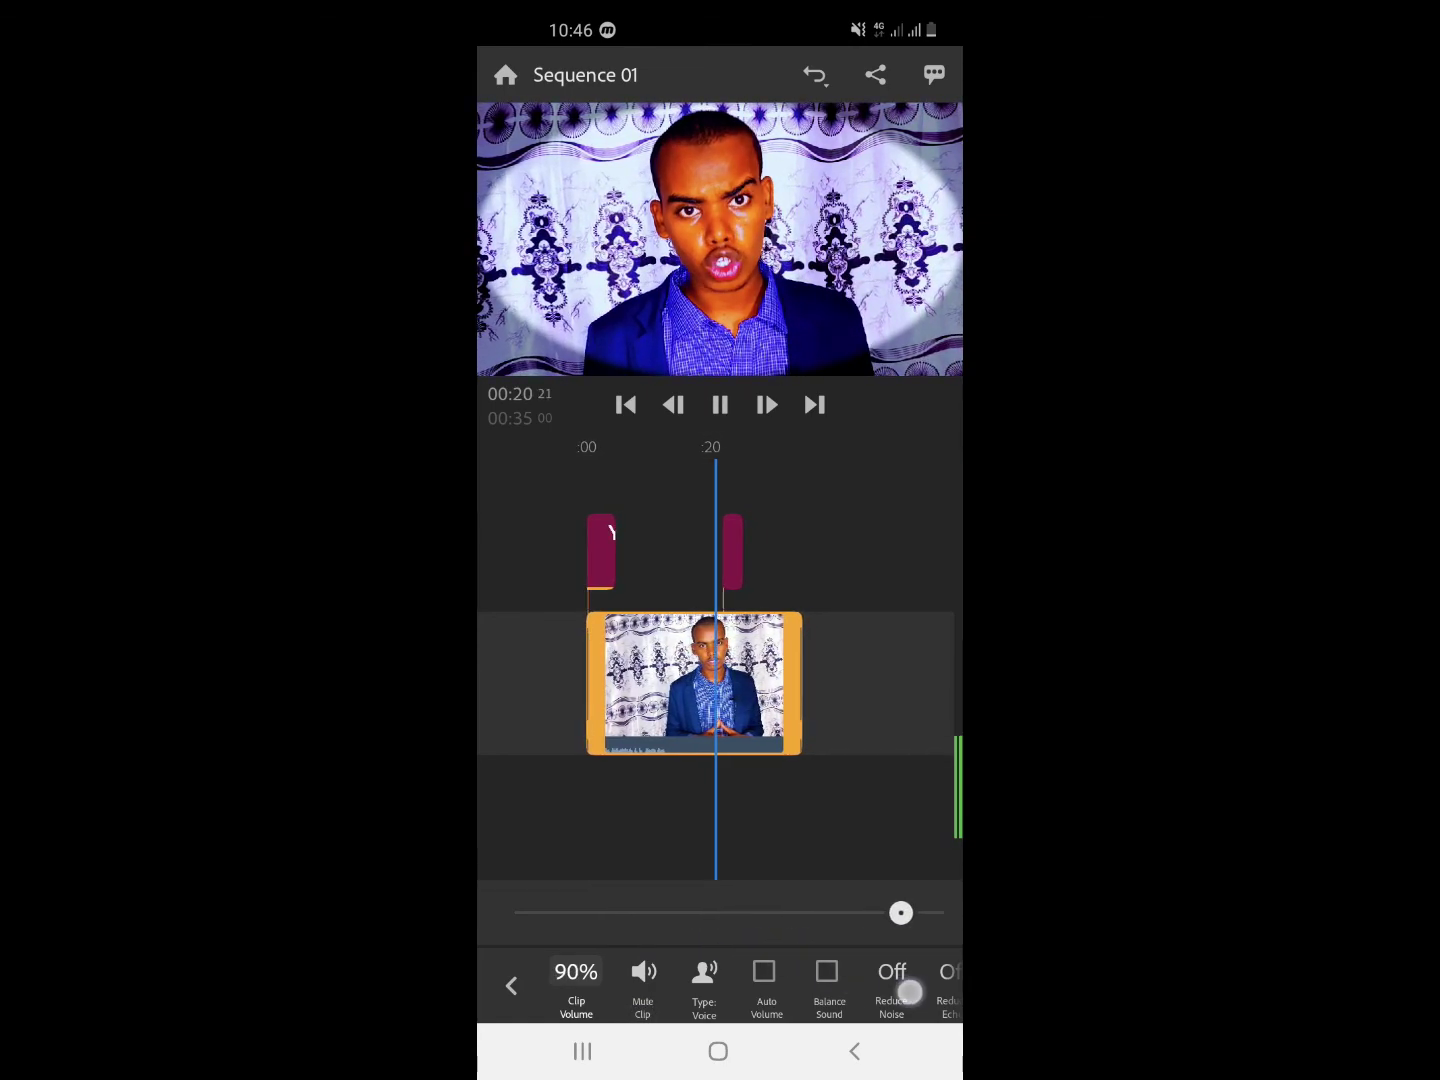
left_click(720, 404)
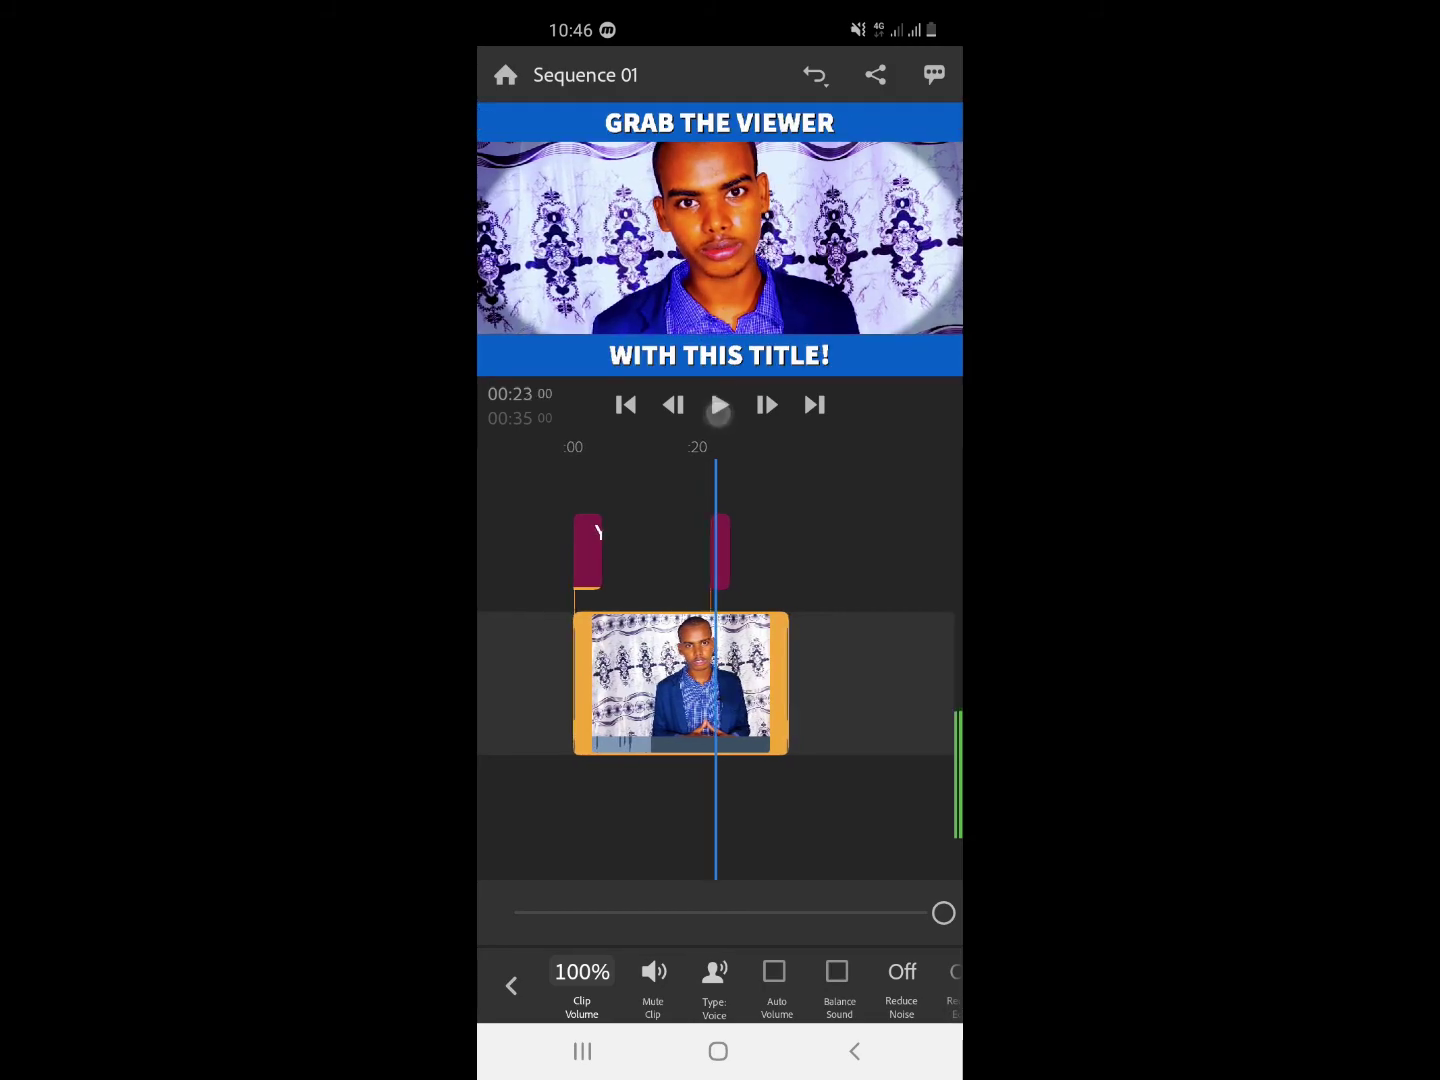
left_click(719, 565)
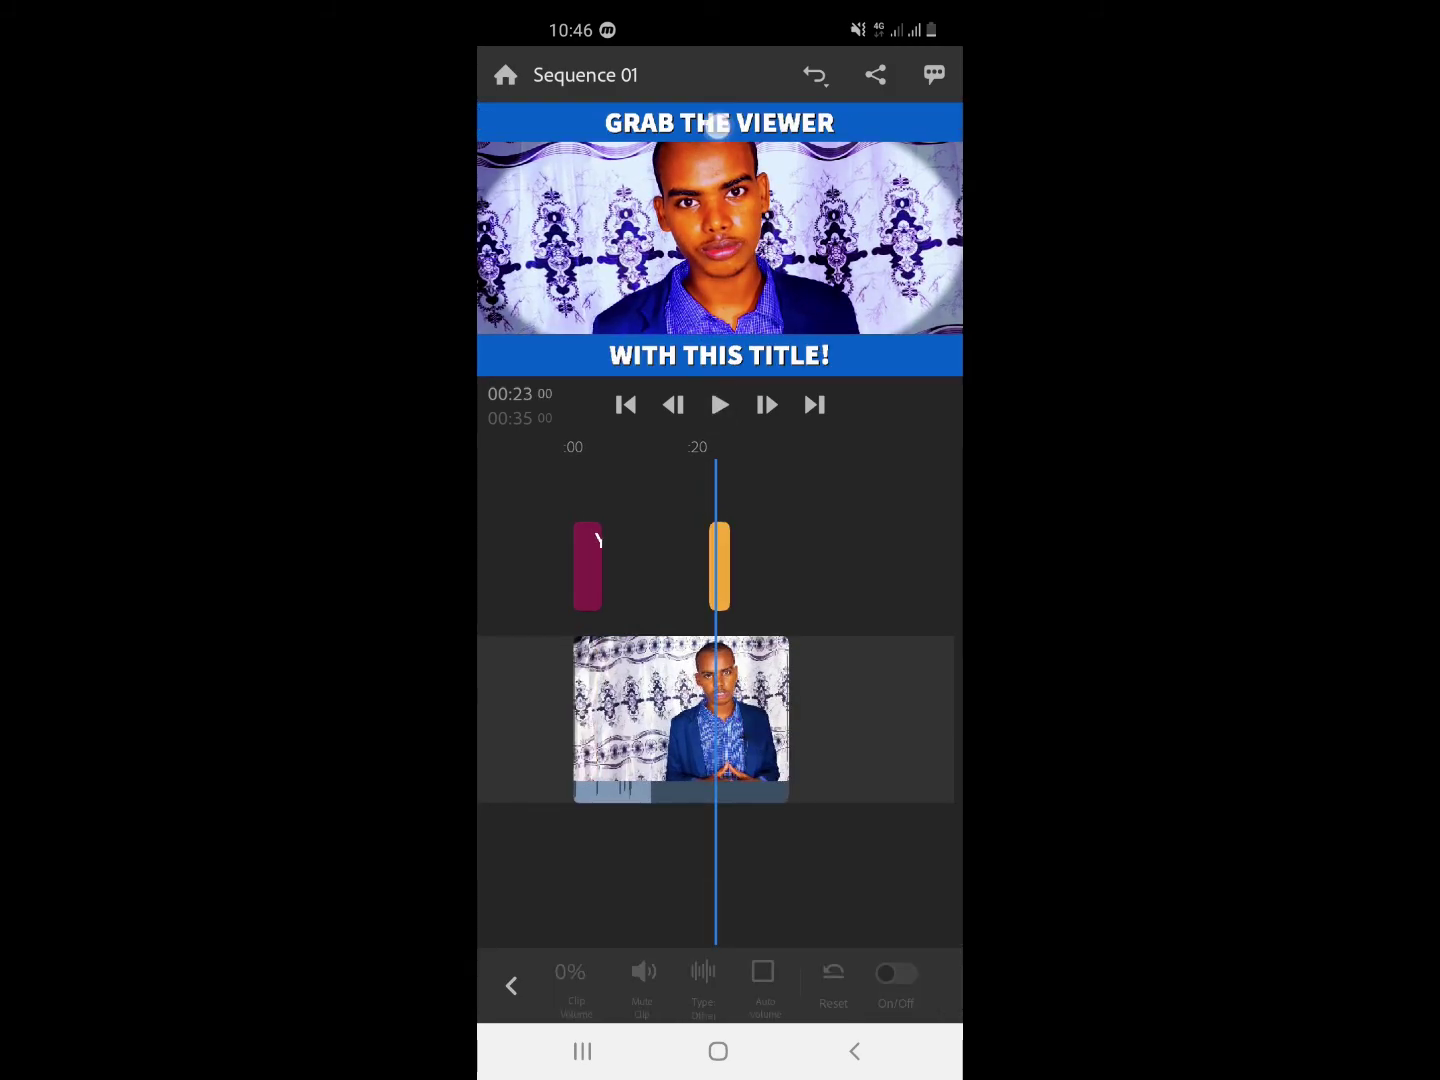
- Delete 'VIEWER' to leave the presenter's name on top, and replace 'WITH THIS TITLE!' with 'subscribe'
double_click(720, 123)
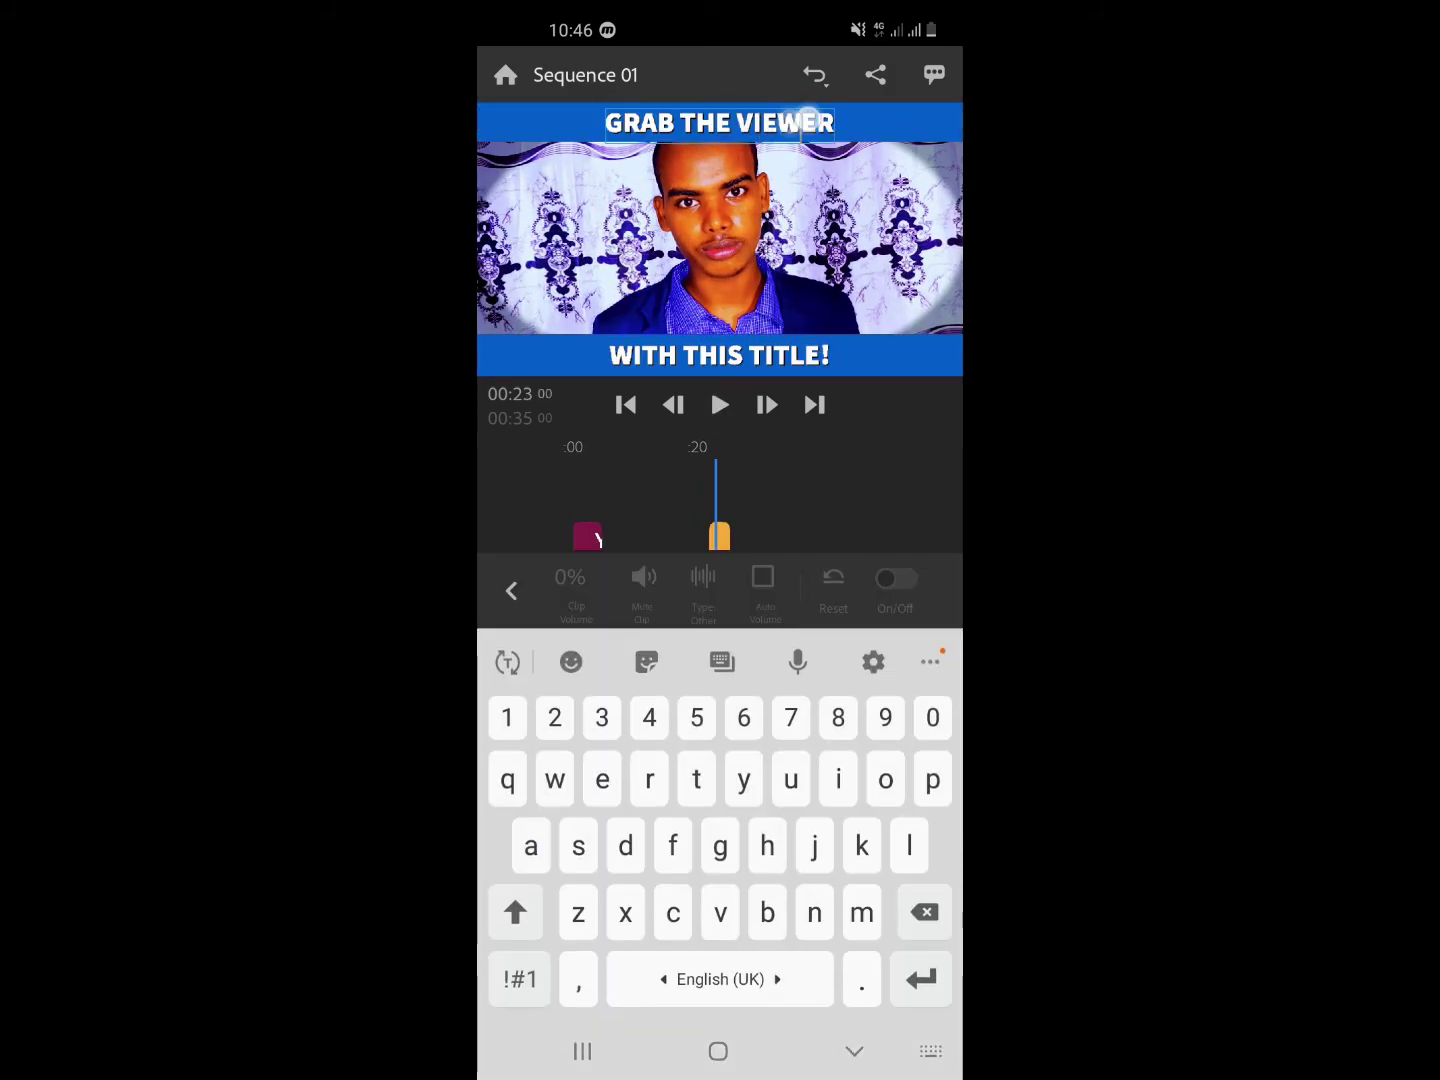
double_click(808, 120)
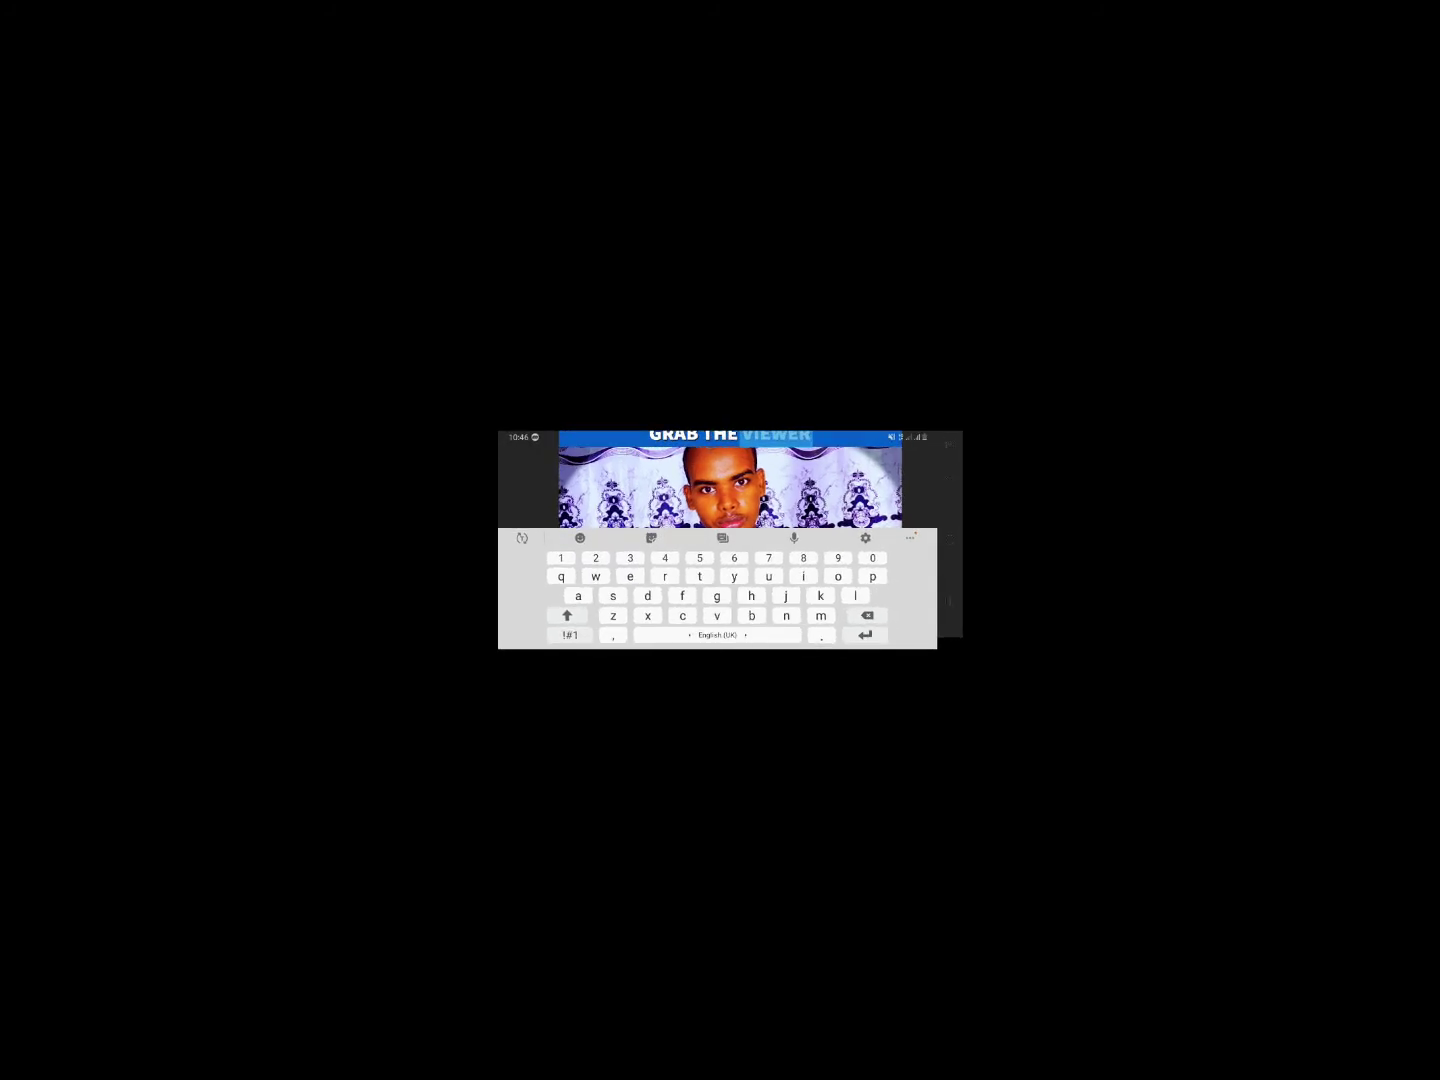
key("BackSpace")
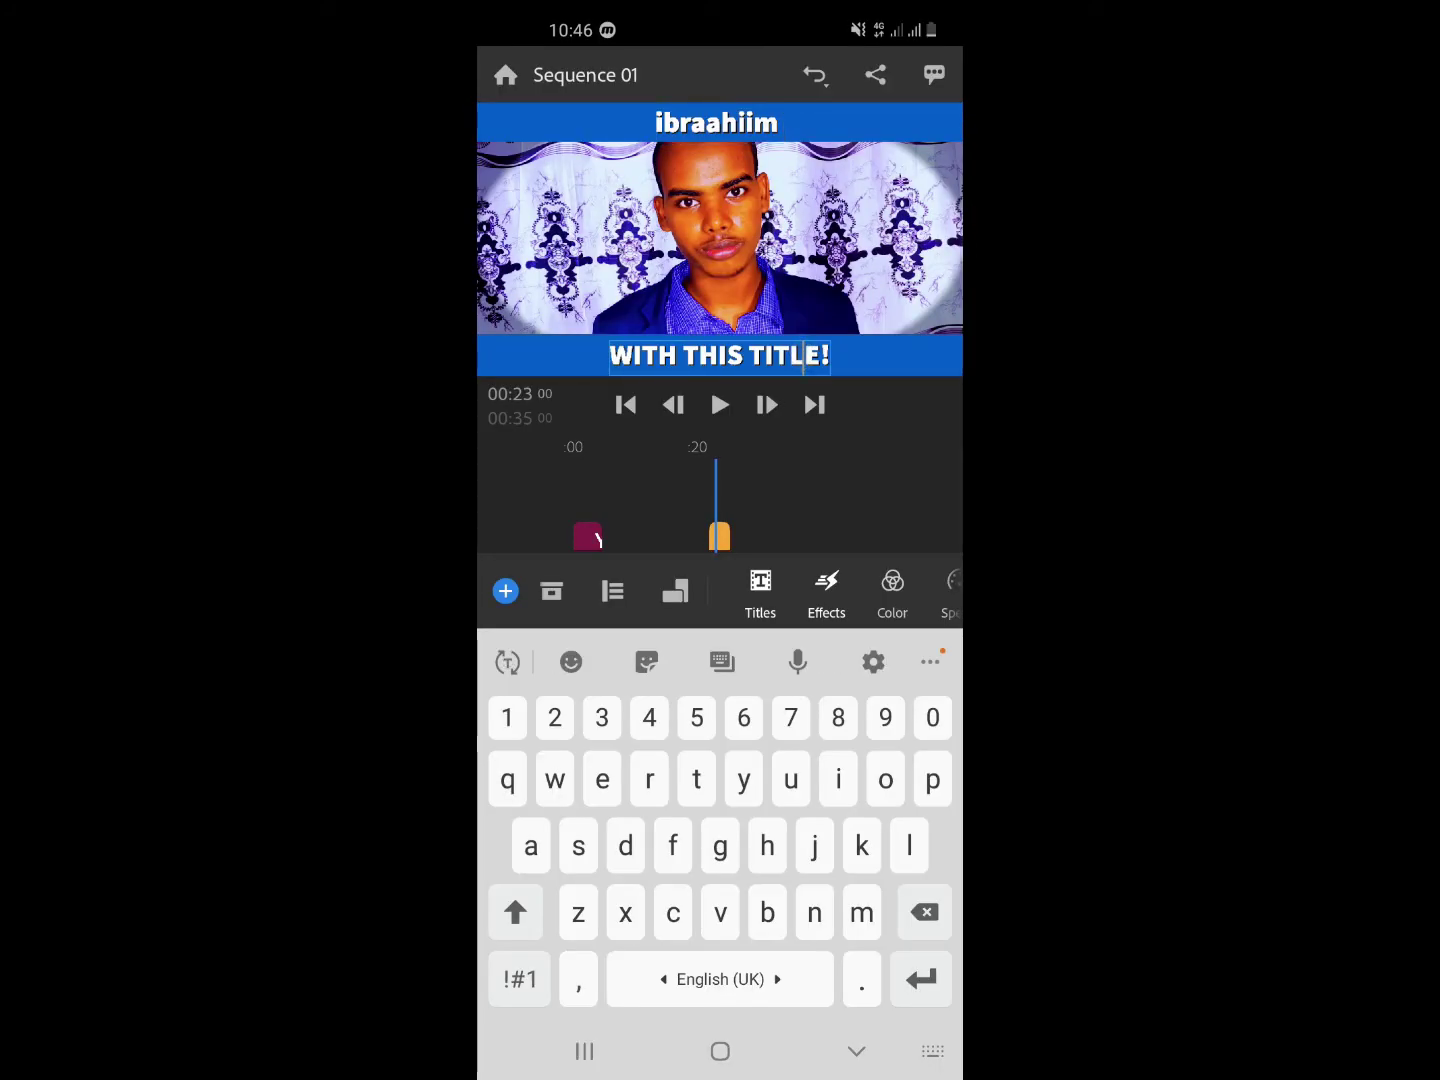
double_click(719, 355)
type("s")
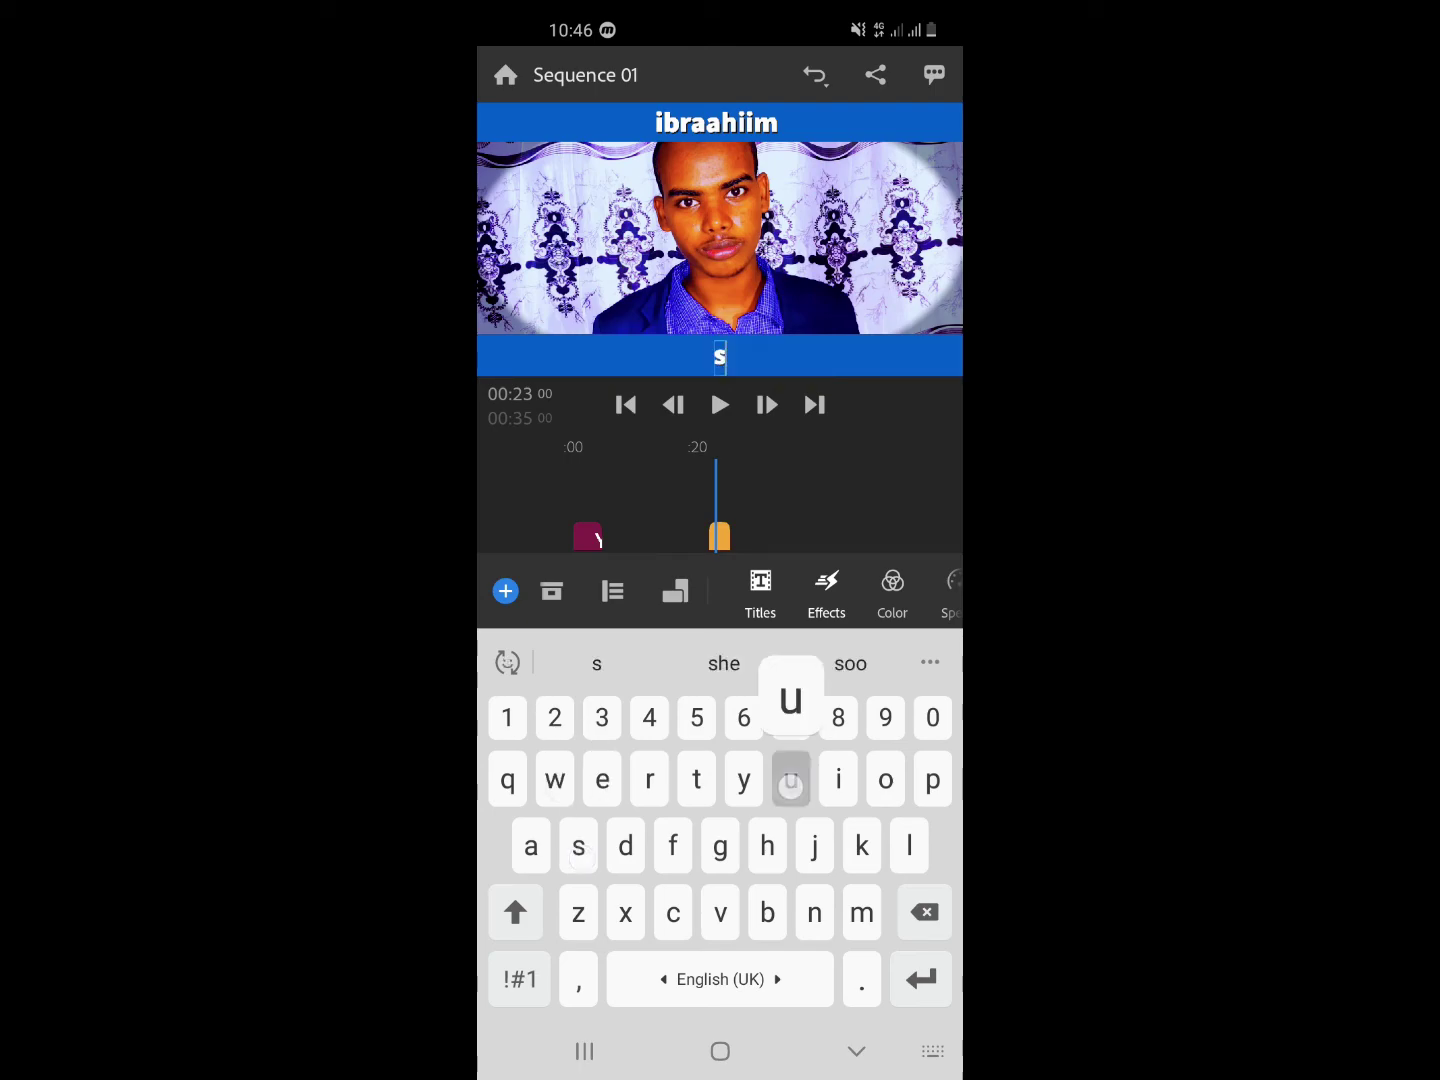
type("ub")
left_click(742, 662)
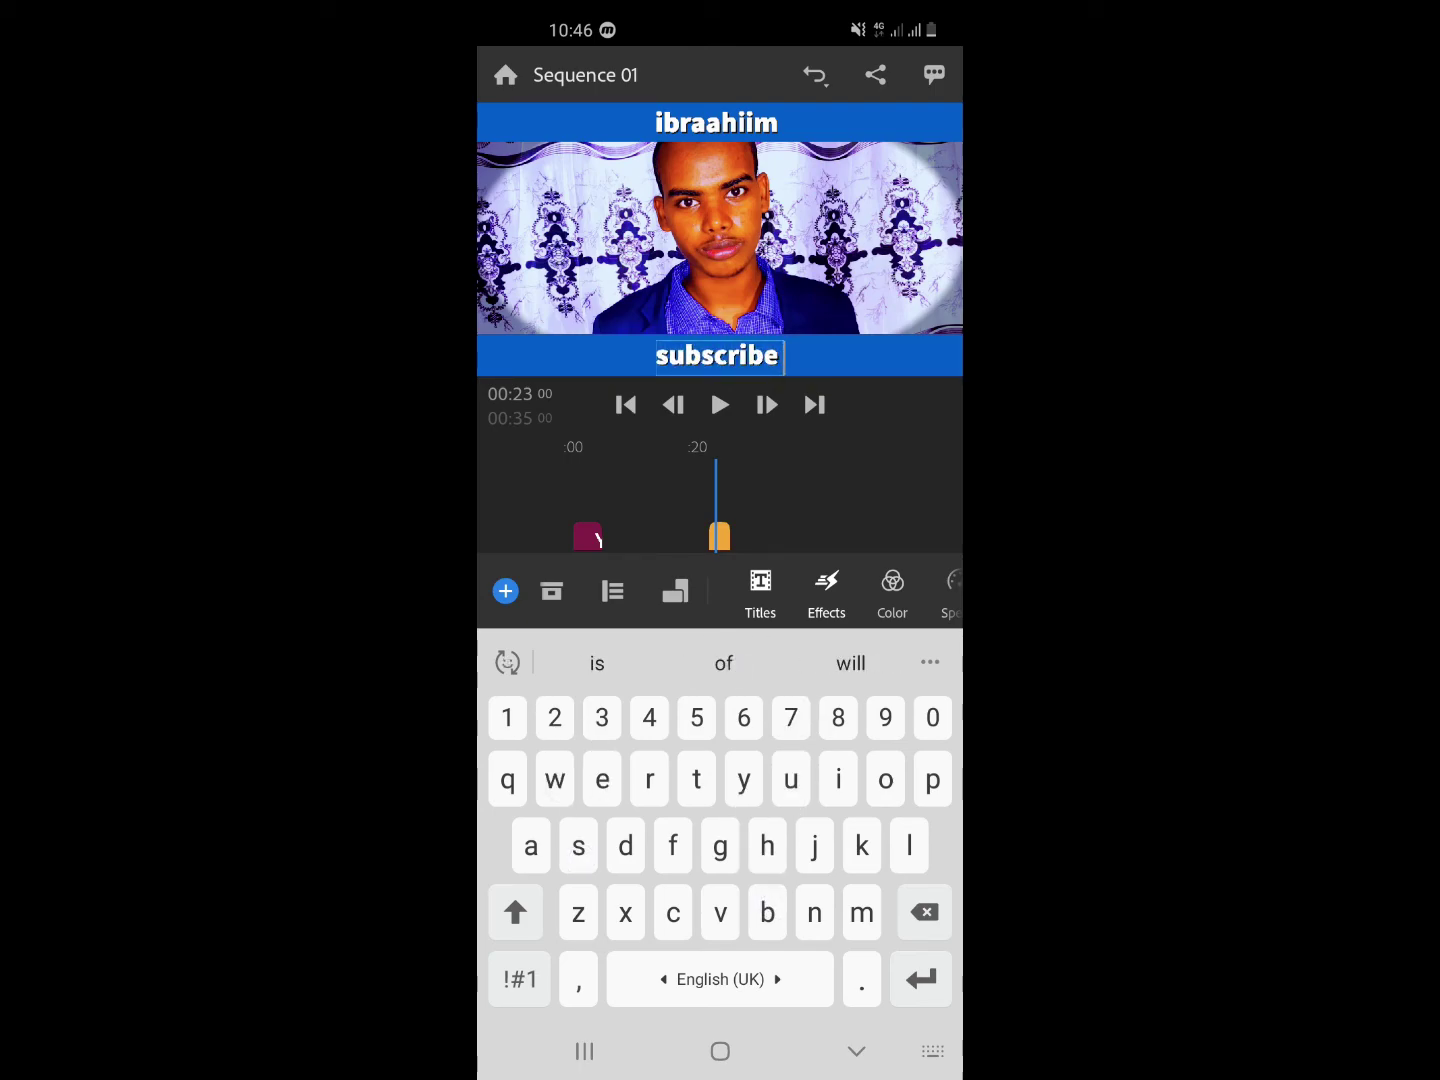
left_click(856, 1050)
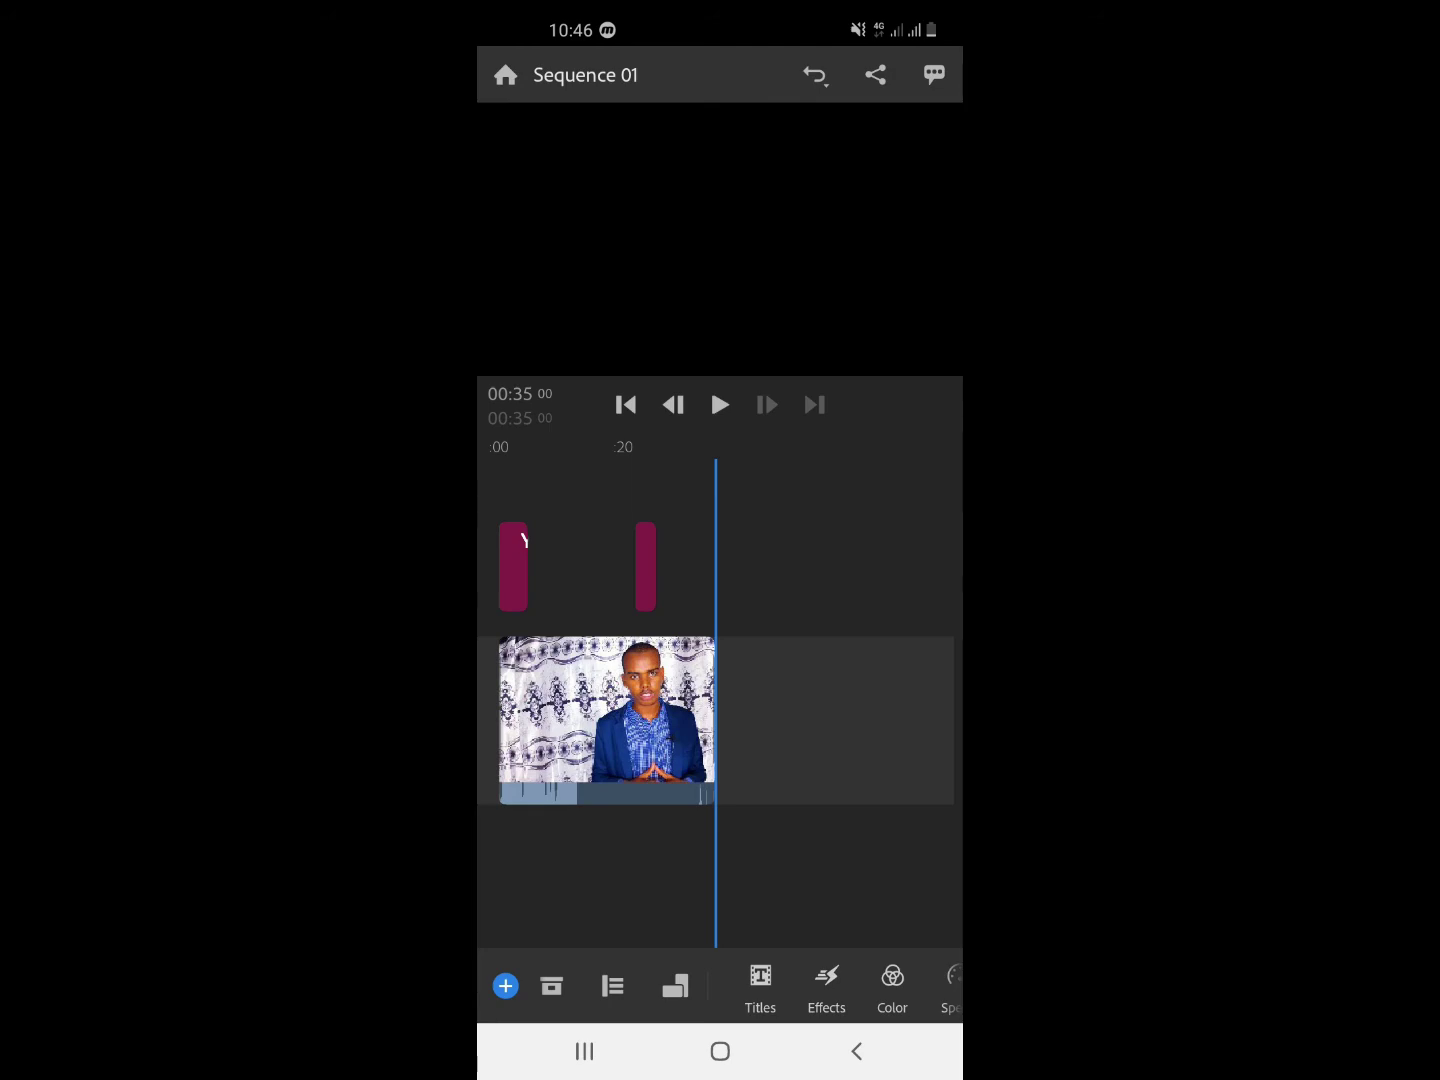
- At 00:25, rotate the presenter clip back to nearly upright at -2 degrees
left_click_drag(831, 600, 926, 601)
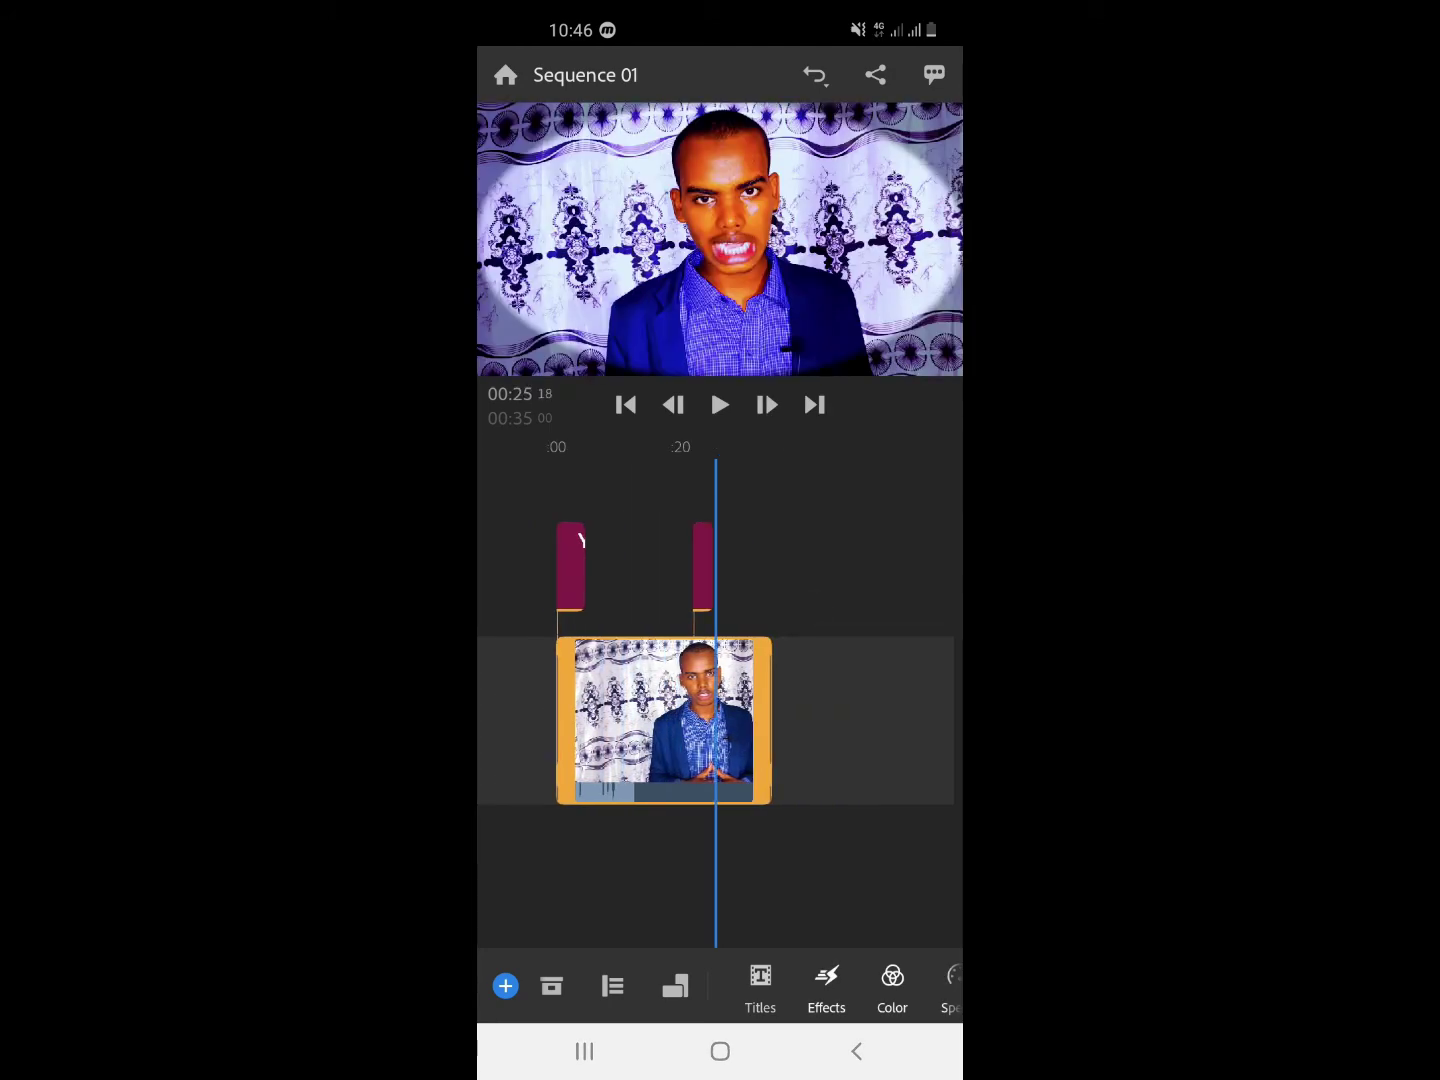
left_click_drag(900, 985, 490, 985)
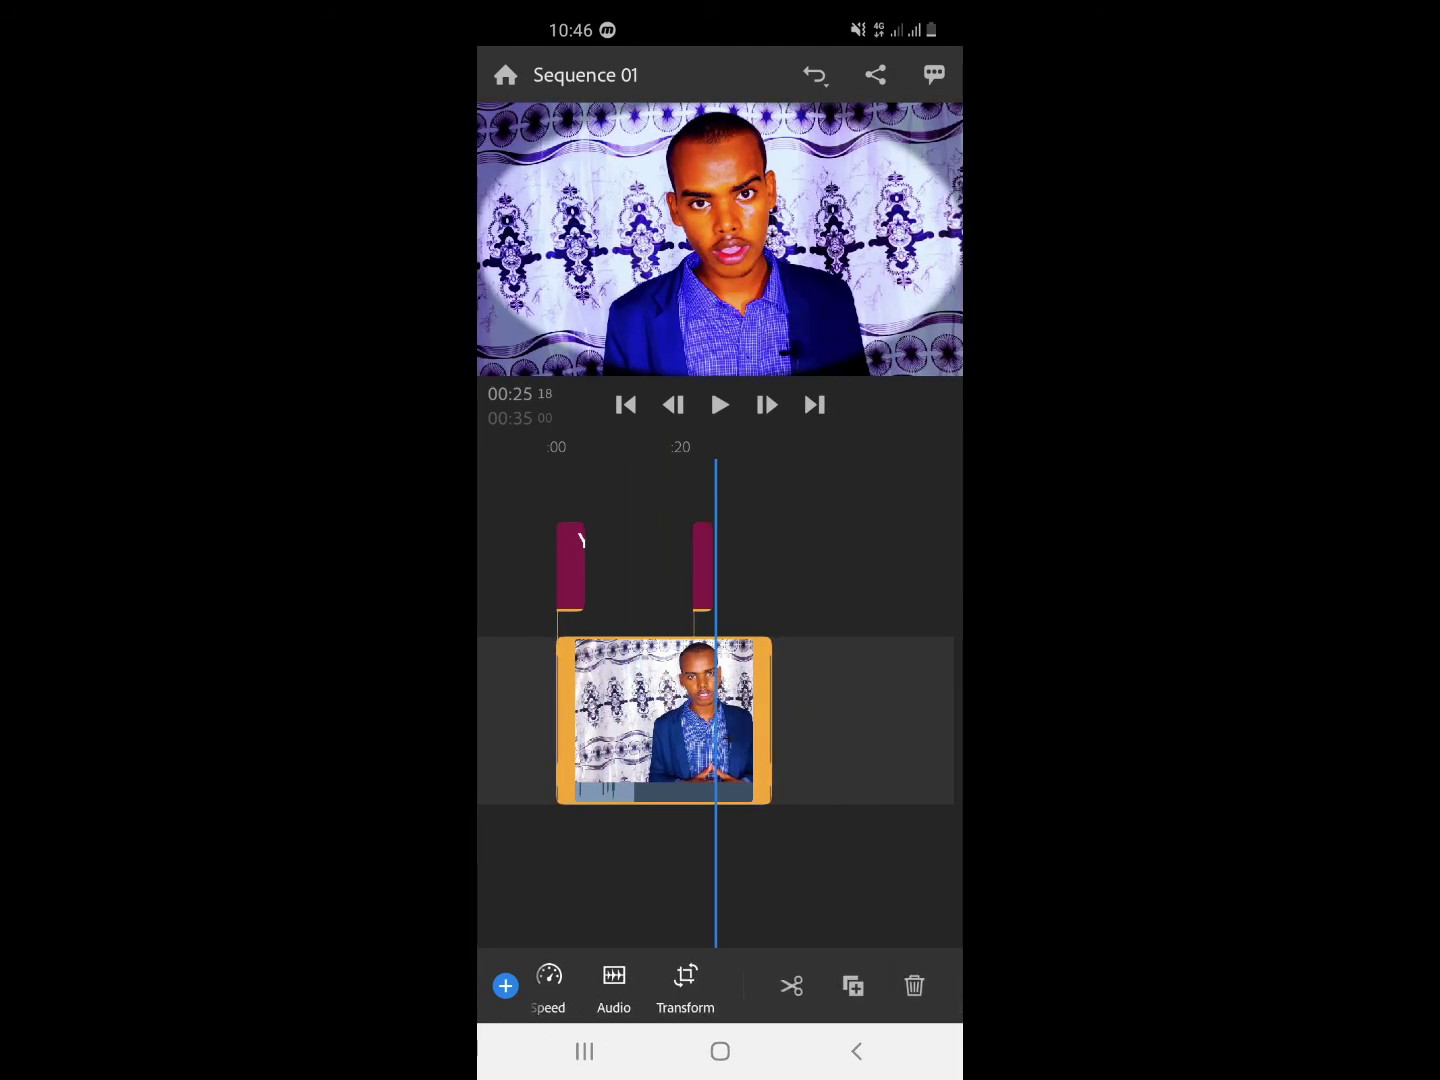
left_click(685, 985)
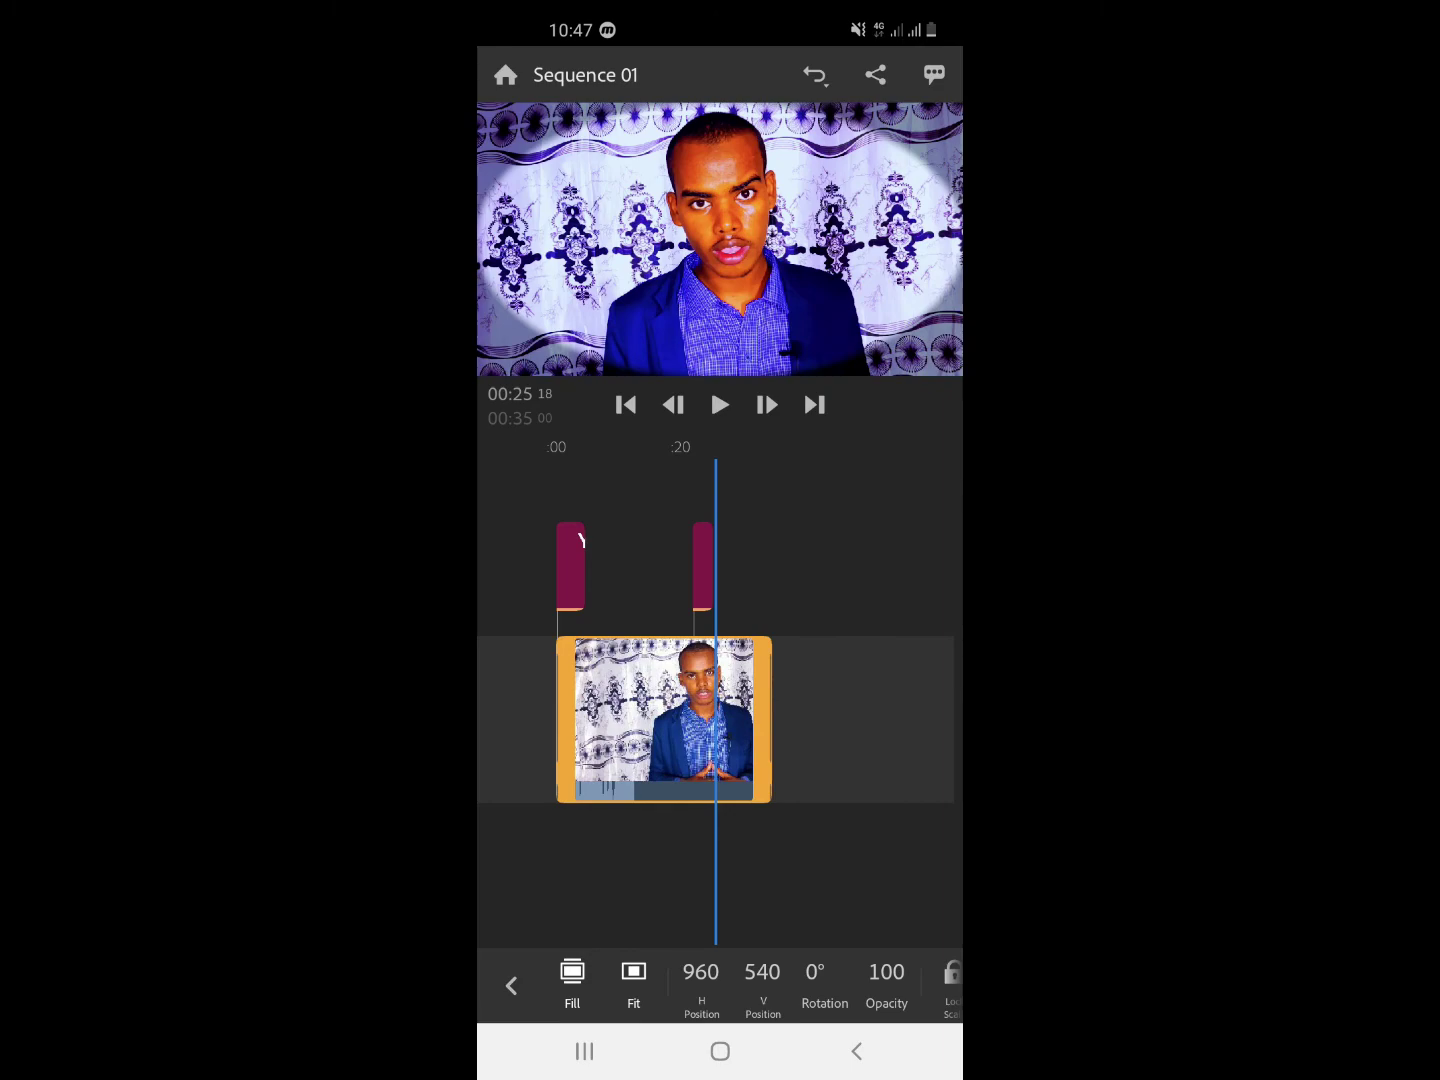
left_click(825, 989)
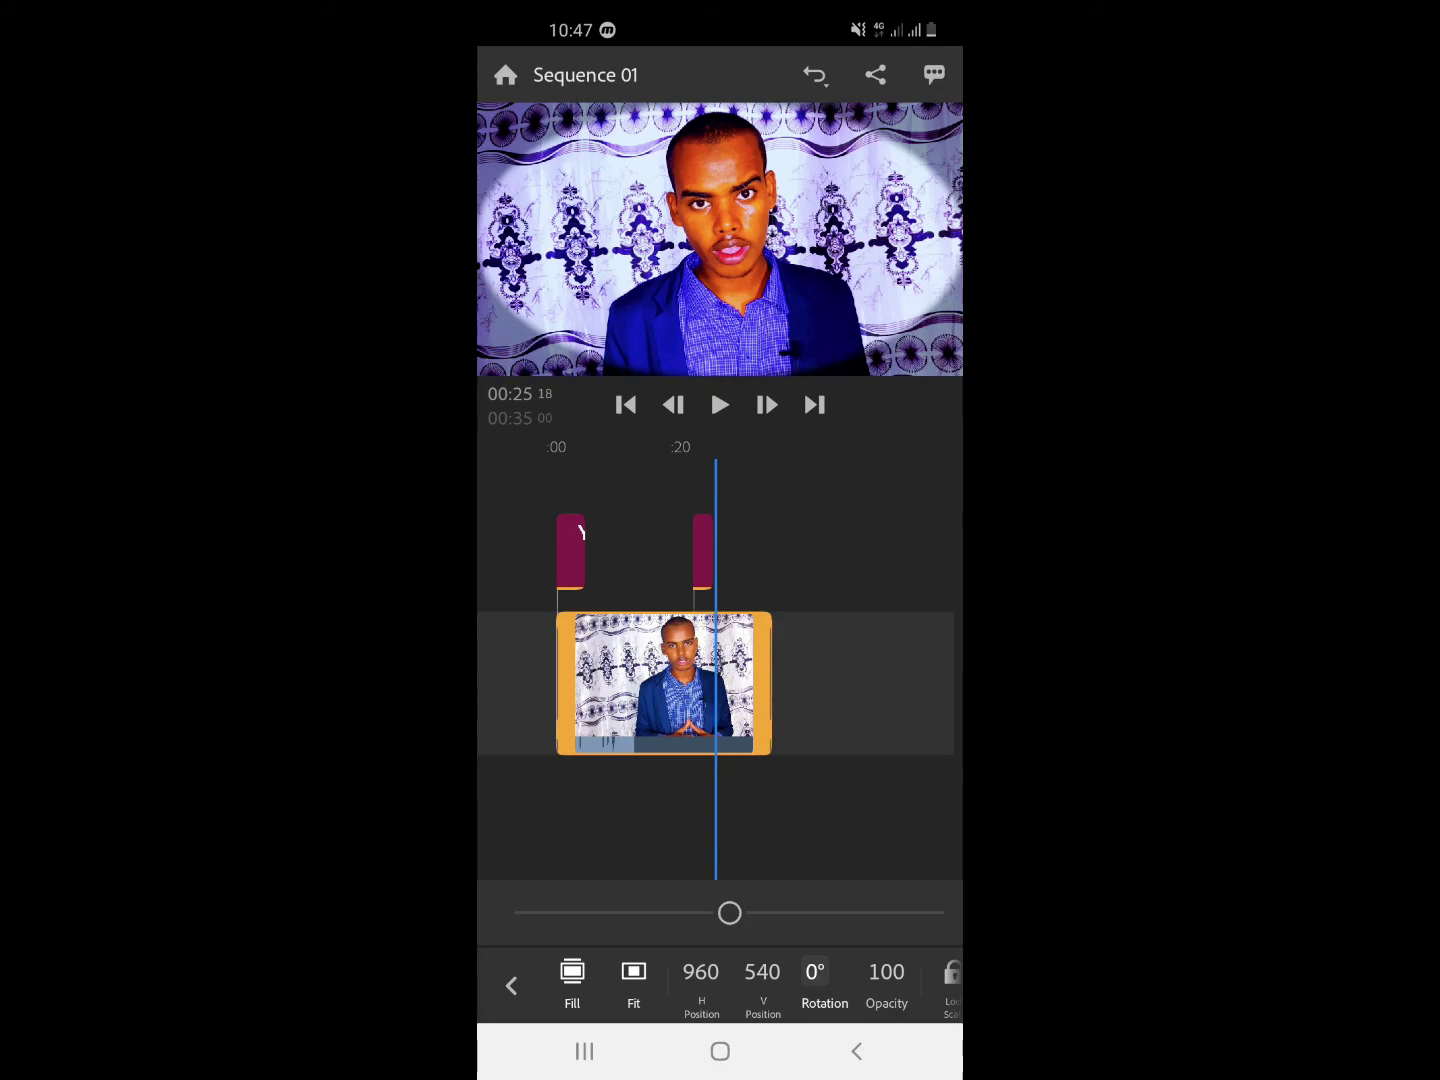
left_click_drag(730, 913, 858, 934)
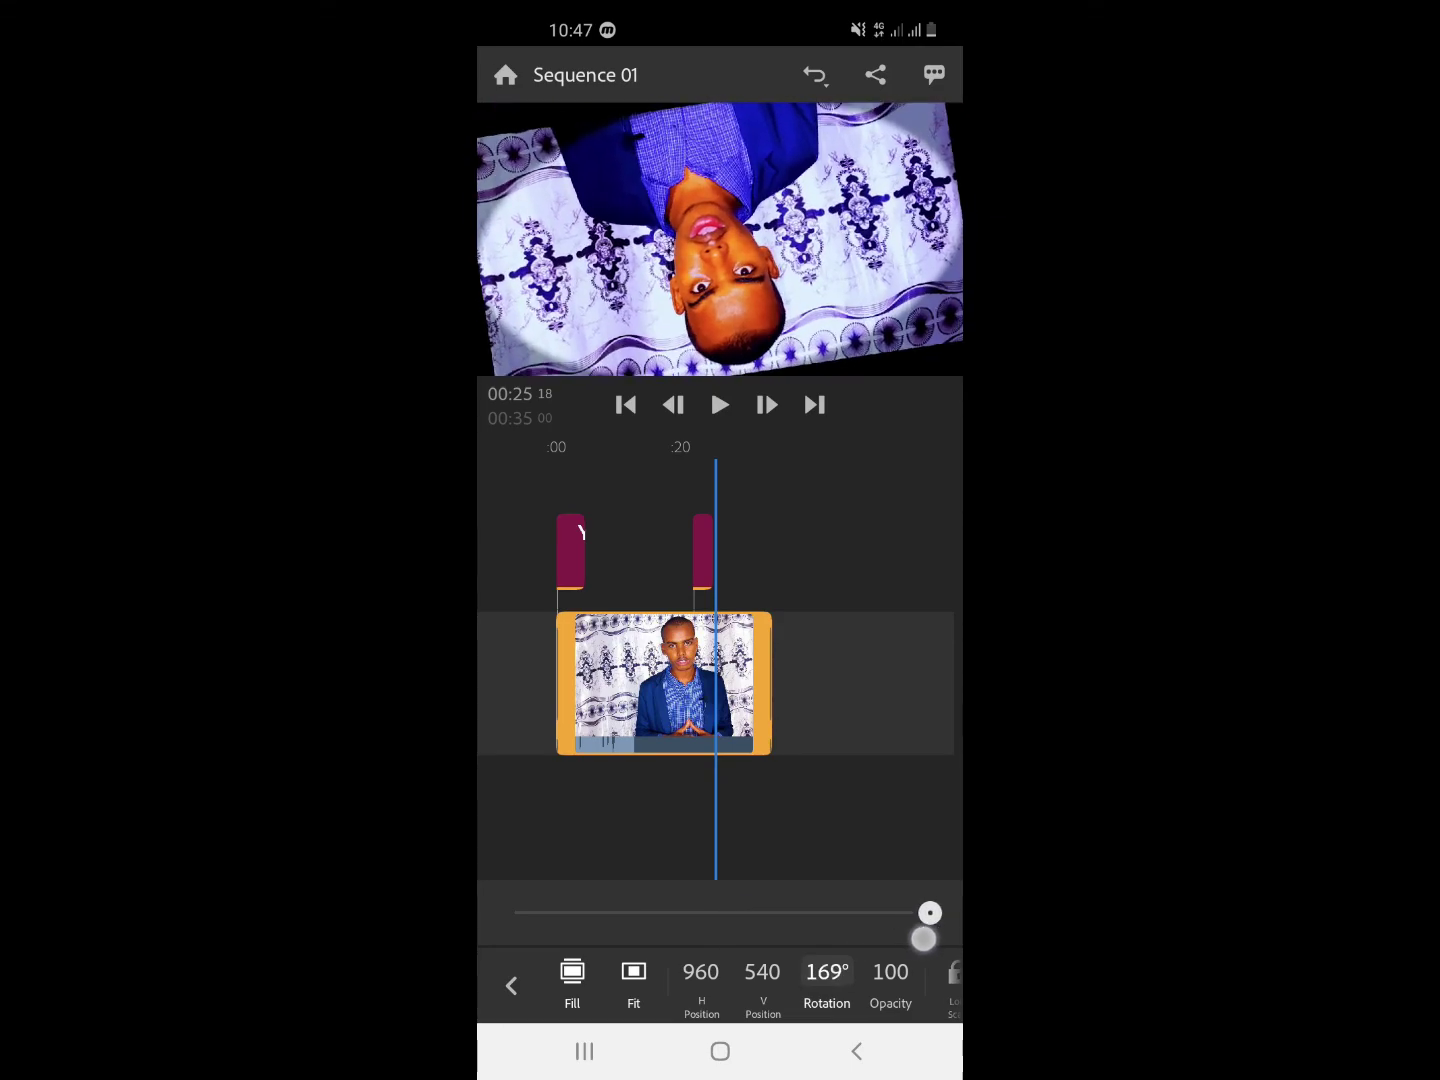
mouse_move(858, 934)
left_mouse_down()
mouse_move(676, 955)
mouse_move(727, 971)
left_mouse_up()
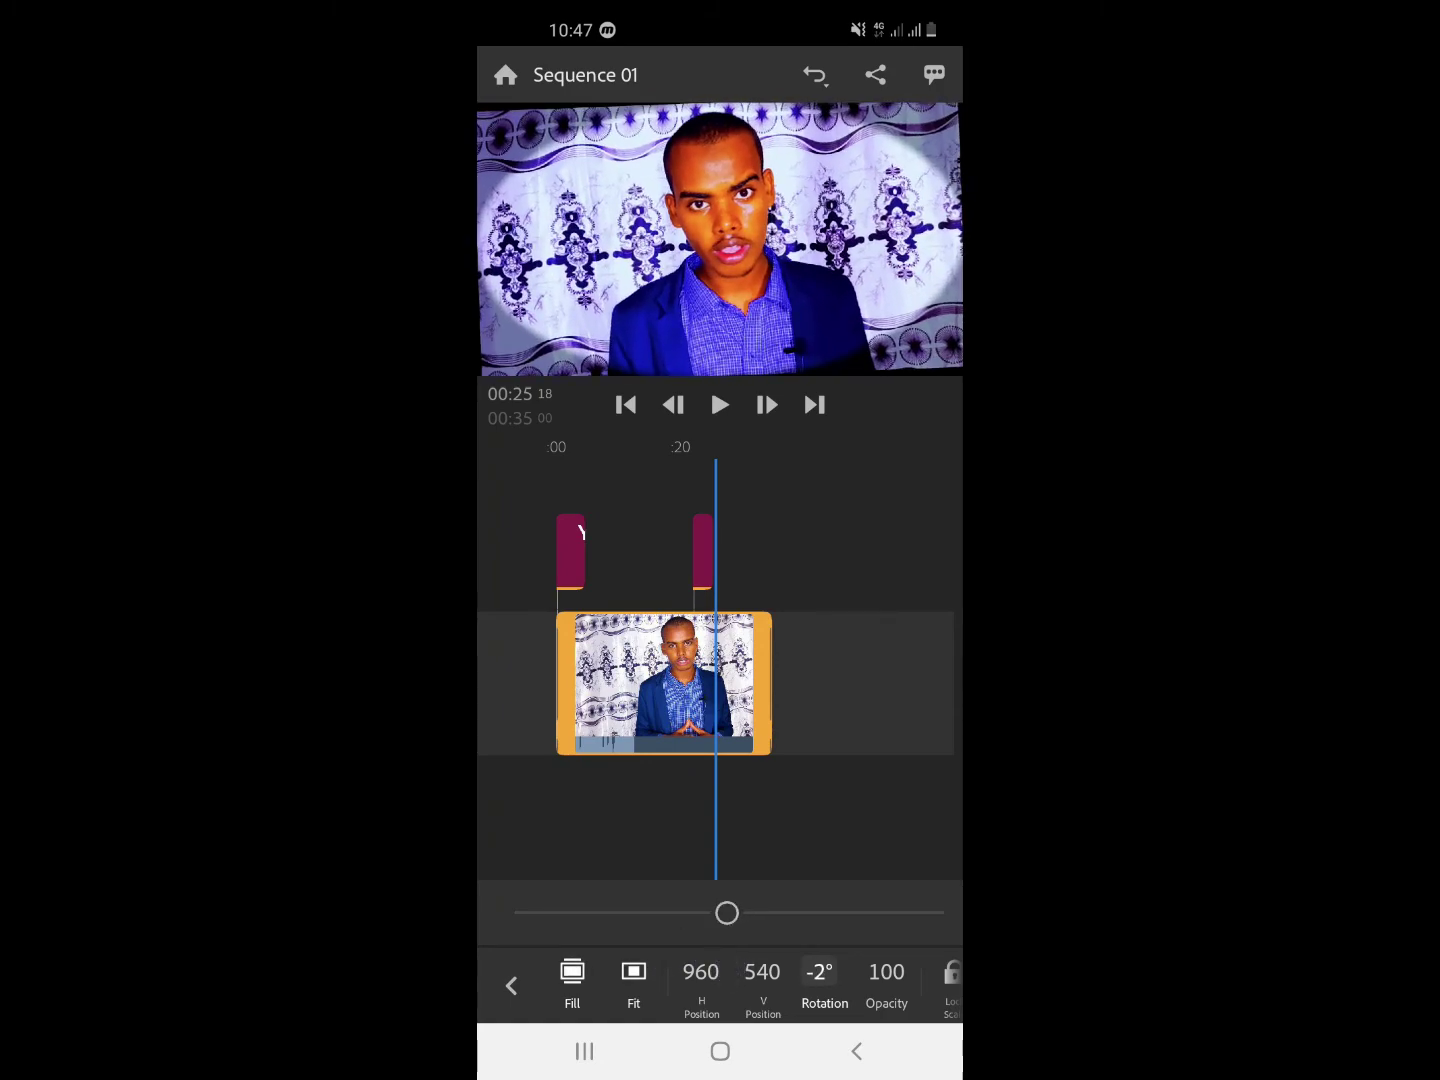
- Leave opacity at 100 and scale the clip up to 103 percent
left_click_drag(761, 1018, 677, 1018)
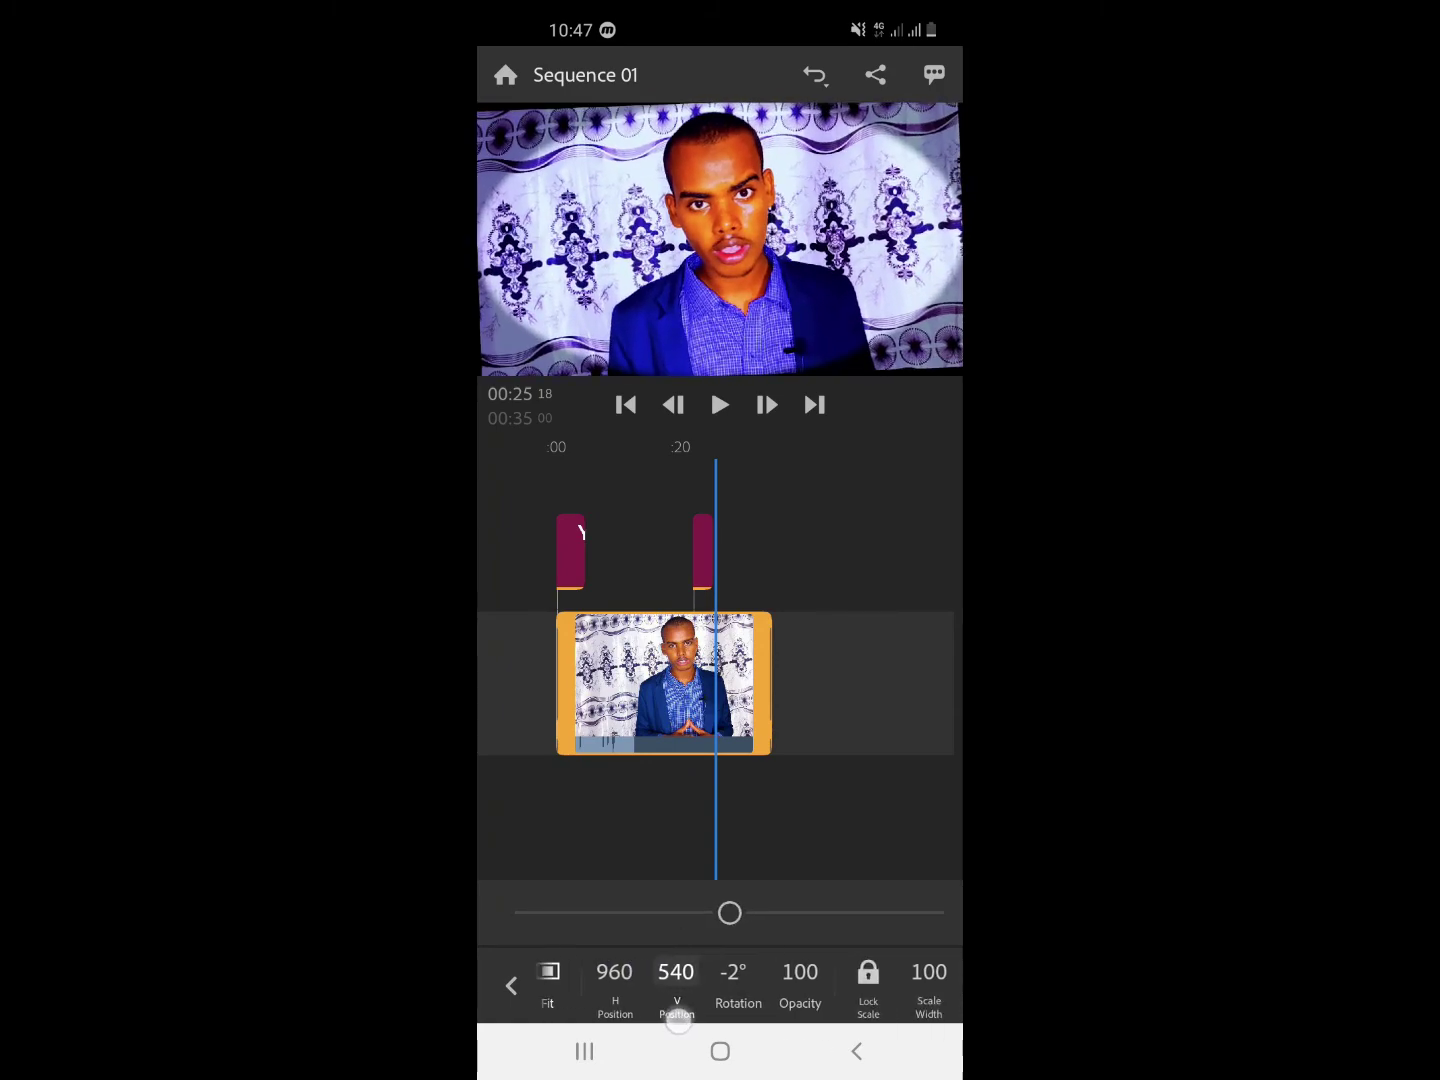
left_click(798, 982)
mouse_move(932, 914)
left_mouse_down()
mouse_move(795, 945)
mouse_move(950, 970)
left_mouse_up()
left_click_drag(771, 1003, 588, 1048)
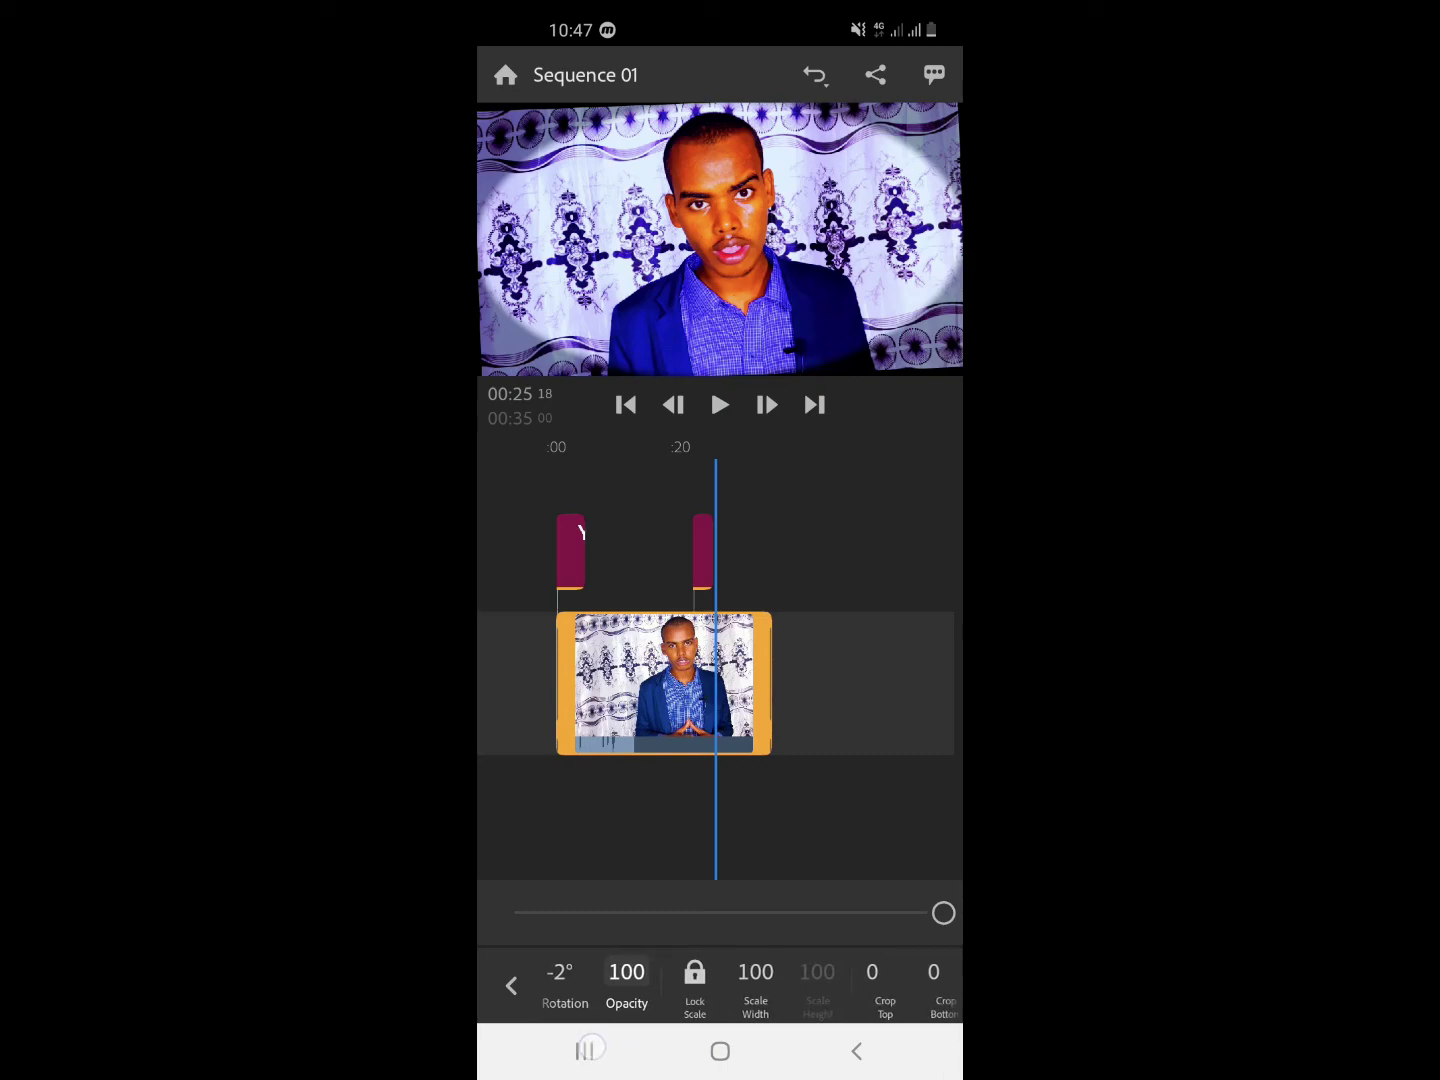
left_click(770, 992)
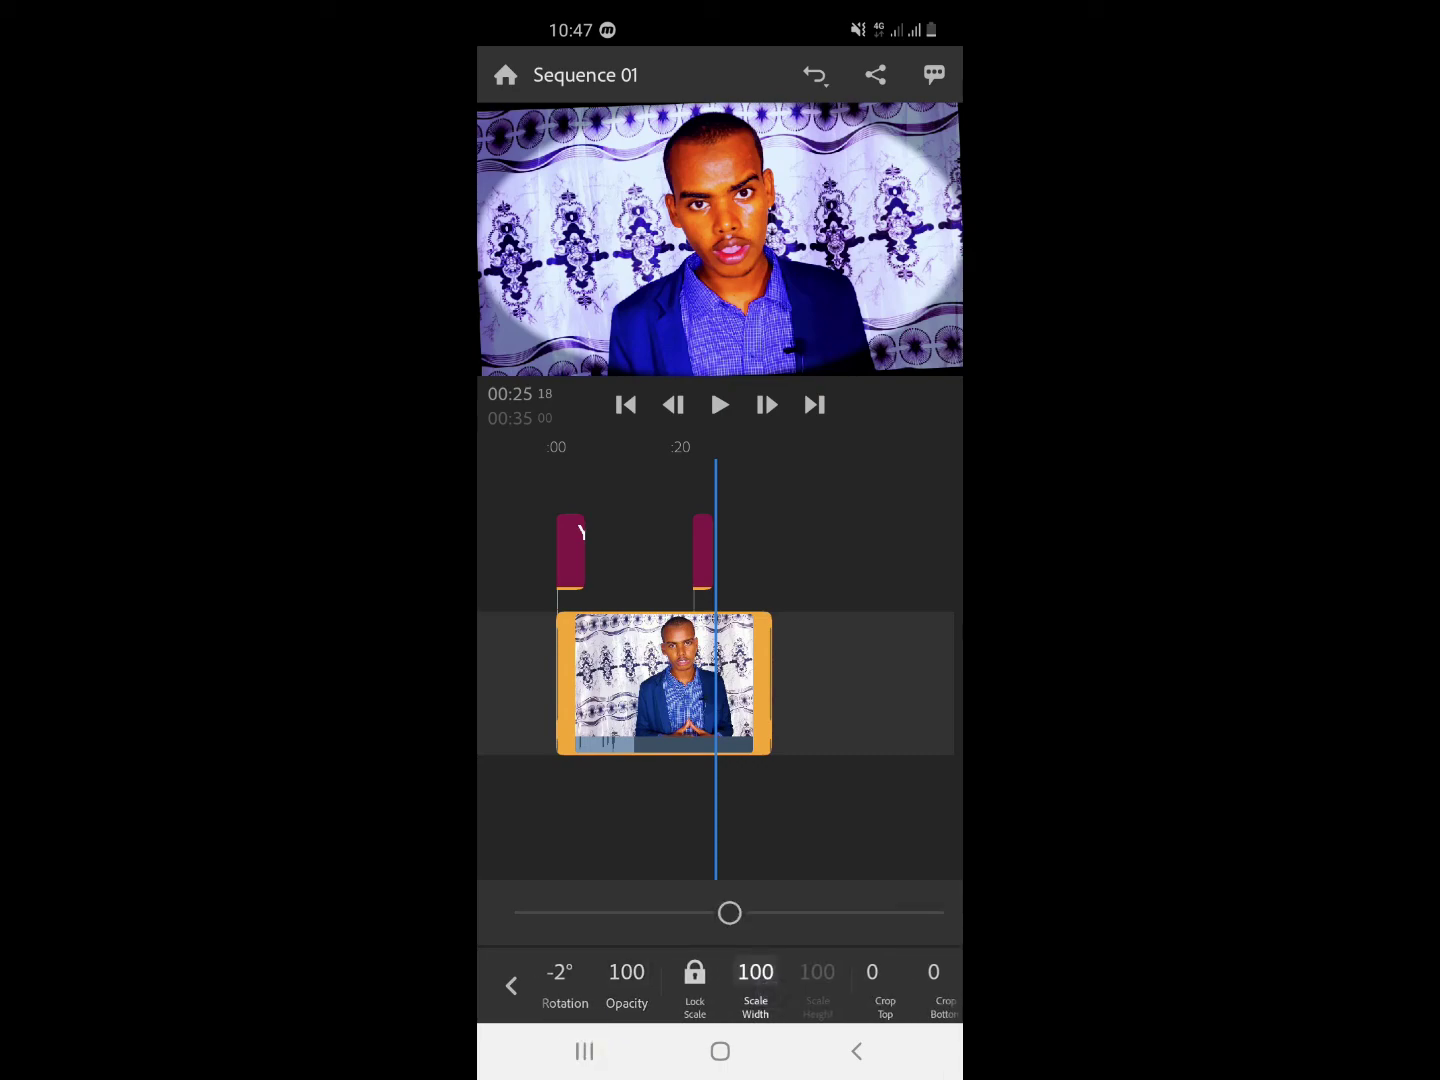
mouse_move(737, 914)
left_mouse_down()
mouse_move(635, 982)
mouse_move(735, 1035)
mouse_move(630, 1005)
left_mouse_up()
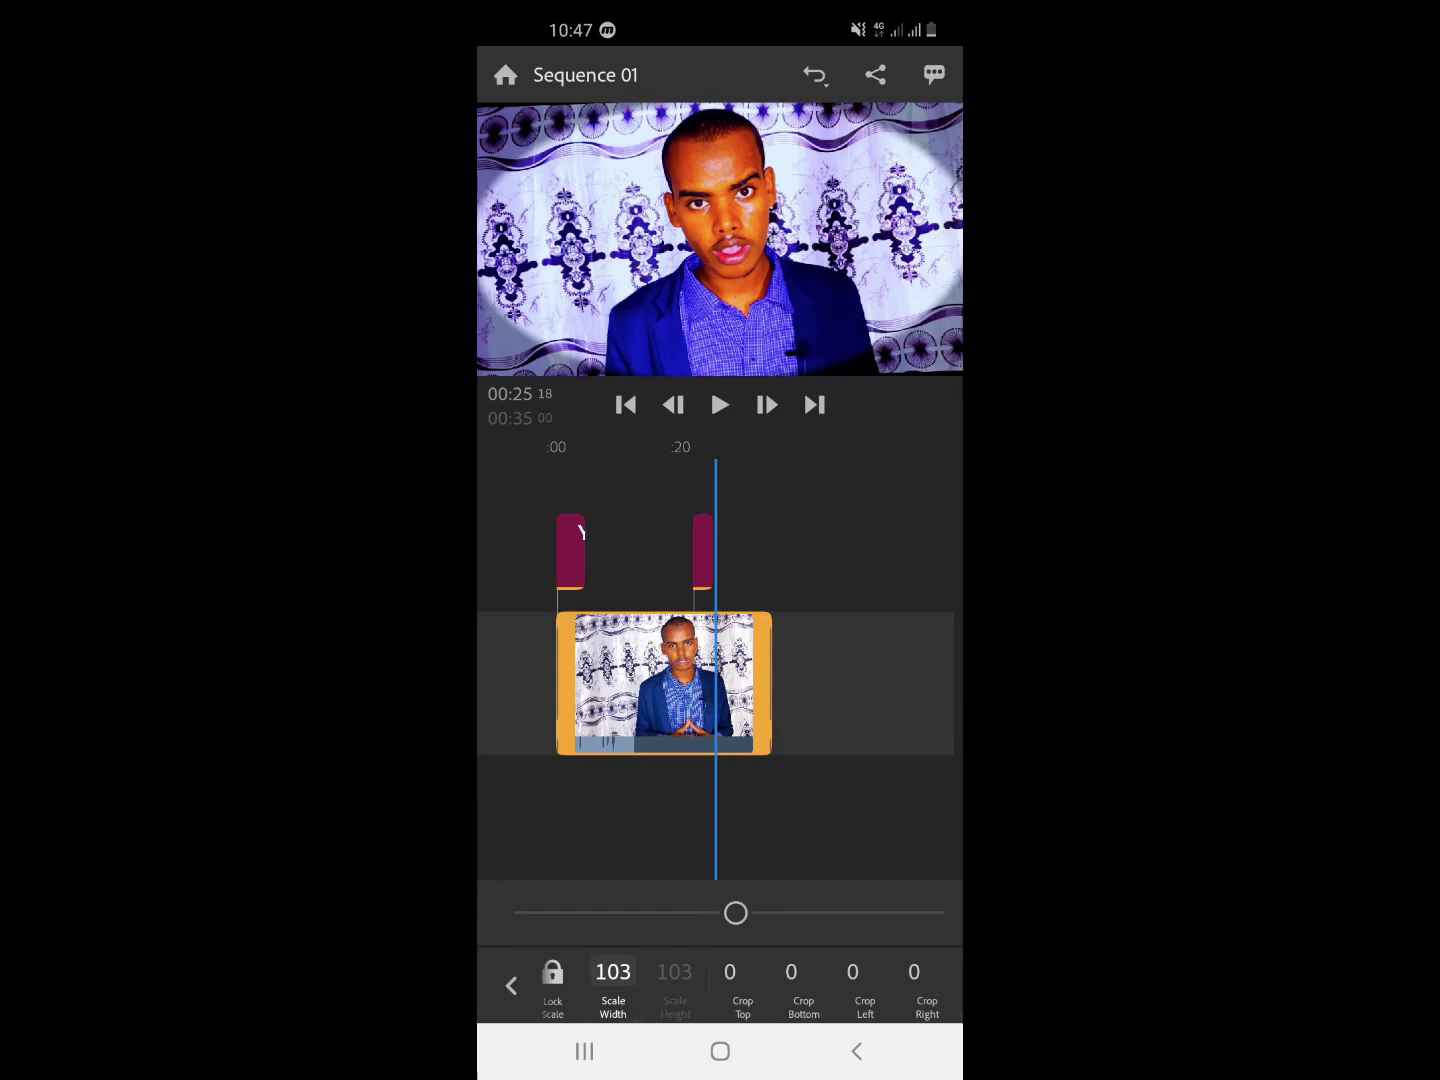
- Crop a little off the clip's top, bottom and right edges
left_click(743, 991)
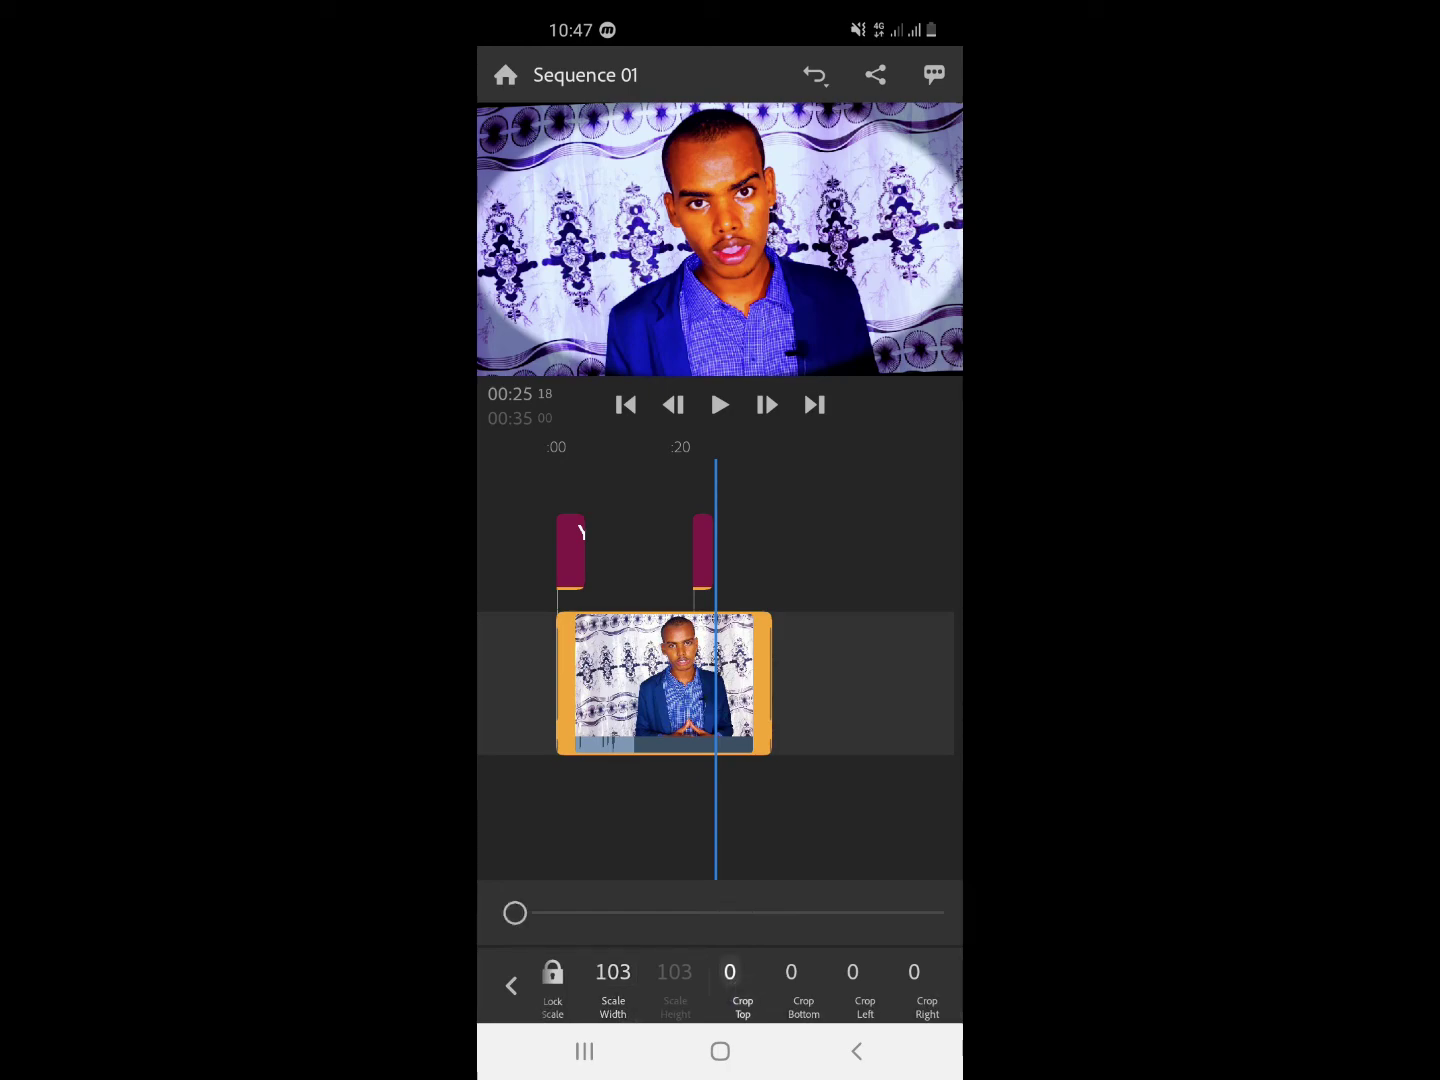
mouse_move(515, 913)
left_mouse_down()
mouse_move(918, 978)
mouse_move(542, 998)
left_mouse_up()
left_click(813, 971)
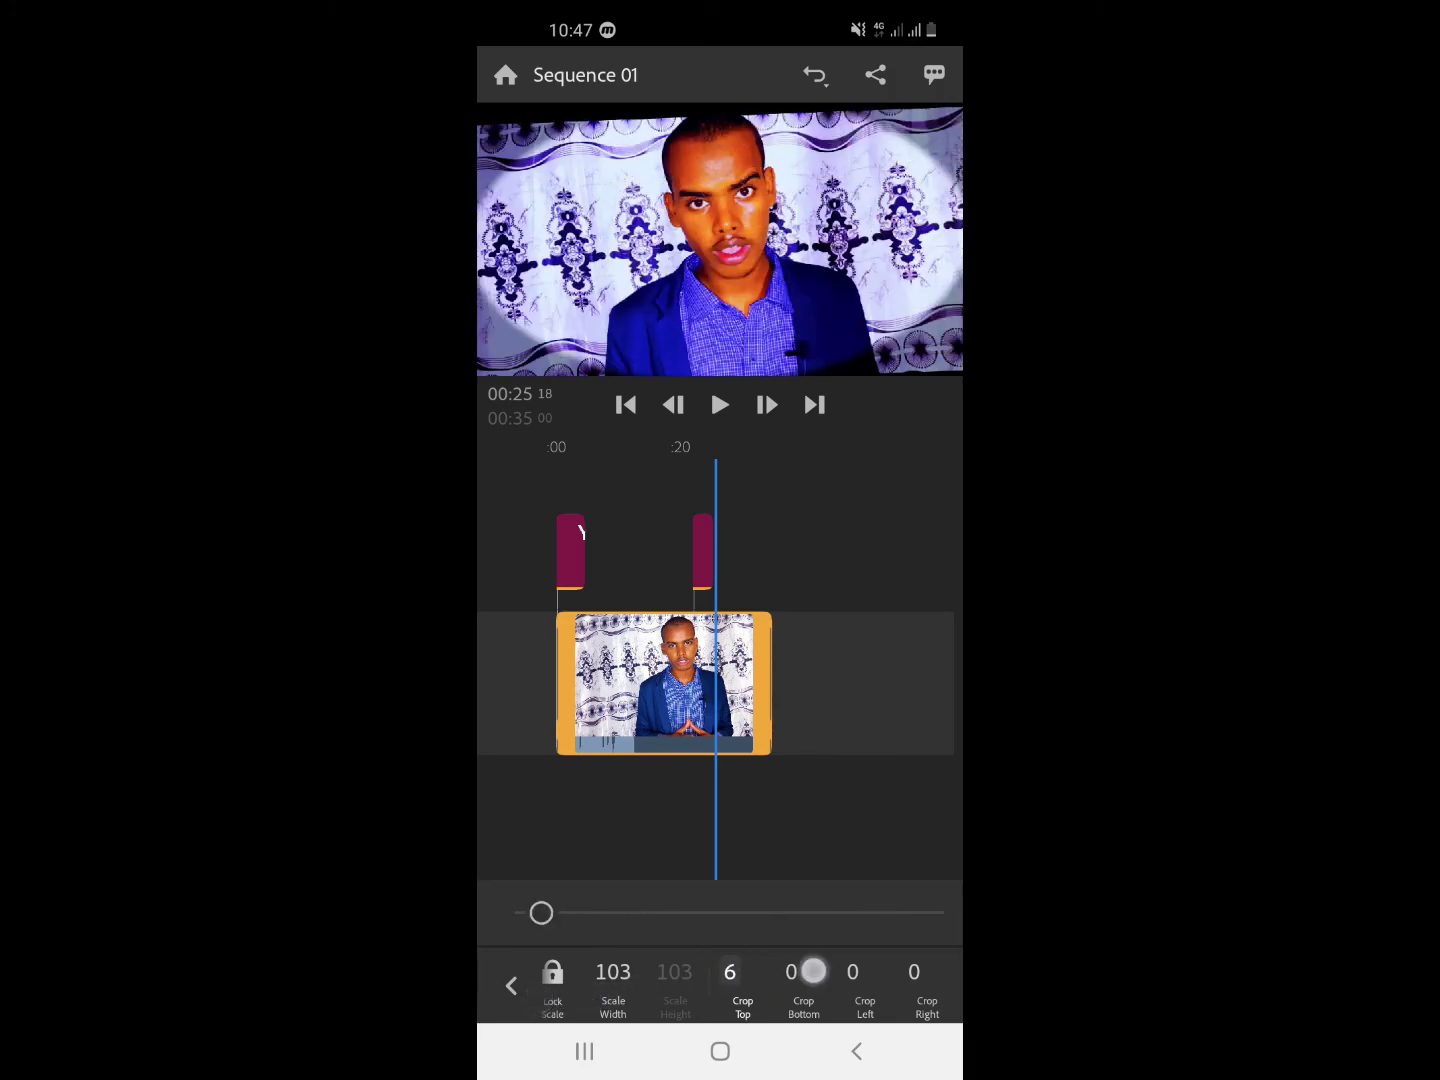
mouse_move(541, 913)
left_mouse_down()
mouse_move(815, 913)
mouse_move(547, 970)
mouse_move(611, 942)
left_mouse_up()
left_click(878, 990)
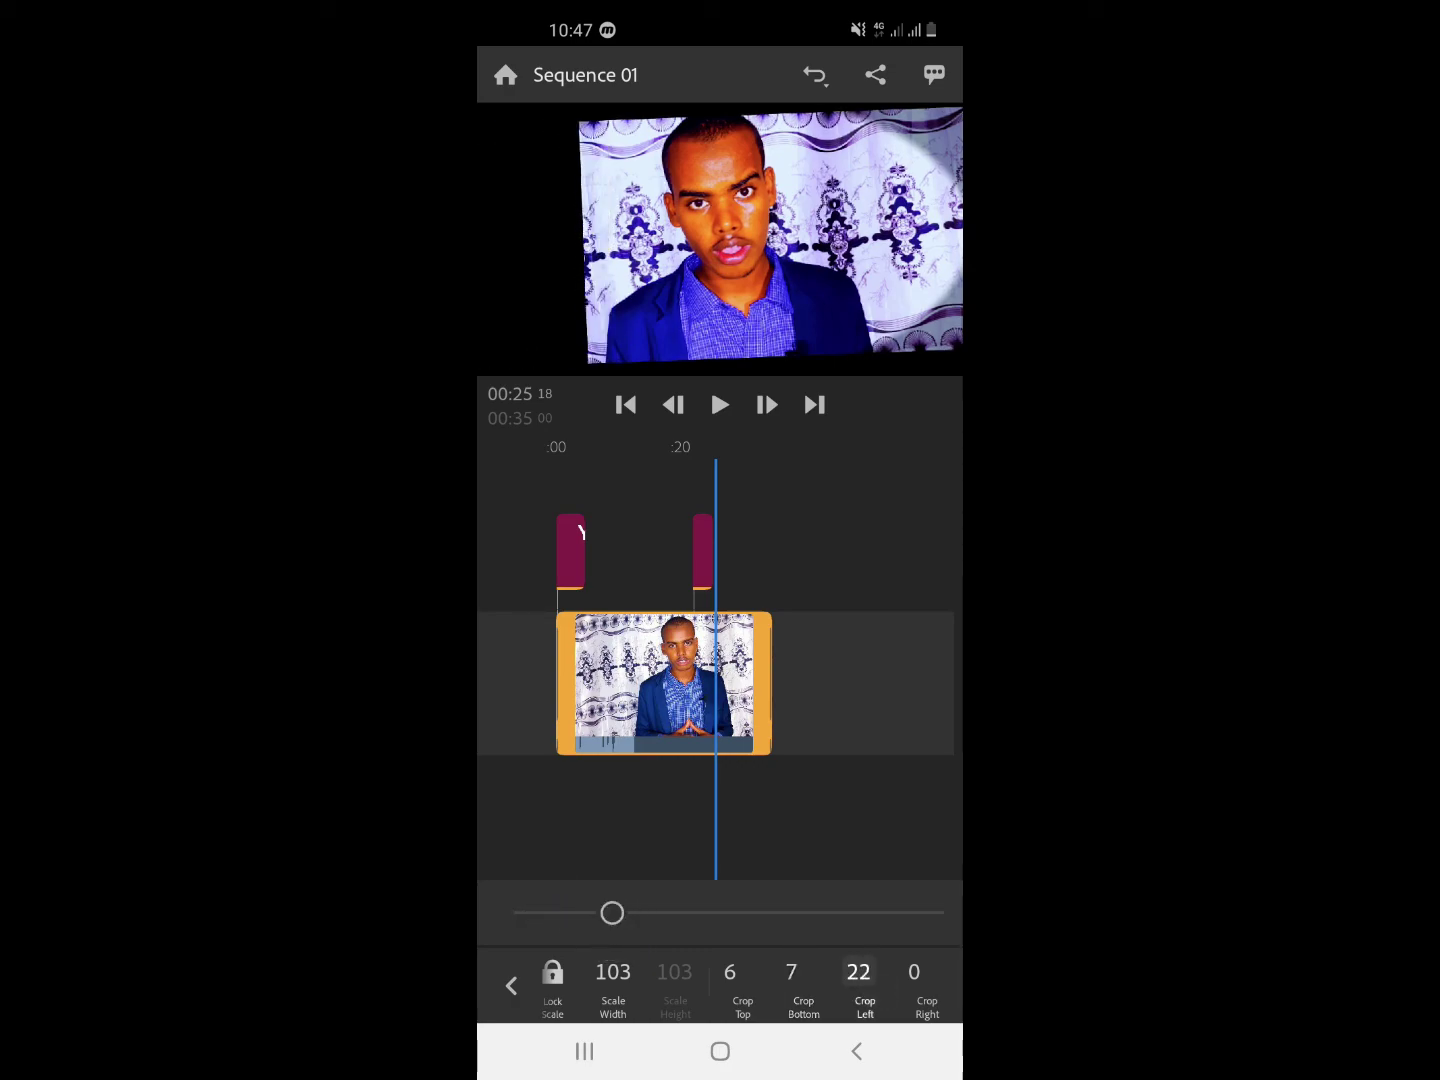
left_click_drag(870, 995, 720, 1000)
left_click(776, 990)
mouse_move(530, 919)
left_mouse_down()
mouse_move(756, 955)
mouse_move(602, 977)
left_mouse_up()
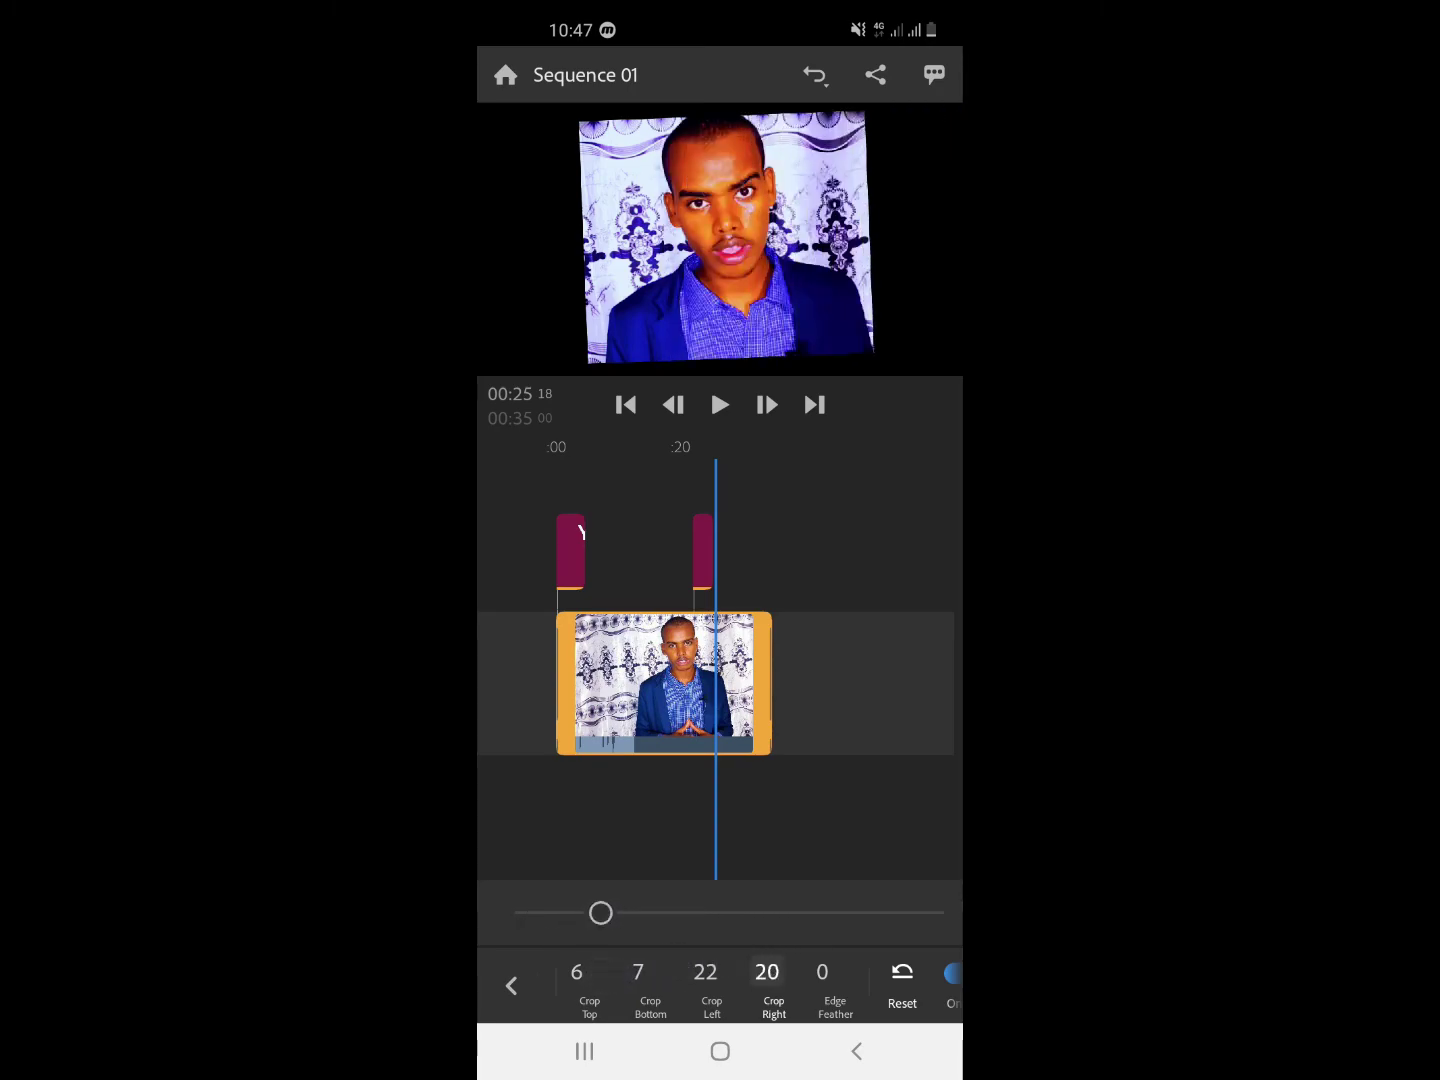
- Feather the cropped edges strongly, fit the clip, then reset all crop and feather to 0
left_click_drag(804, 987, 736, 987)
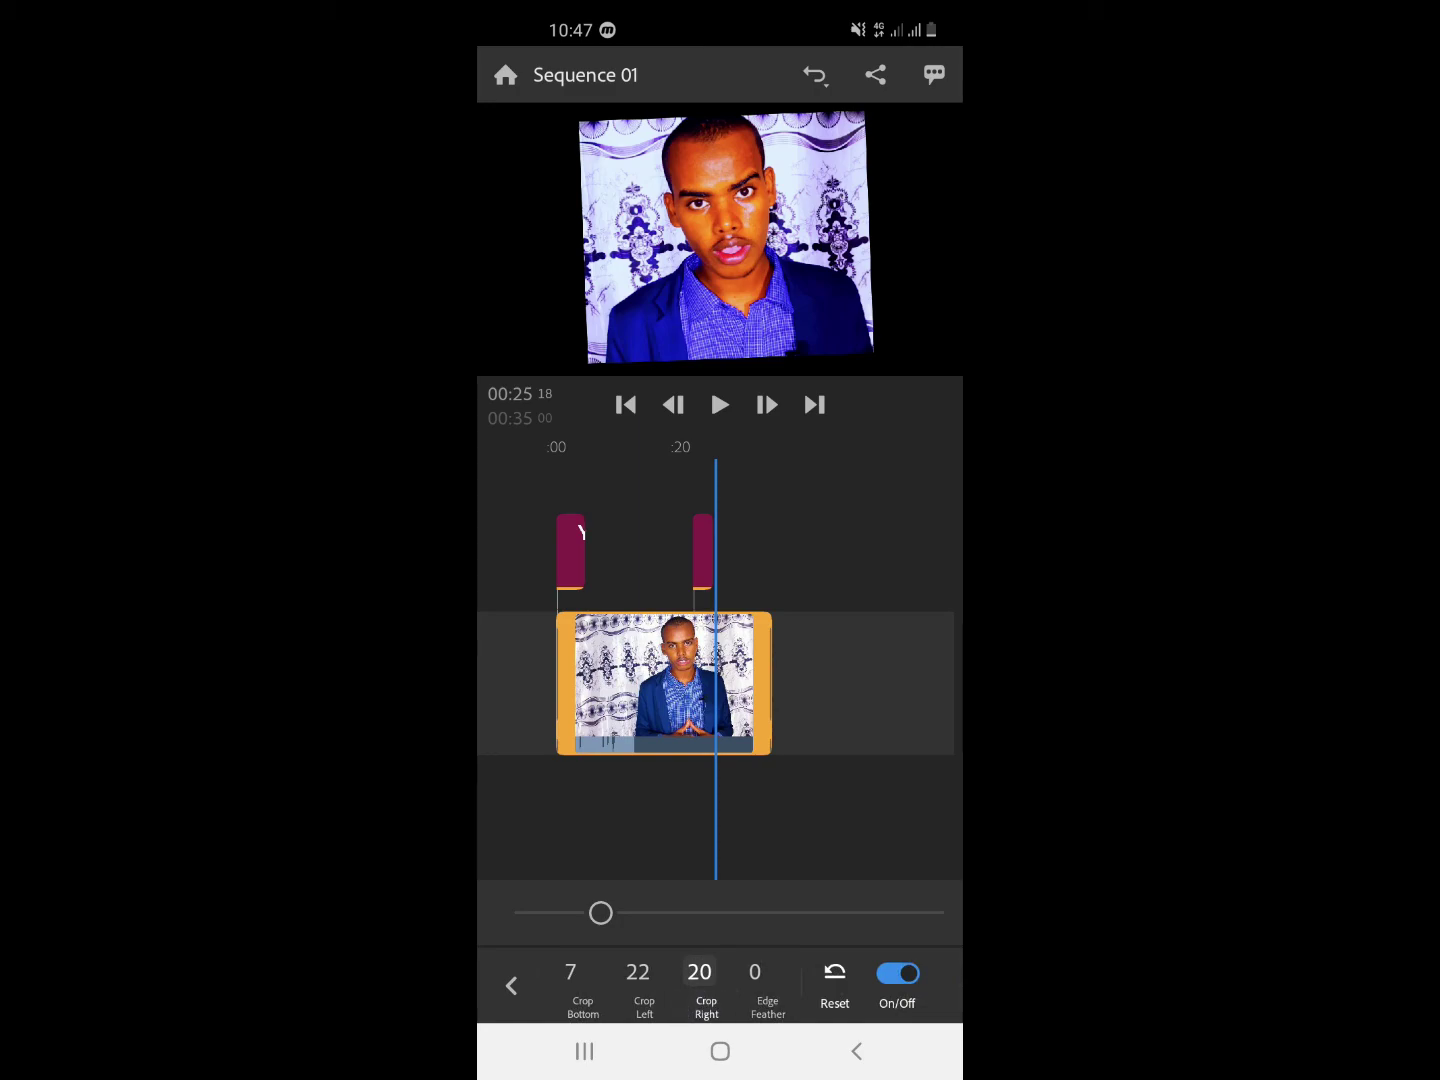
left_click(772, 996)
mouse_move(515, 913)
left_mouse_down()
mouse_move(892, 913)
mouse_move(941, 972)
mouse_move(672, 955)
mouse_move(530, 971)
mouse_move(946, 969)
mouse_move(501, 961)
mouse_move(726, 958)
mouse_move(955, 997)
left_mouse_up()
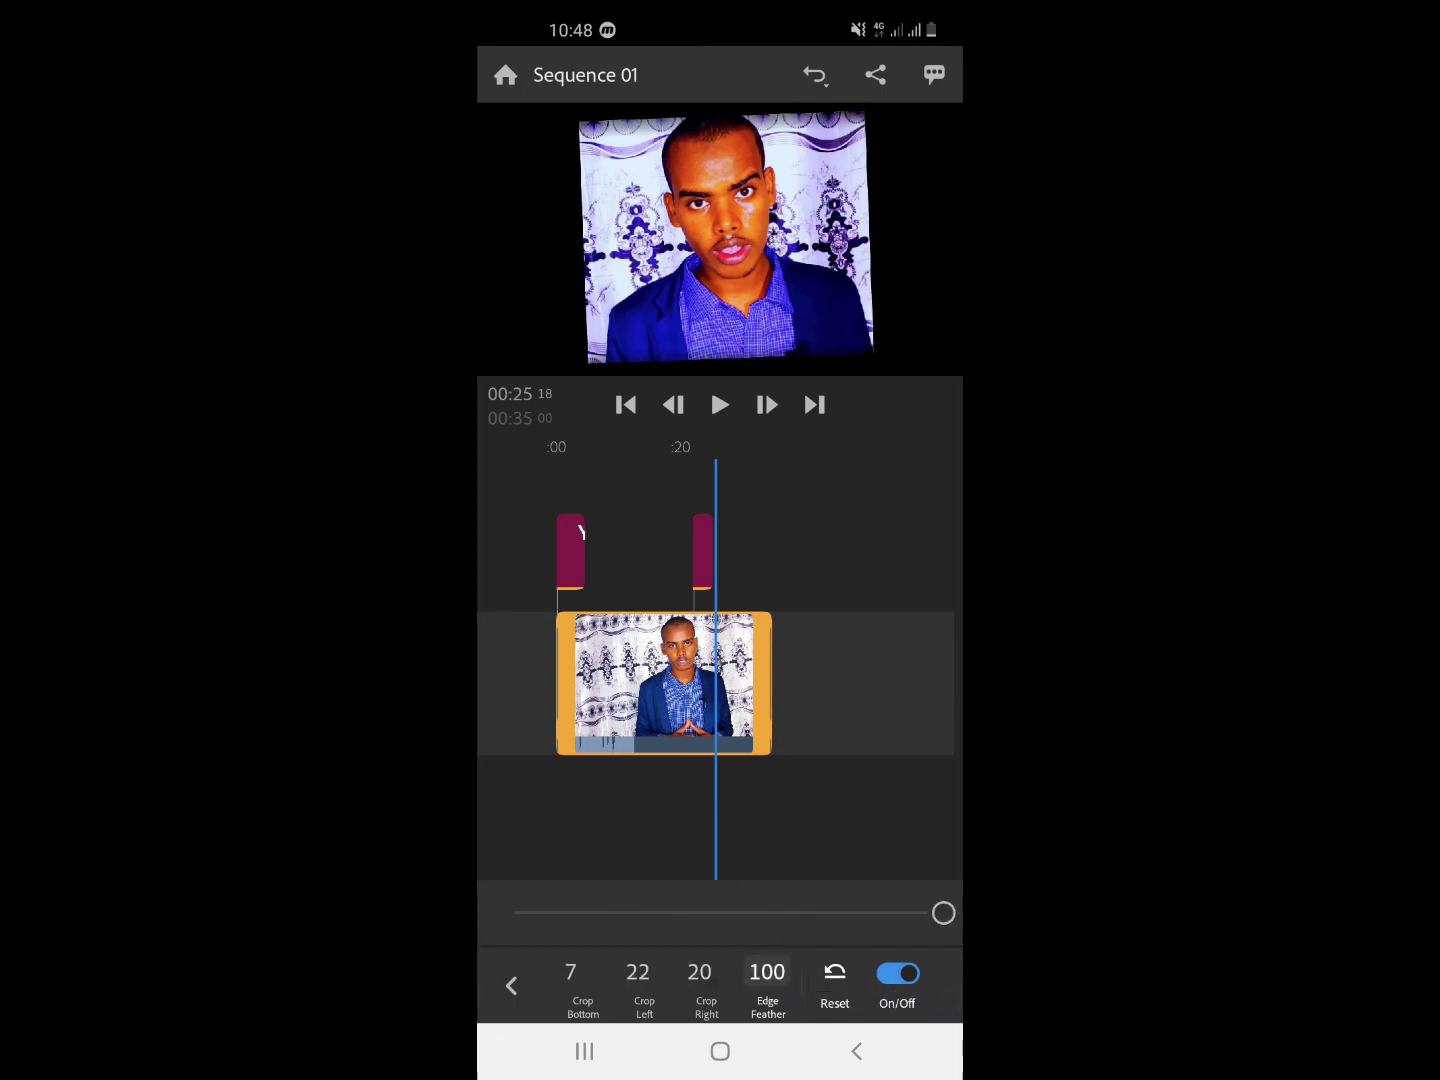
left_click(697, 984)
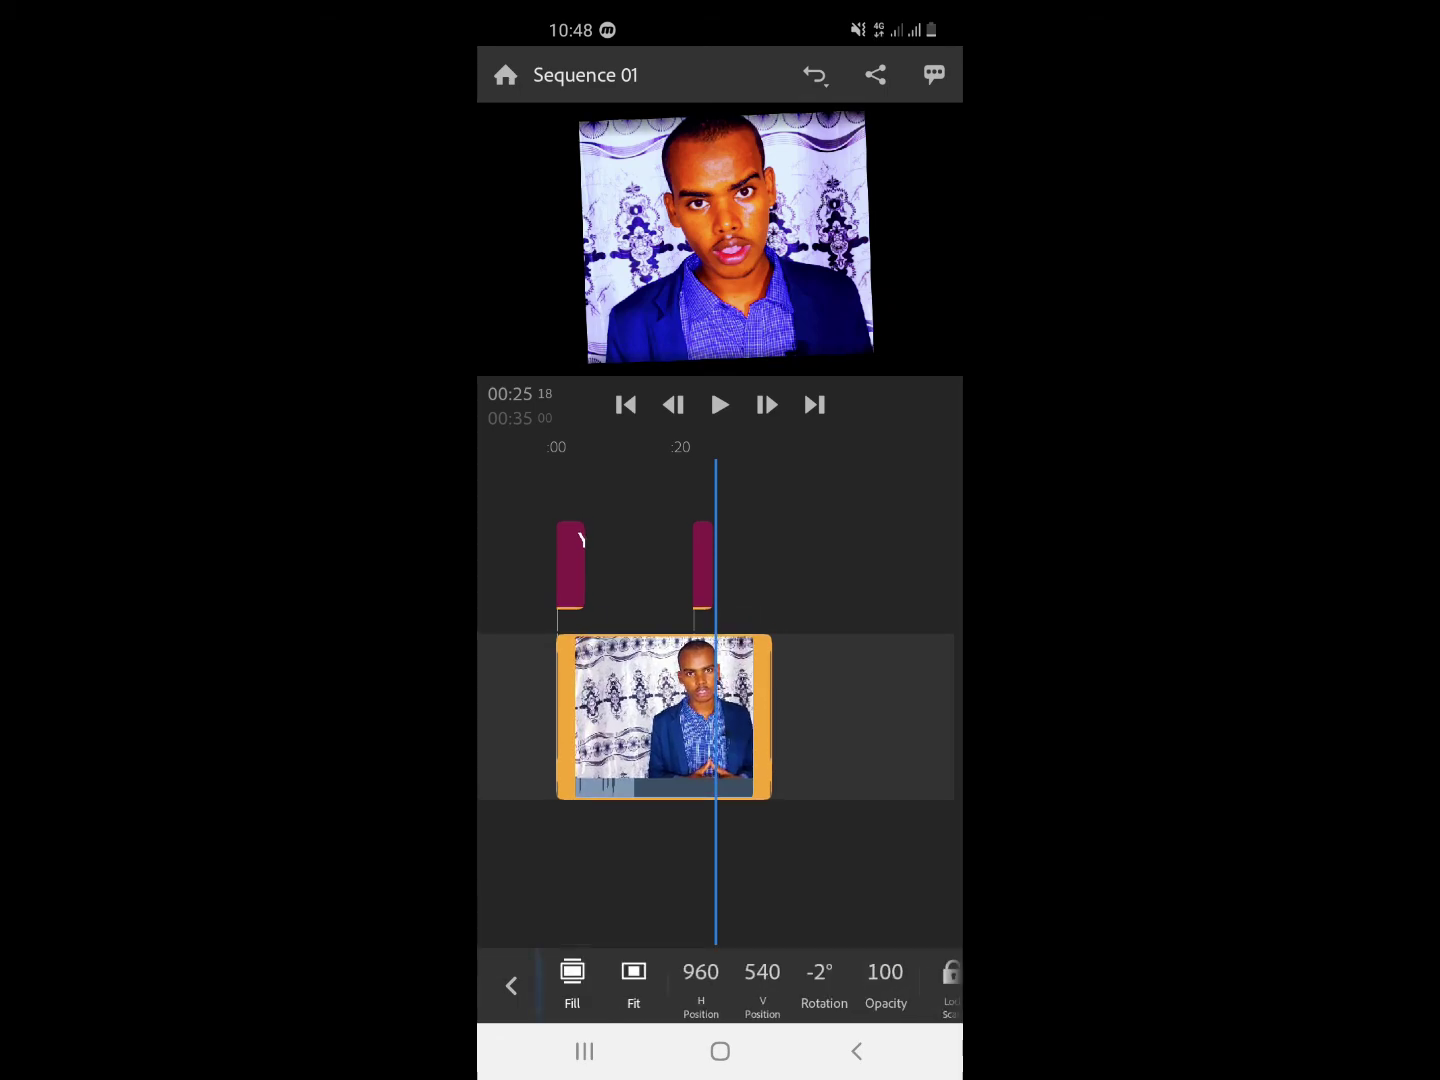
left_click(635, 989)
left_click(650, 972)
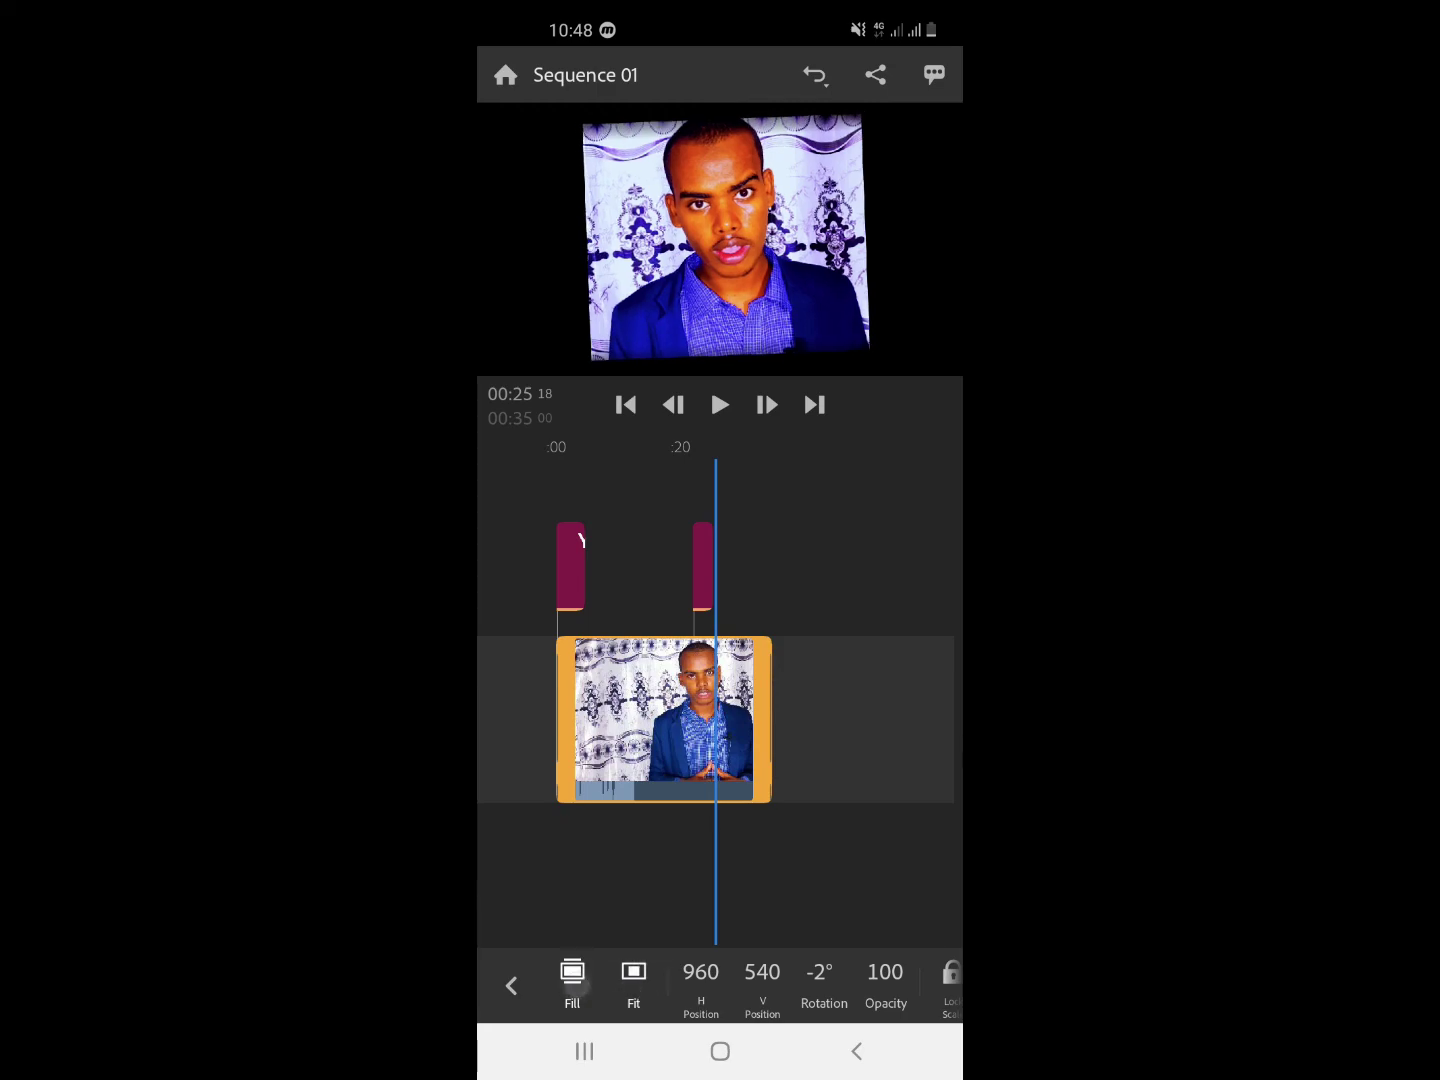
left_click(576, 983)
left_click(830, 974)
left_click_drag(830, 974, 600, 985)
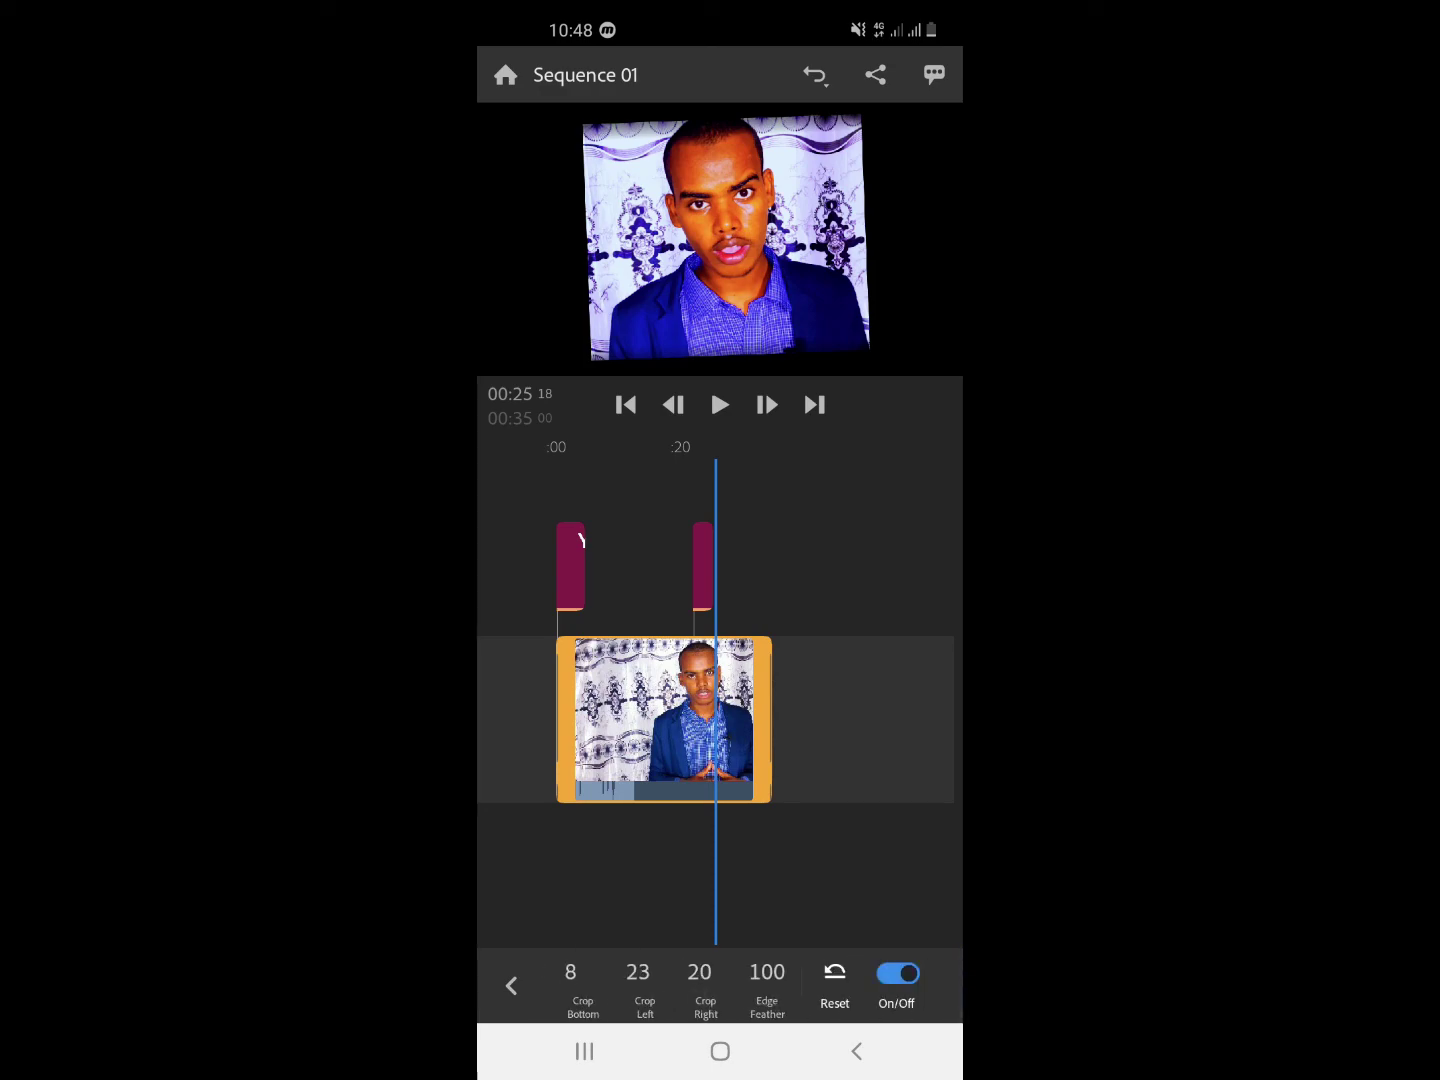
left_click(835, 975)
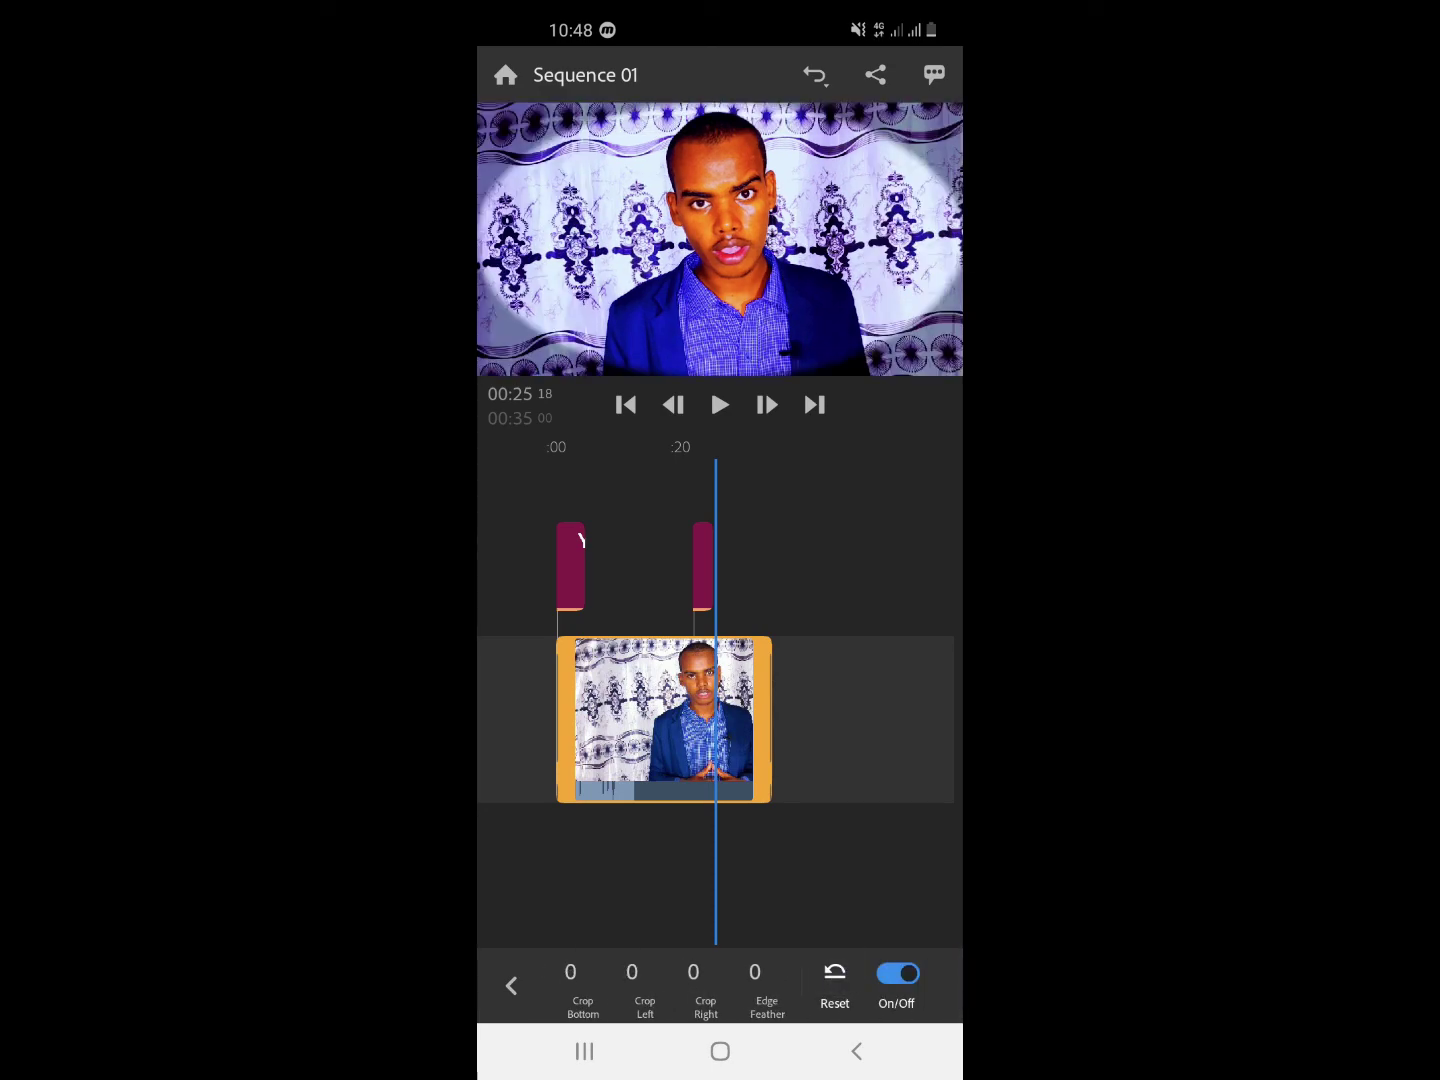
- Split the clip at 00:25 and again at 00:16 into three pieces
left_click(519, 990)
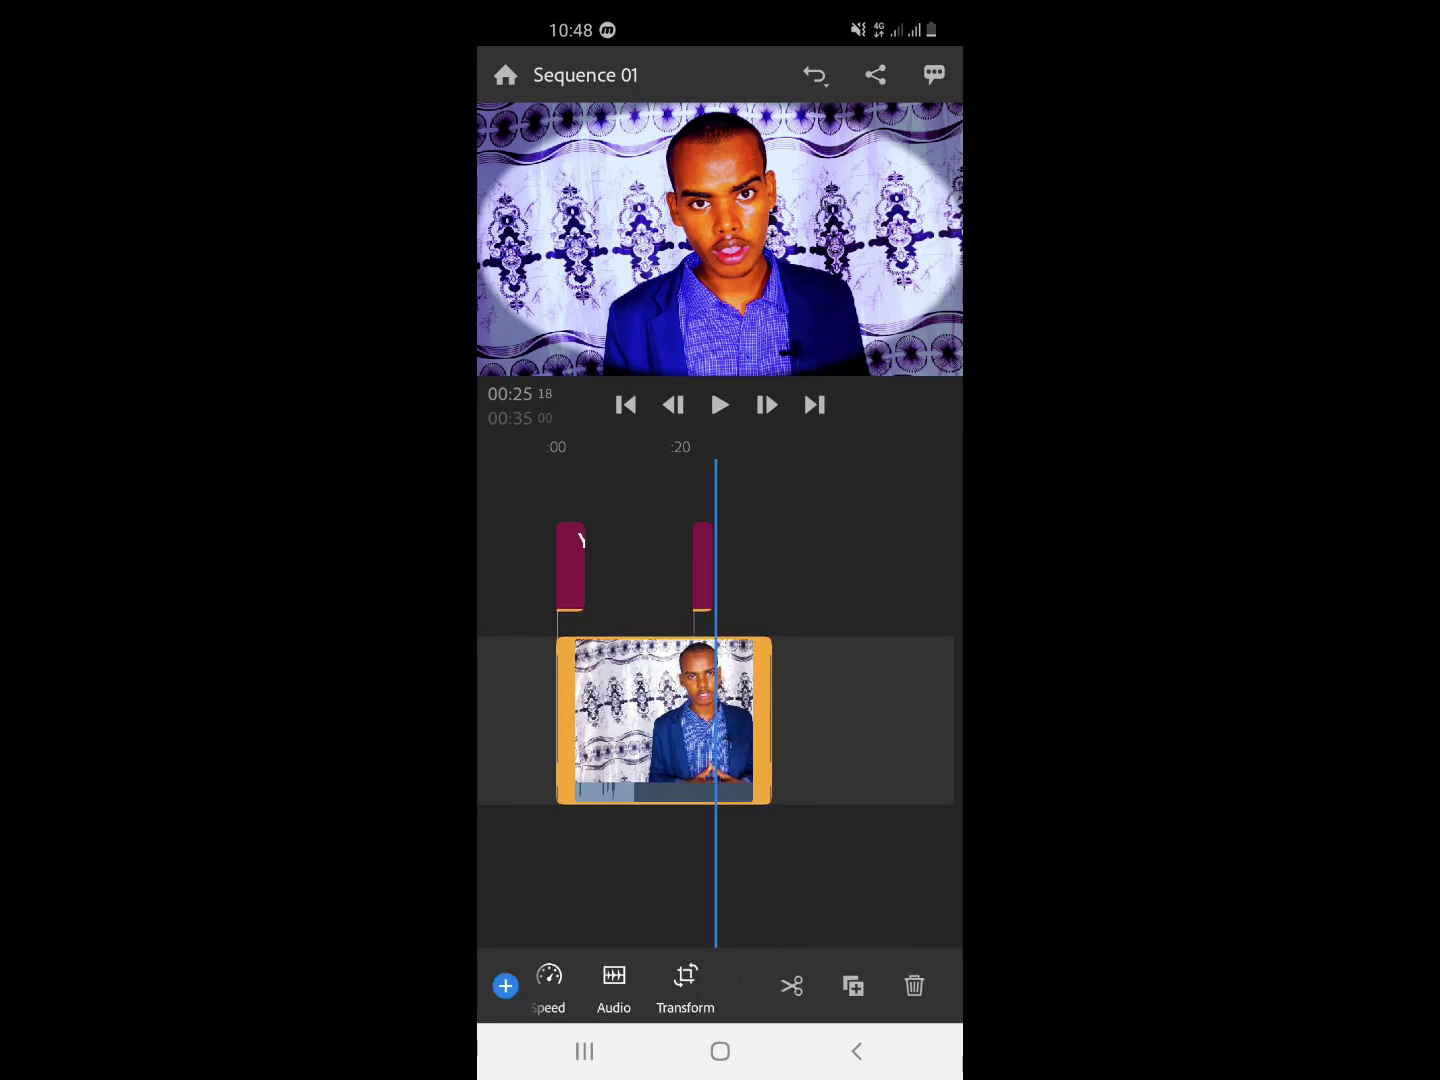
left_click_drag(714, 1005, 578, 1040)
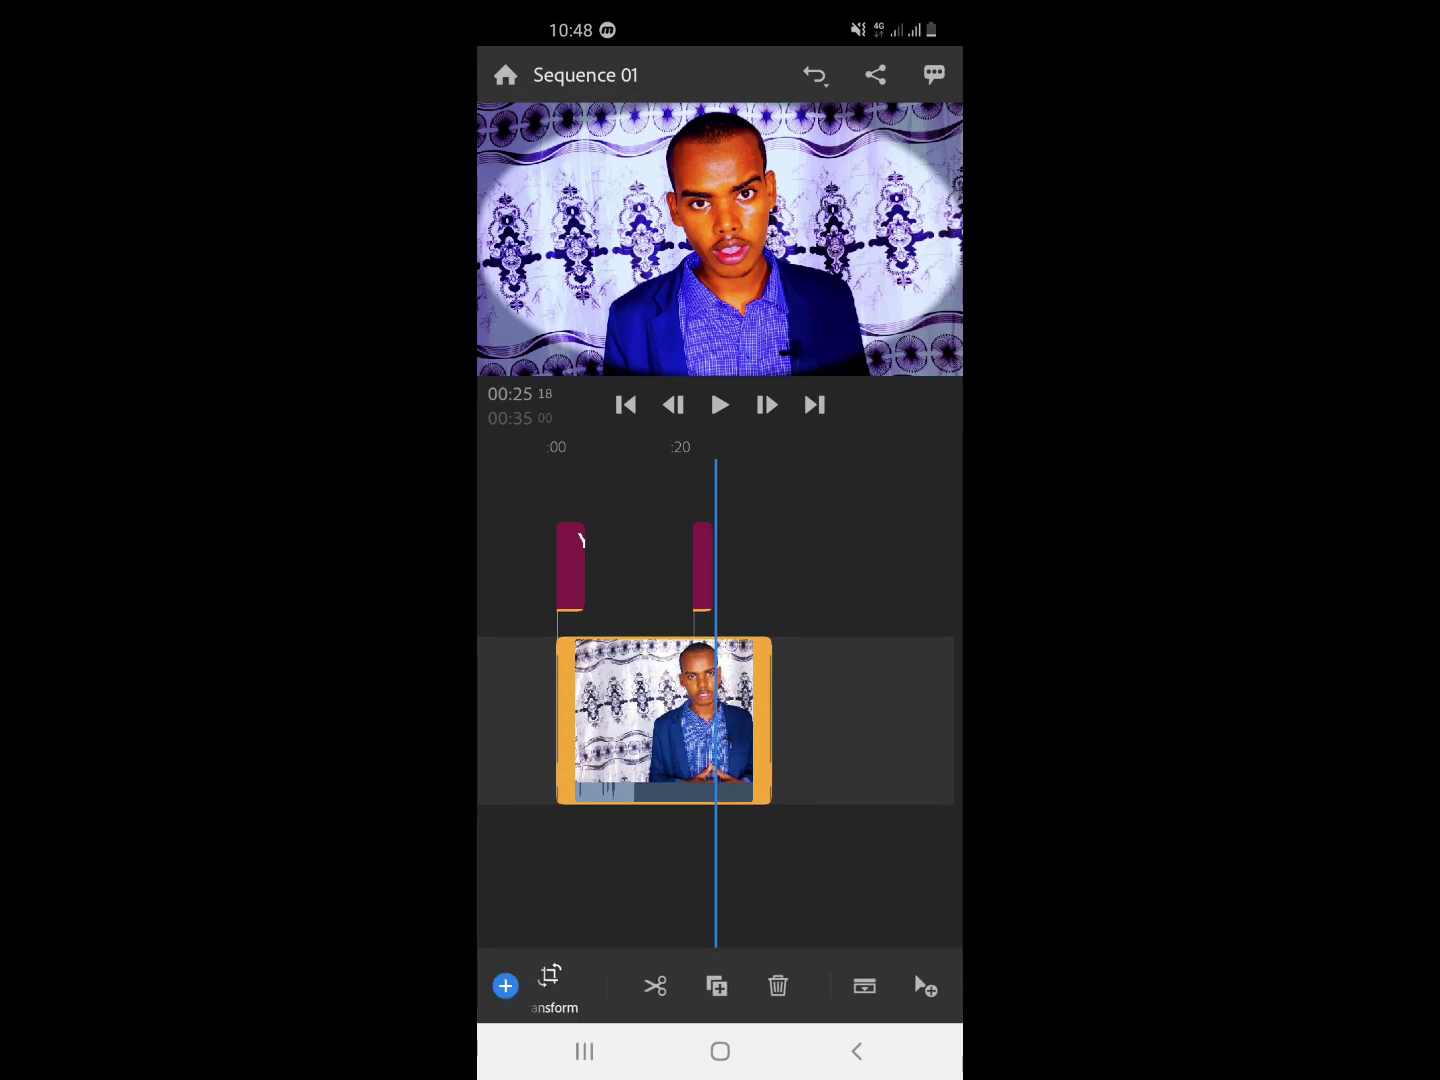
left_click(655, 986)
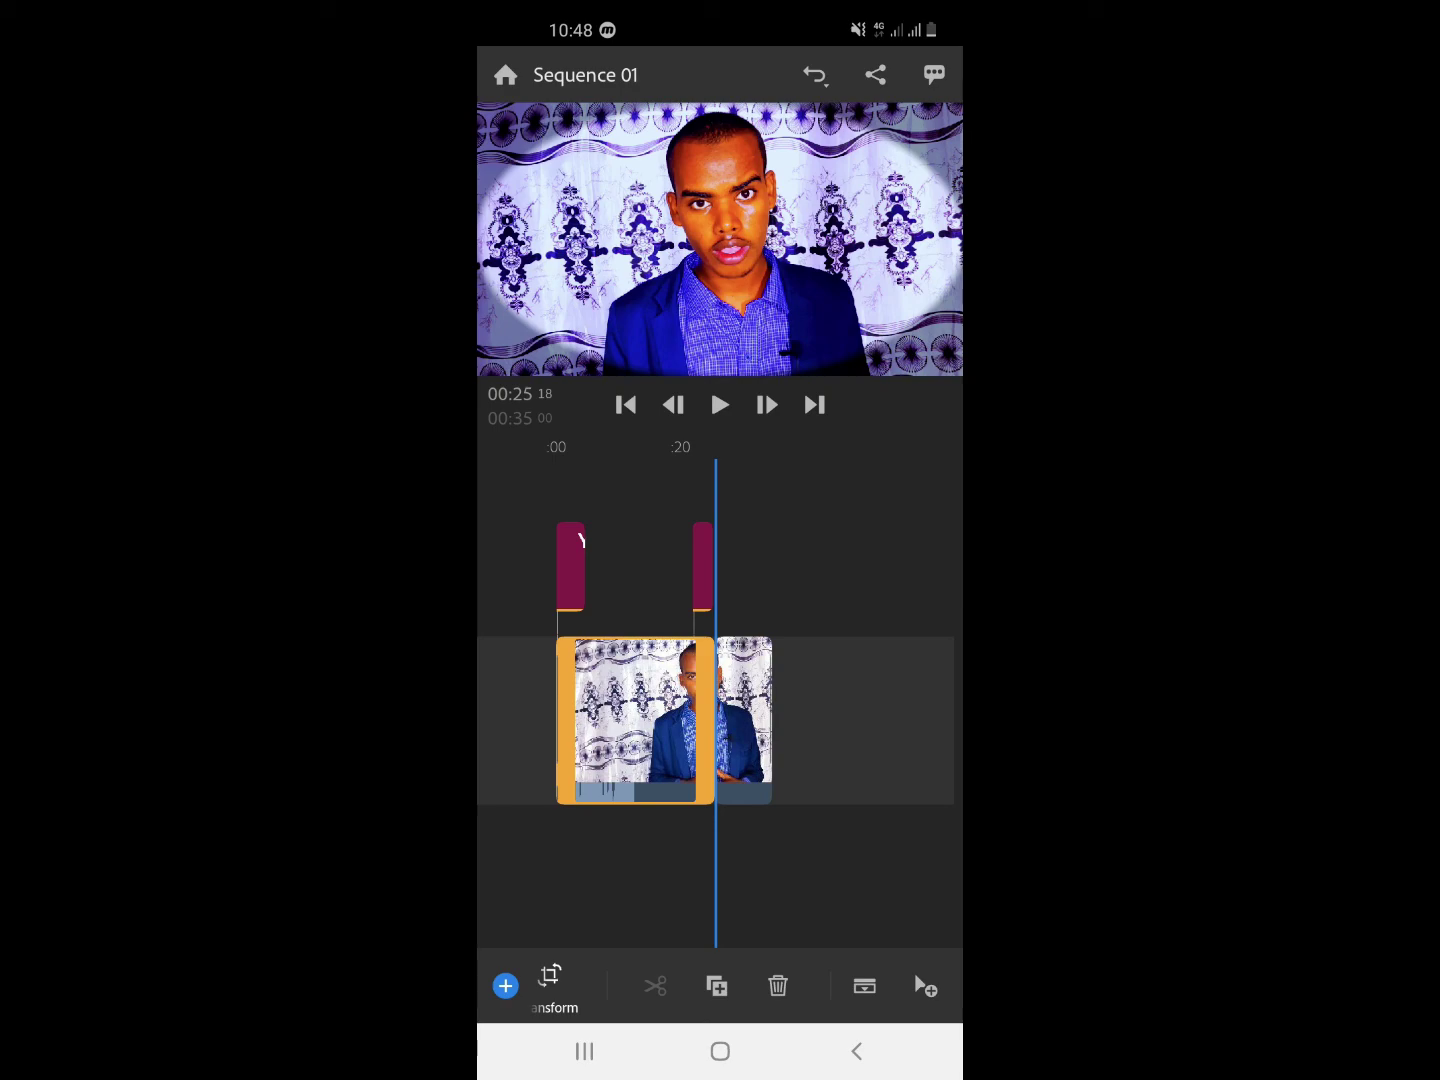
left_click_drag(826, 840, 874, 858)
left_click(657, 988)
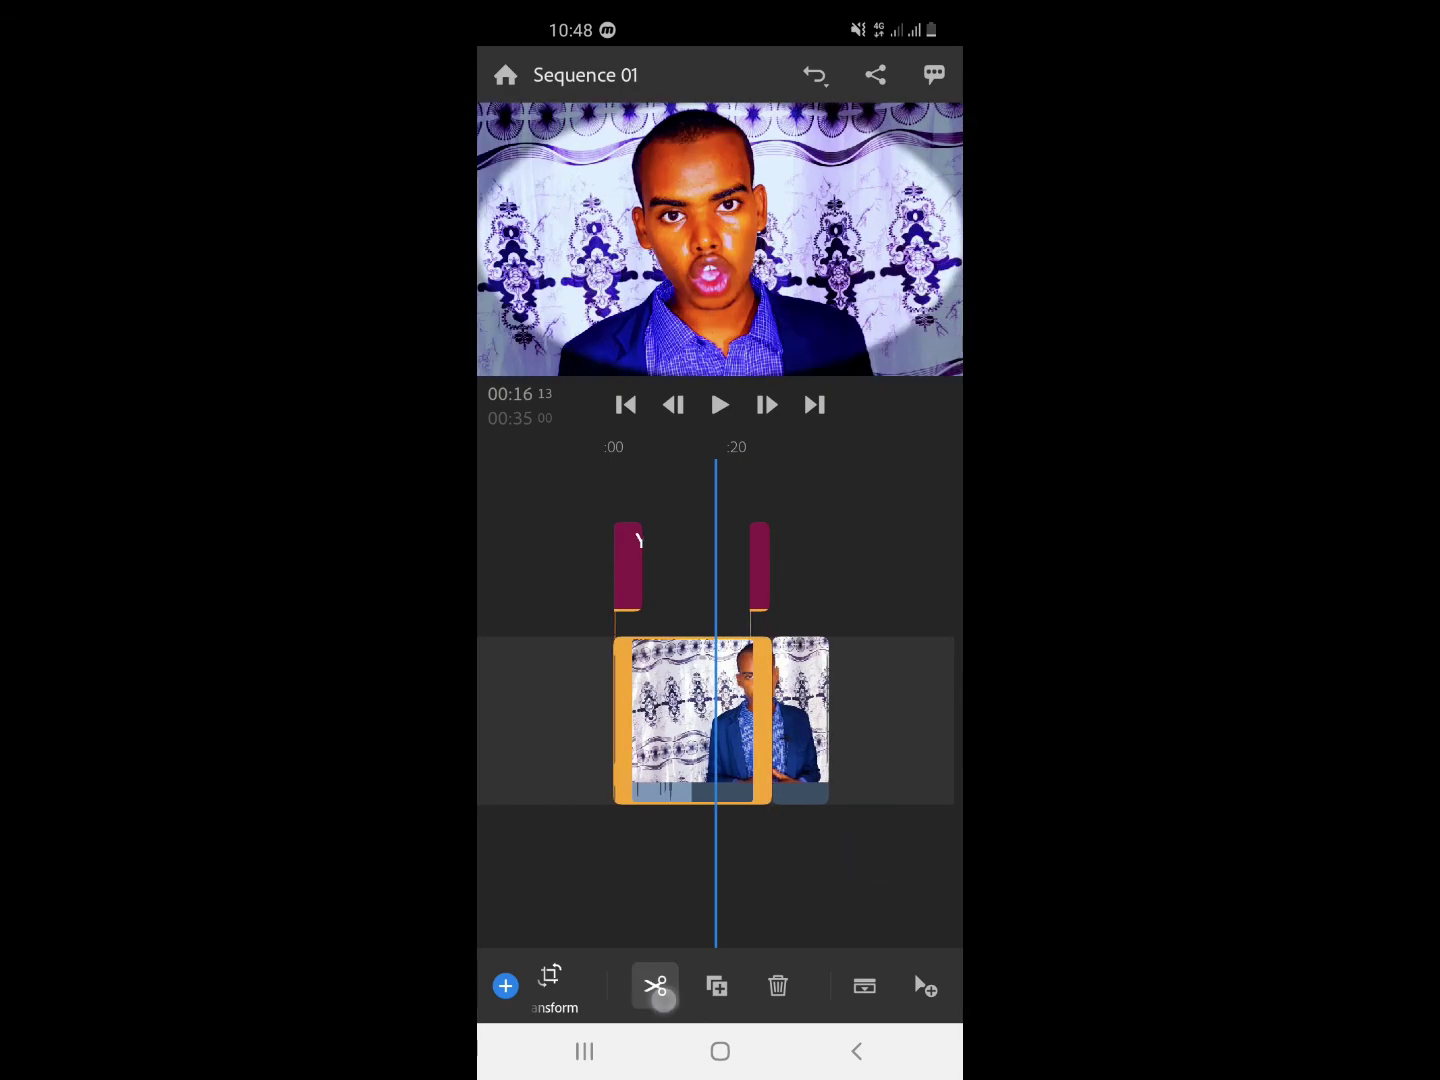
- Duplicate the last clip piece
left_click_drag(829, 886, 804, 903)
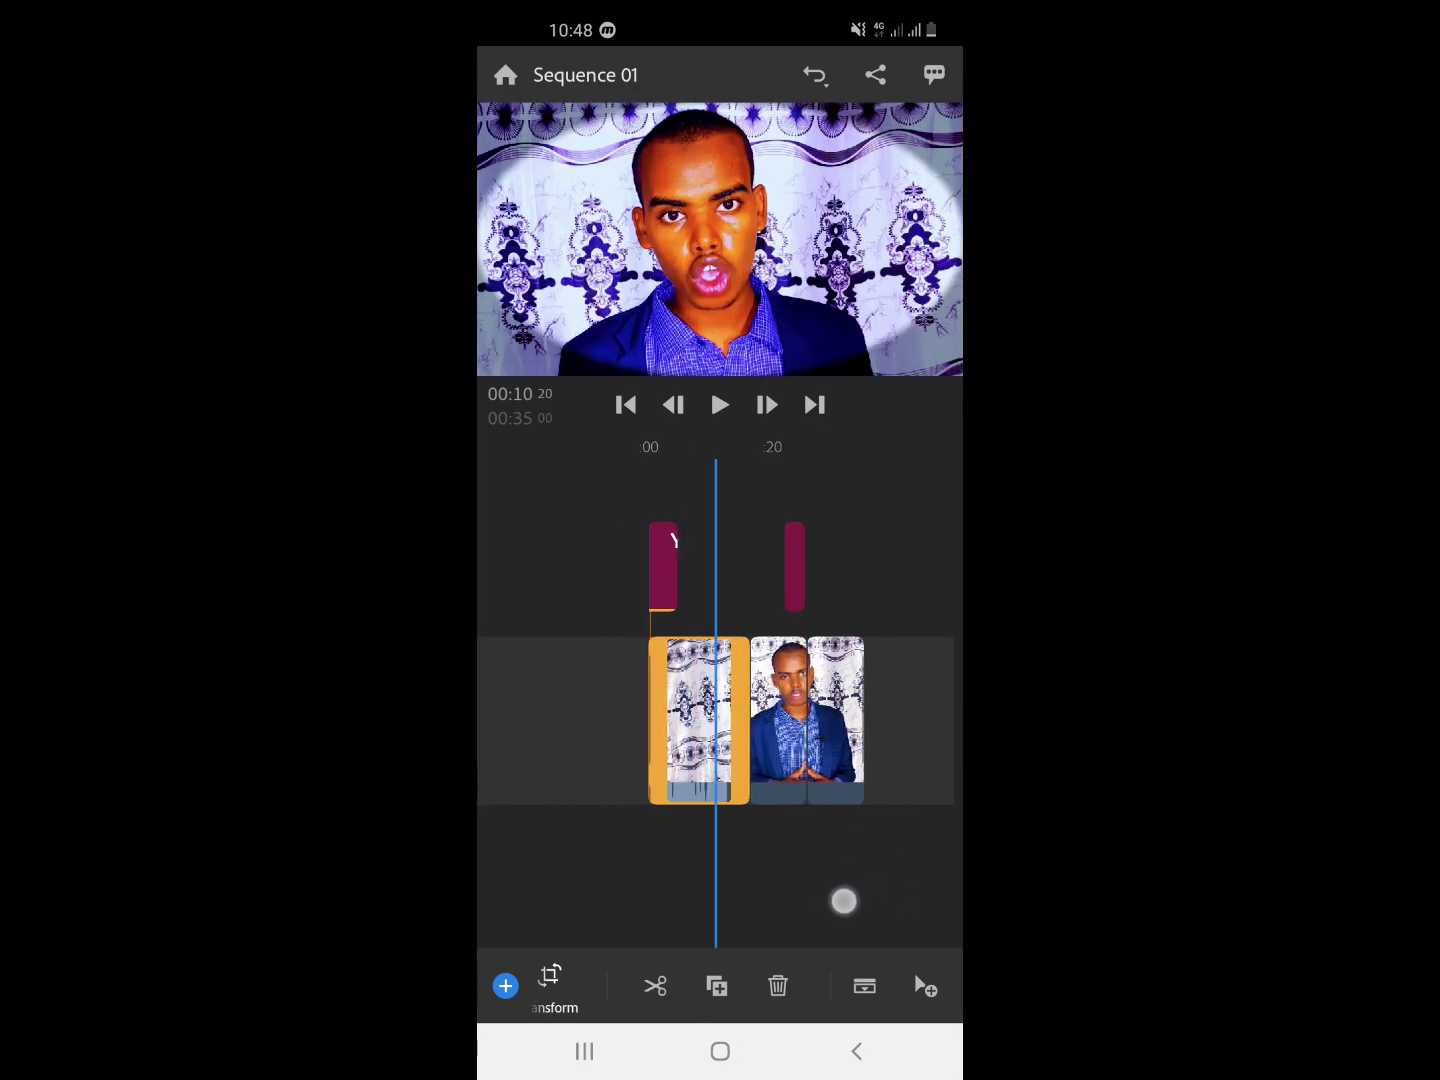
left_click_drag(895, 897, 774, 897)
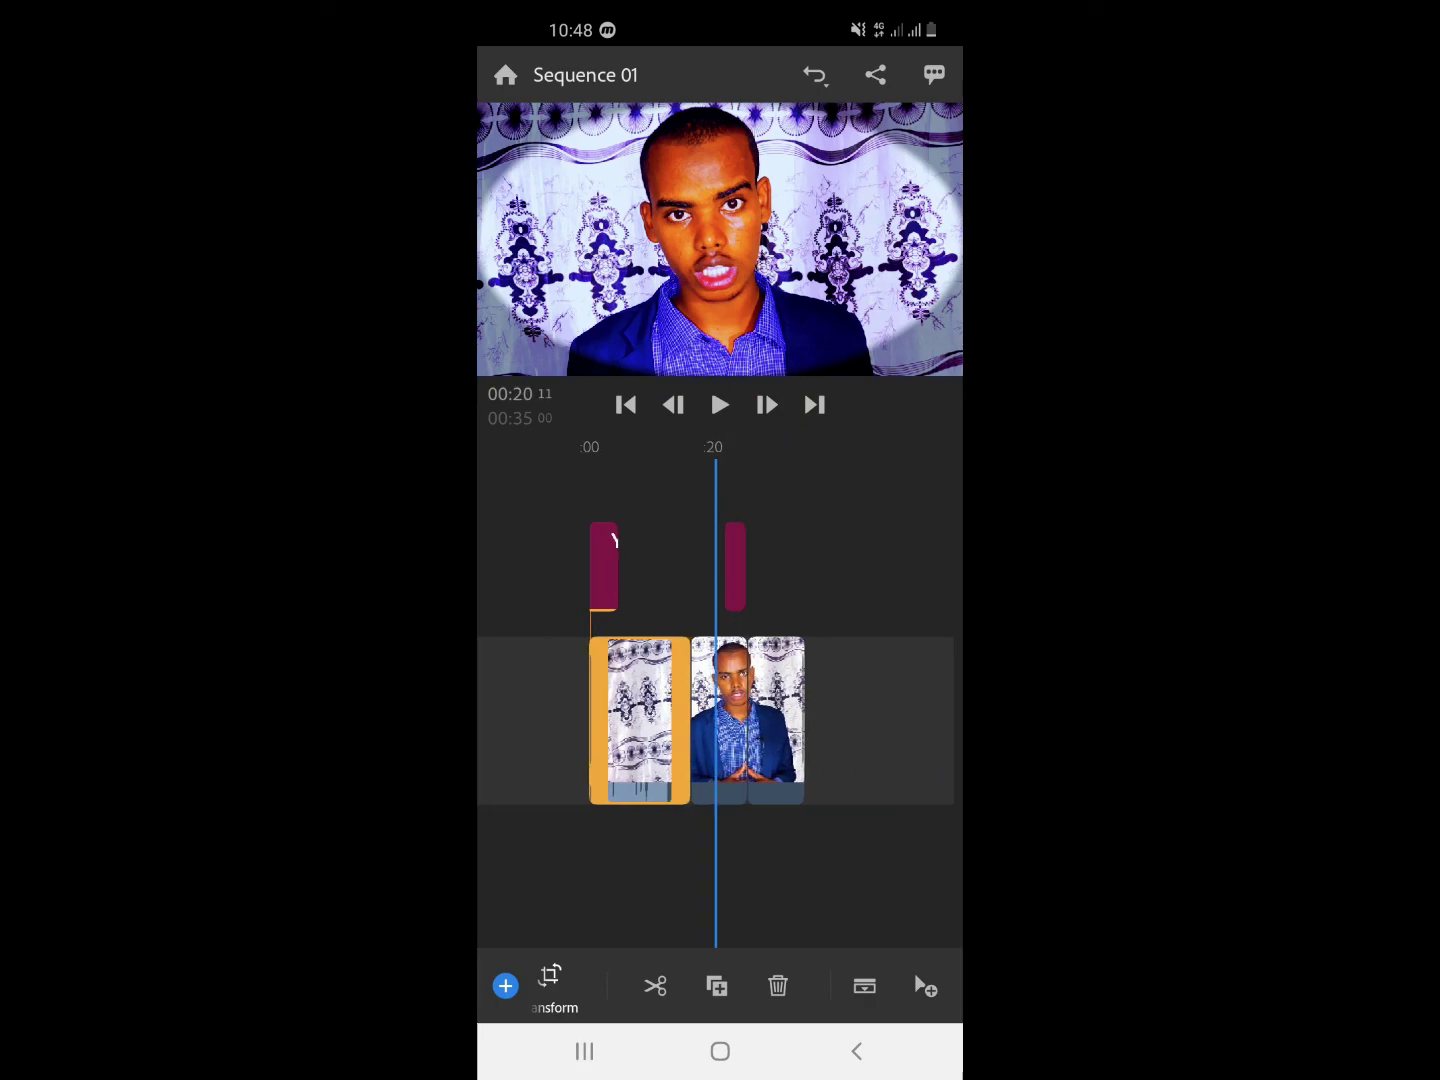
left_click_drag(718, 752, 801, 787)
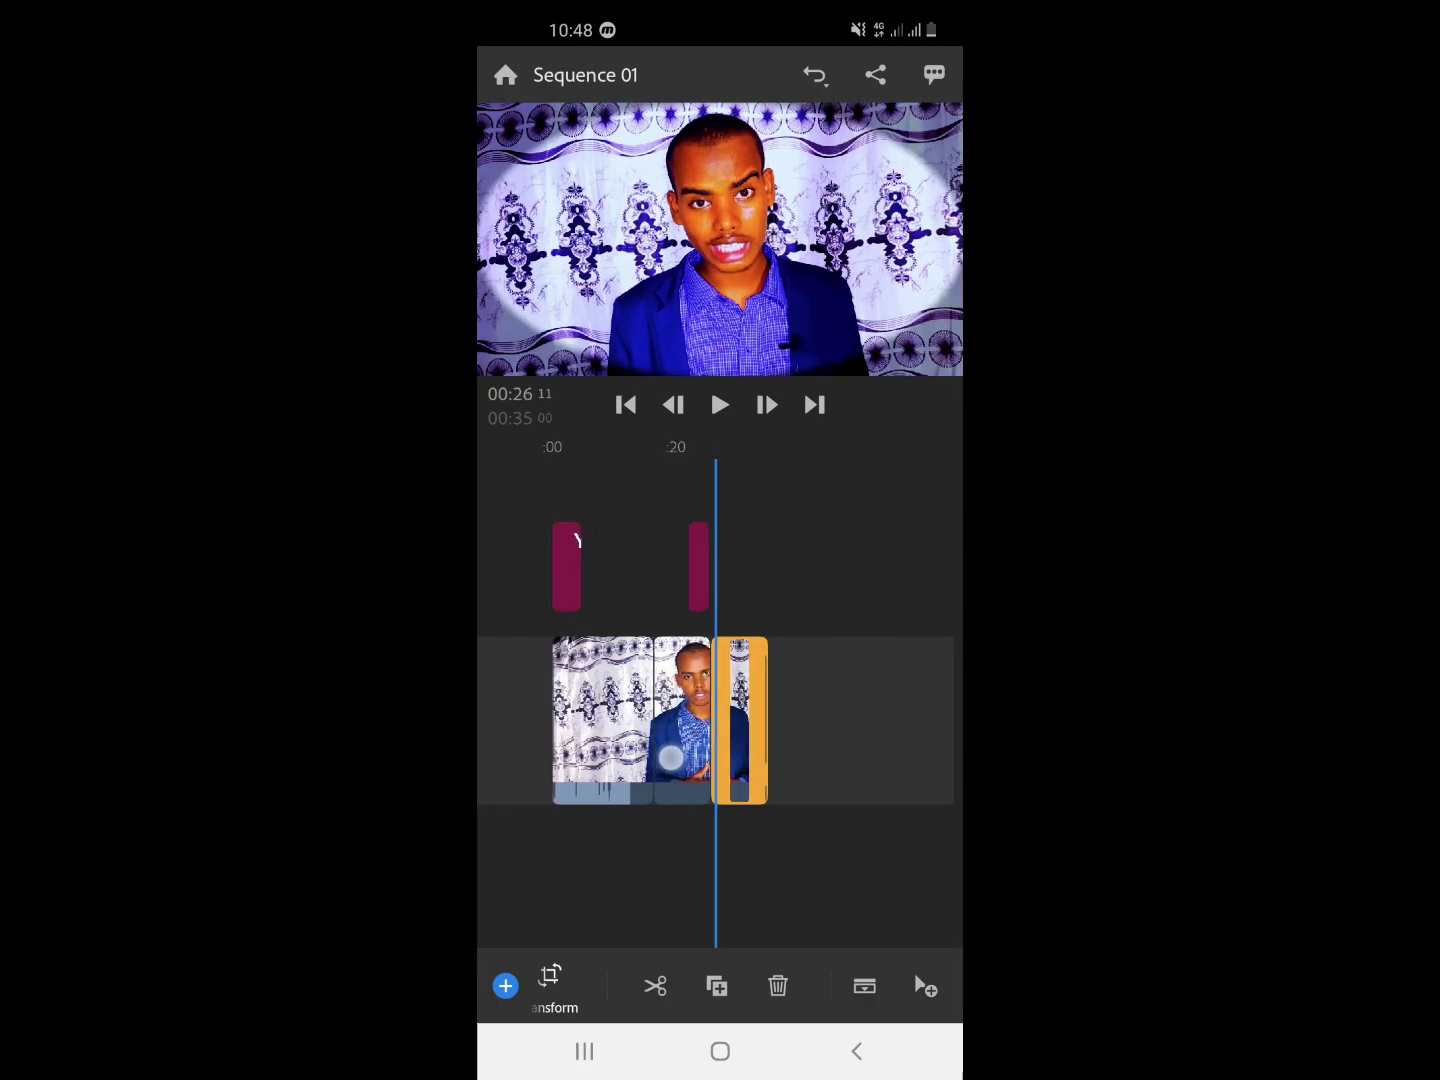
left_click_drag(738, 748, 680, 758)
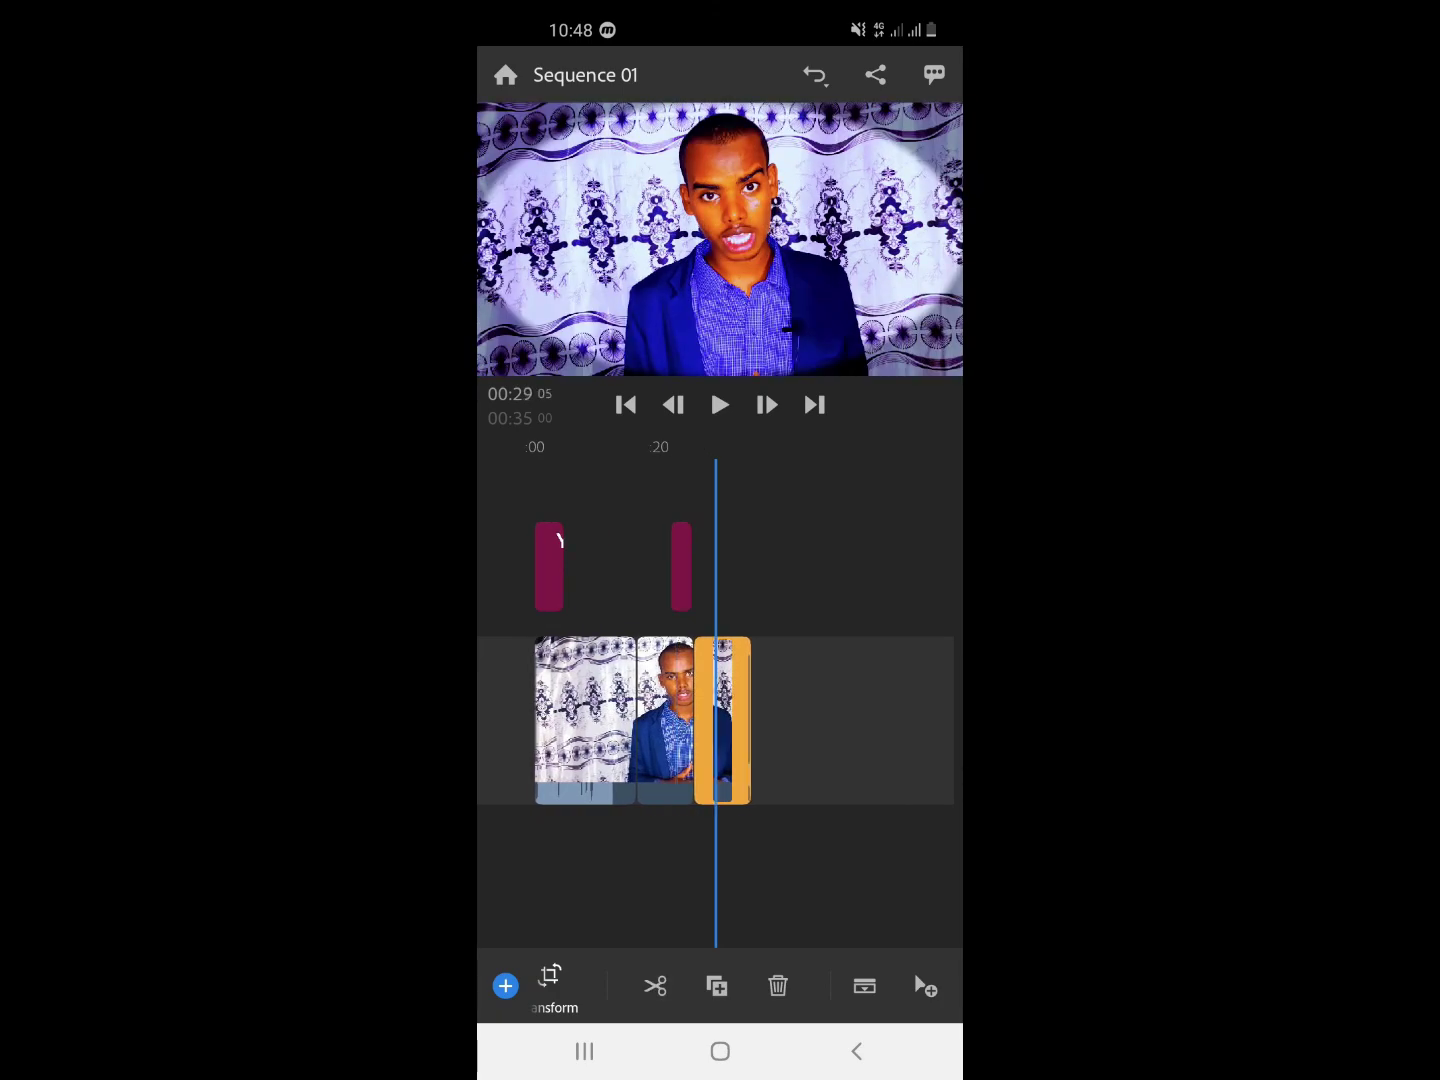
left_click(716, 985)
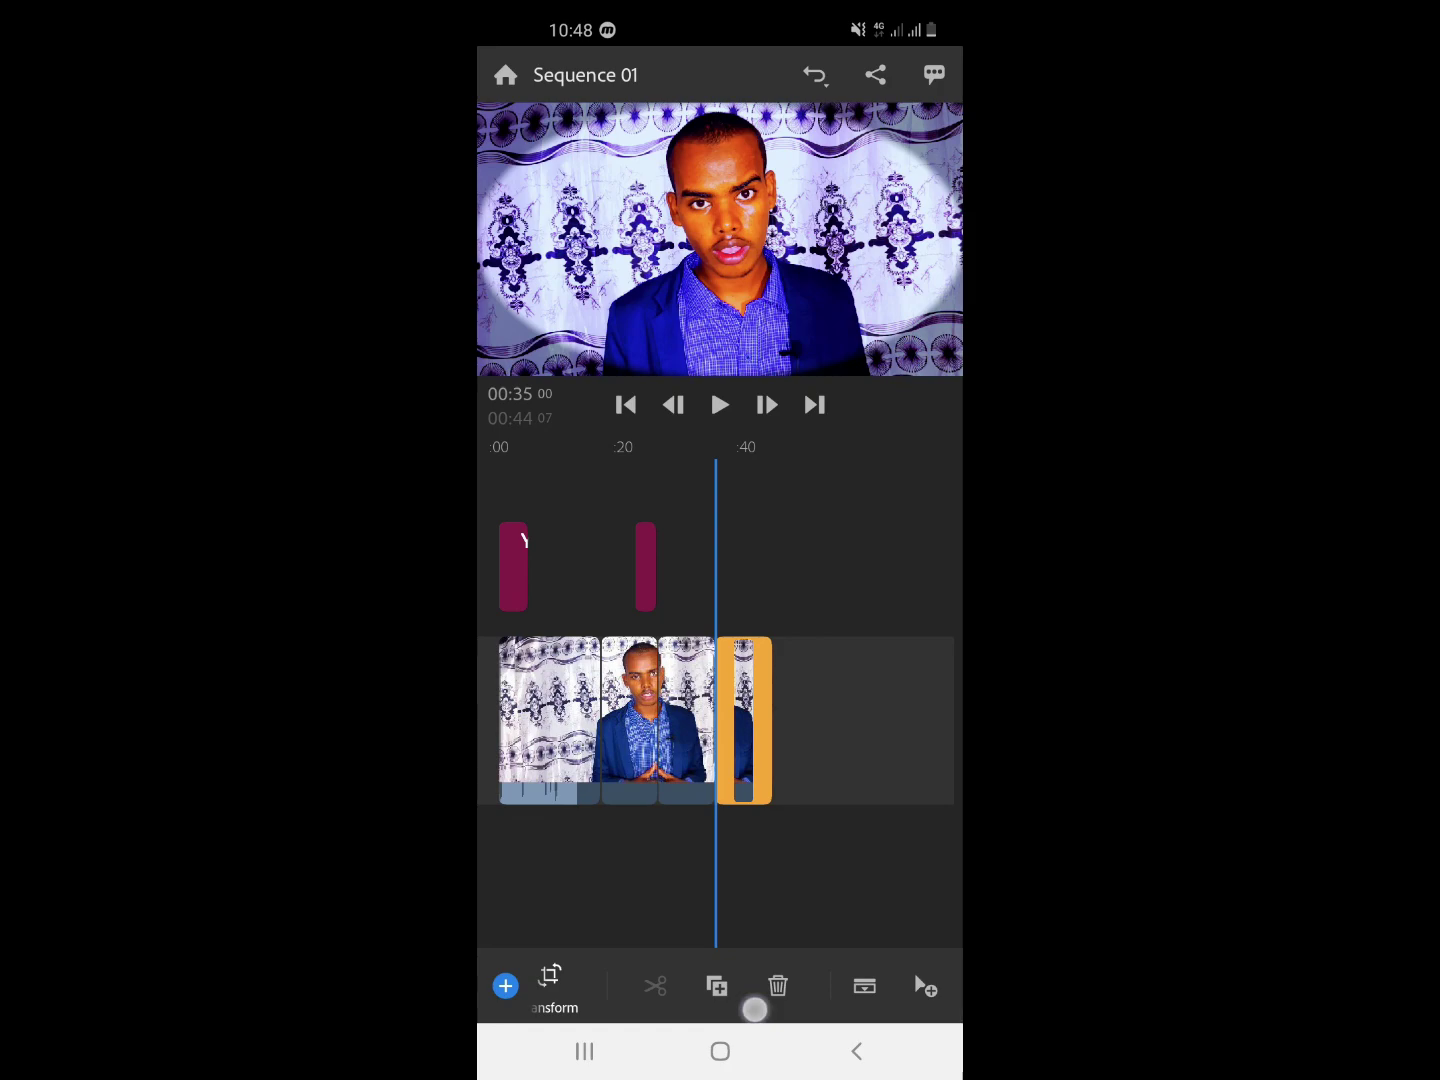
- Play the sequence from the start, then bring up the Sequence 01 export screen
left_click_drag(755, 1010, 900, 1008)
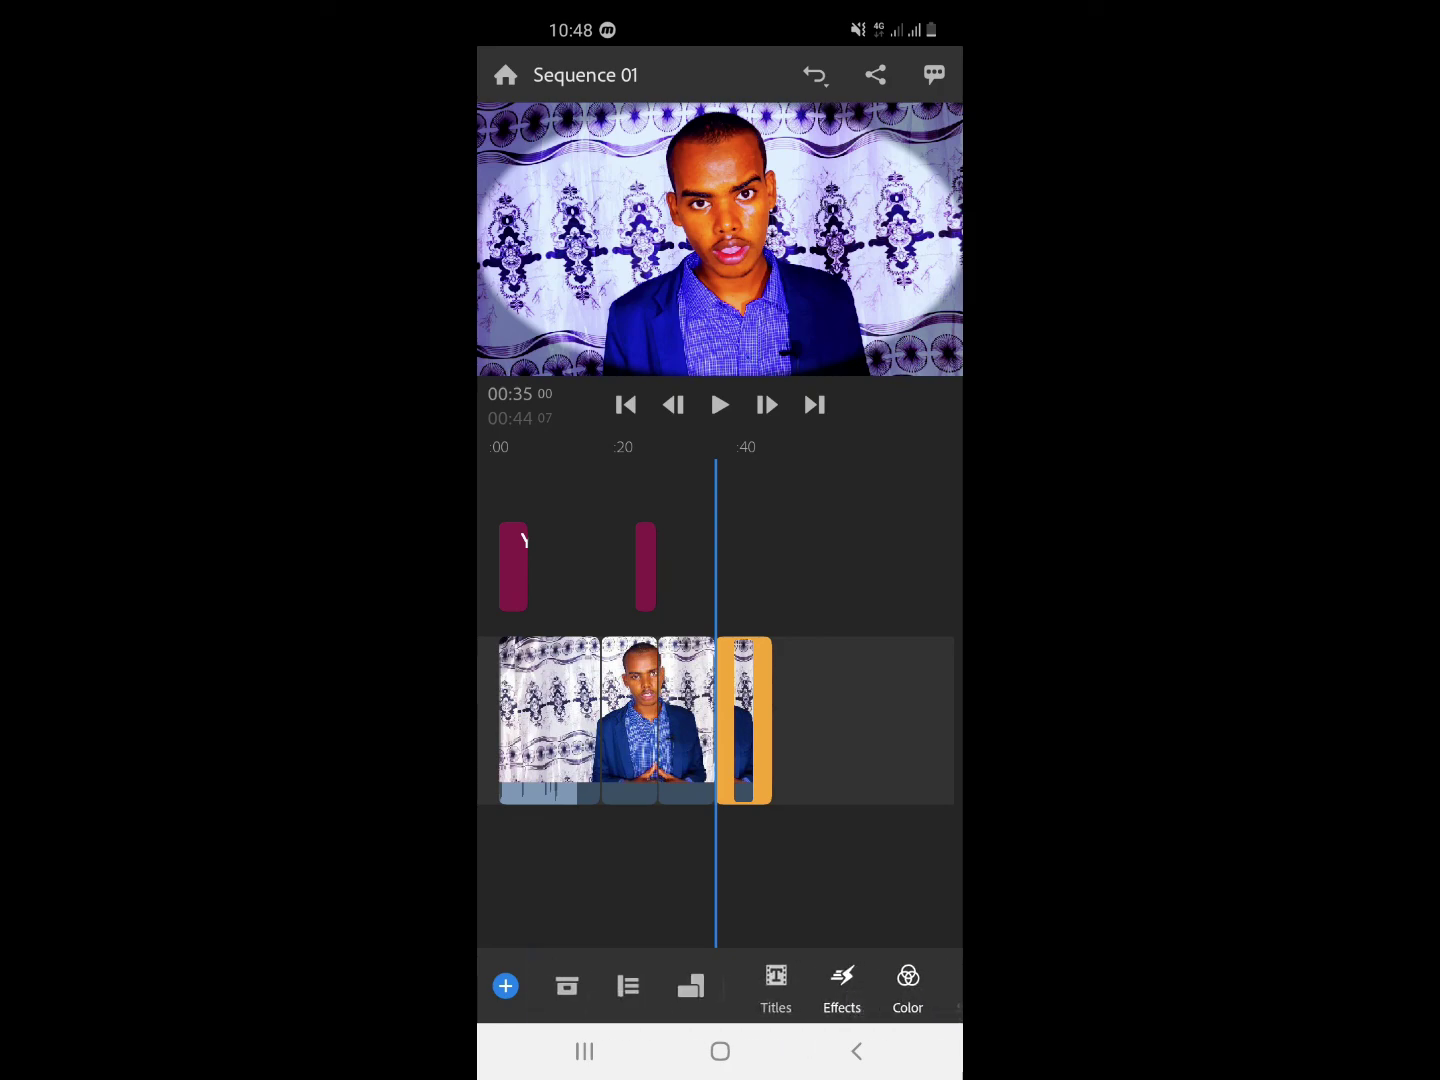
left_click_drag(600, 720, 820, 720)
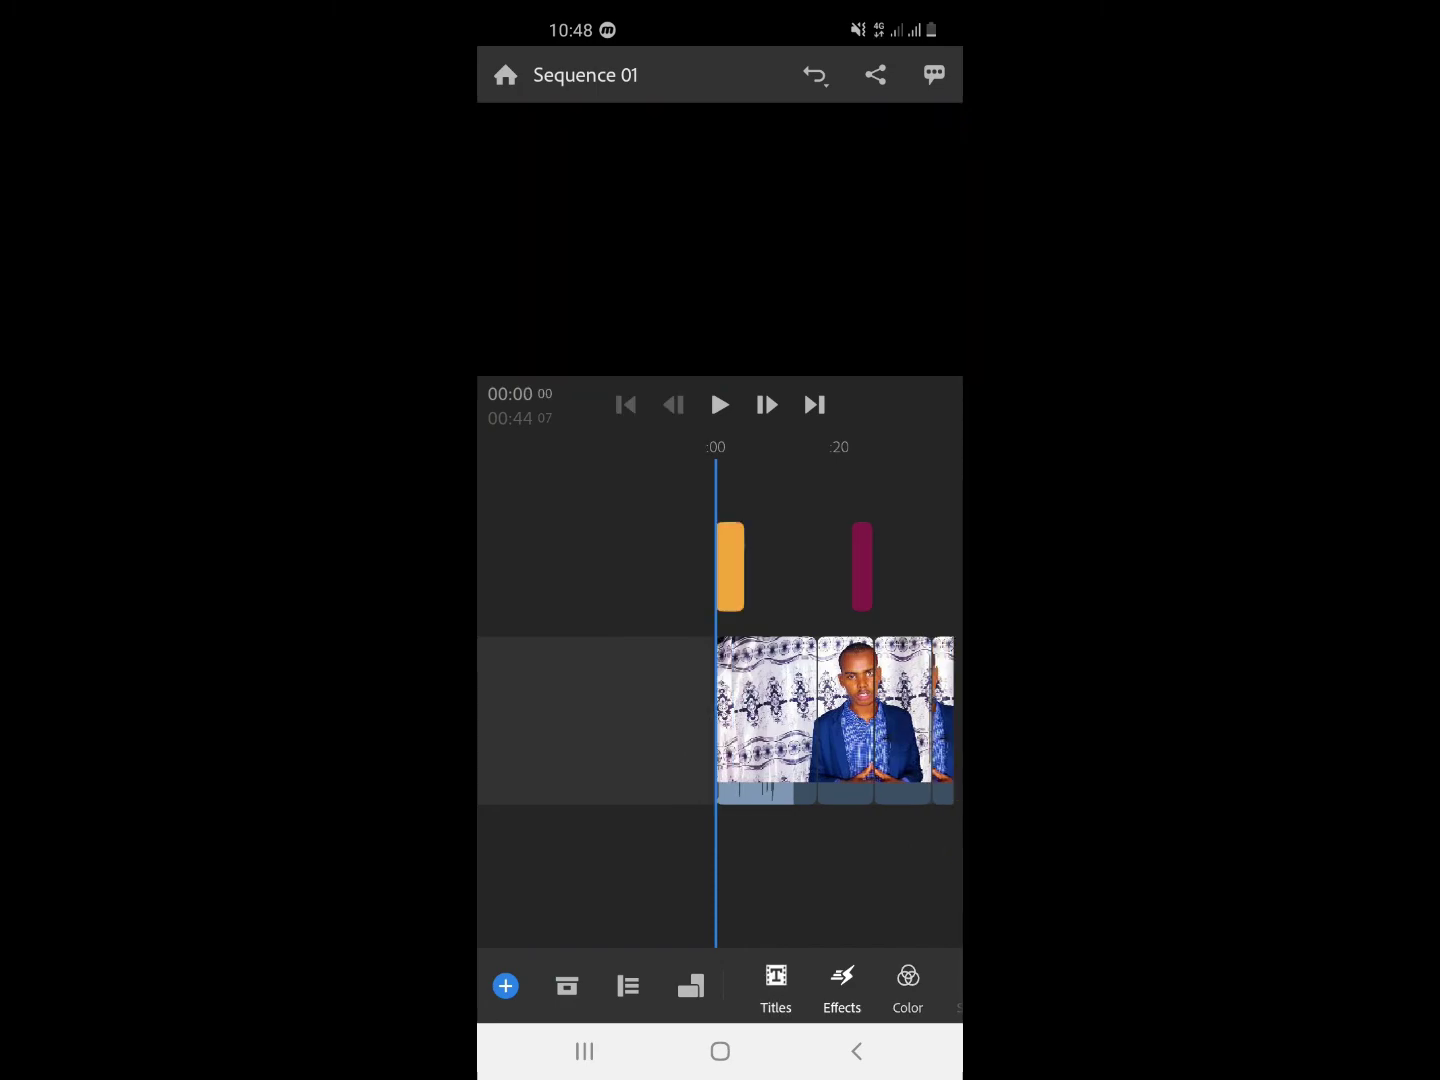
left_click(720, 404)
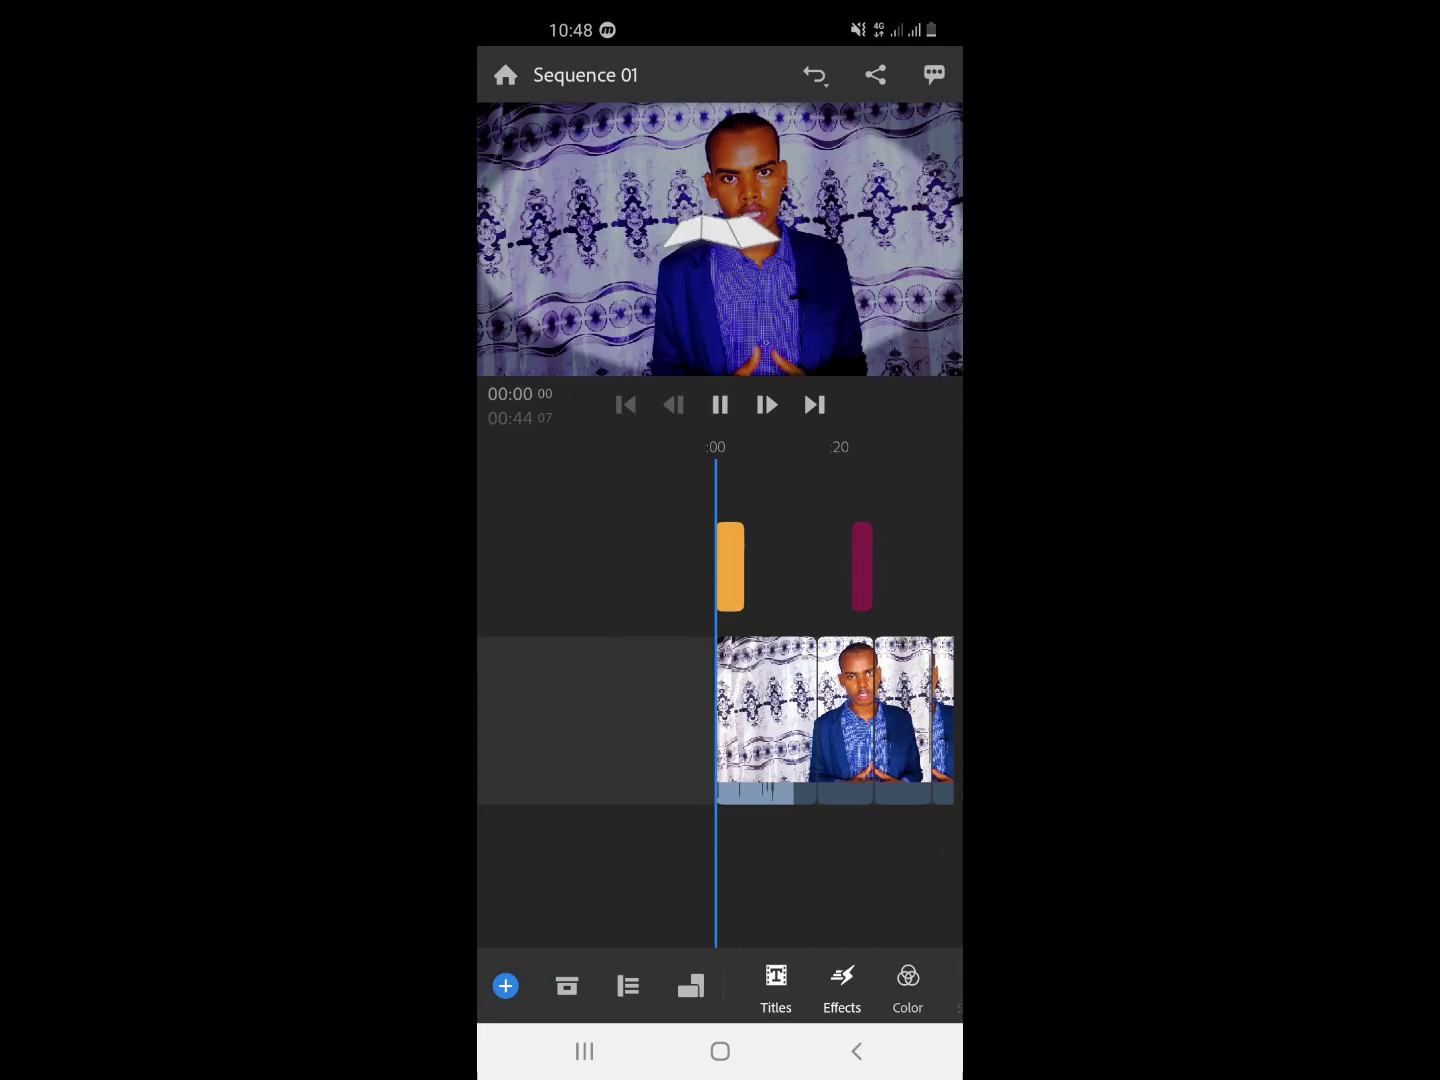
left_click_drag(854, 880, 734, 880)
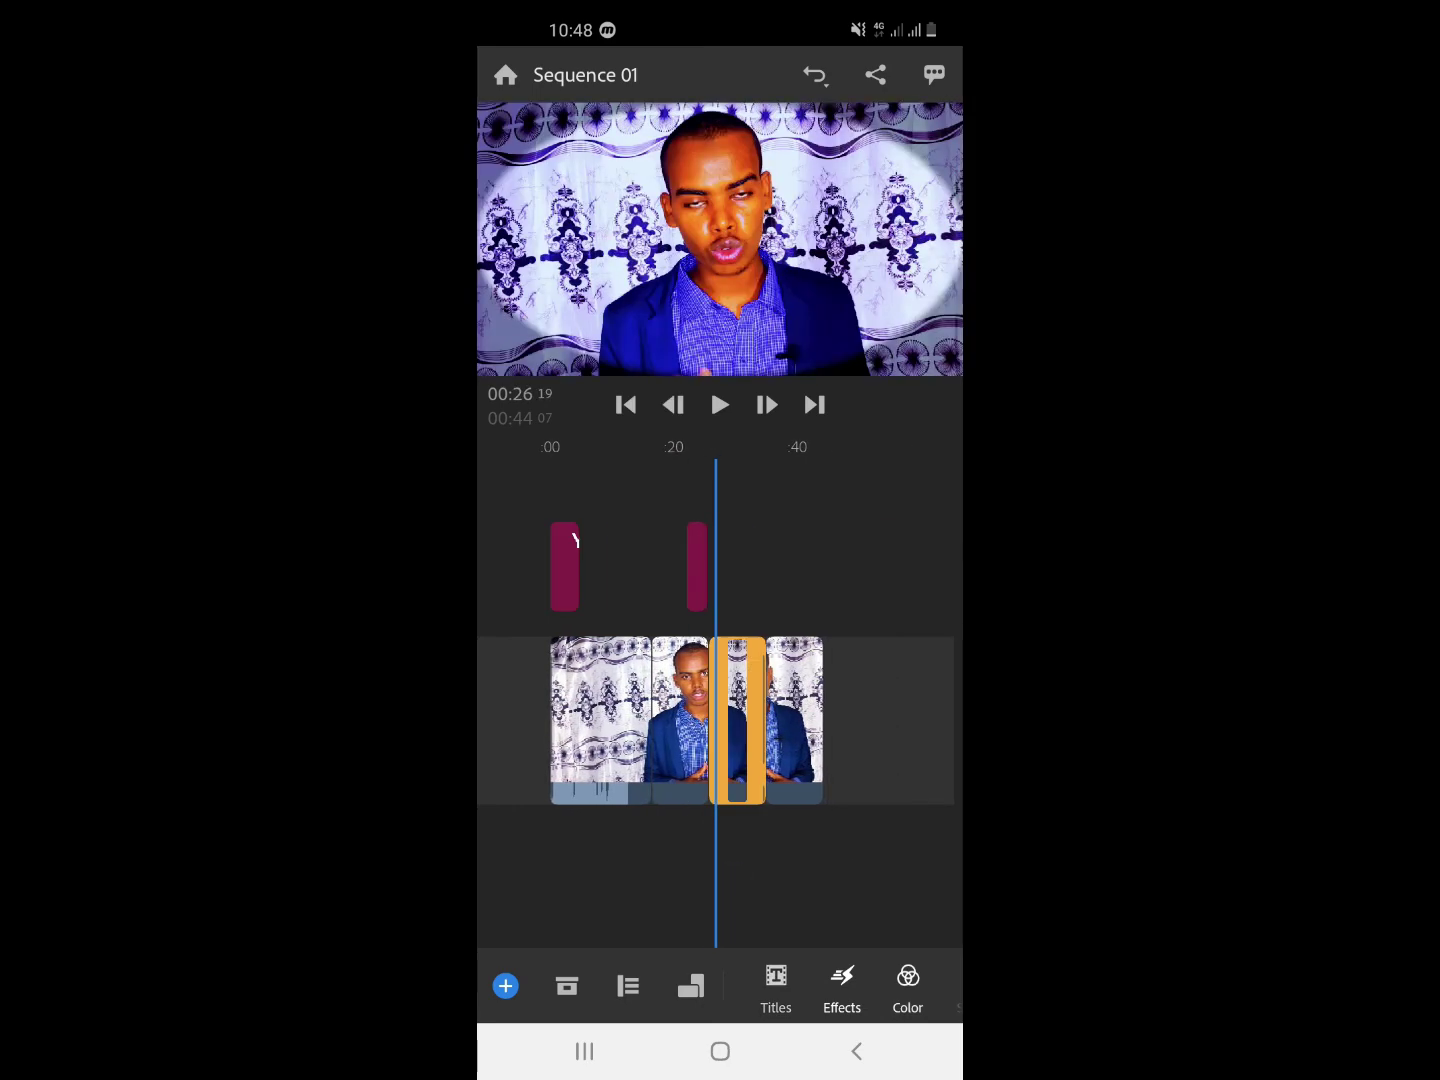
left_click(875, 74)
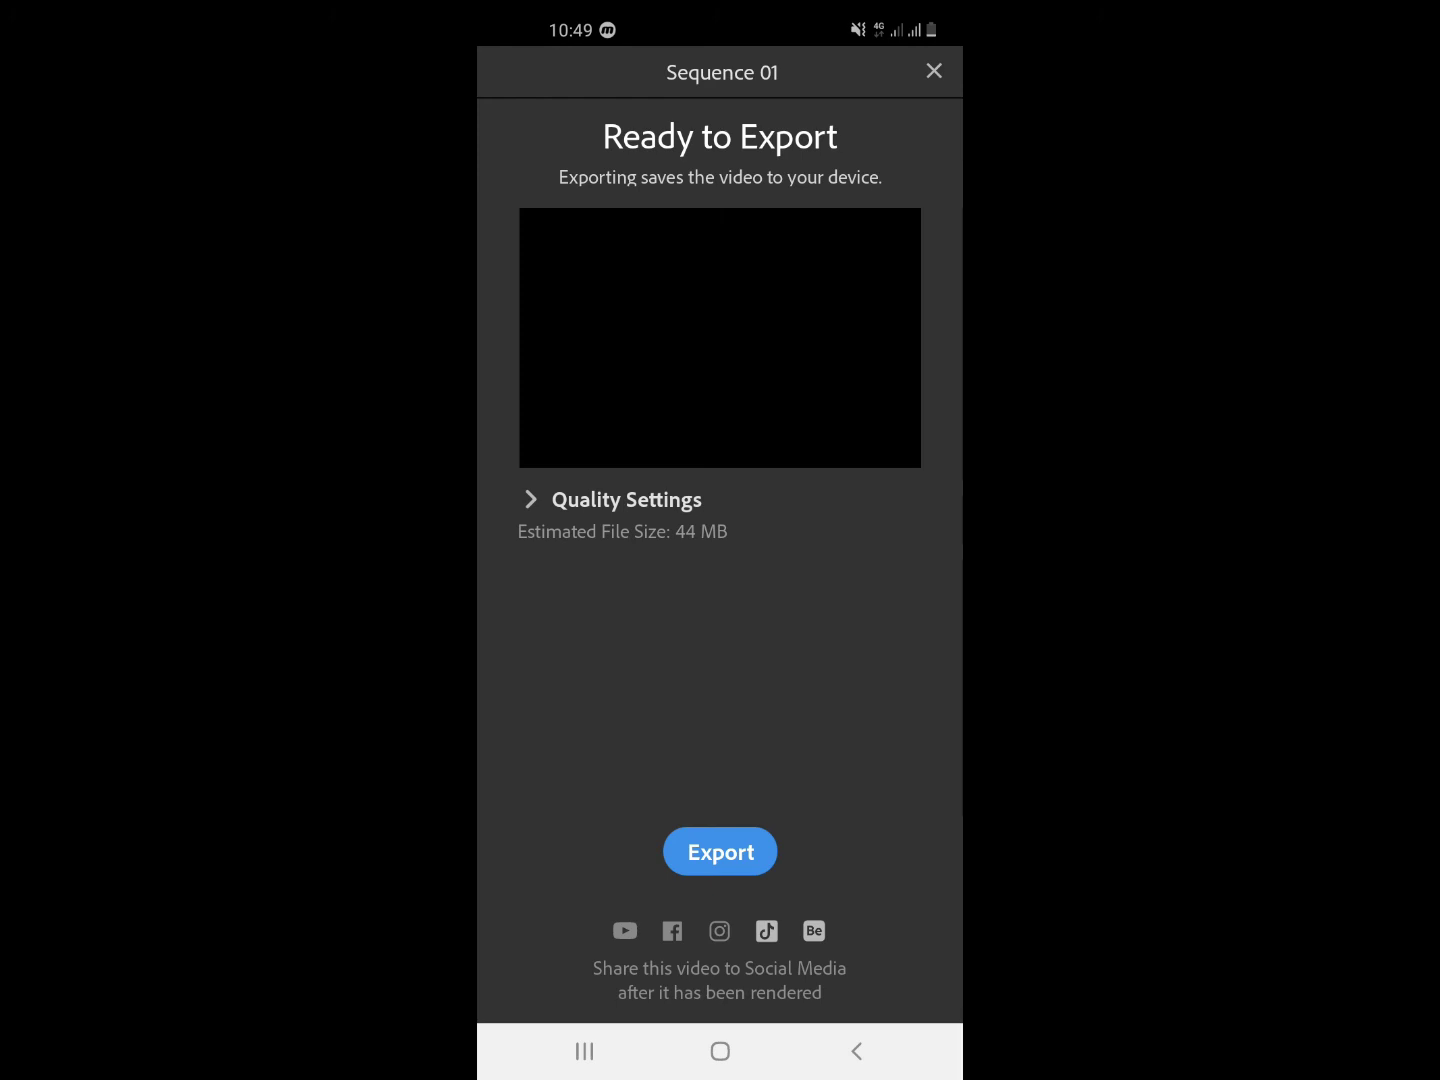
- Choose the 1080p 30fps preset under Quality Settings and start exporting Sequence 01
left_click(530, 499)
left_click(920, 553)
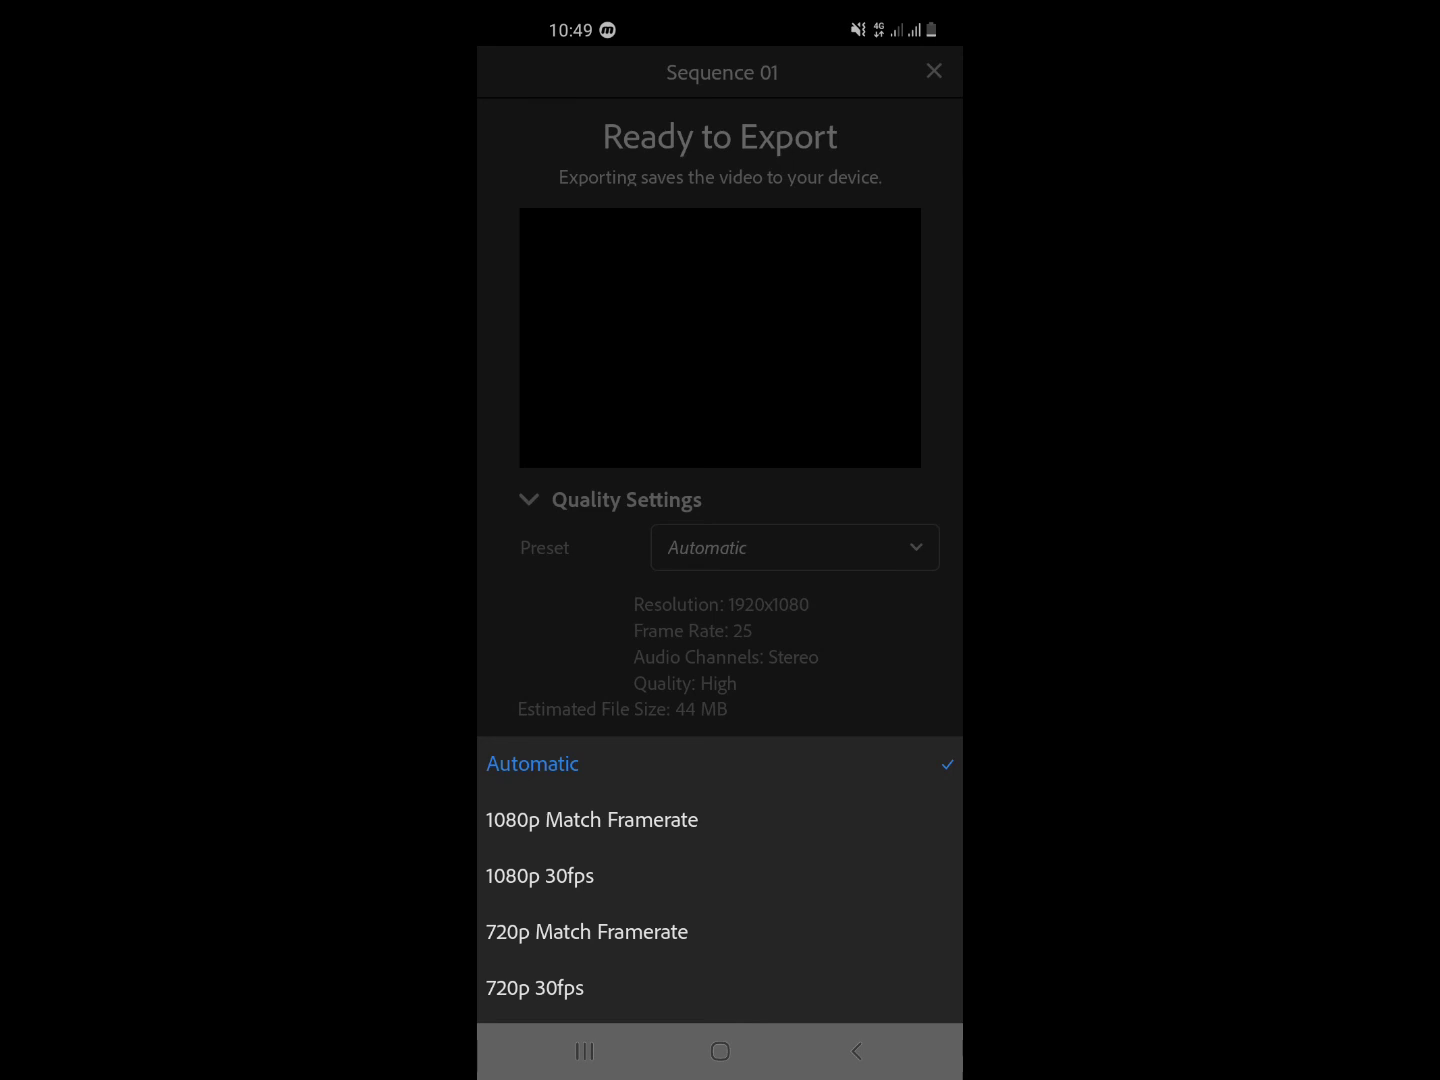
left_click(580, 884)
left_click(580, 884)
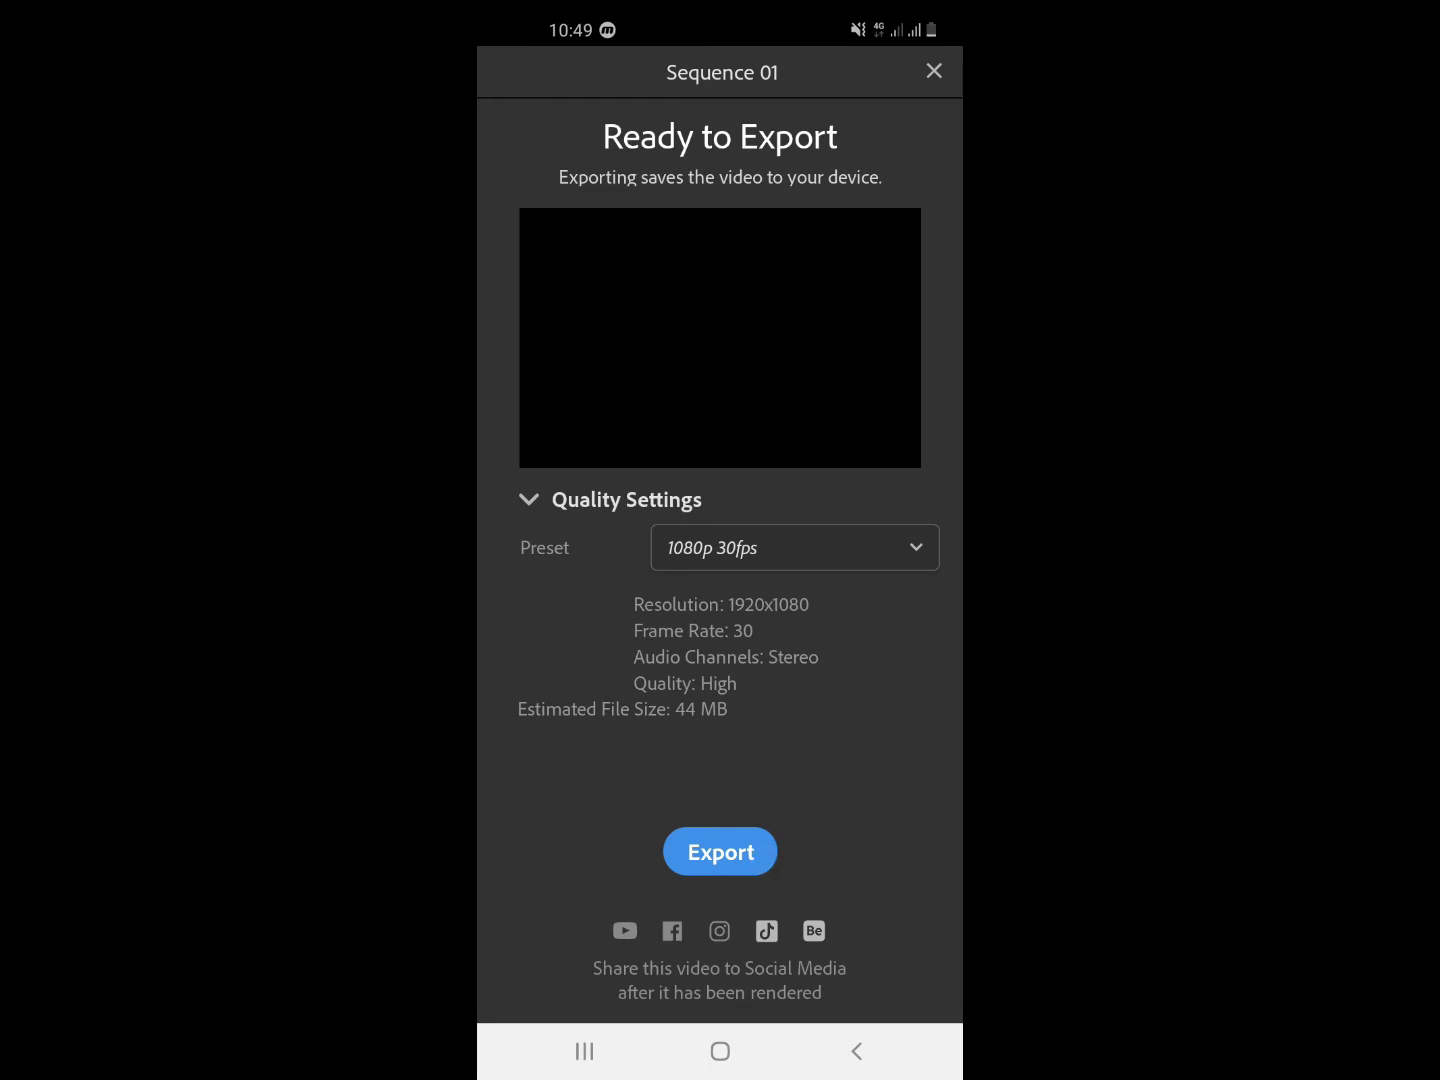
left_click(720, 852)
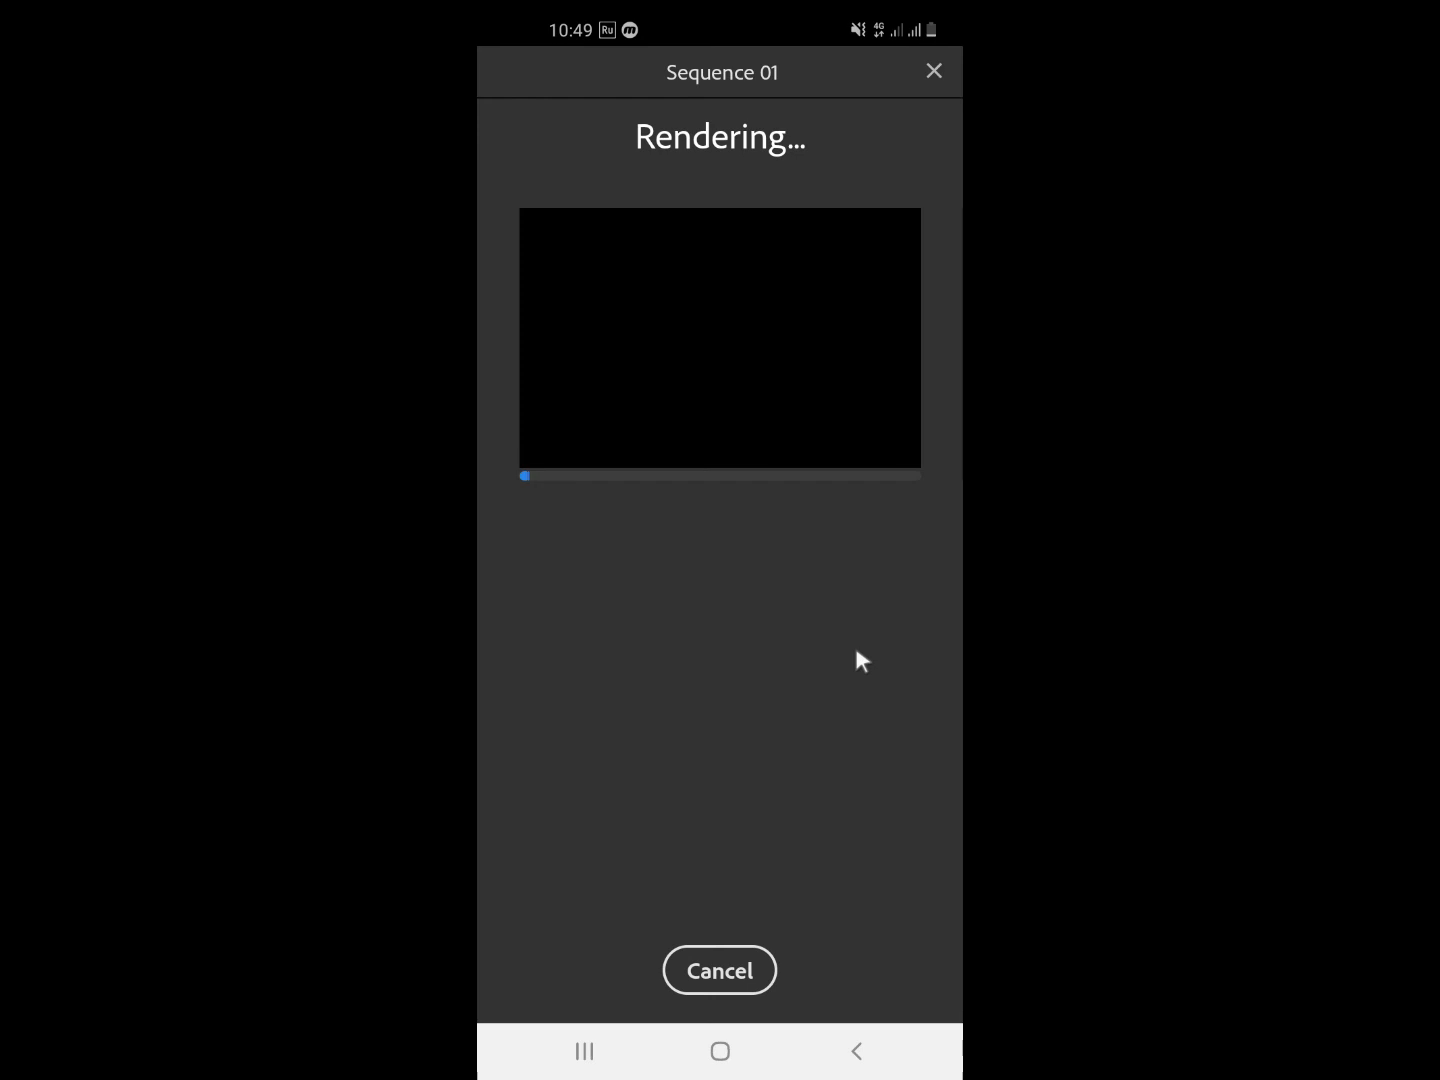
- Go to the Android home screen, leaving the export rendering in the background
left_click(720, 1051)
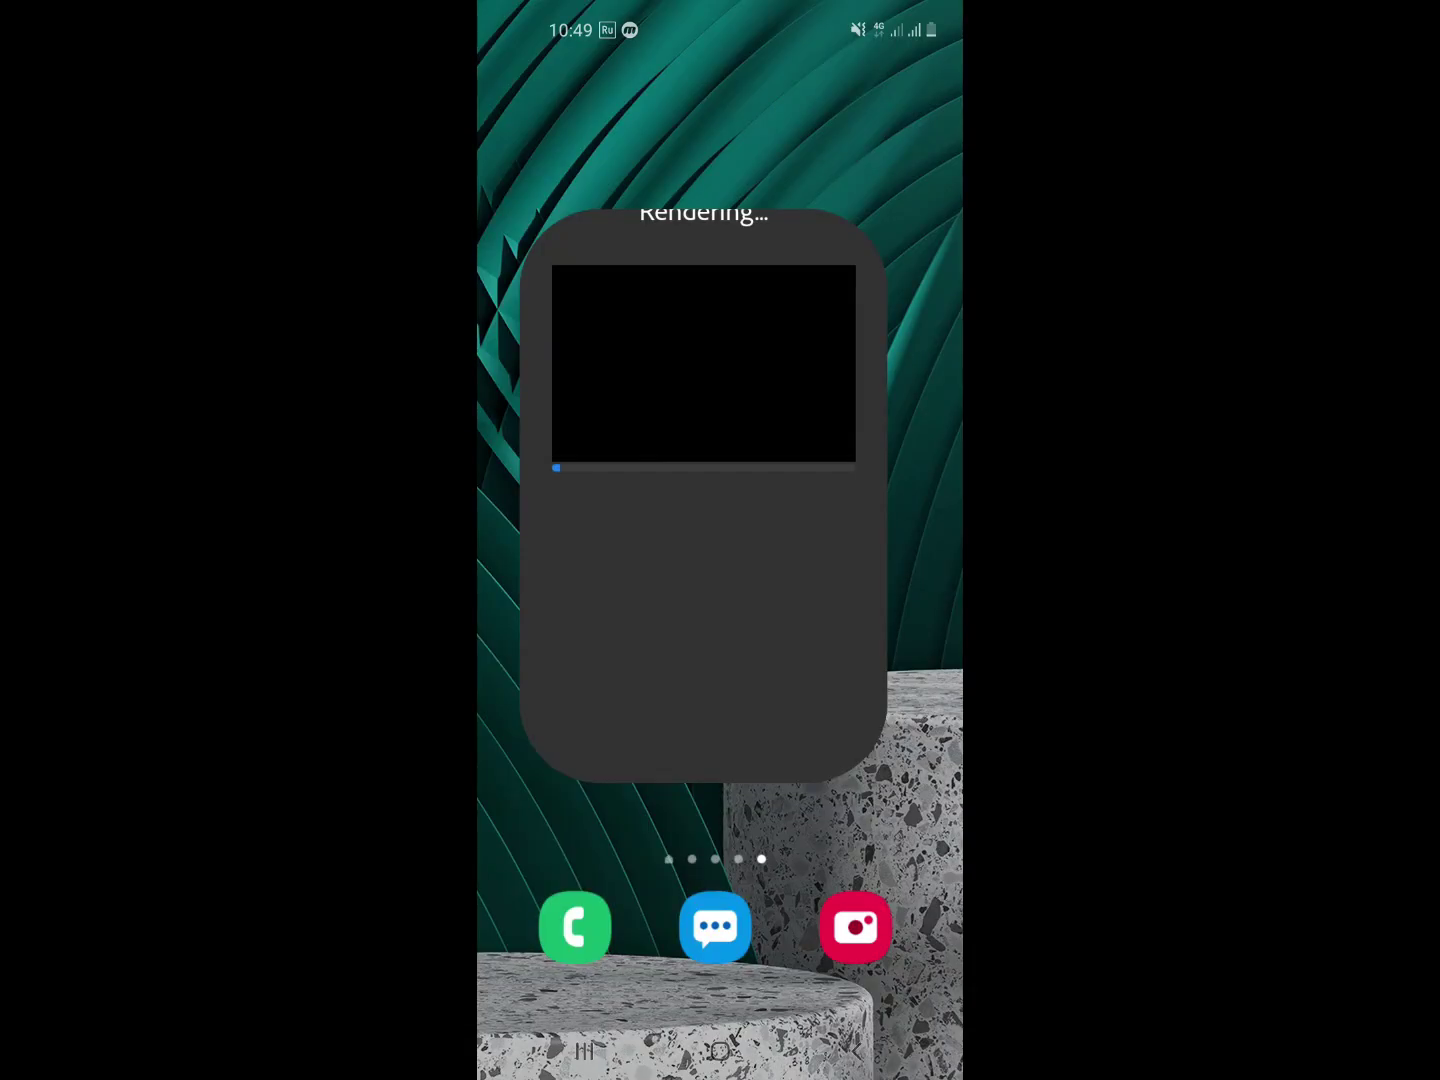